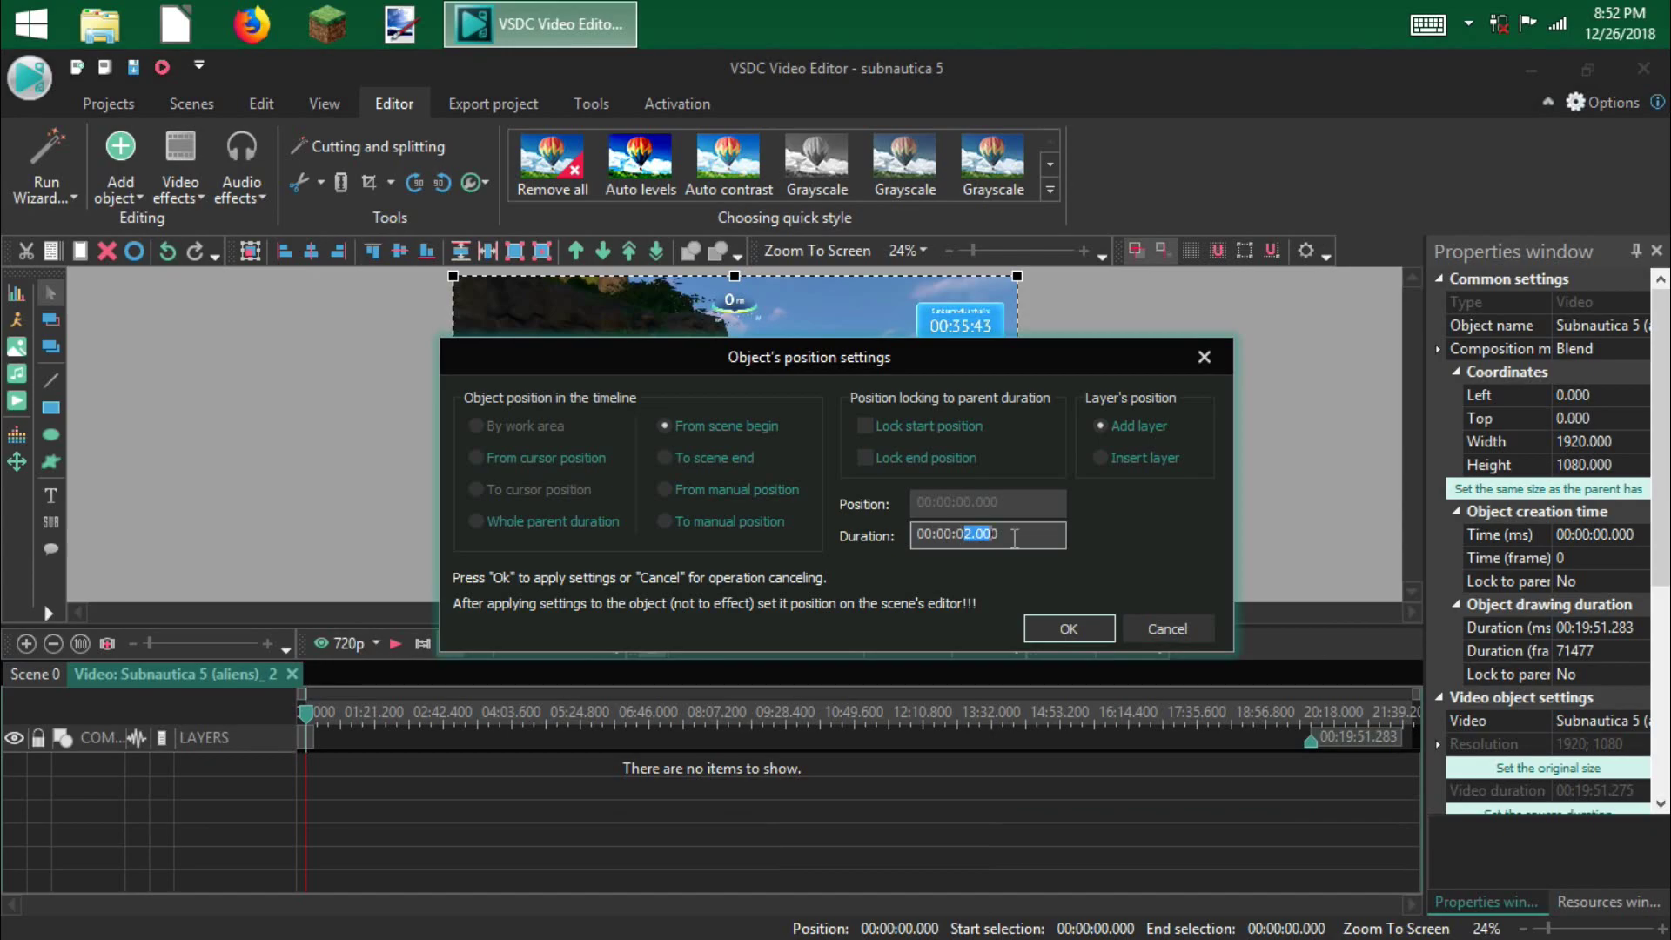
- Apply the two-second fade-in from the scene's beginning to the Subnautica video and return to Scene 0
{"action": "left_click", "coordinate": [1051, 624]}
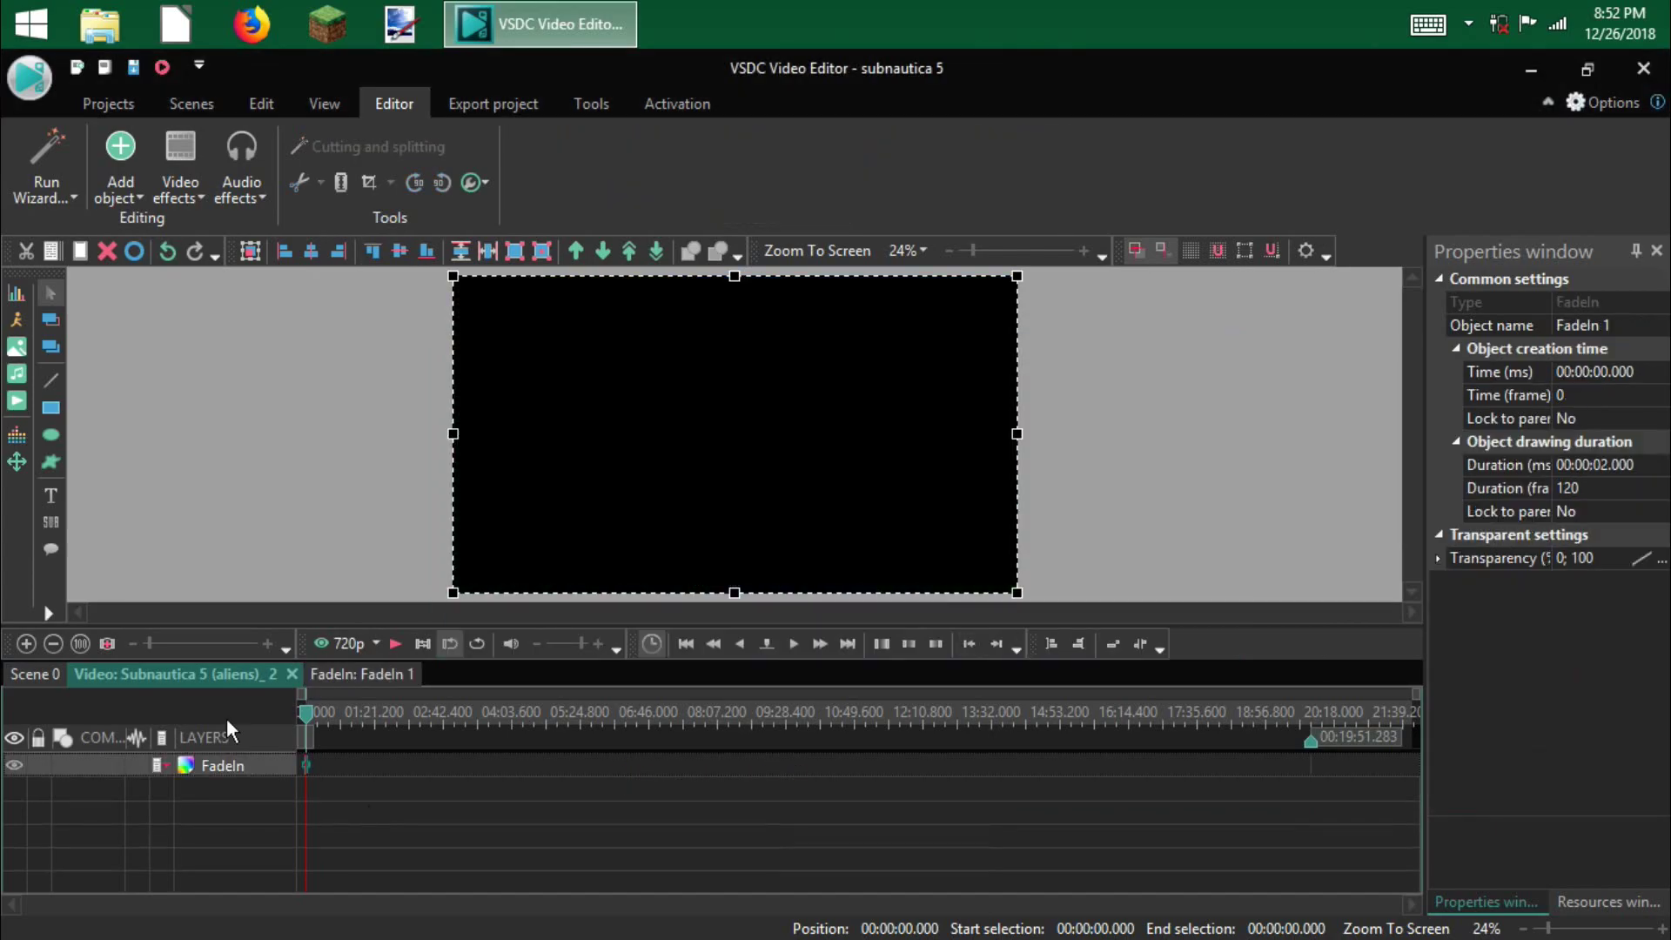
{"action": "left_click", "coordinate": [27, 679]}
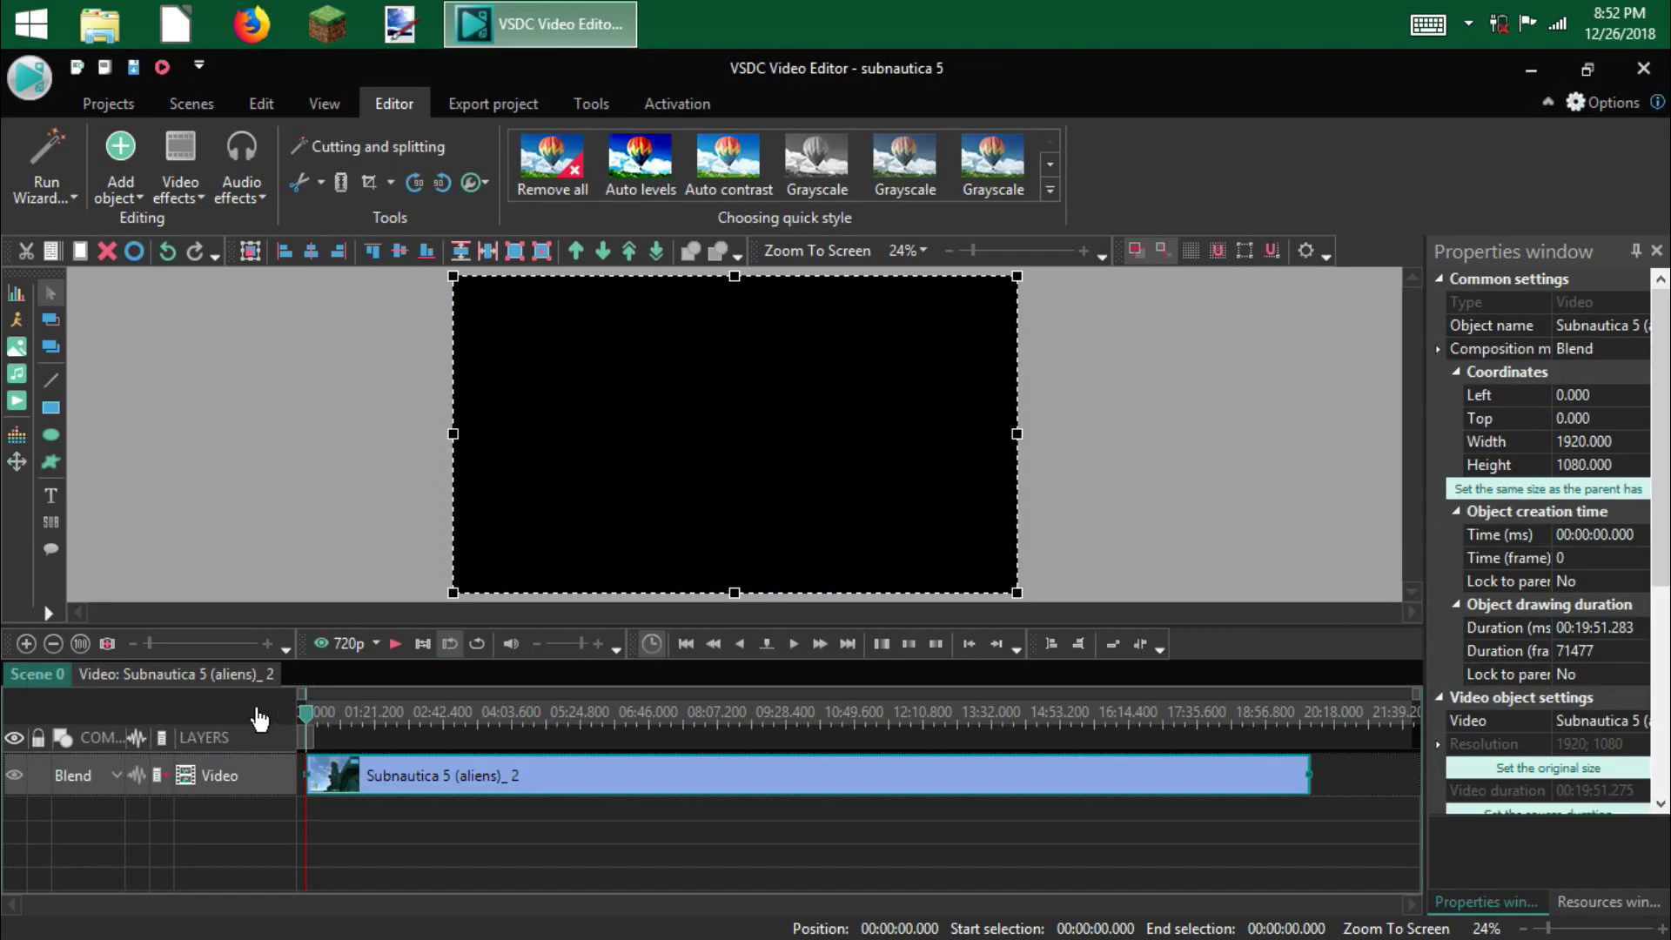
- Add a text object lasting 5 seconds from the cursor position, about 1924 by 551 px, across the frame's lower half
{"action": "left_click", "coordinate": [56, 492]}
{"action": "left_click_drag", "start_coordinate": [952, 533], "coordinate": [1161, 552]}
{"action": "key", "text": "BackSpace"}
{"action": "key", "text": "BackSpace"}
{"action": "key", "text": "BackSpace"}
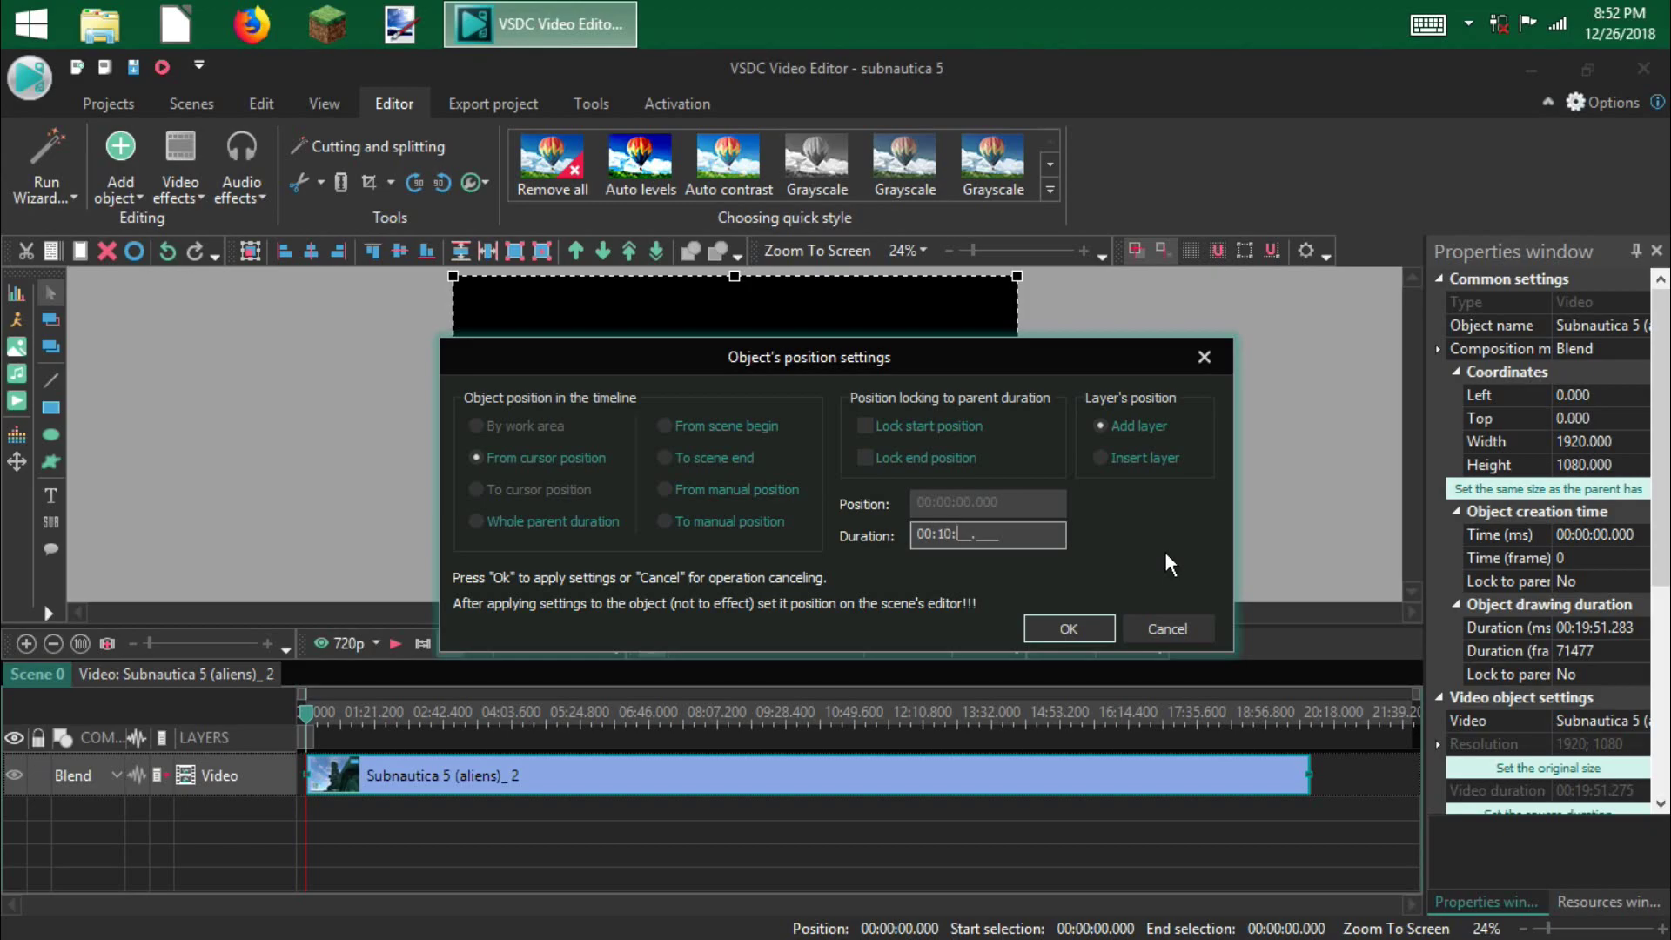
{"action": "type", "text": "00:05"}
{"action": "key", "text": "Return"}
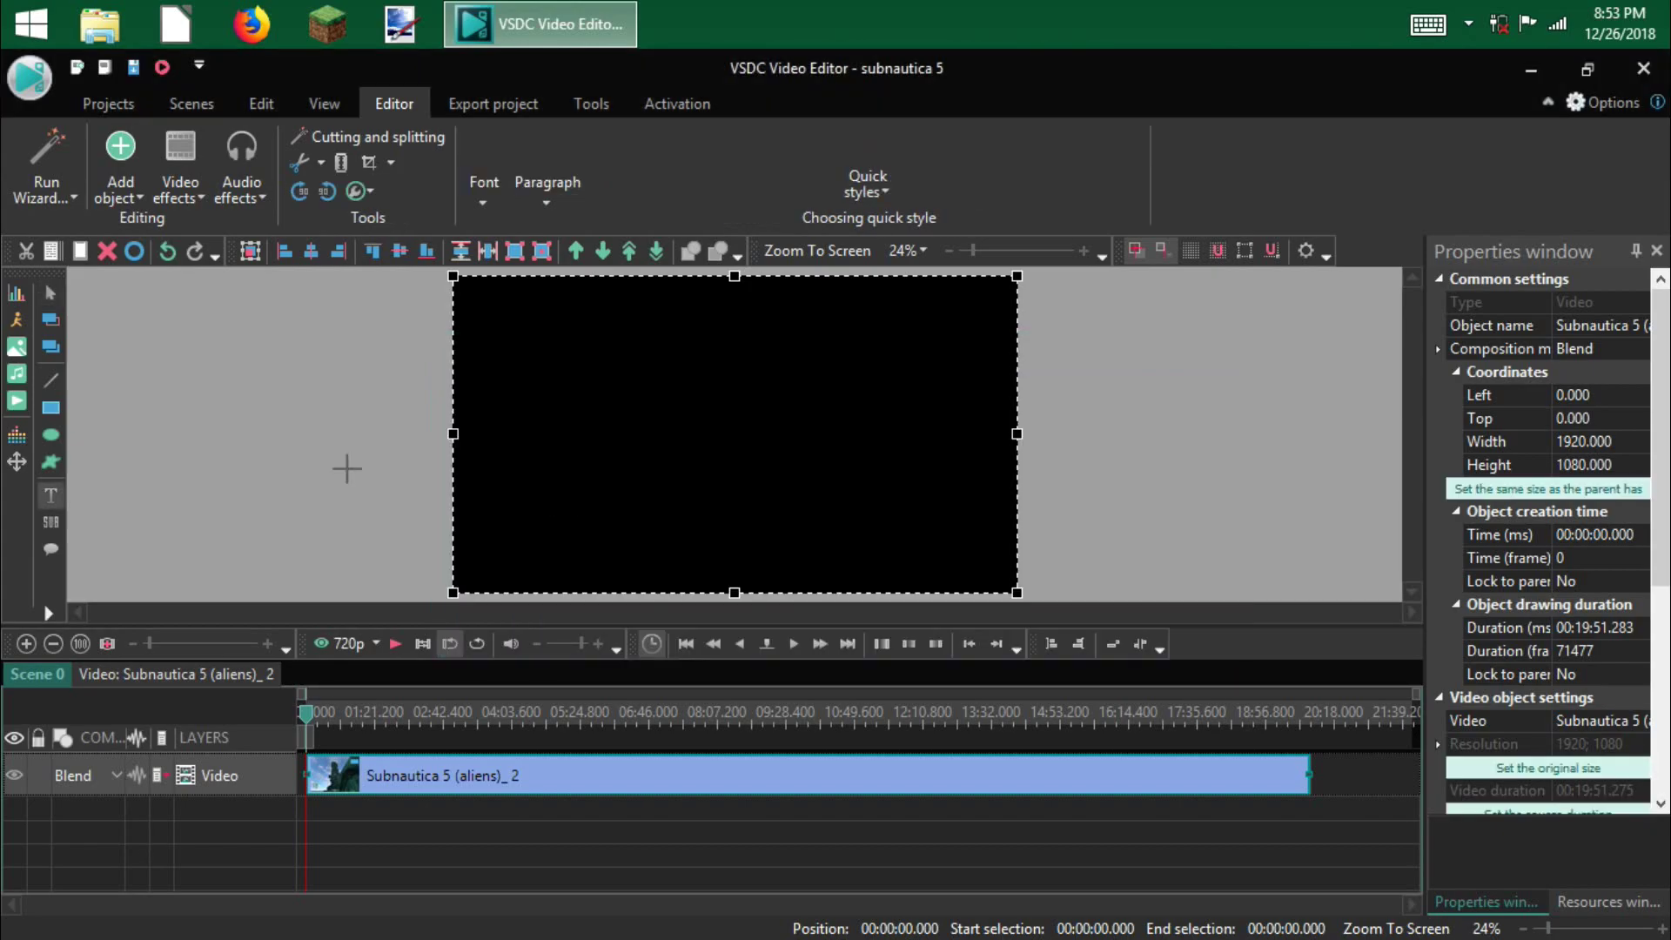
{"action": "left_click_drag", "start_coordinate": [451, 431], "coordinate": [1016, 591]}
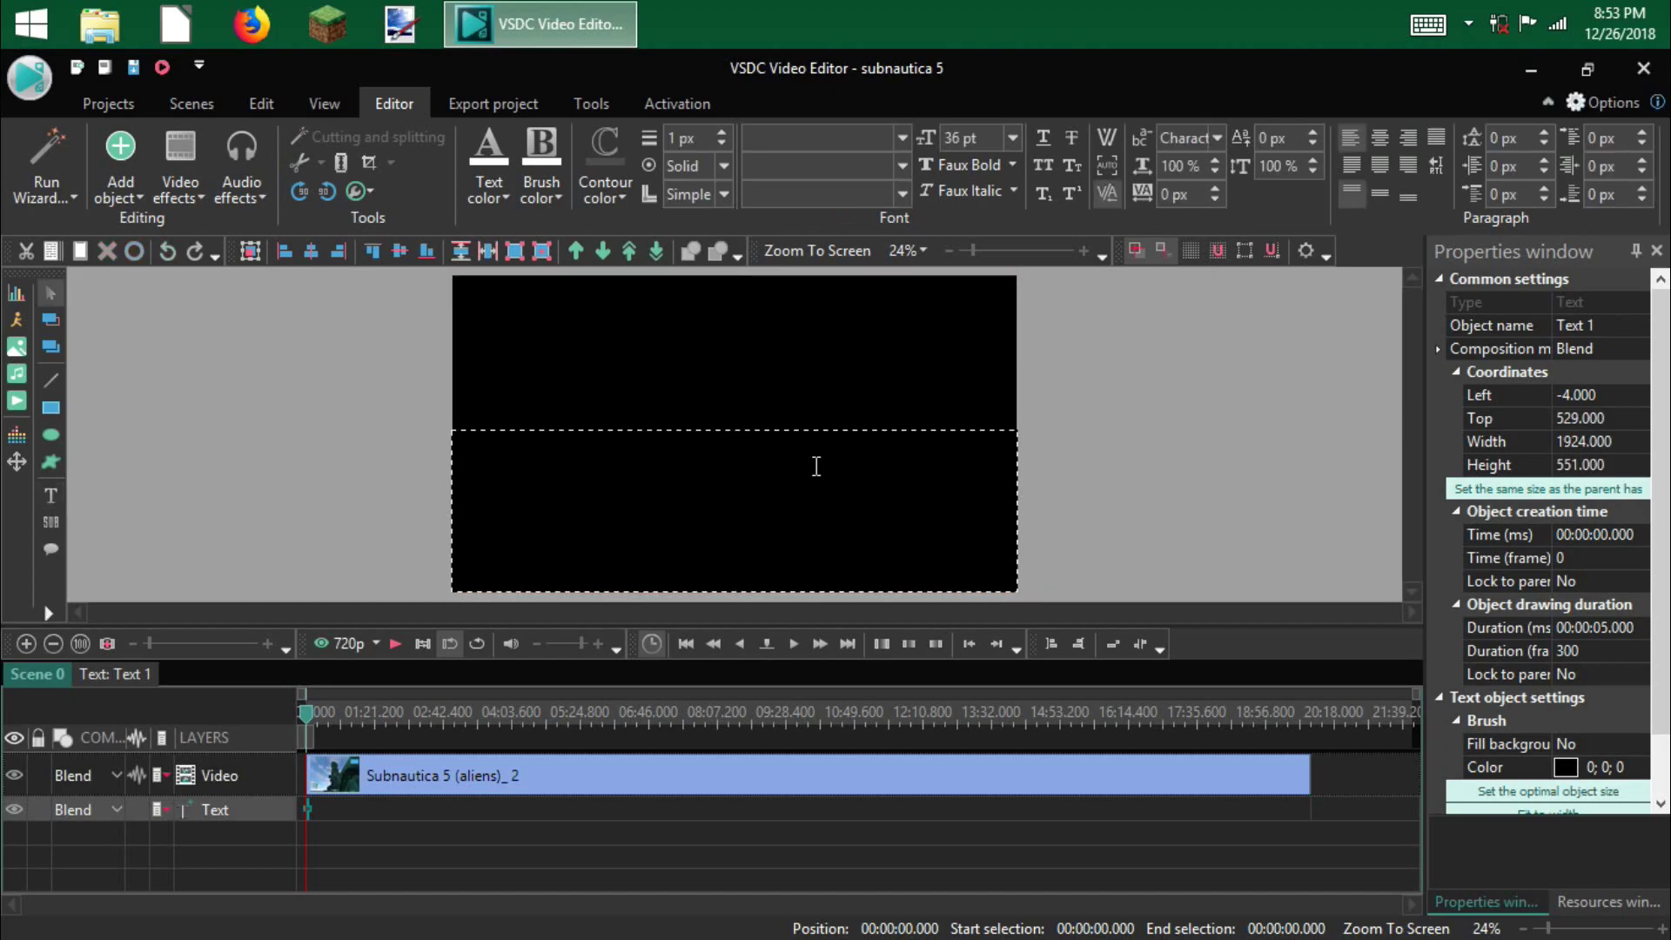
- Set the text object's font to All the Way to the Sun at 96 pt
{"action": "left_click", "coordinate": [916, 136]}
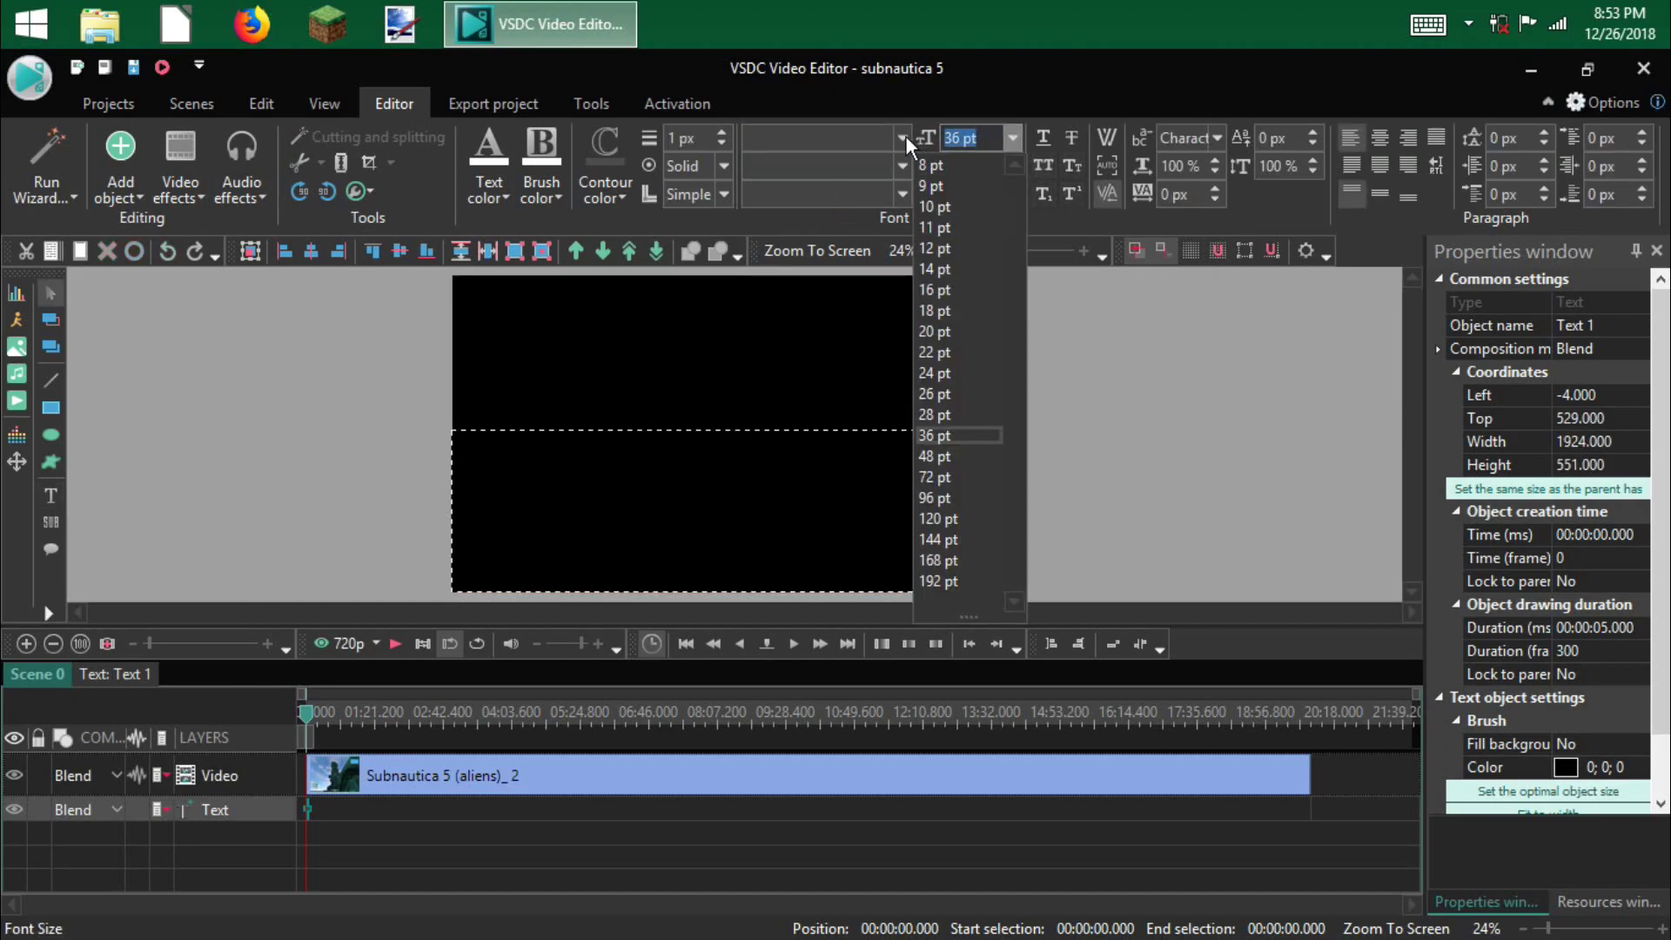
{"action": "left_click", "coordinate": [903, 139]}
{"action": "left_click", "coordinate": [903, 139]}
{"action": "left_click", "coordinate": [903, 138]}
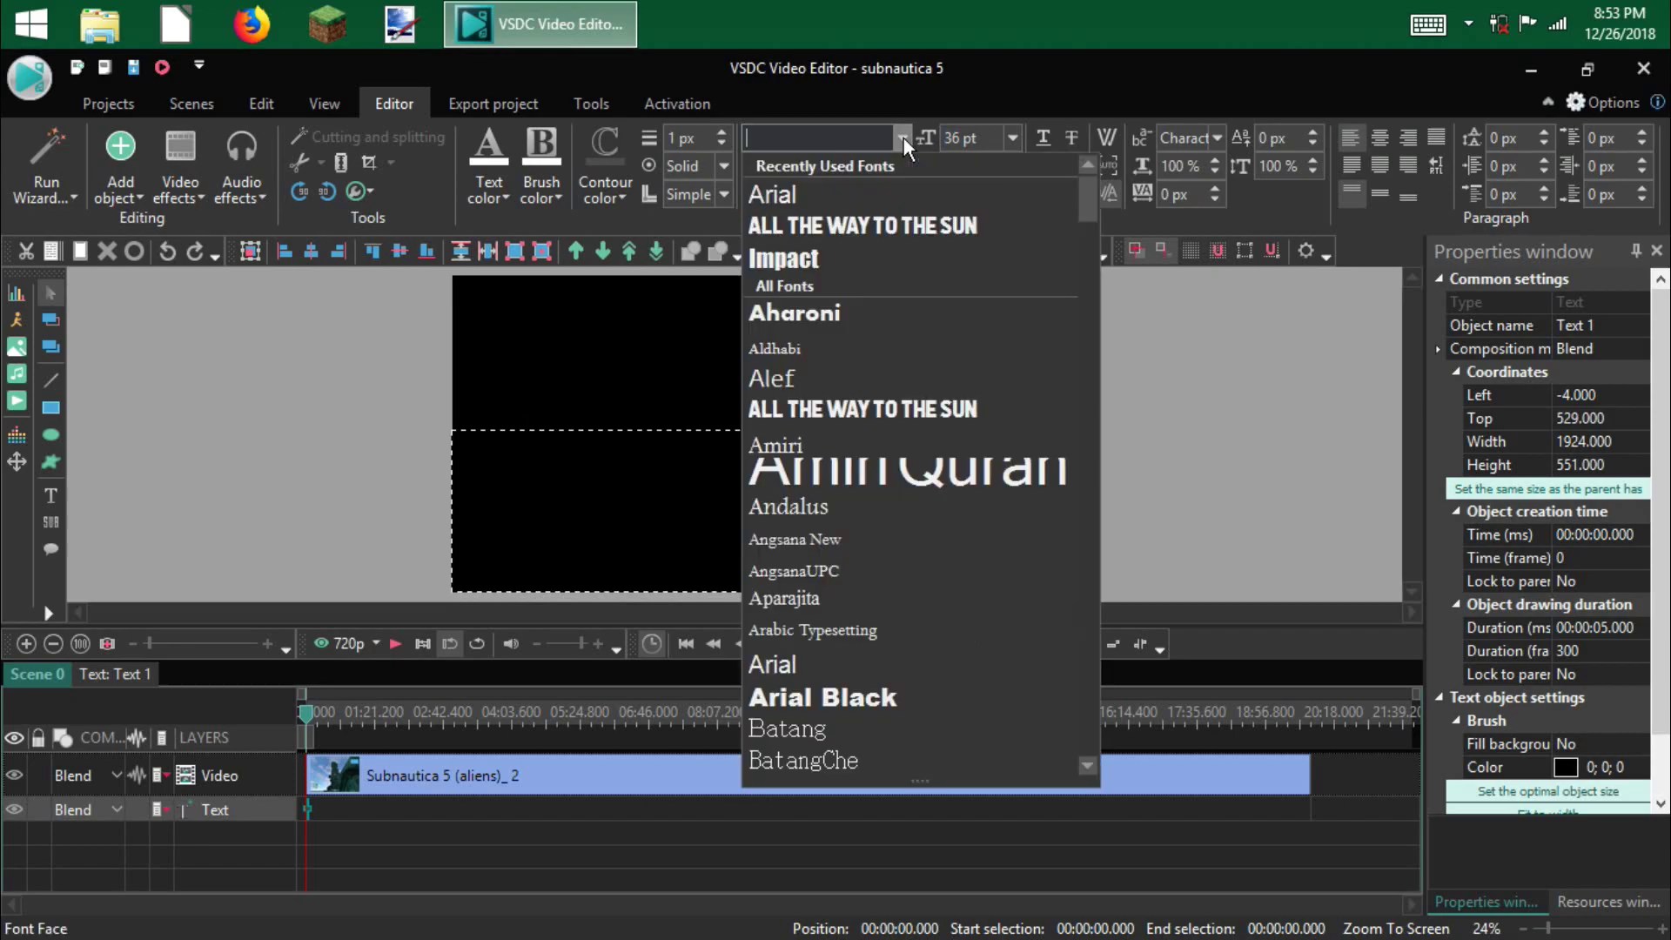
{"action": "left_click", "coordinate": [844, 222]}
{"action": "left_click", "coordinate": [1010, 138]}
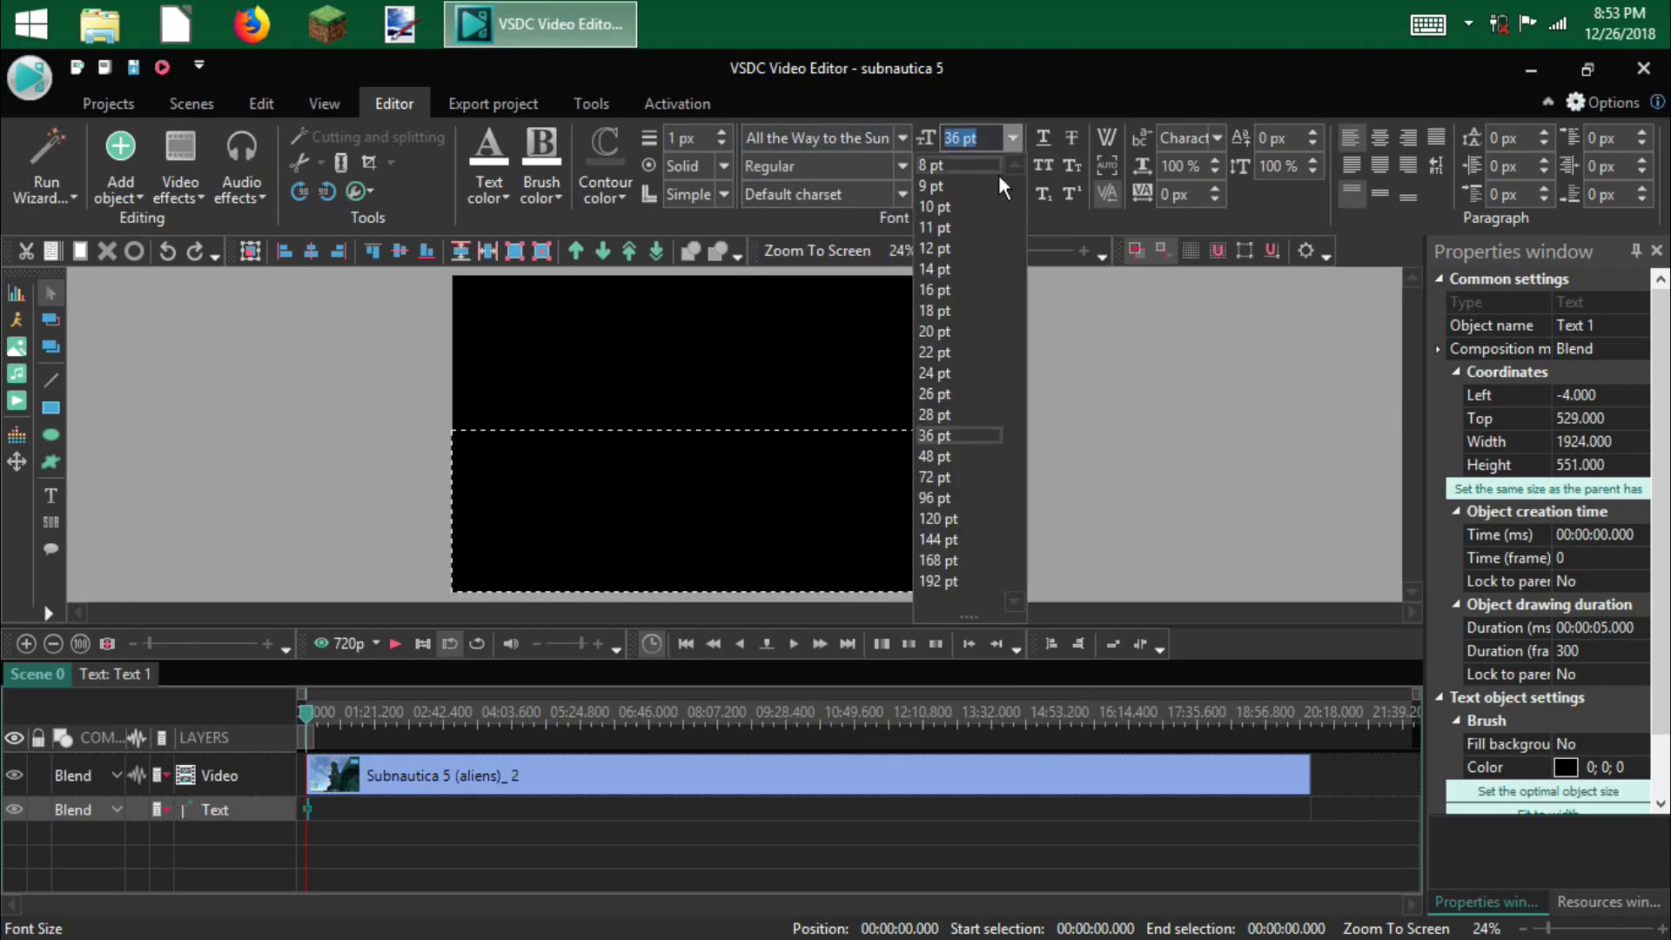
{"action": "left_click", "coordinate": [943, 498]}
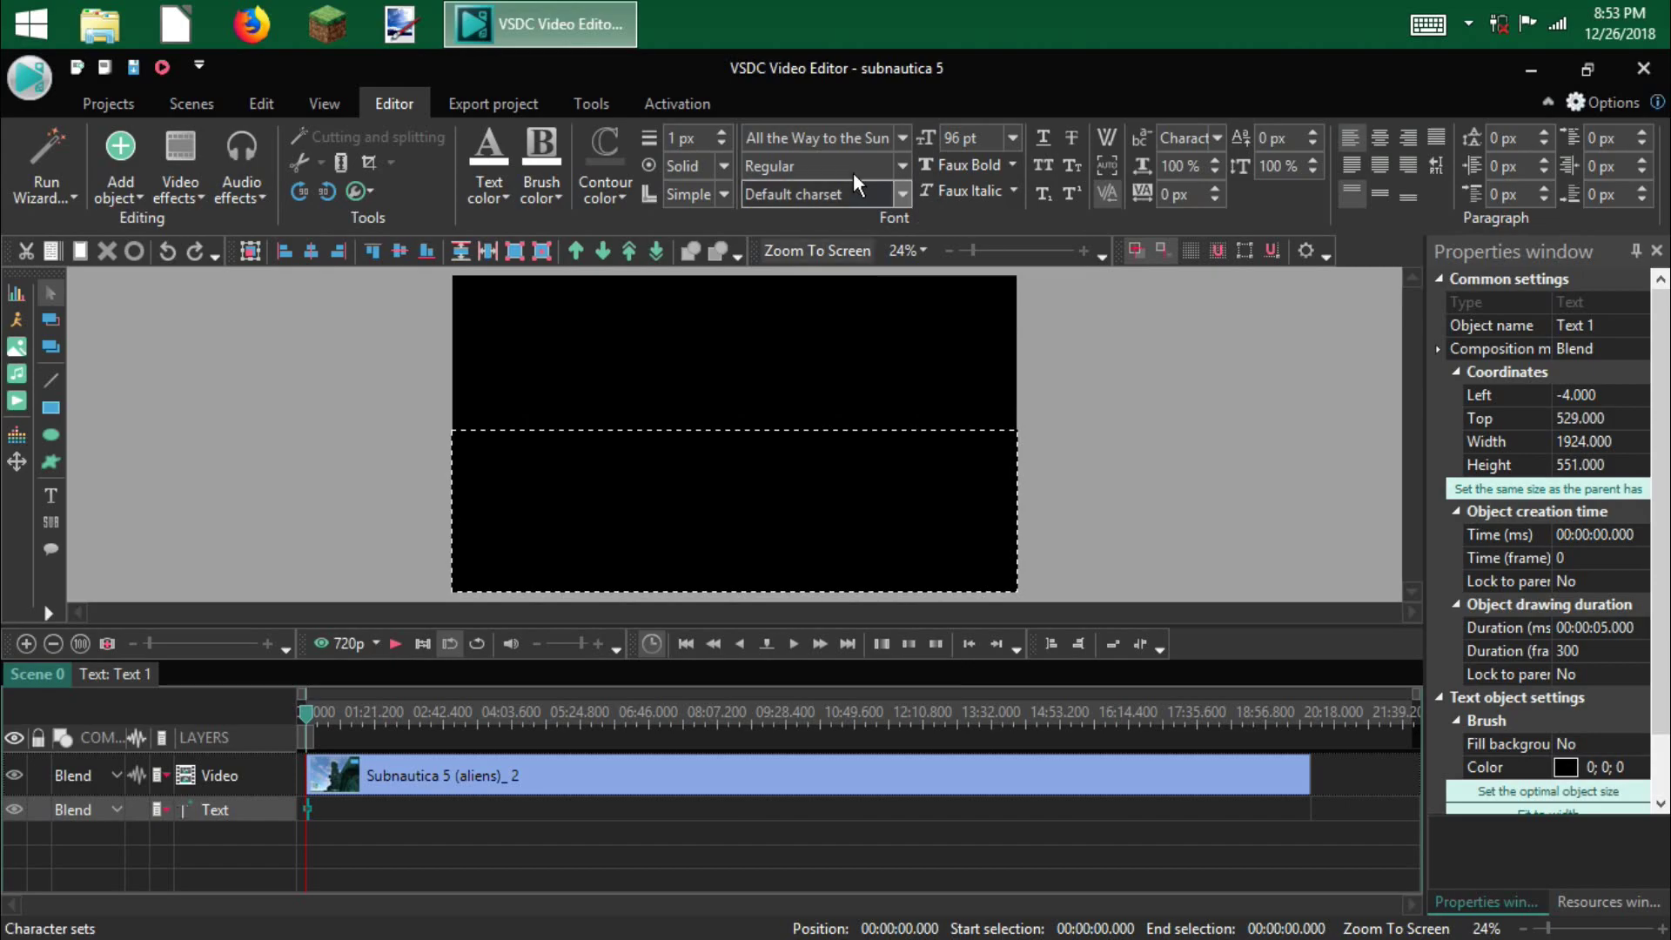
- Give the text a 3 px black contour and centre it horizontally and vertically in its box
{"action": "left_click", "coordinate": [727, 132]}
{"action": "left_click", "coordinate": [729, 132]}
{"action": "left_click", "coordinate": [609, 195]}
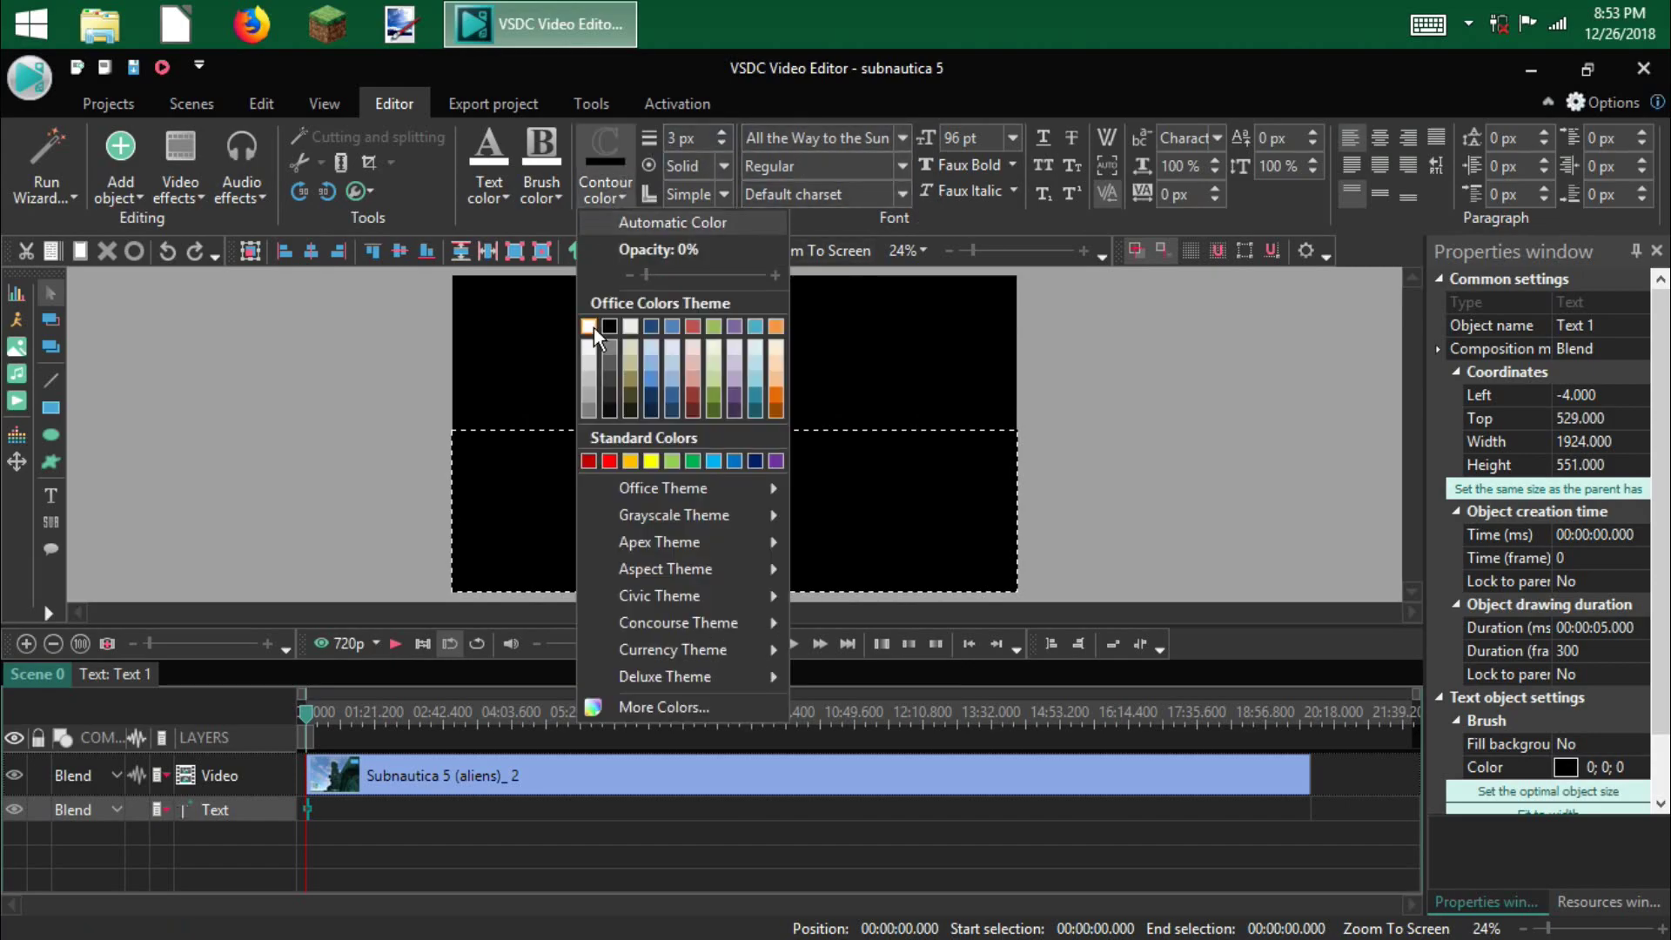
{"action": "left_click", "coordinate": [604, 327]}
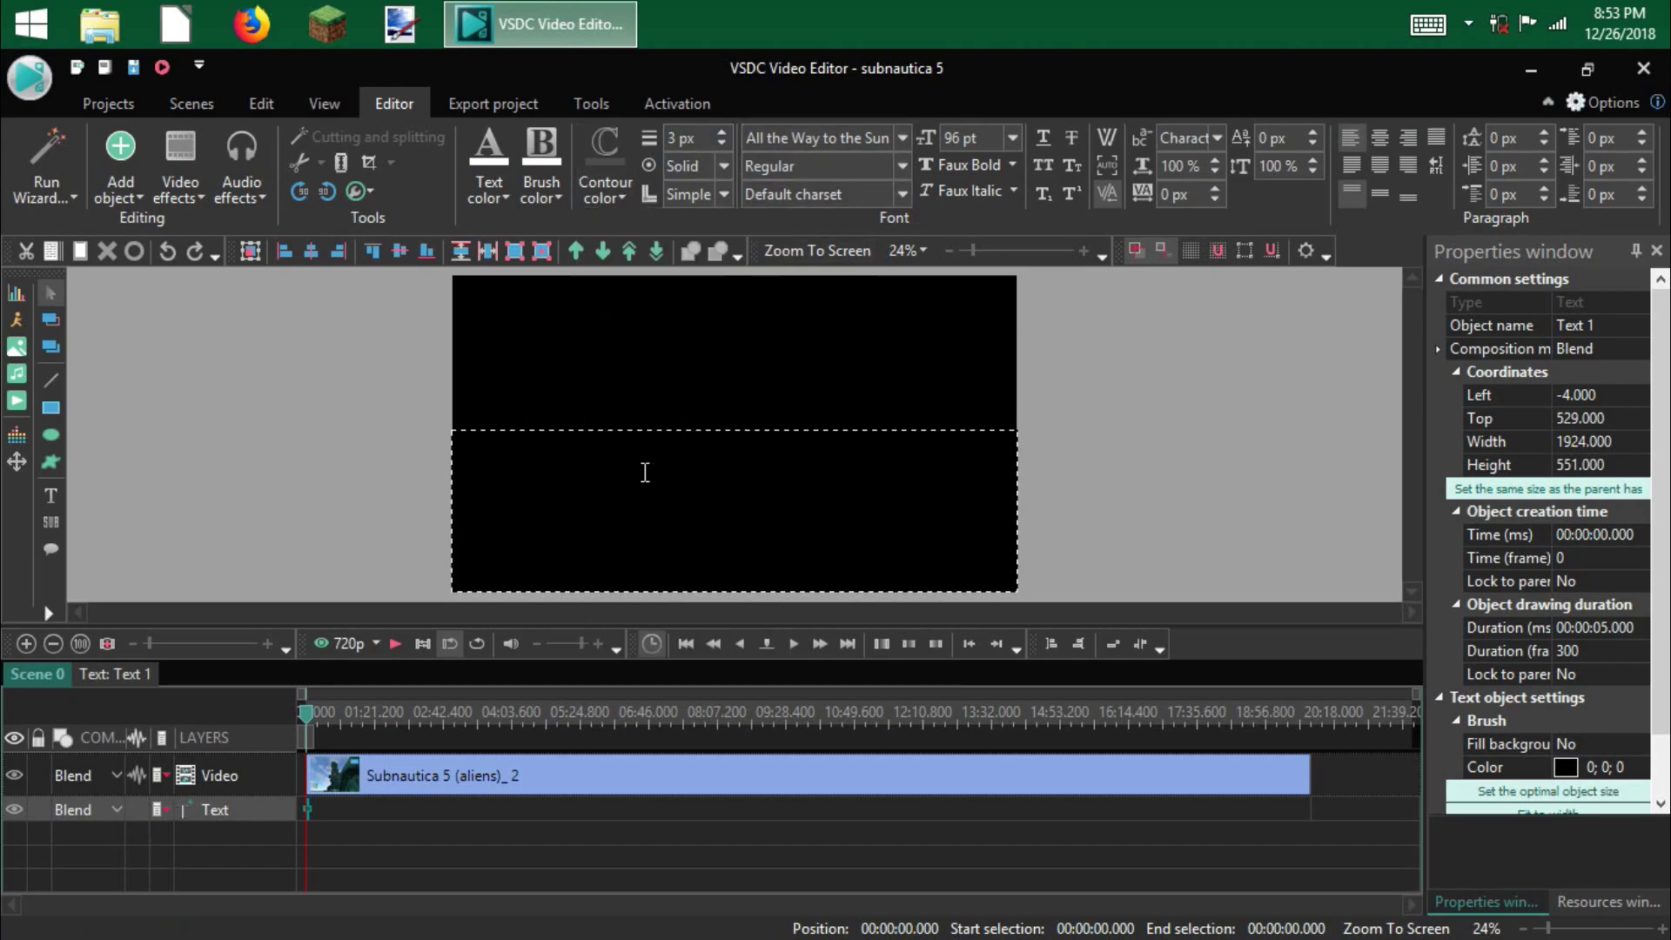
{"action": "left_click", "coordinate": [1376, 195]}
{"action": "left_click", "coordinate": [1381, 137]}
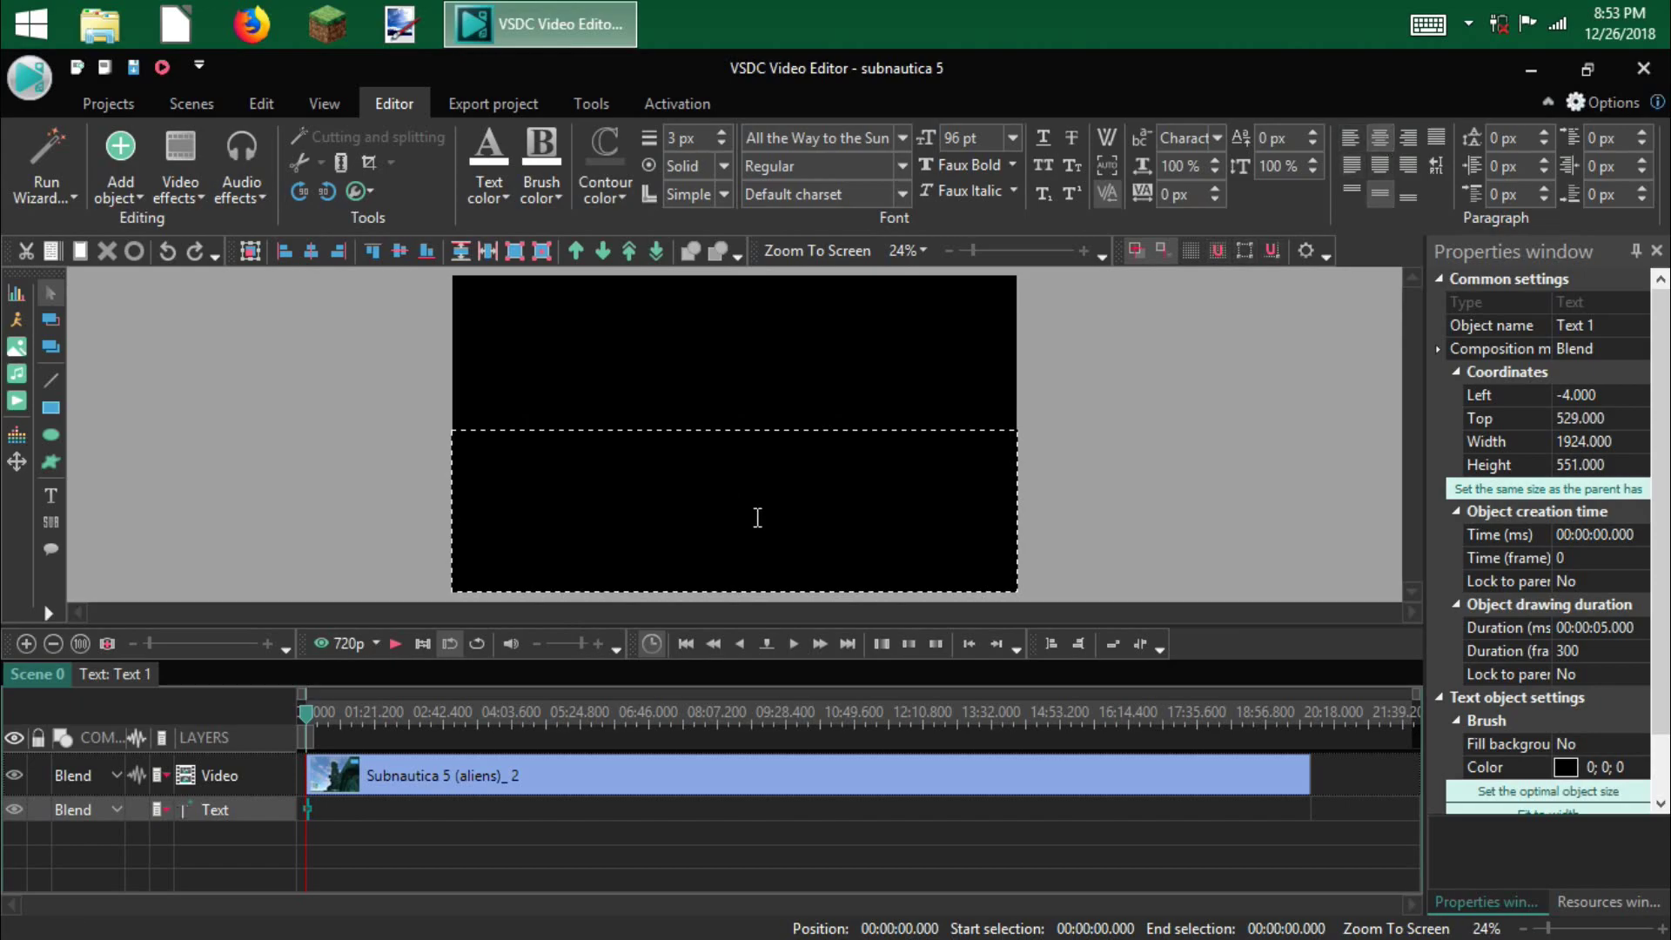
- Write "HI EVERYONE! WELCOME BACK TO SUBNAUTICA!" in the text object
{"action": "type", "text": "HI EVERYINE"}
{"action": "key", "text": "BackSpace"}
{"action": "key", "text": "BackSpace"}
{"action": "key", "text": "BackSpace"}
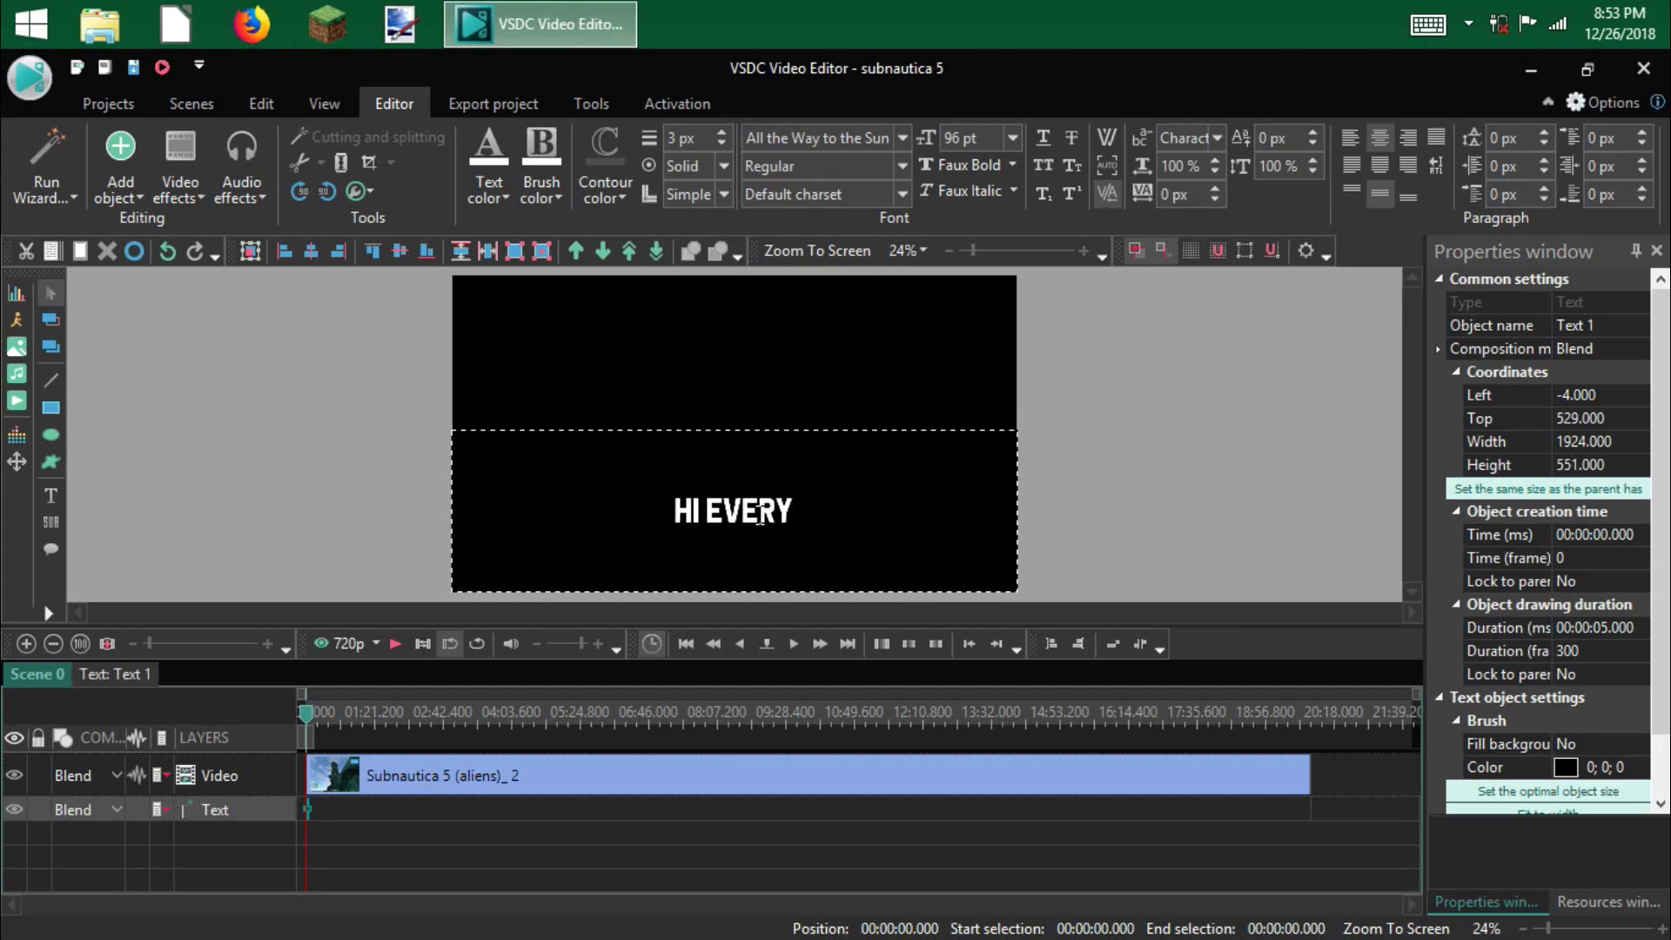
{"action": "type", "text": "ONE!"}
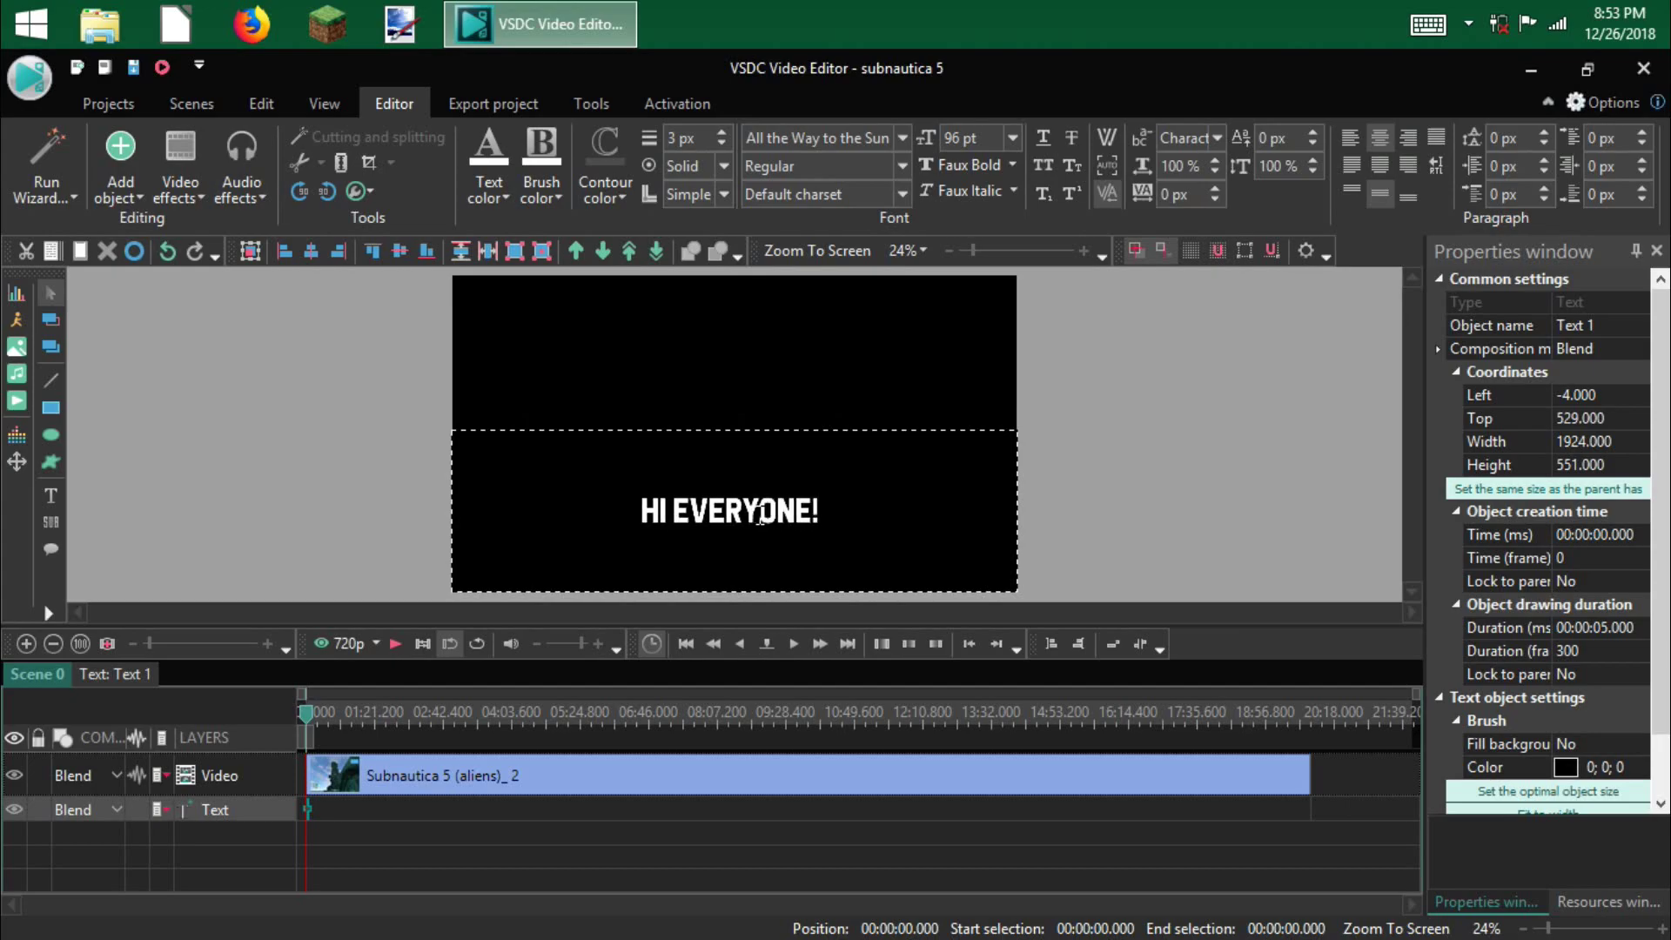
{"action": "type", "text": " WELCOME BACK TO SUBAN"}
{"action": "key", "text": "BackSpace"}
{"action": "key", "text": "BackSpace"}
{"action": "key", "text": "BackSpace"}
{"action": "key", "text": "BackSpace"}
{"action": "key", "text": "BackSpace"}
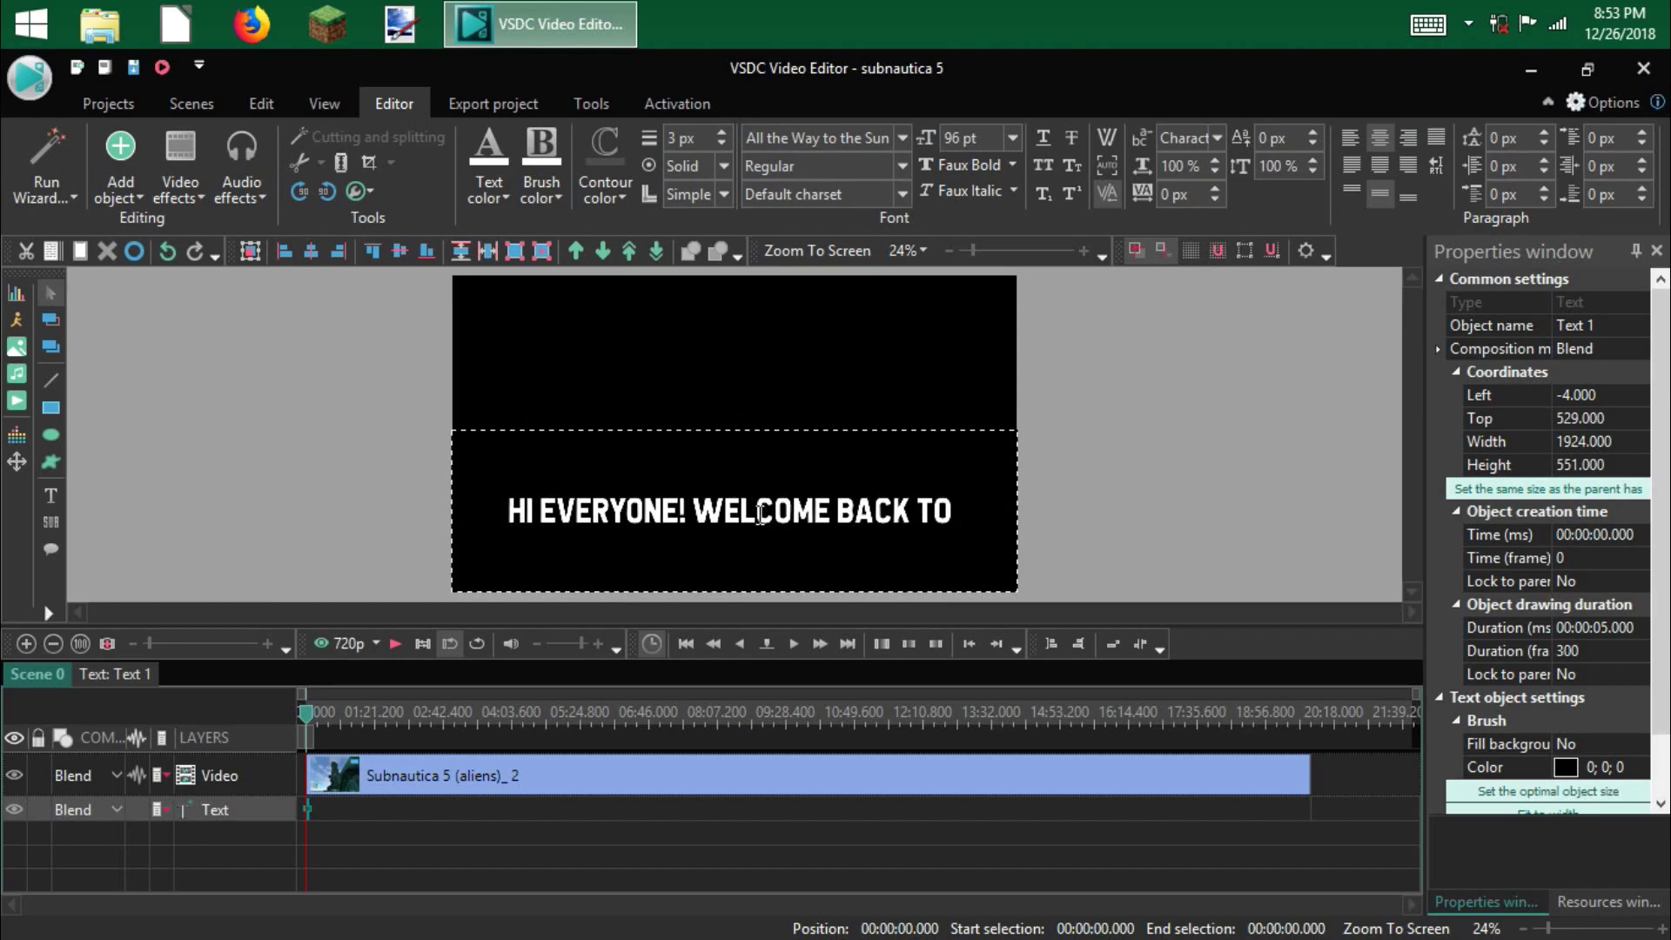
{"action": "type", "text": "SUB"}
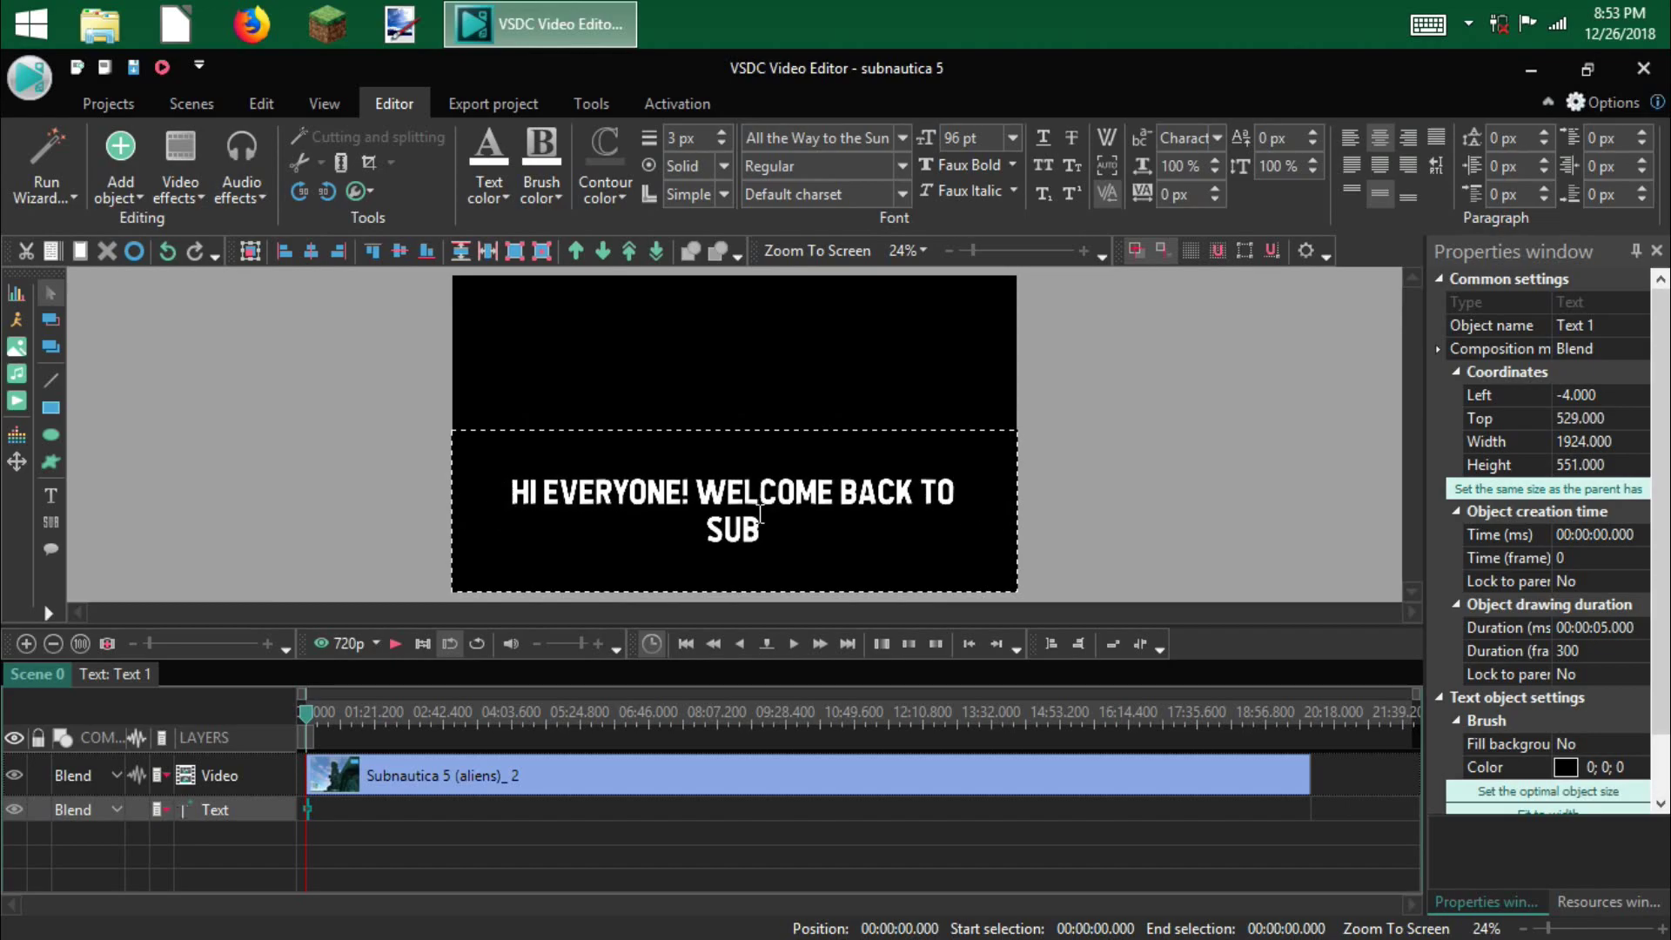
{"action": "type", "text": "NAUT"}
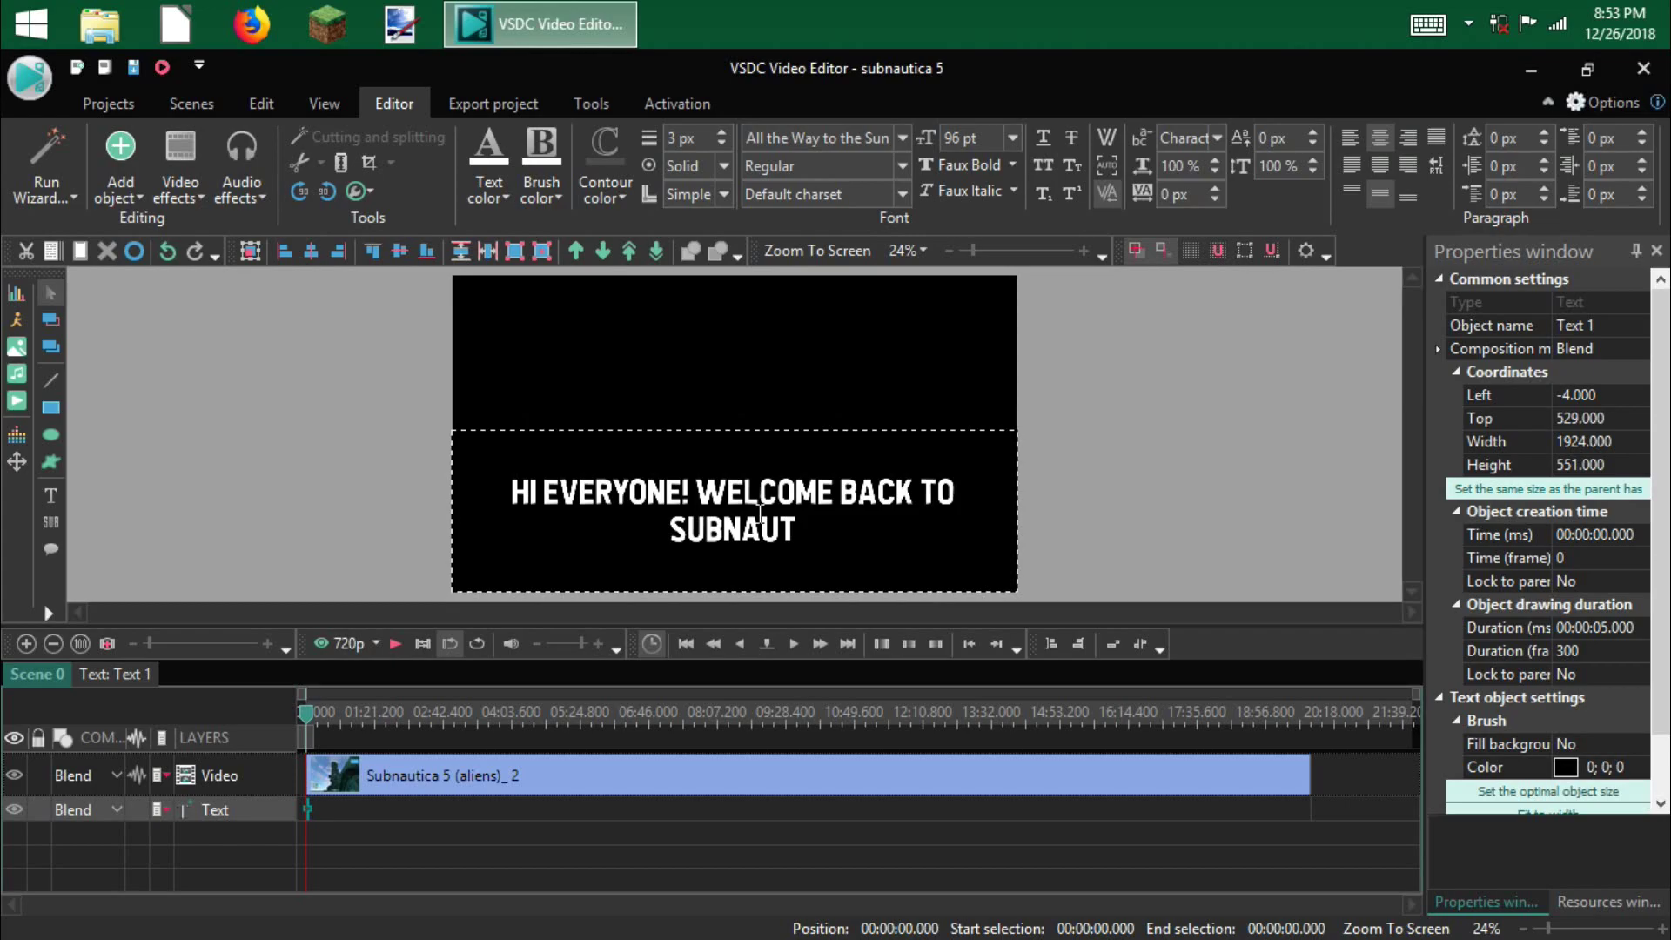
{"action": "type", "text": "ICA!"}
{"action": "left_click", "coordinate": [1112, 529]}
- Lower the upper edge of the welcome text box so it is about 309 px high
{"action": "left_click", "coordinate": [739, 428]}
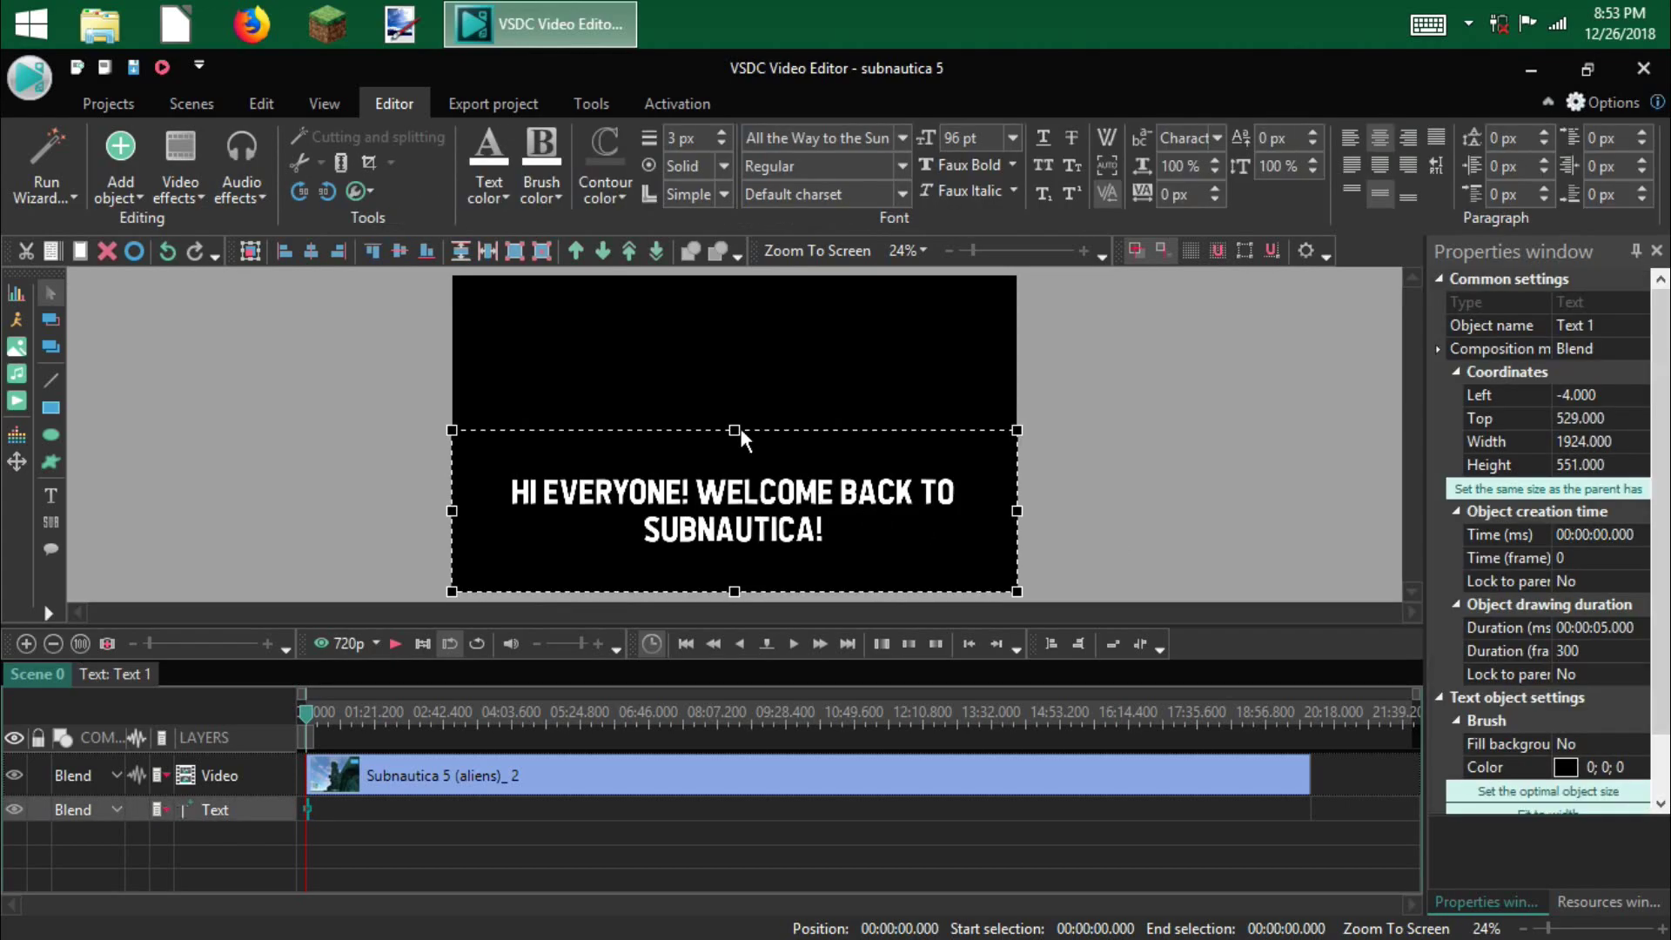
{"action": "left_click_drag", "start_coordinate": [736, 430], "coordinate": [736, 500]}
{"action": "left_click", "coordinate": [1086, 484]}
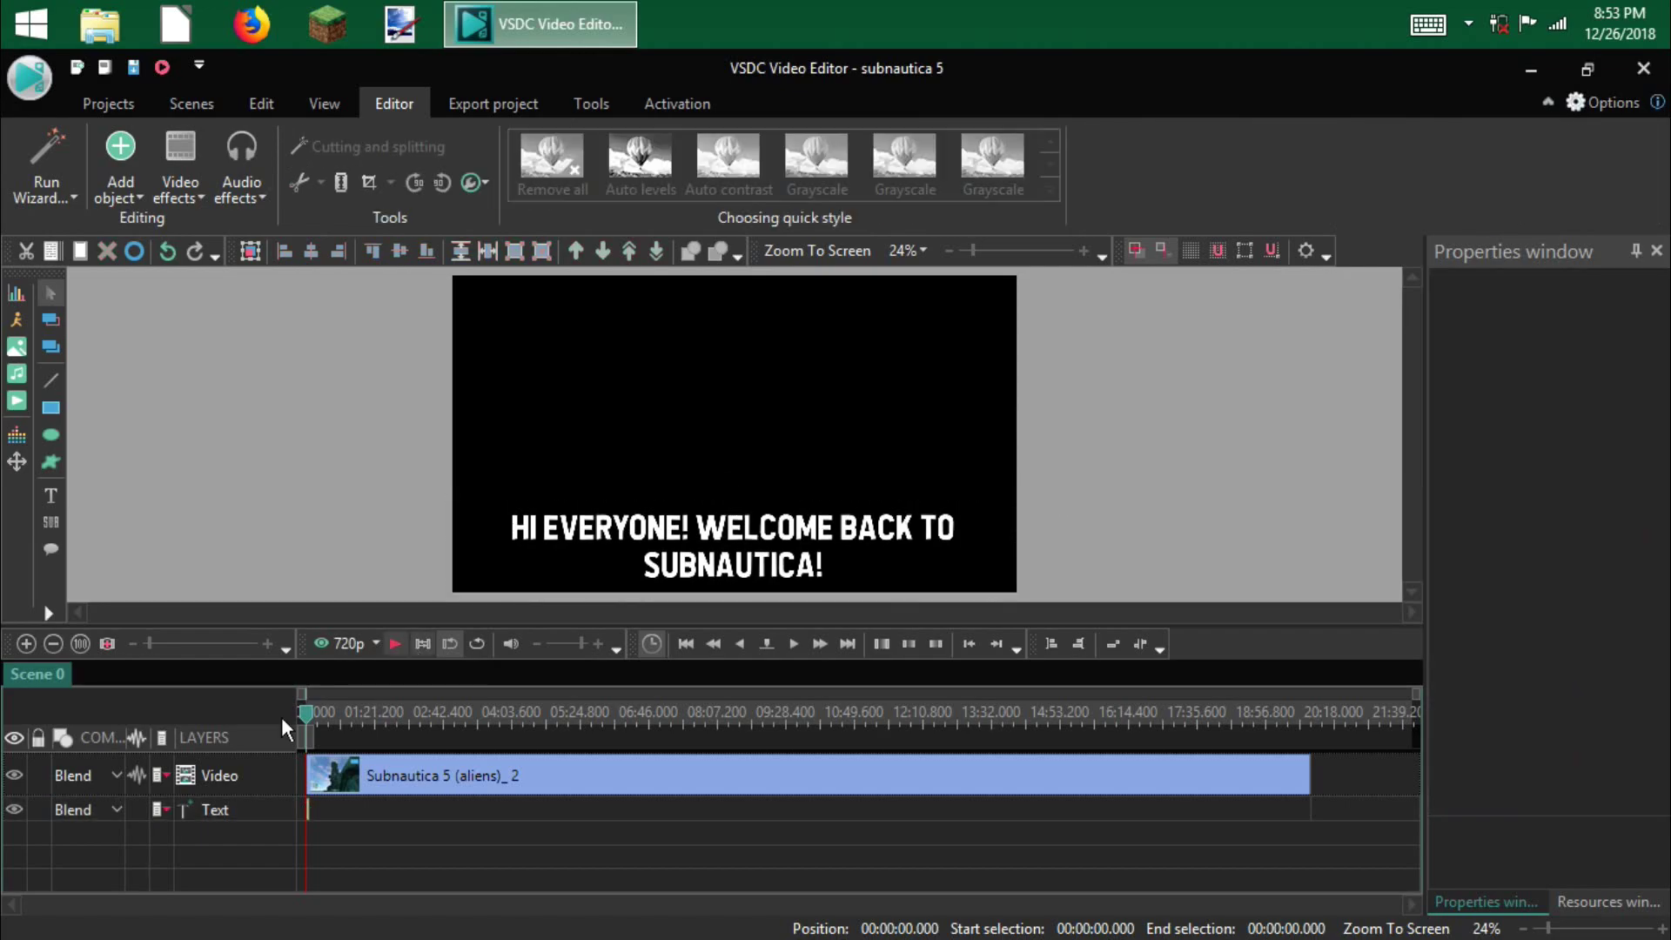
- Move the welcome text on the timeline so it starts at 00:00:01.000
{"action": "left_click", "coordinate": [214, 811]}
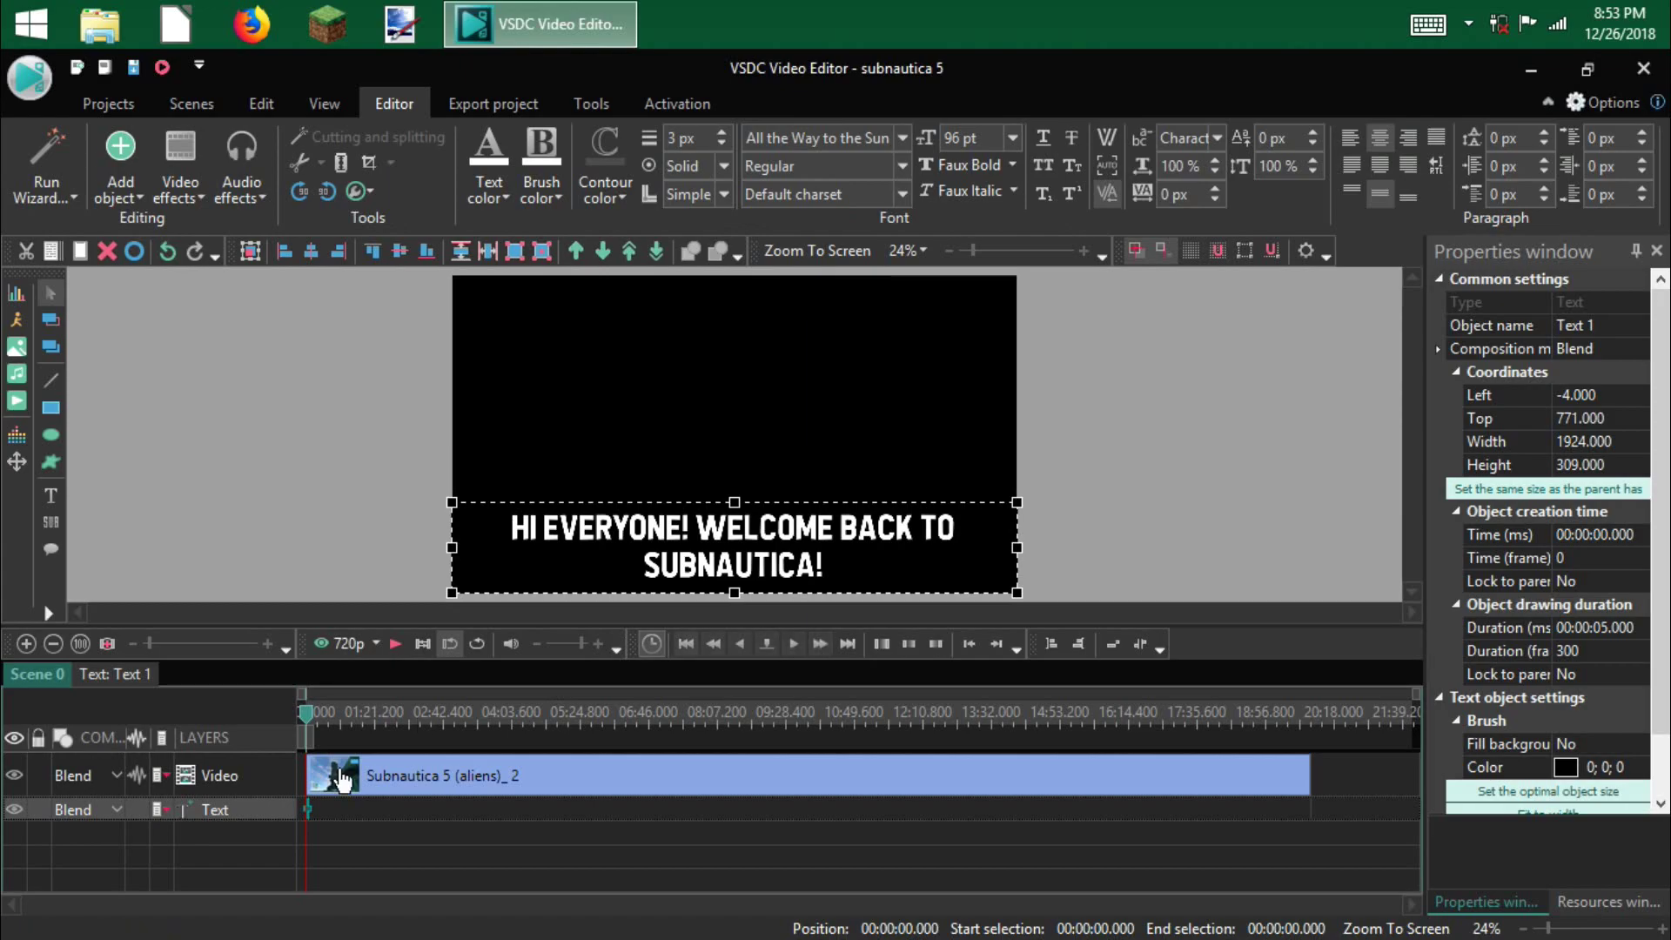
{"action": "left_click", "coordinate": [274, 771]}
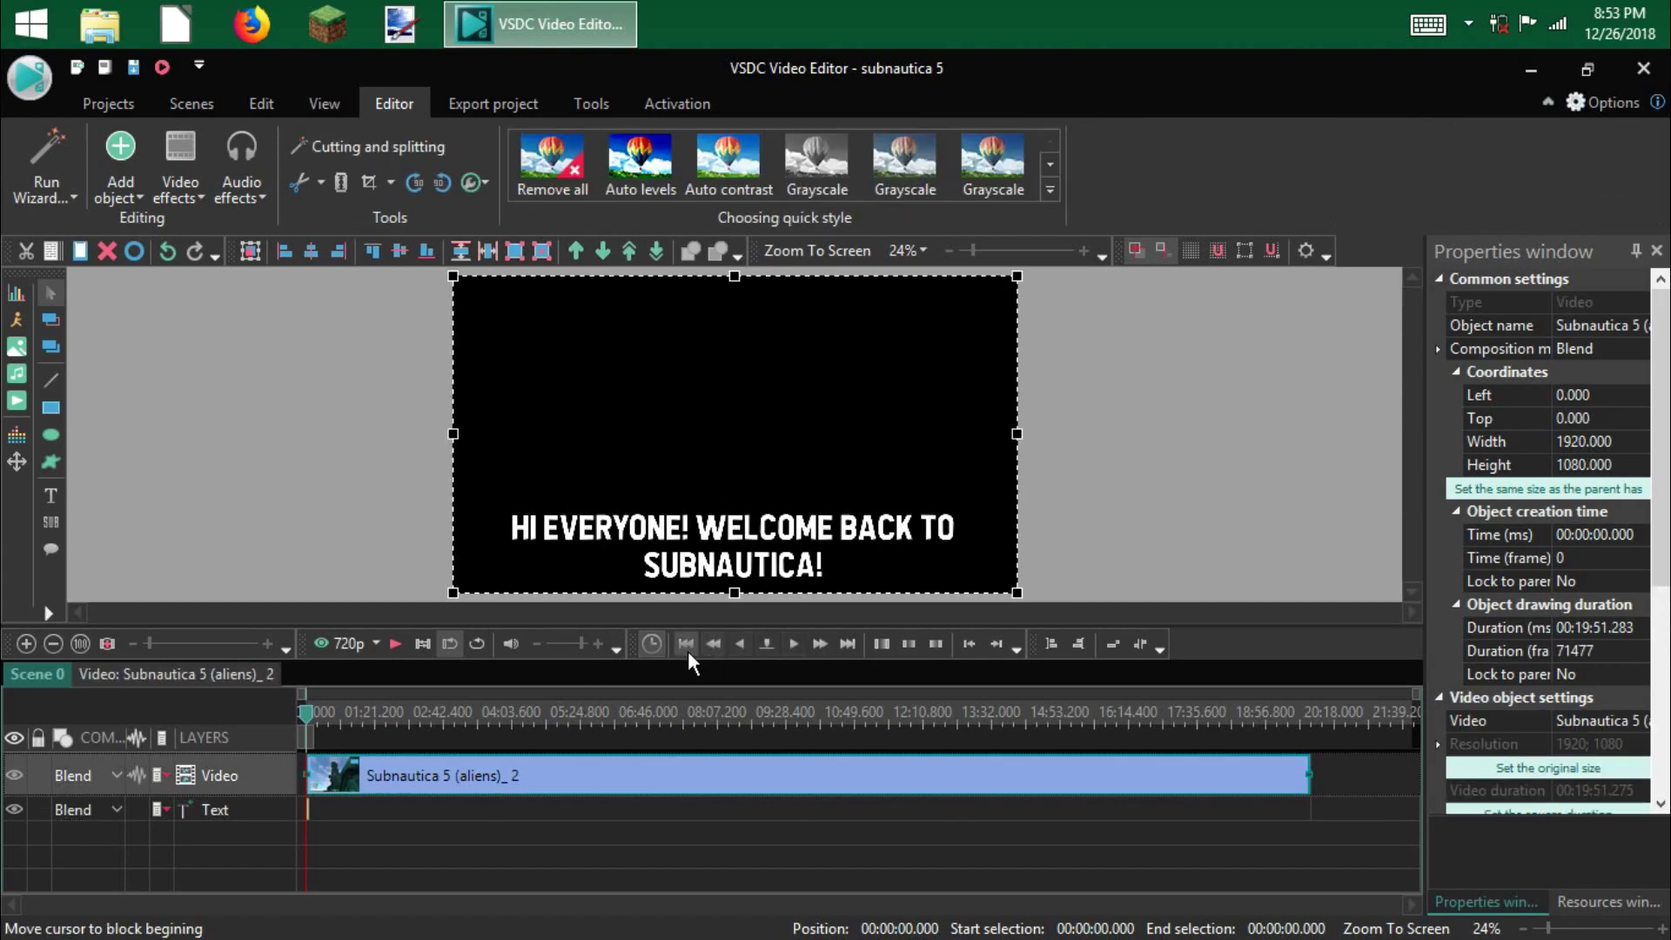
{"action": "left_click", "coordinate": [818, 644]}
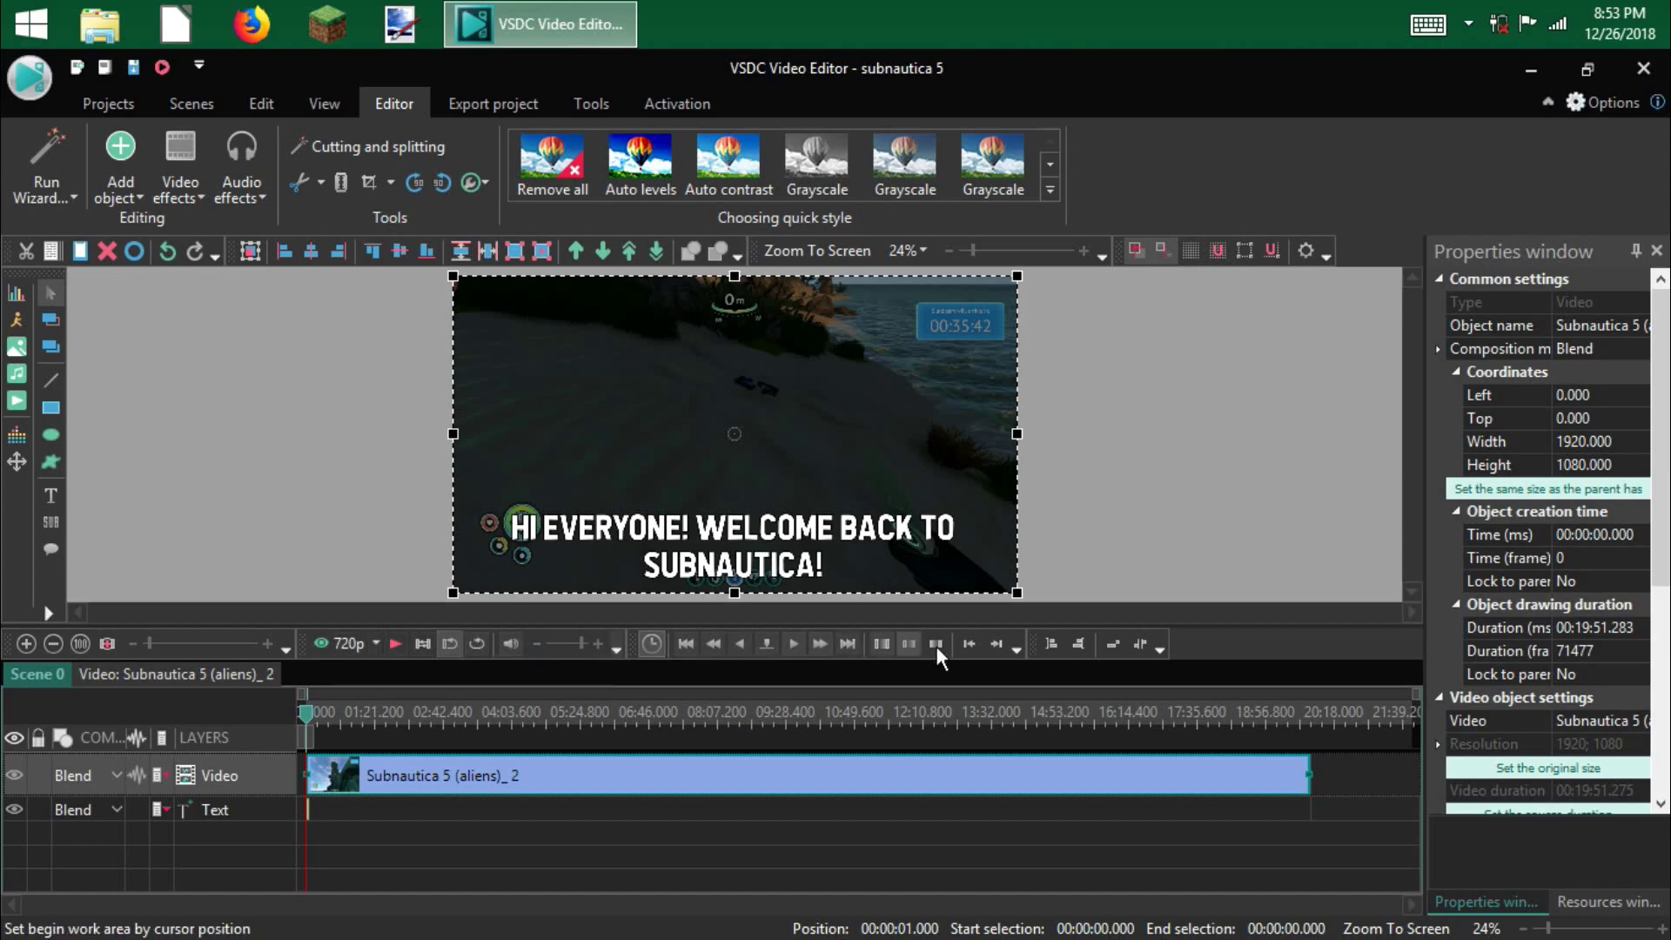
{"action": "left_click_drag", "start_coordinate": [150, 643], "coordinate": [223, 646]}
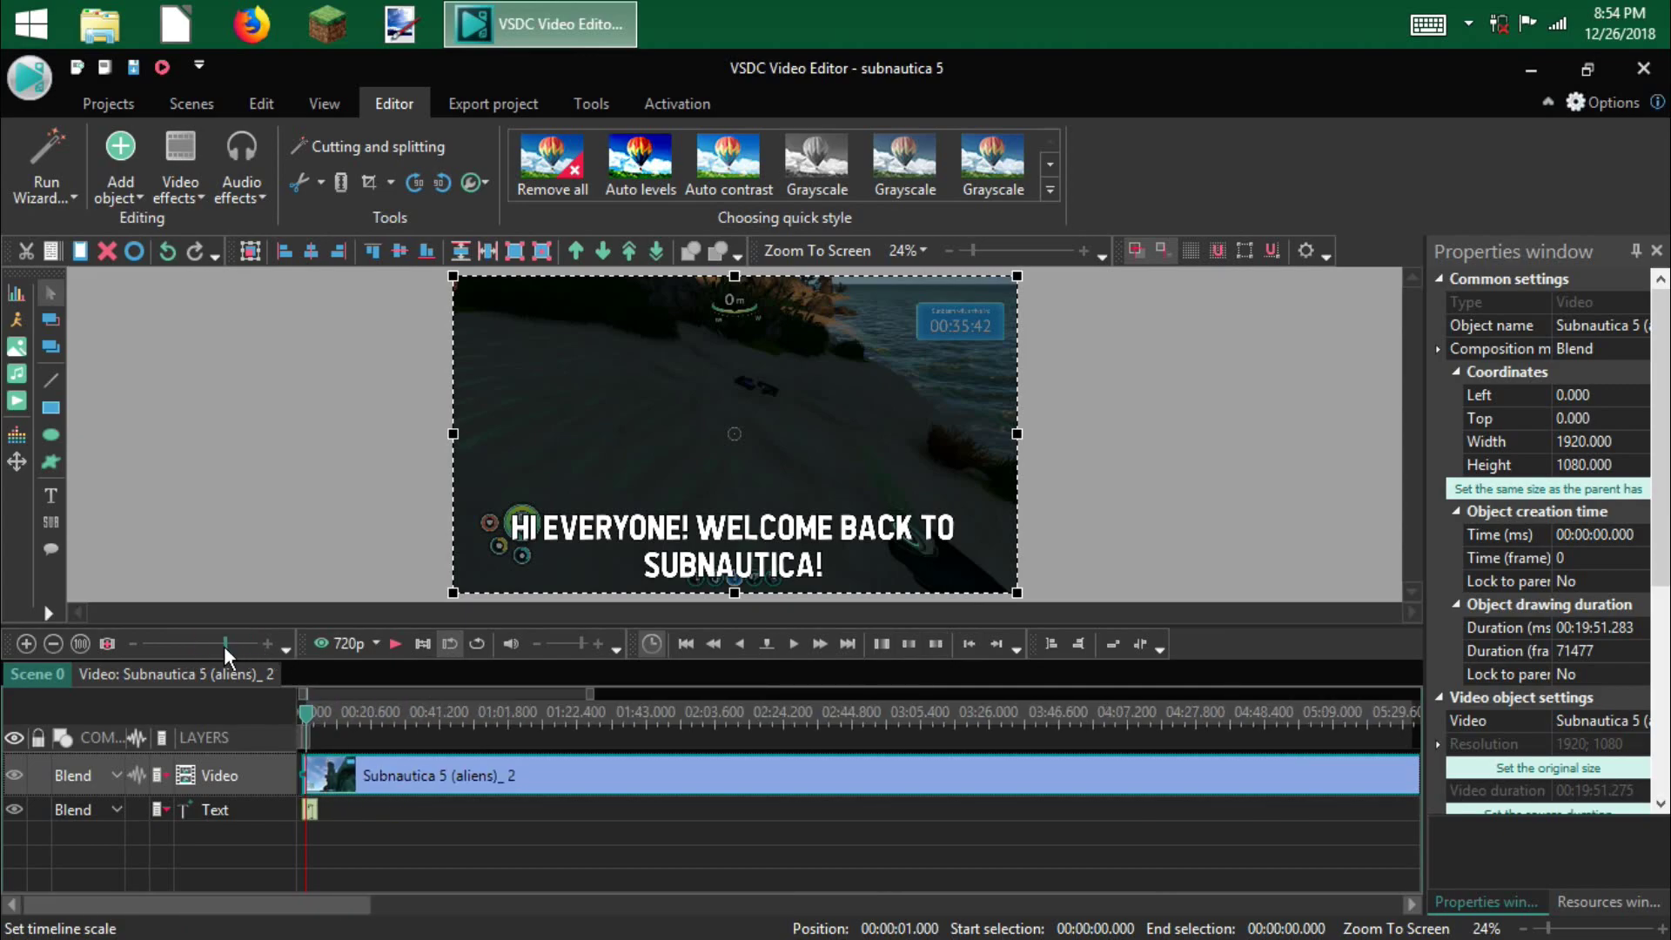
{"action": "left_click", "coordinate": [312, 811]}
- Add a Fade In transparency effect of 0.500 seconds from the start of the welcome text and return to Scene 0
{"action": "right_click", "coordinate": [313, 812]}
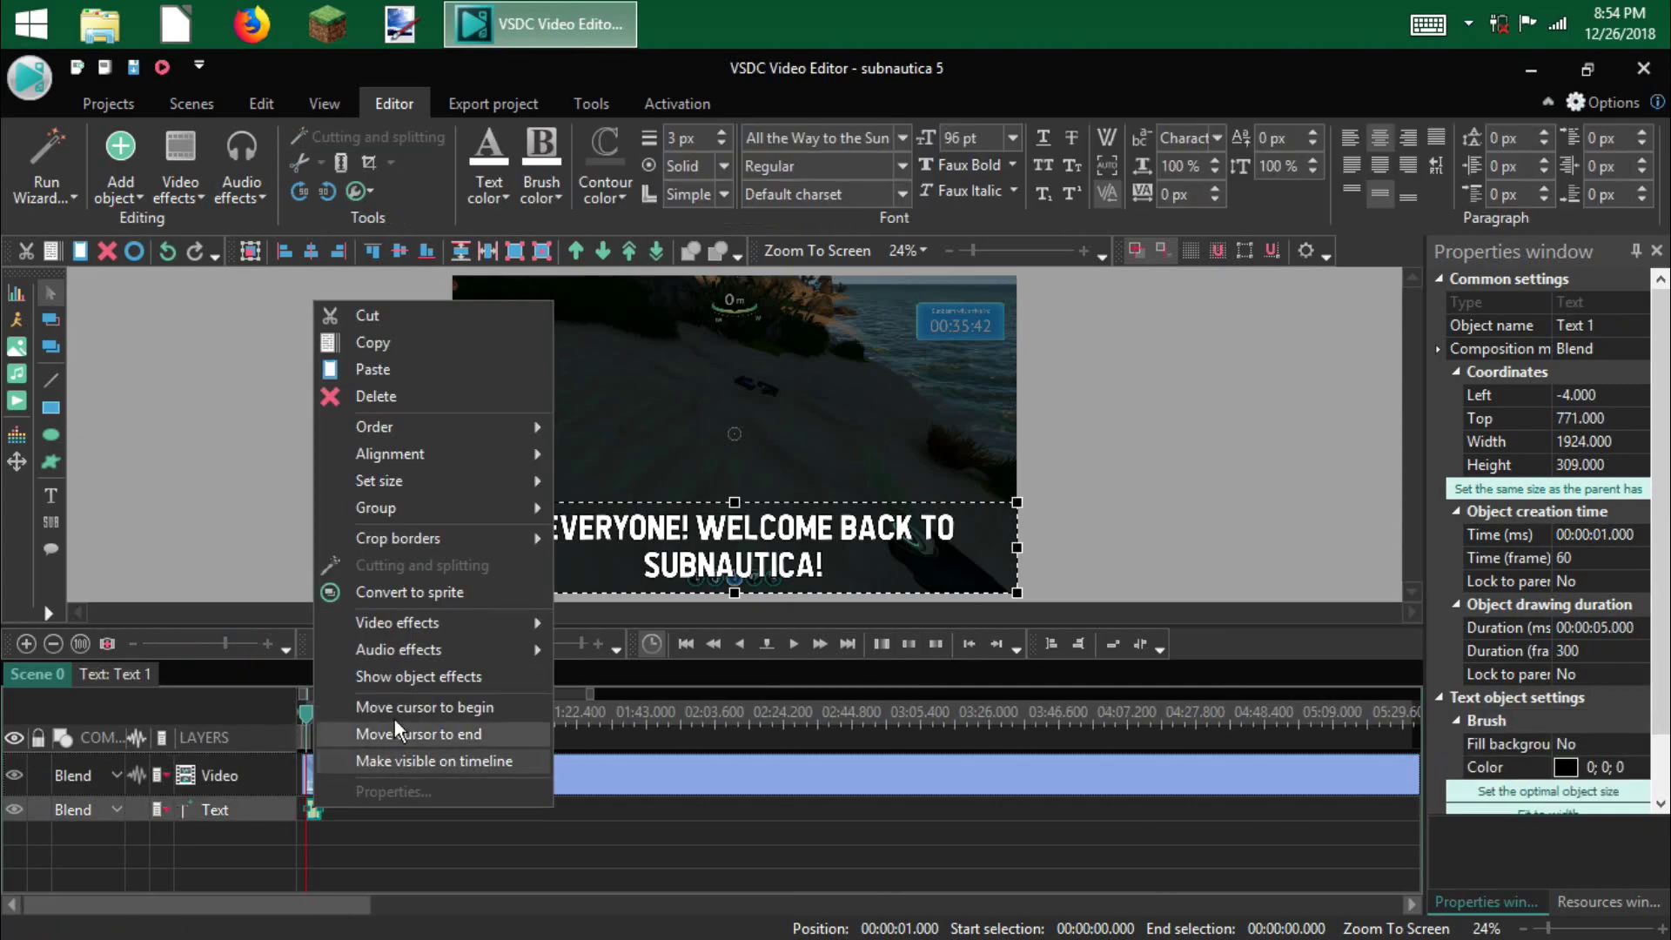
{"action": "mouse_move", "coordinate": [461, 629]}
{"action": "mouse_move", "coordinate": [612, 736]}
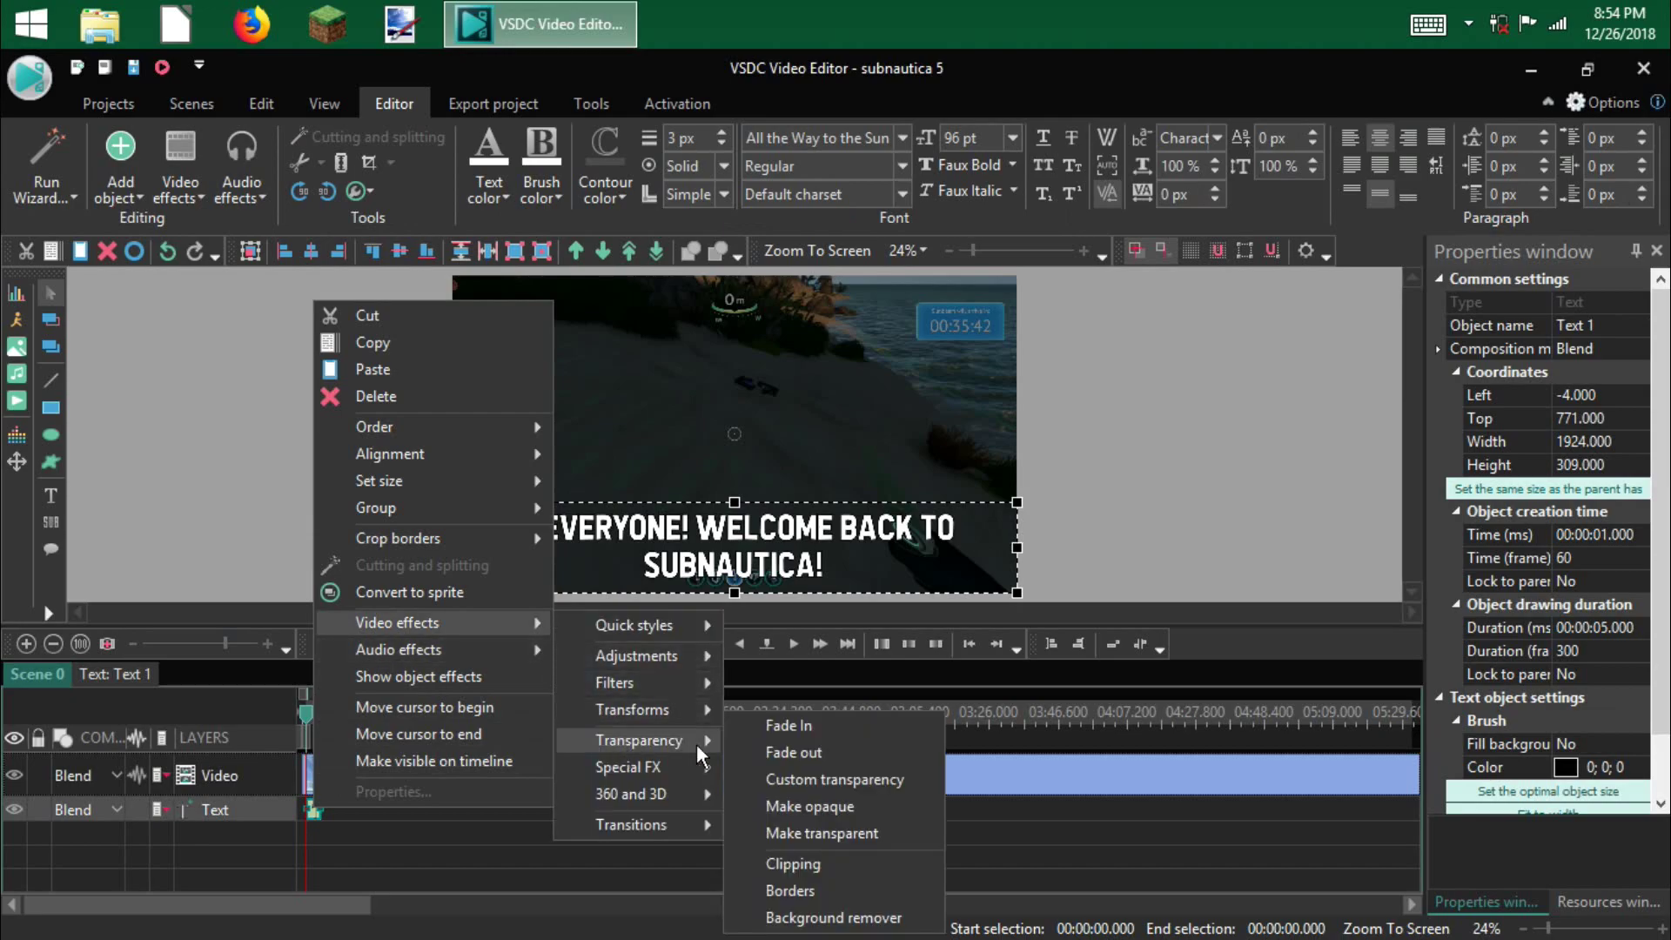
{"action": "left_click", "coordinate": [801, 728]}
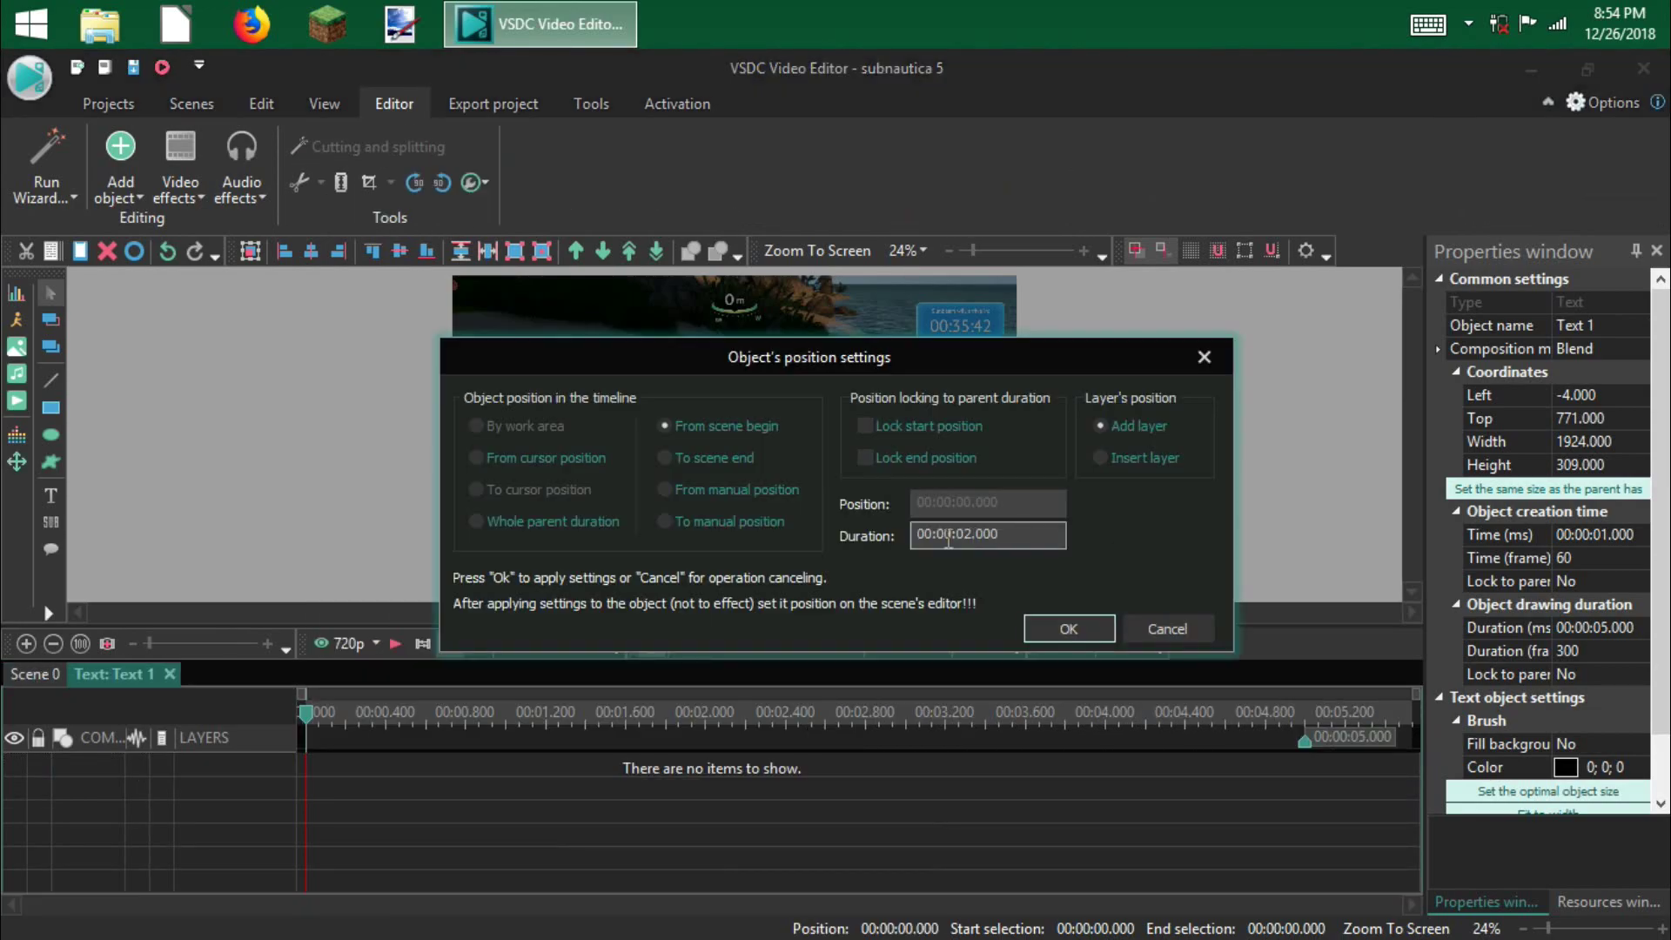
{"action": "left_click_drag", "start_coordinate": [965, 536], "coordinate": [1231, 576]}
{"action": "type", "text": "0.500"}
{"action": "key", "text": "Return"}
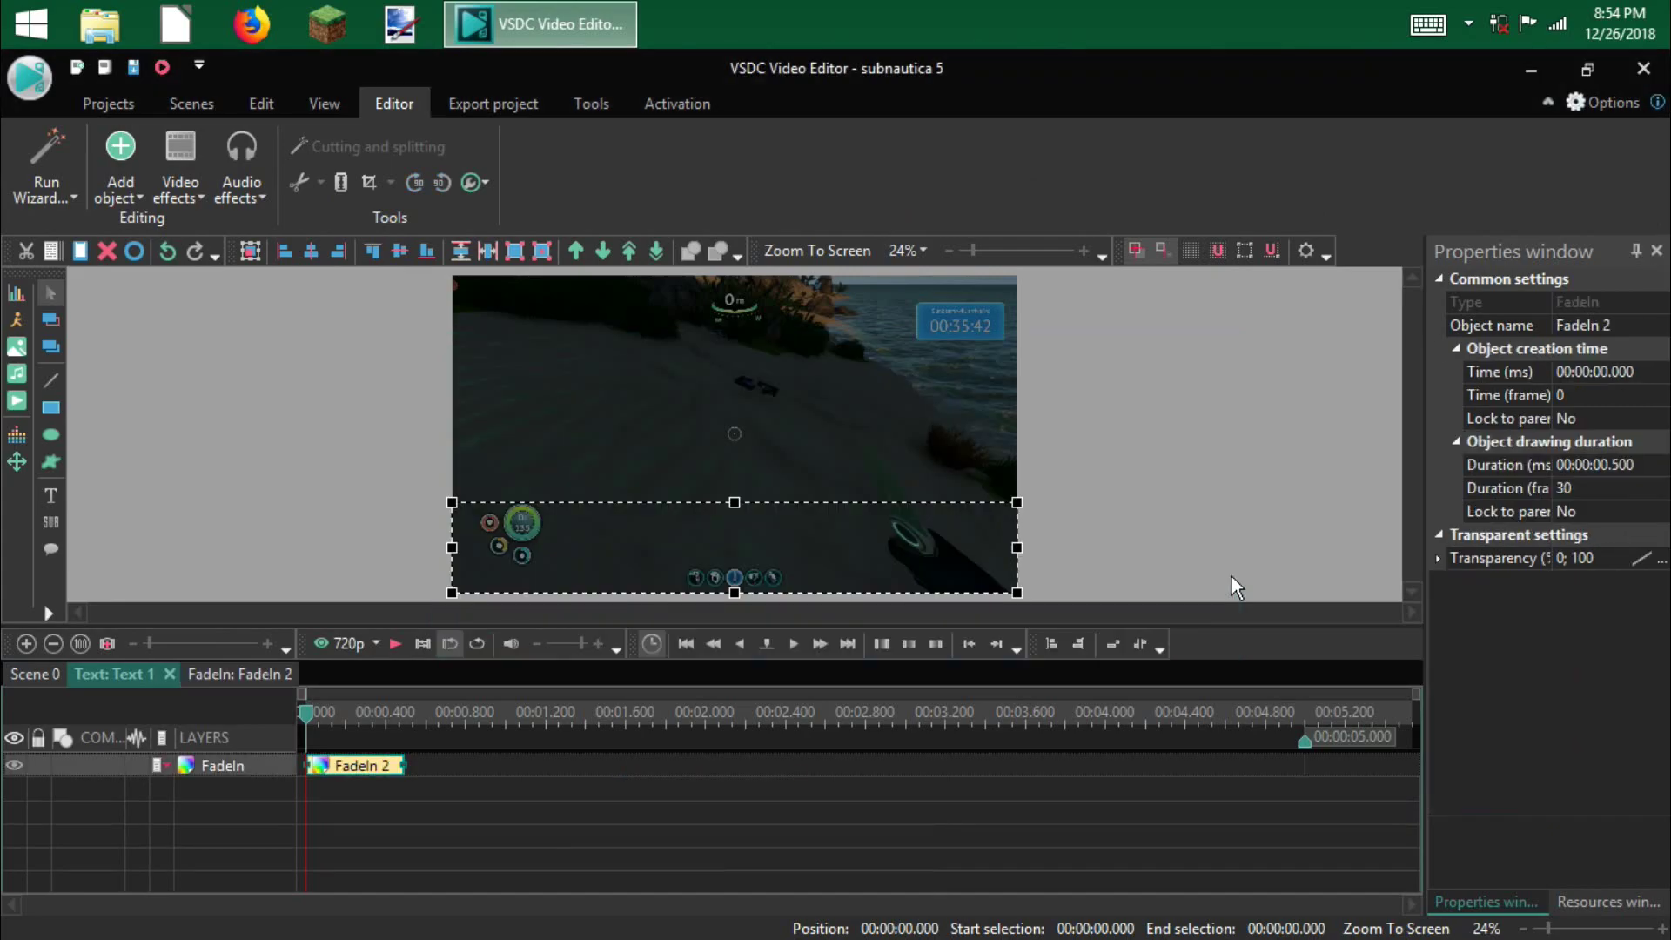
{"action": "left_click", "coordinate": [34, 676]}
- Paste a copy of the welcome text and place it directly after the original, starting at 00:00:06.000
{"action": "left_click", "coordinate": [235, 811]}
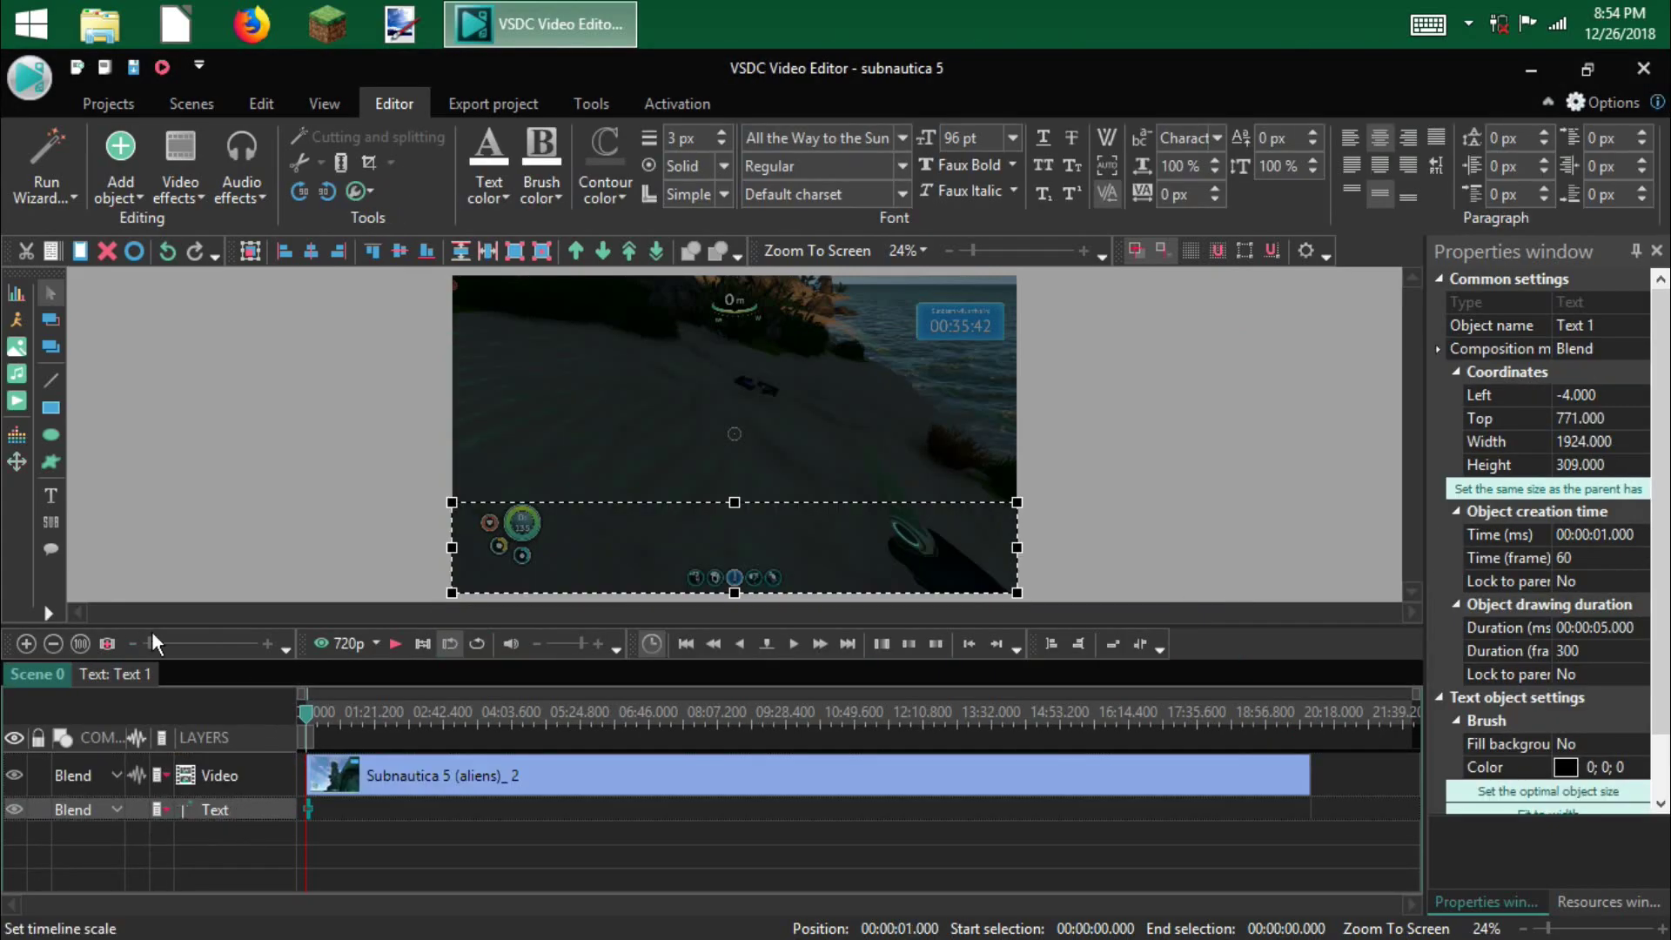
{"action": "left_click_drag", "start_coordinate": [143, 642], "coordinate": [232, 644]}
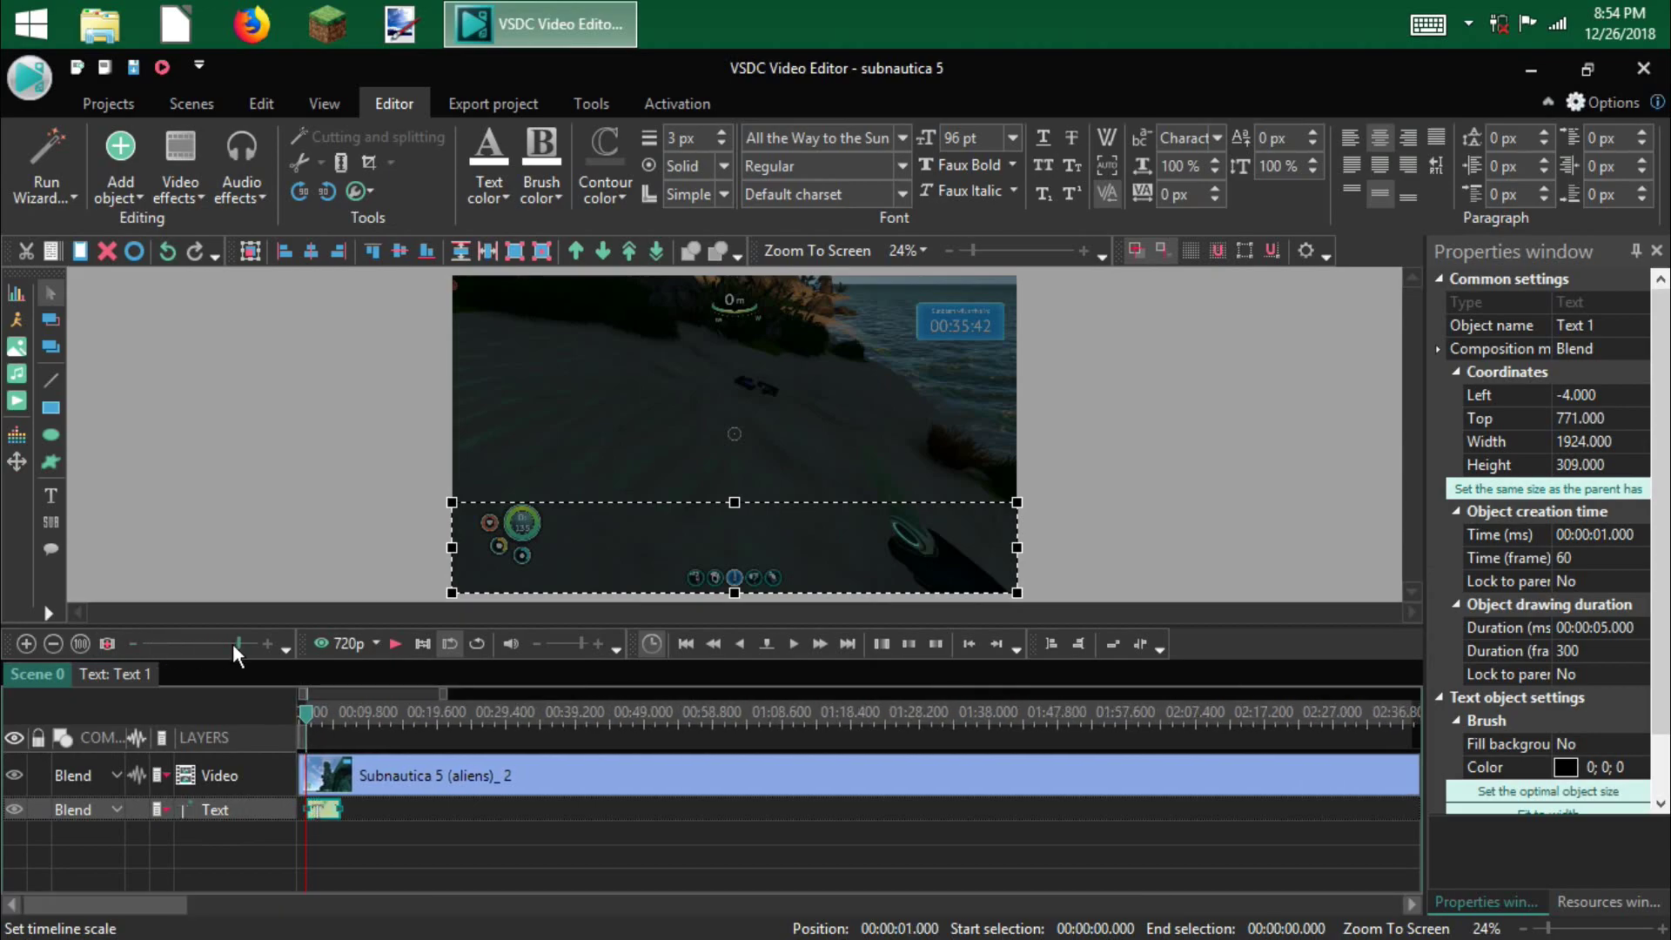
{"action": "left_click", "coordinate": [853, 649]}
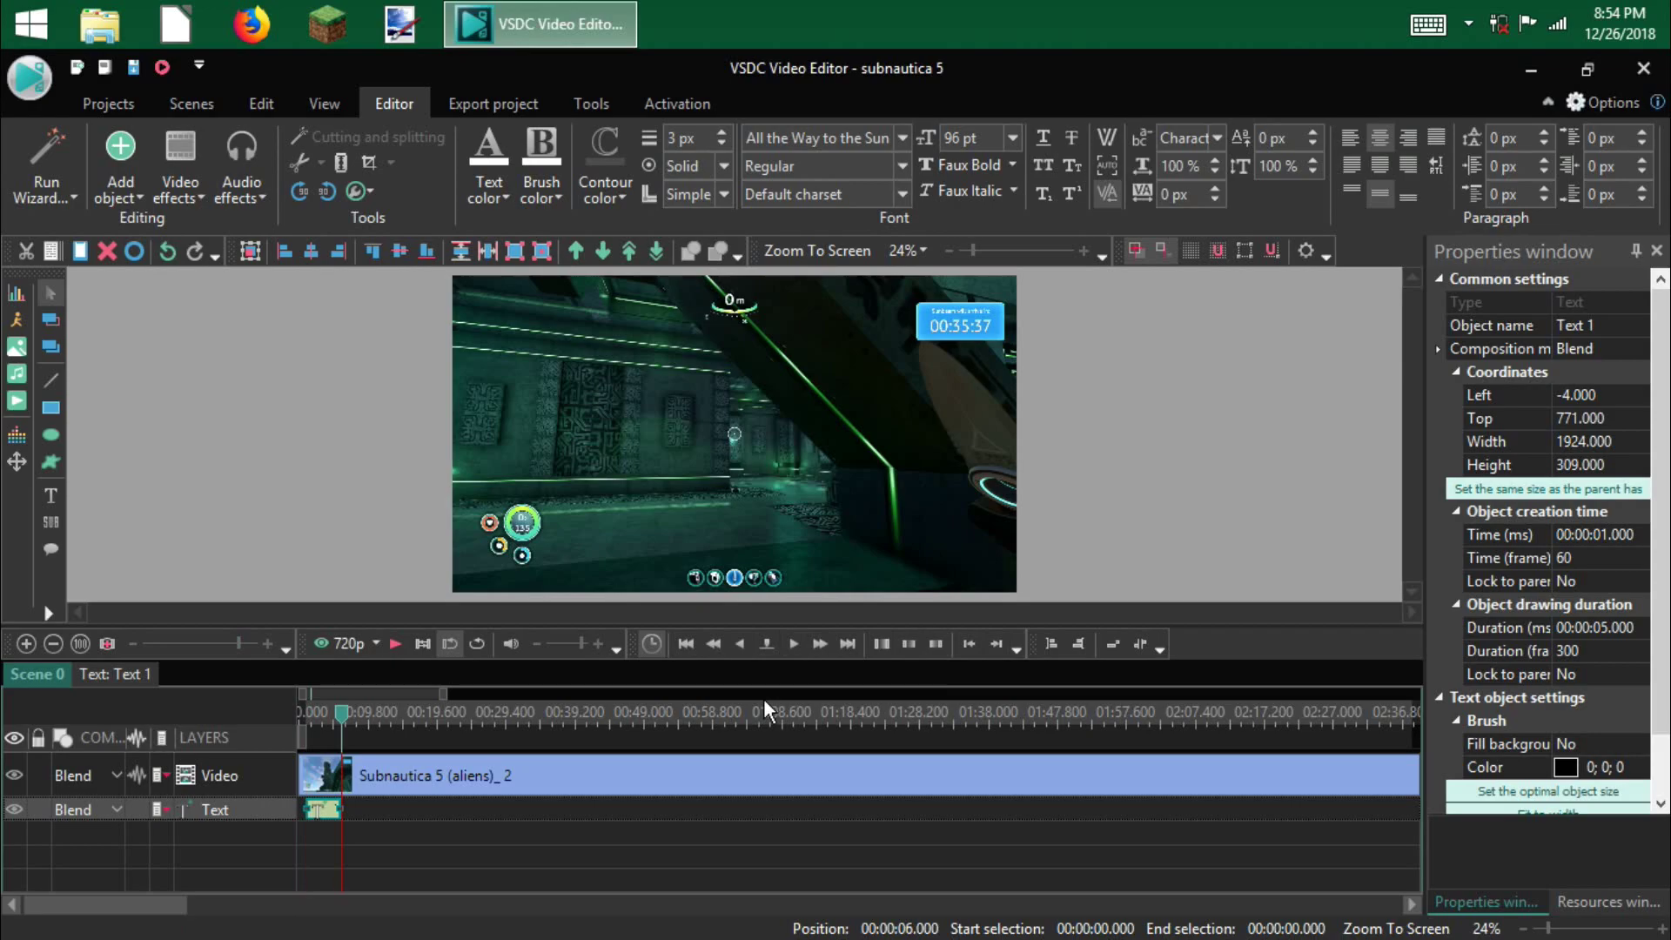
{"action": "key", "text": "ctrl+v"}
{"action": "left_click", "coordinate": [338, 827]}
{"action": "left_click_drag", "start_coordinate": [309, 842], "coordinate": [349, 836]}
- Replace the copied second caption's text with "IN THIS EPISODE I AM VISITING WHAT APPEARS TO BE AN ALIEN BASE"
{"action": "left_click_drag", "start_coordinate": [864, 566], "coordinate": [358, 443]}
{"action": "type", "text": "IN THI"}
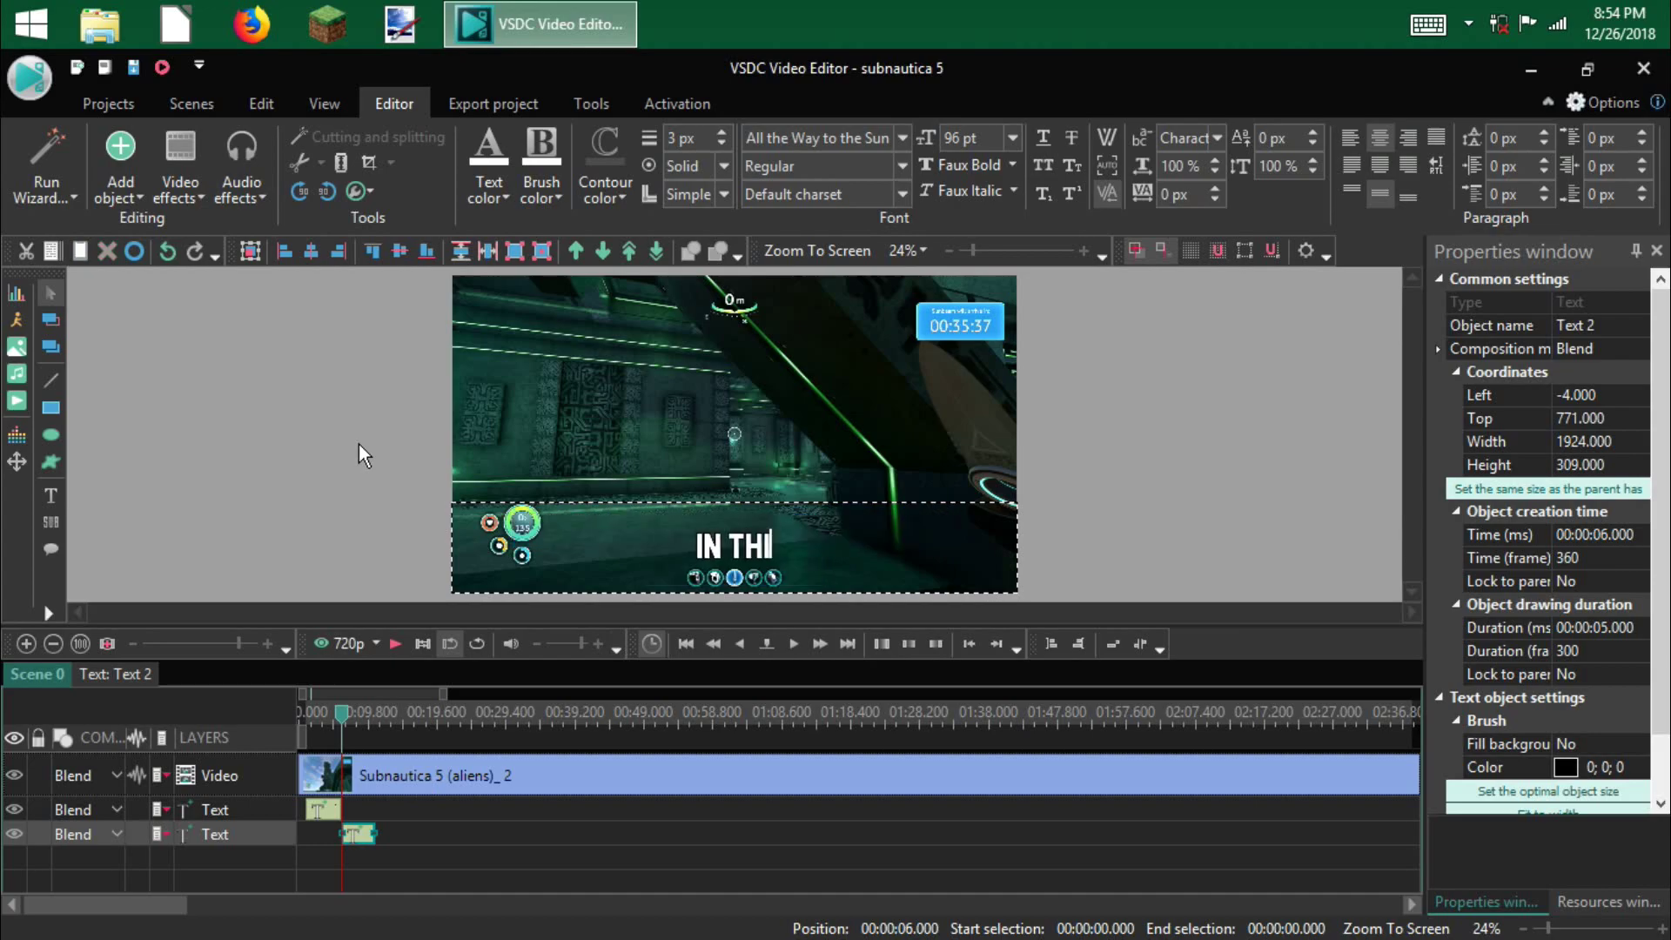
{"action": "type", "text": "S EPISOD"}
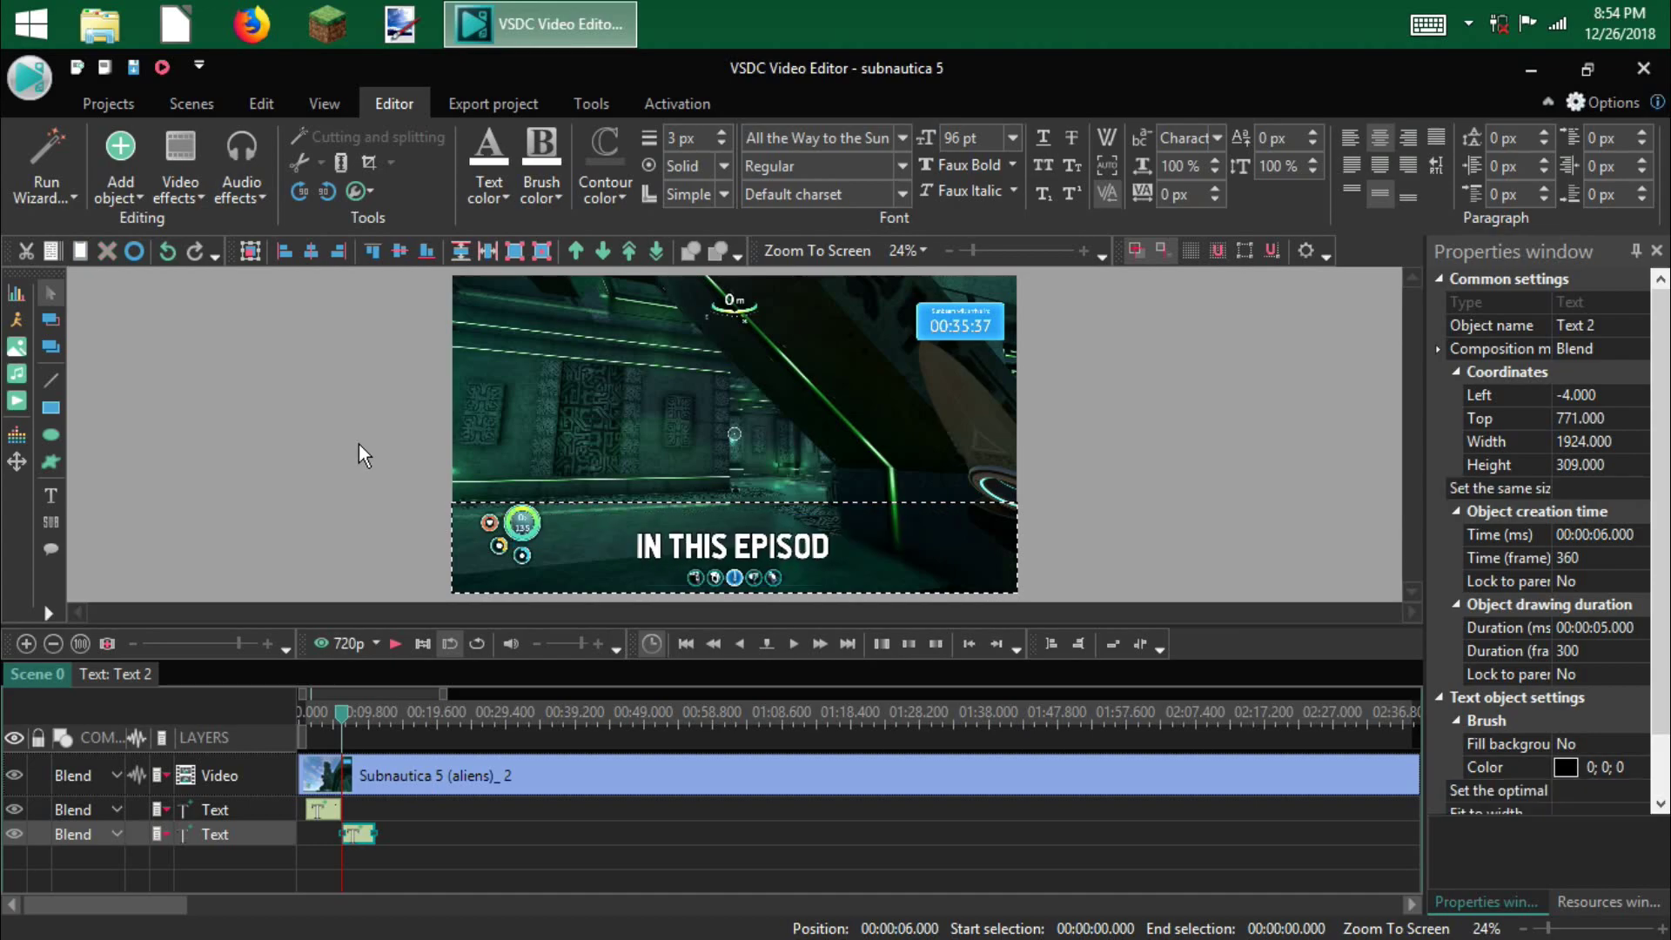
{"action": "type", "text": "E I"}
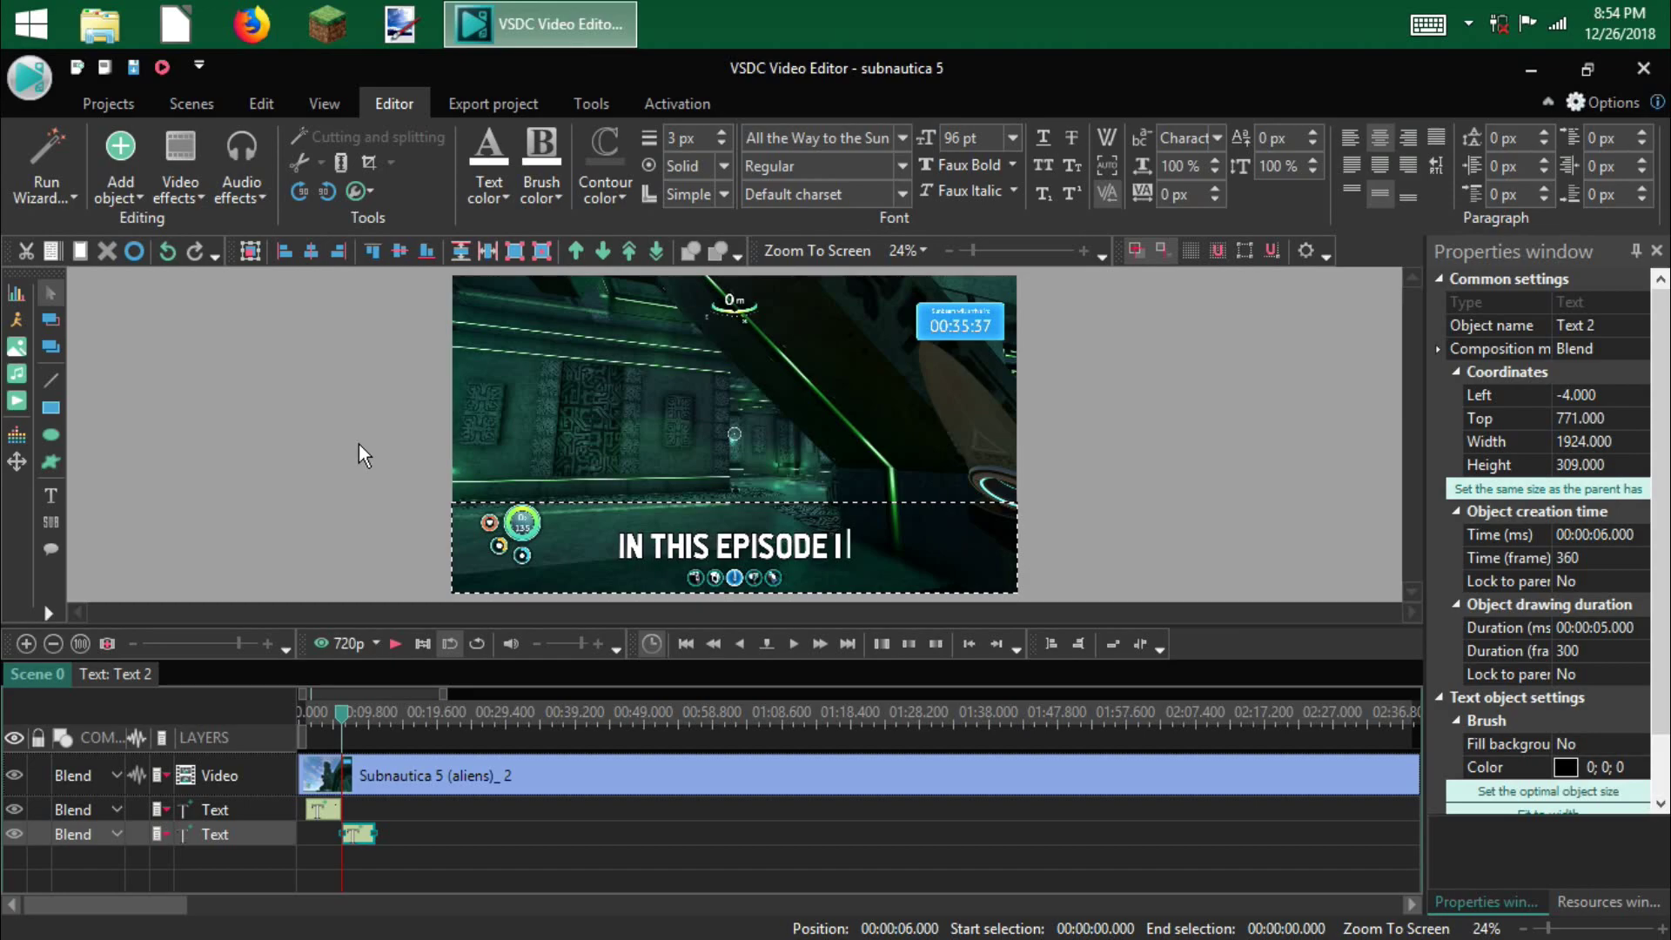
{"action": "type", "text": " AM VISITING "}
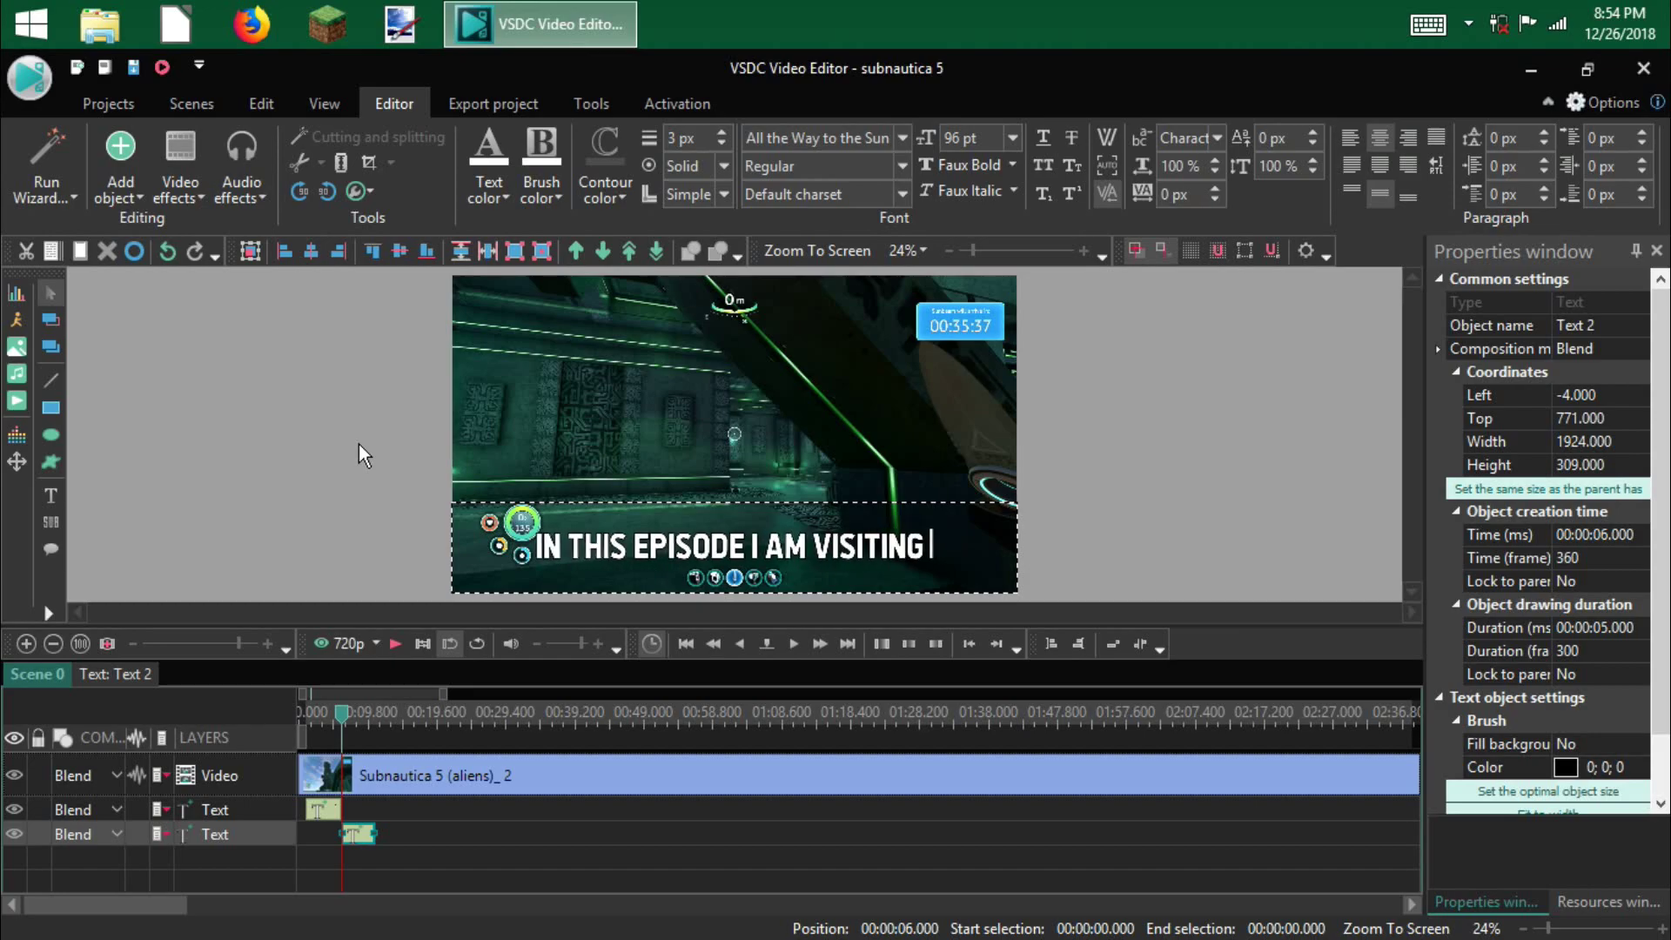
{"action": "type", "text": "THE"}
{"action": "key", "text": "BackSpace"}
{"action": "key", "text": "BackSpace"}
{"action": "key", "text": "BackSpace"}
{"action": "type", "text": "WHAT "}
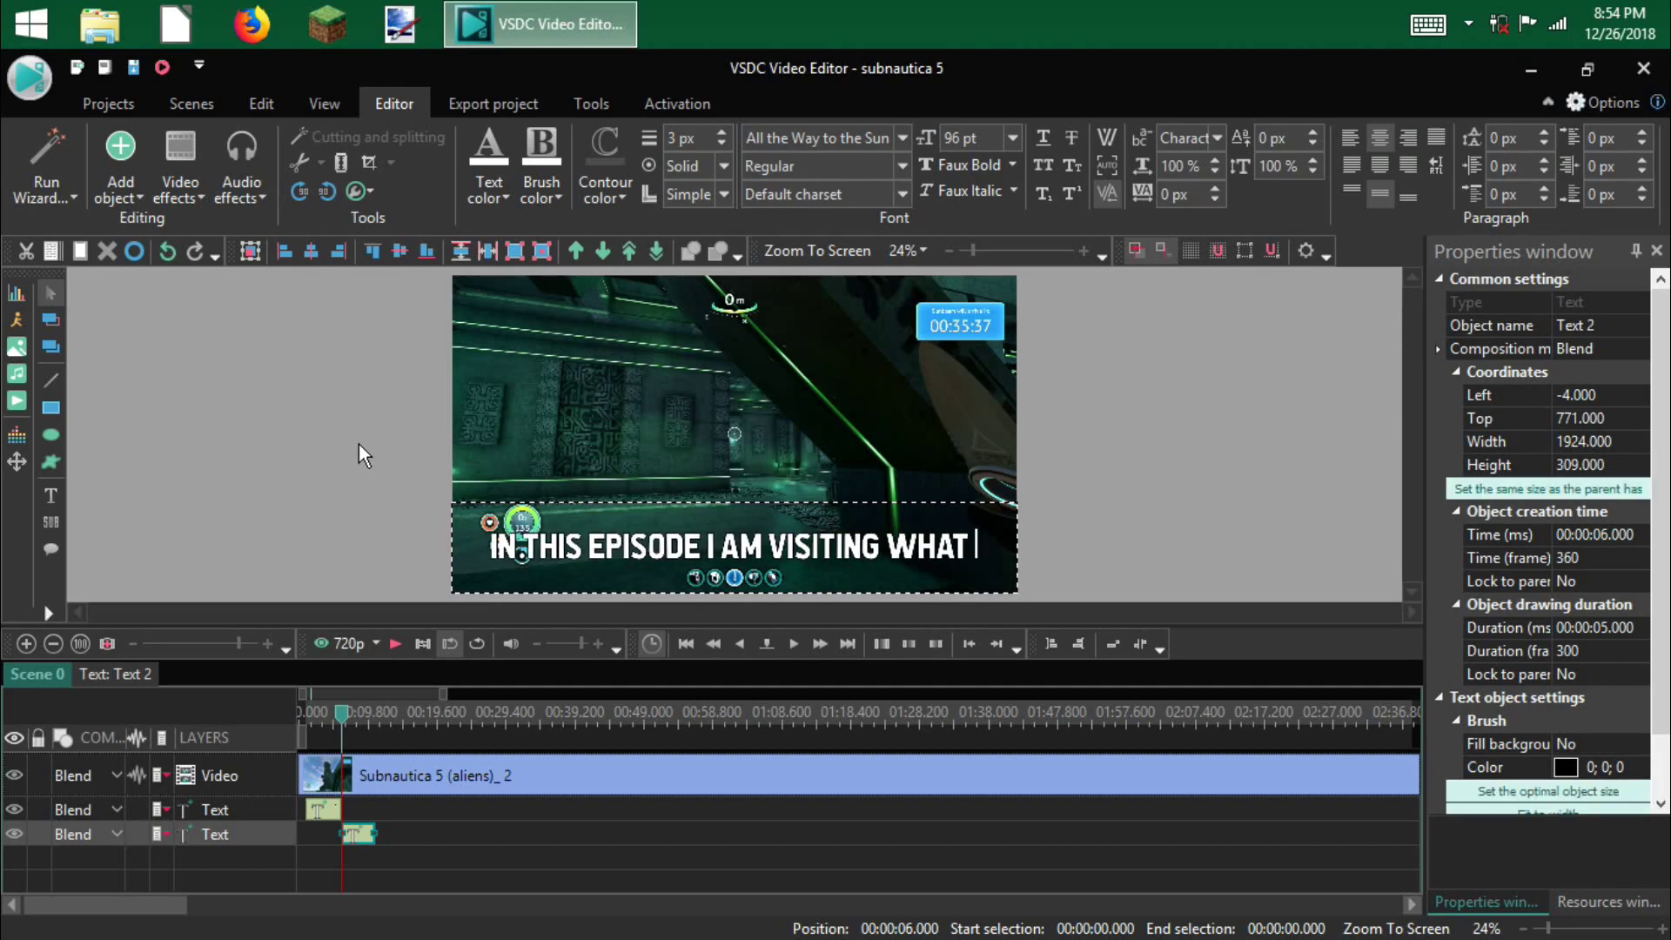
{"action": "type", "text": "APPEARS TO"}
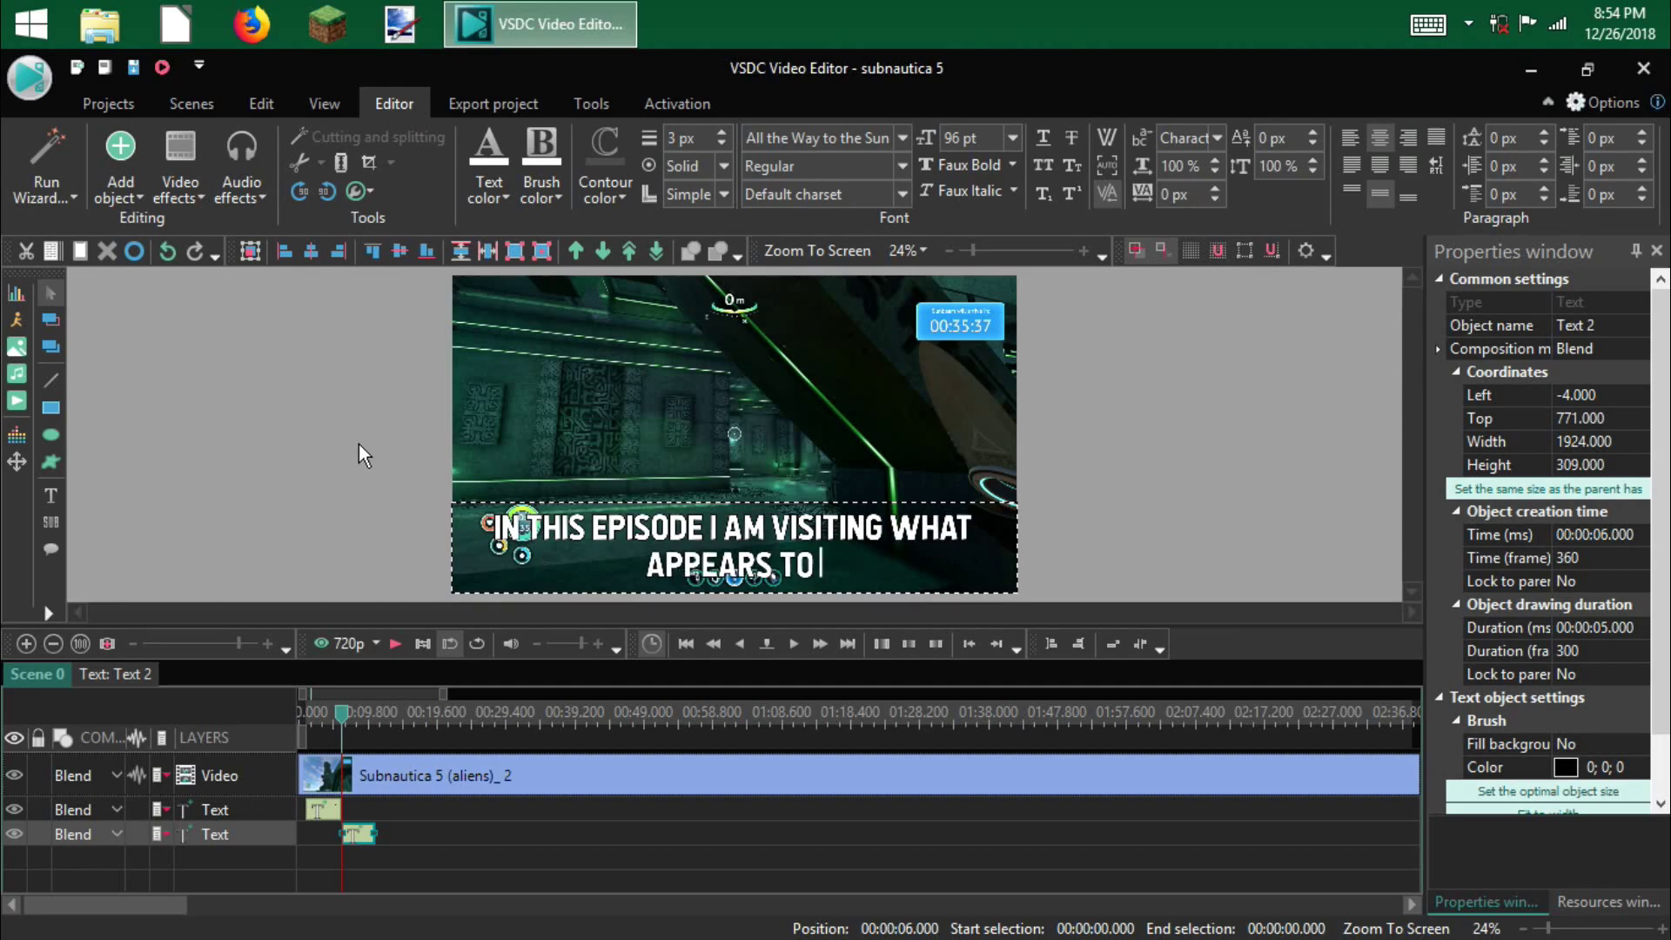
{"action": "type", "text": " BE AN ALIEN BASE"}
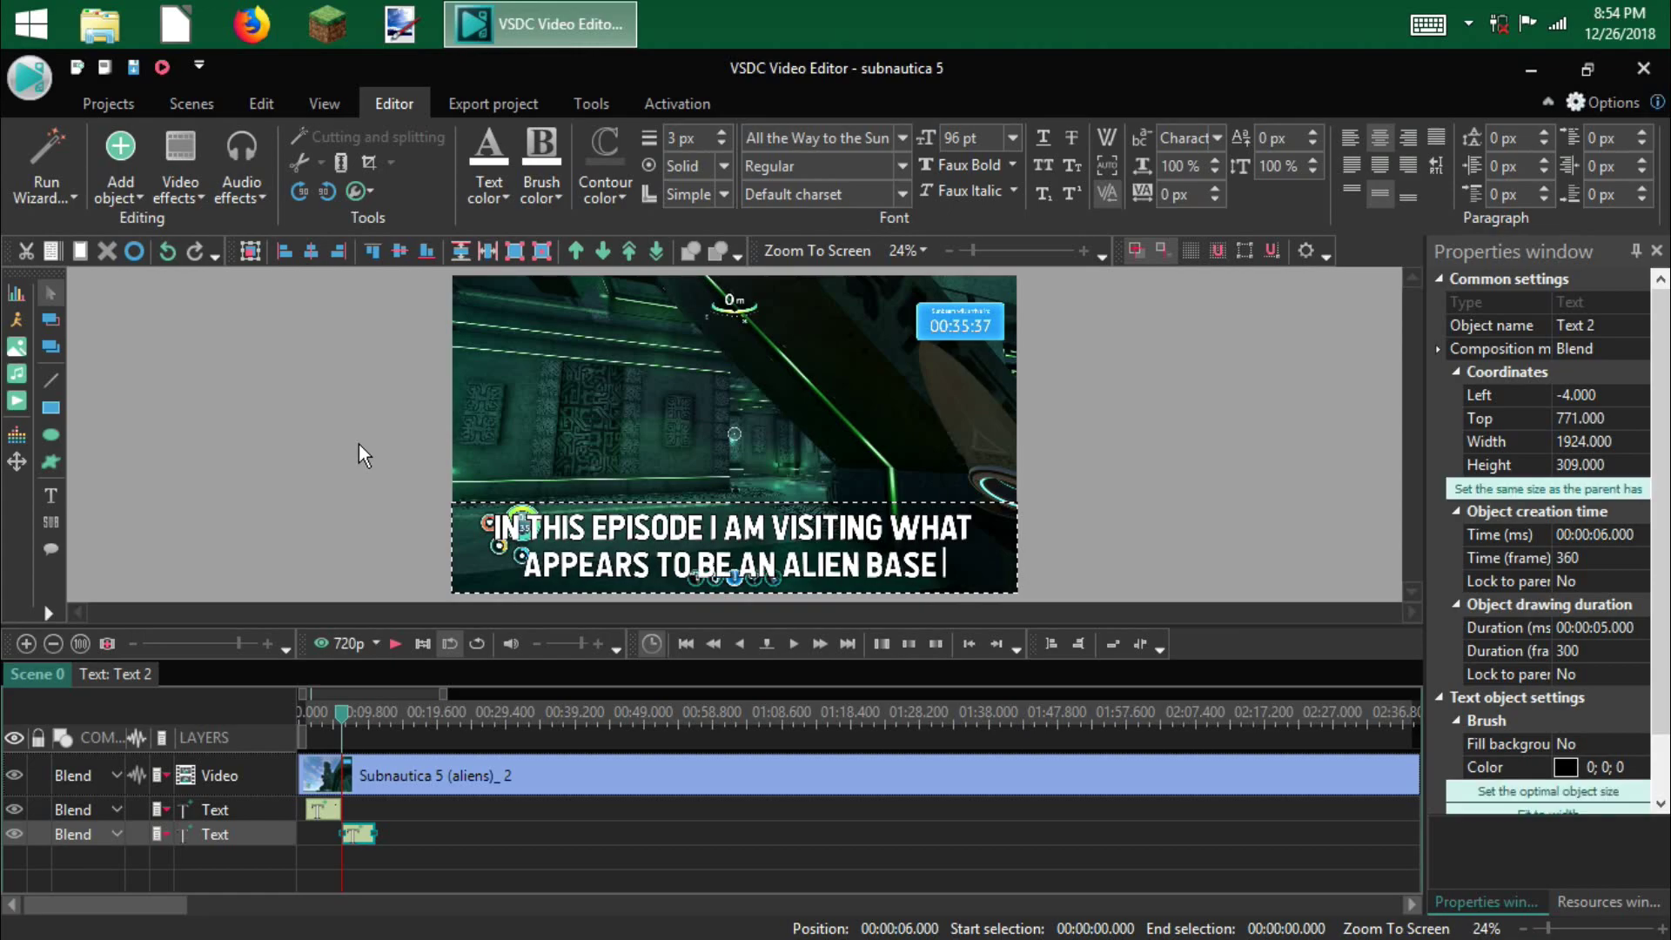
{"action": "type", "text": " !"}
- End the second caption's sentence with a period and finish editing the text
{"action": "key", "text": "BackSpace"}
{"action": "type", "text": "th"}
{"action": "key", "text": "BackSpace"}
{"action": "key", "text": "BackSpace"}
{"action": "key", "text": "BackSpace"}
{"action": "type", "text": "."}
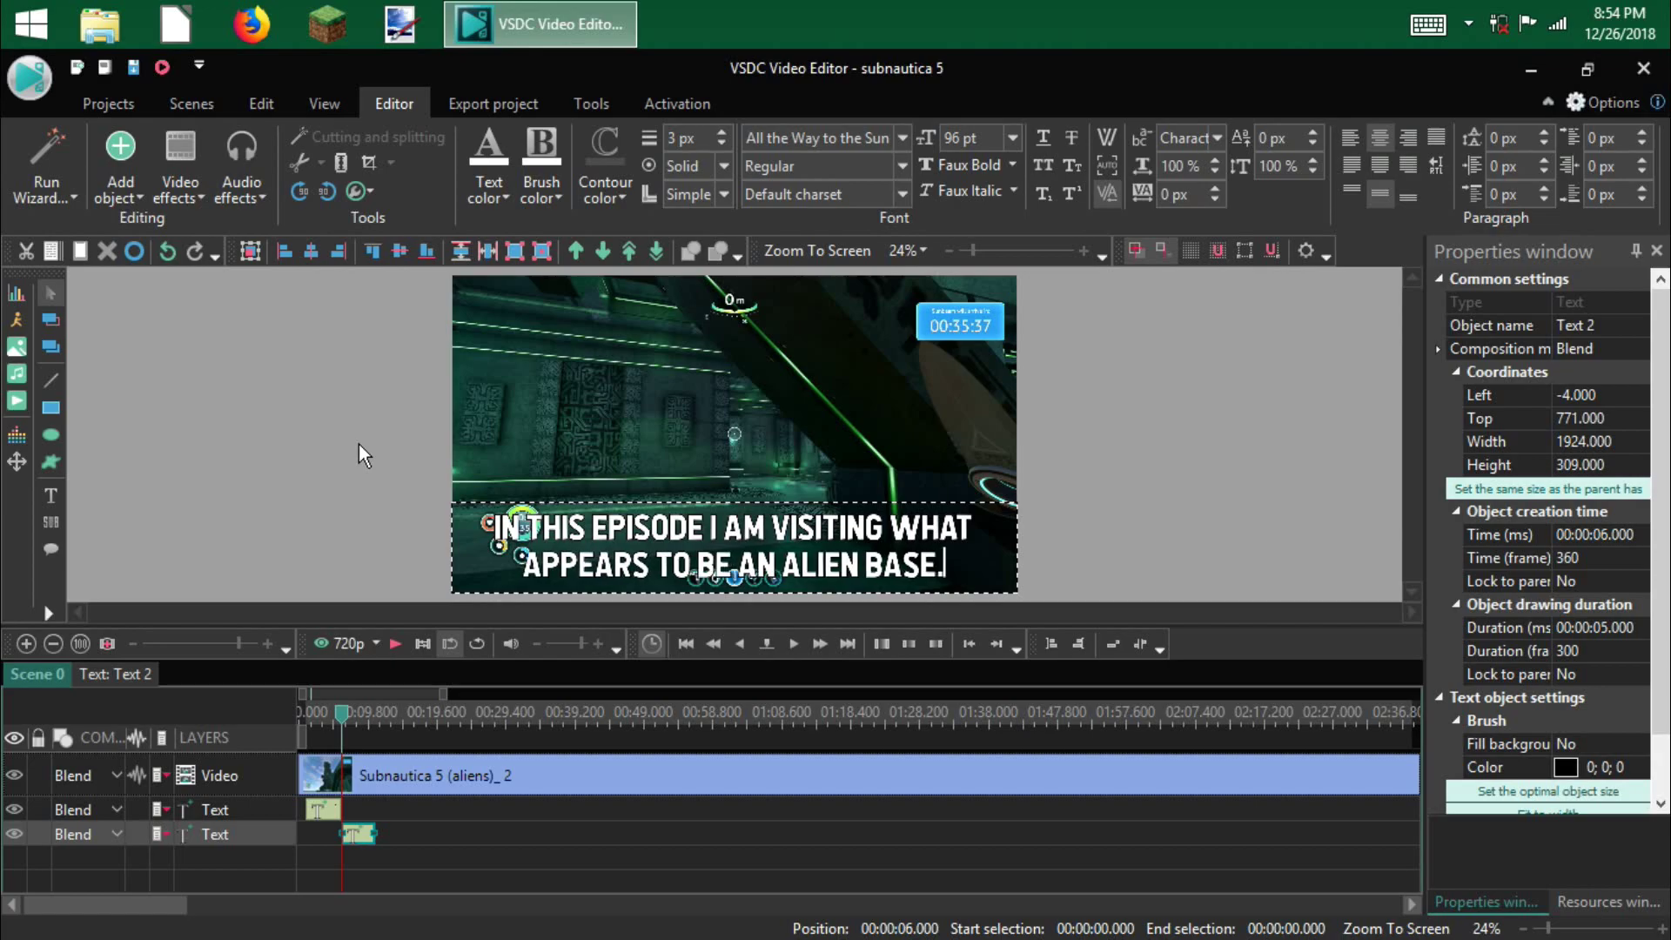
{"action": "type", "text": " it"}
{"action": "key", "text": "BackSpace"}
{"action": "key", "text": "BackSpace"}
{"action": "key", "text": "BackSpace"}
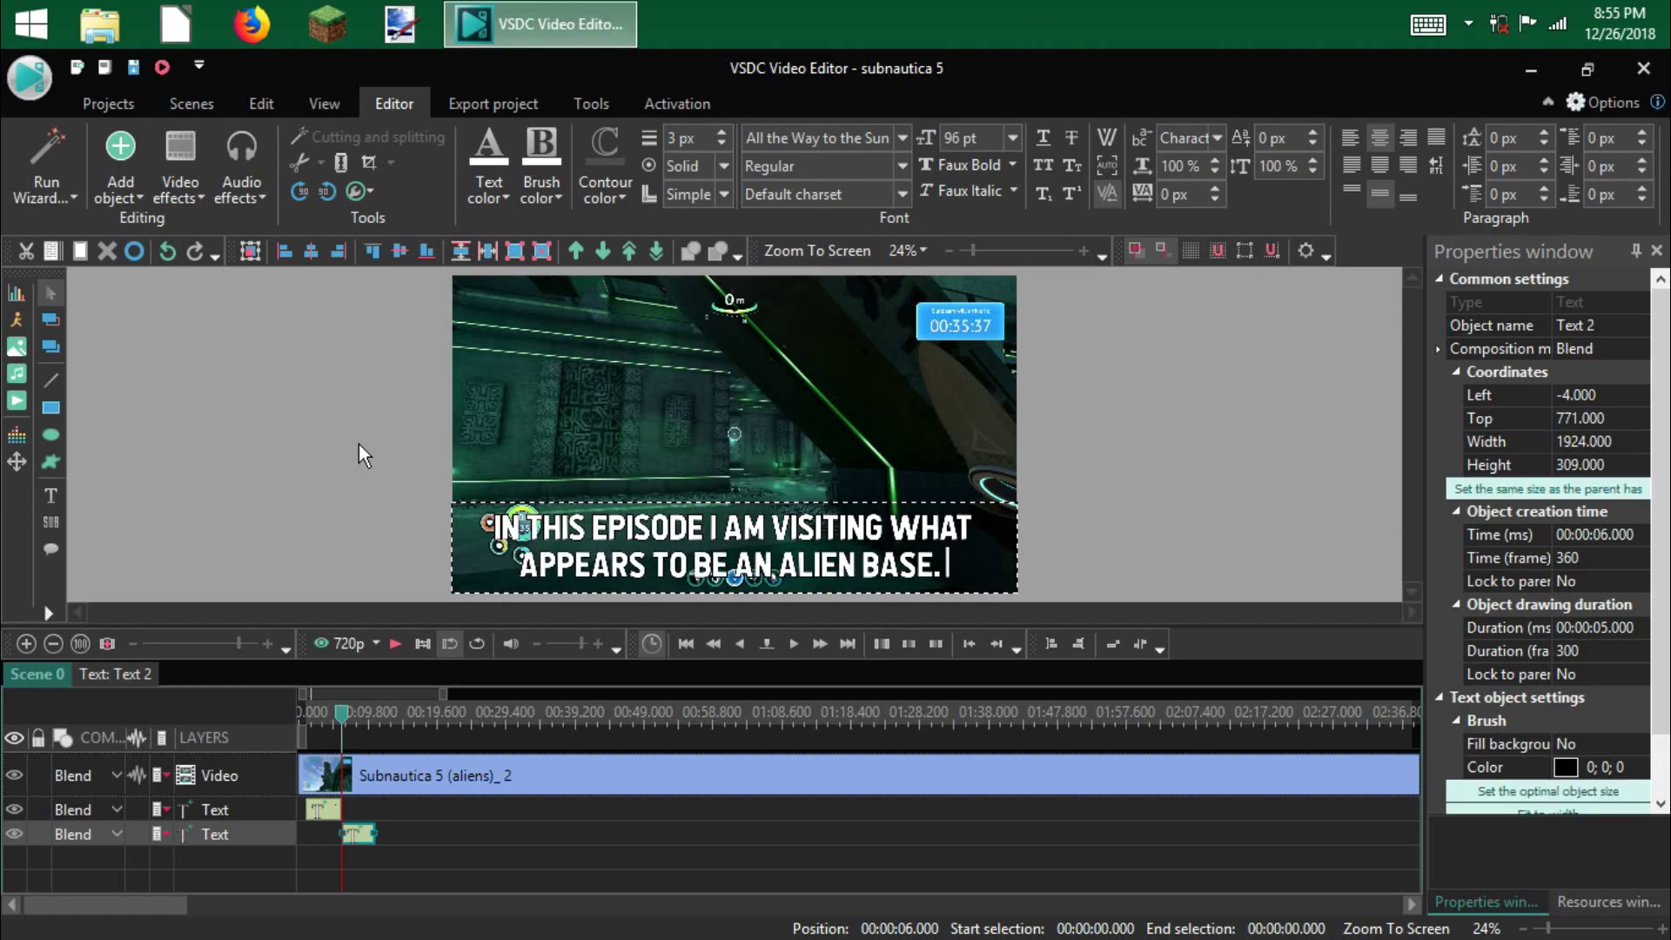
{"action": "left_click", "coordinate": [358, 444]}
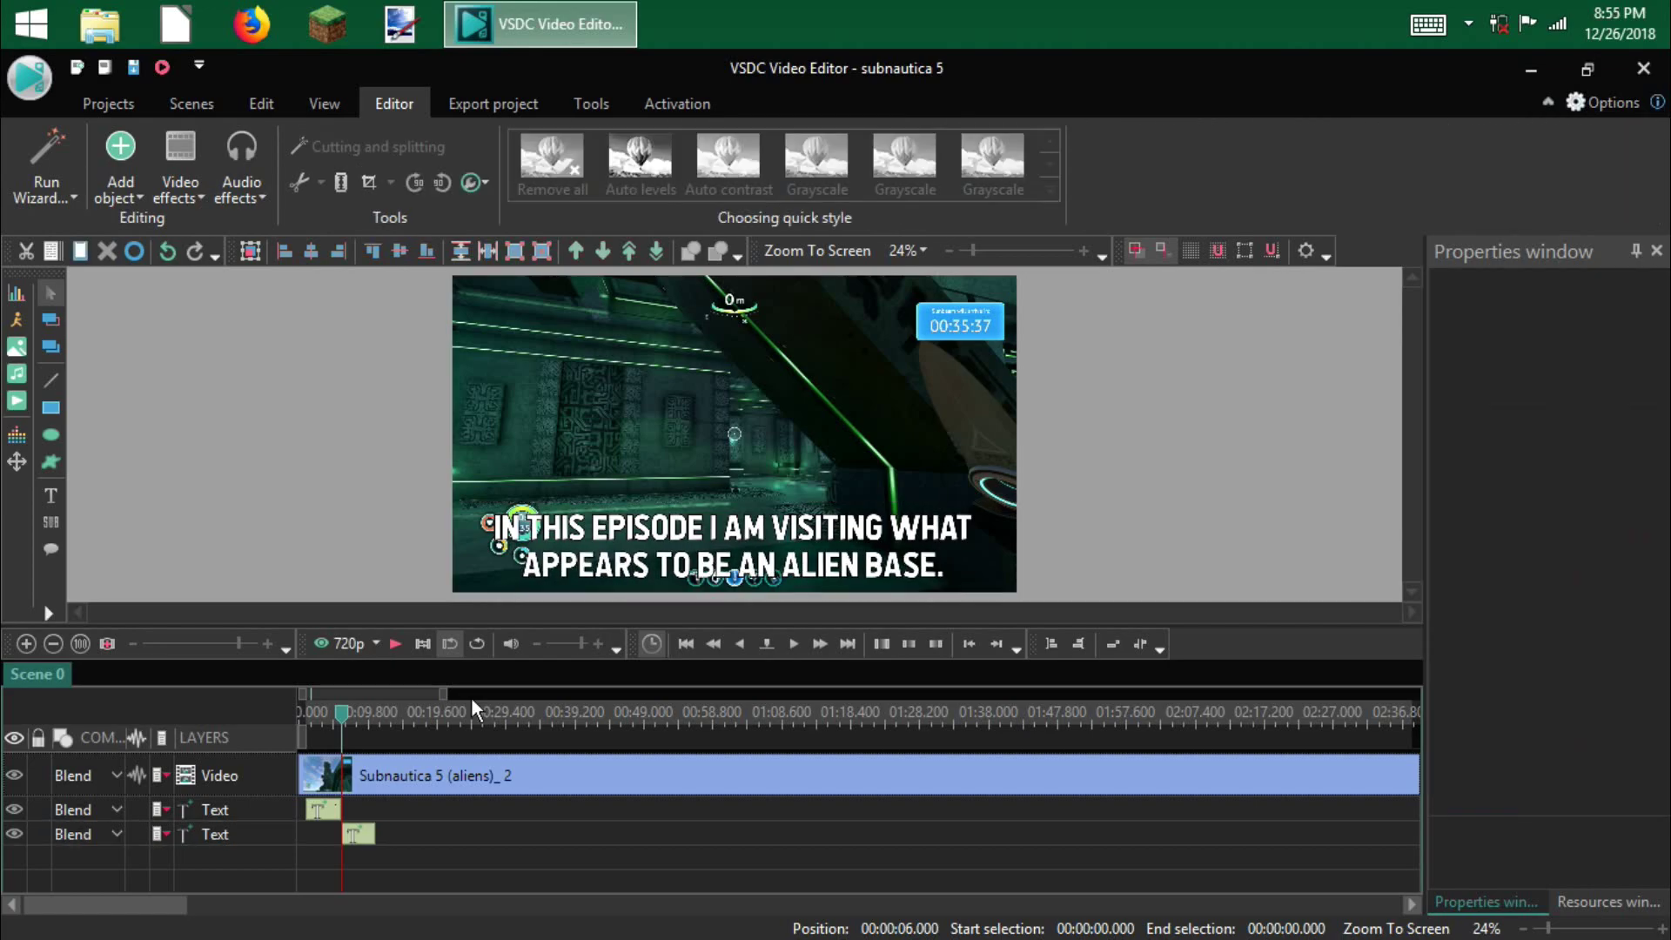
- Shift the second caption to start at 00:00:07.000 and paste another caption copy directly after it at 00:00:12.000
{"action": "left_click", "coordinate": [254, 841]}
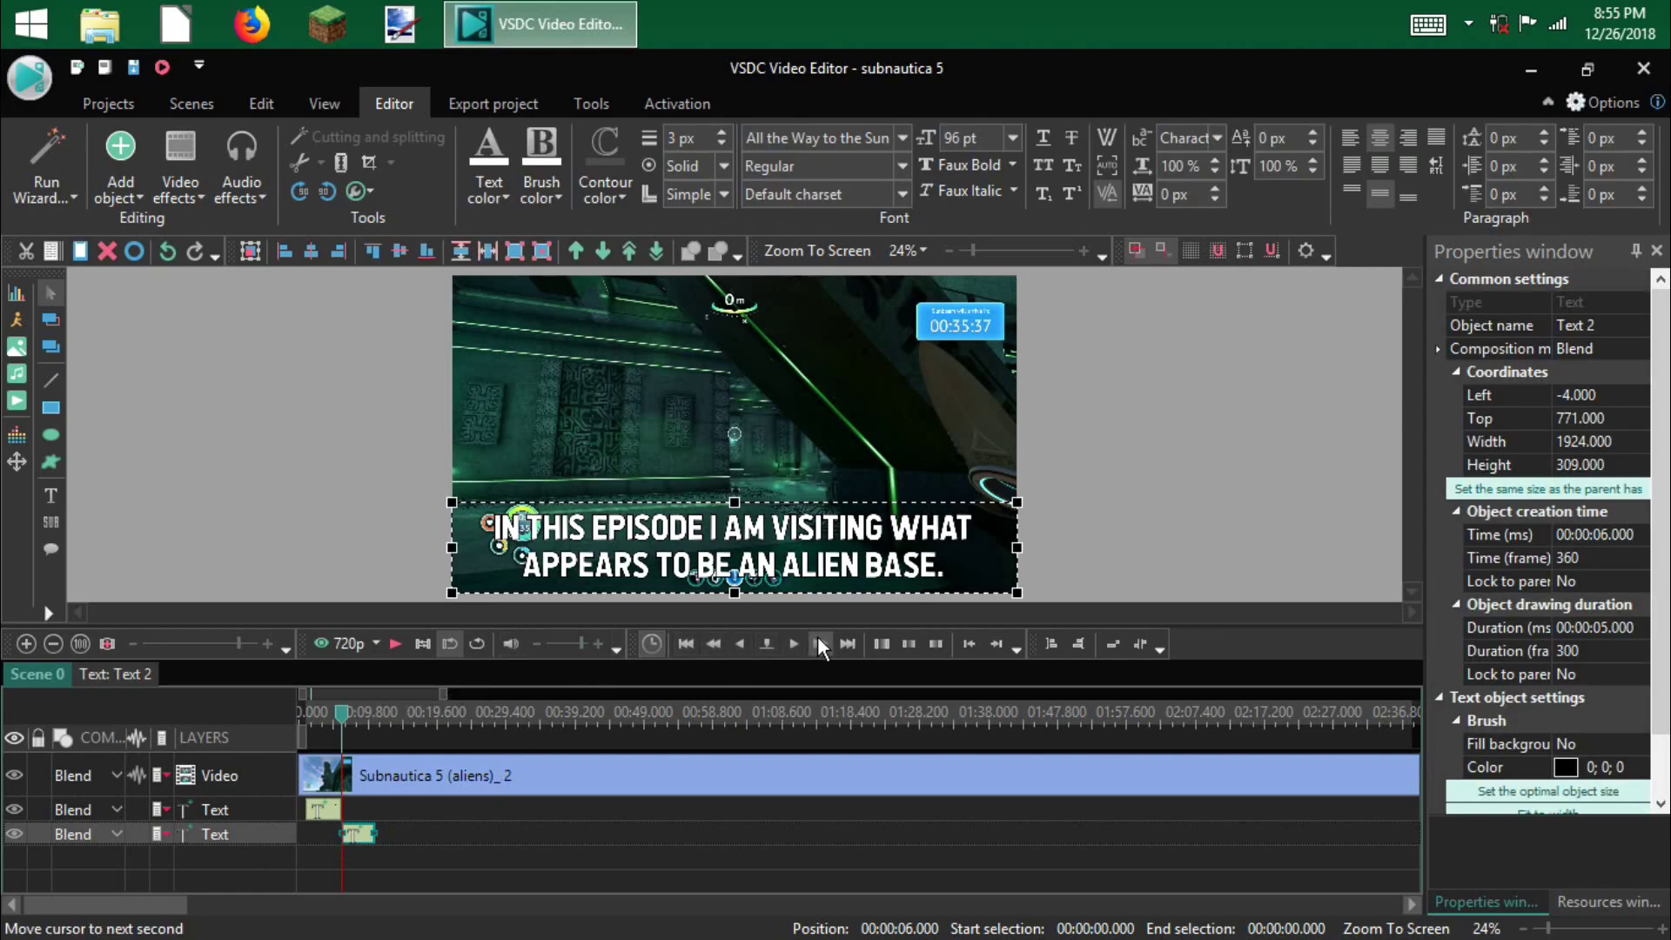
{"action": "left_click_drag", "start_coordinate": [362, 837], "coordinate": [369, 837]}
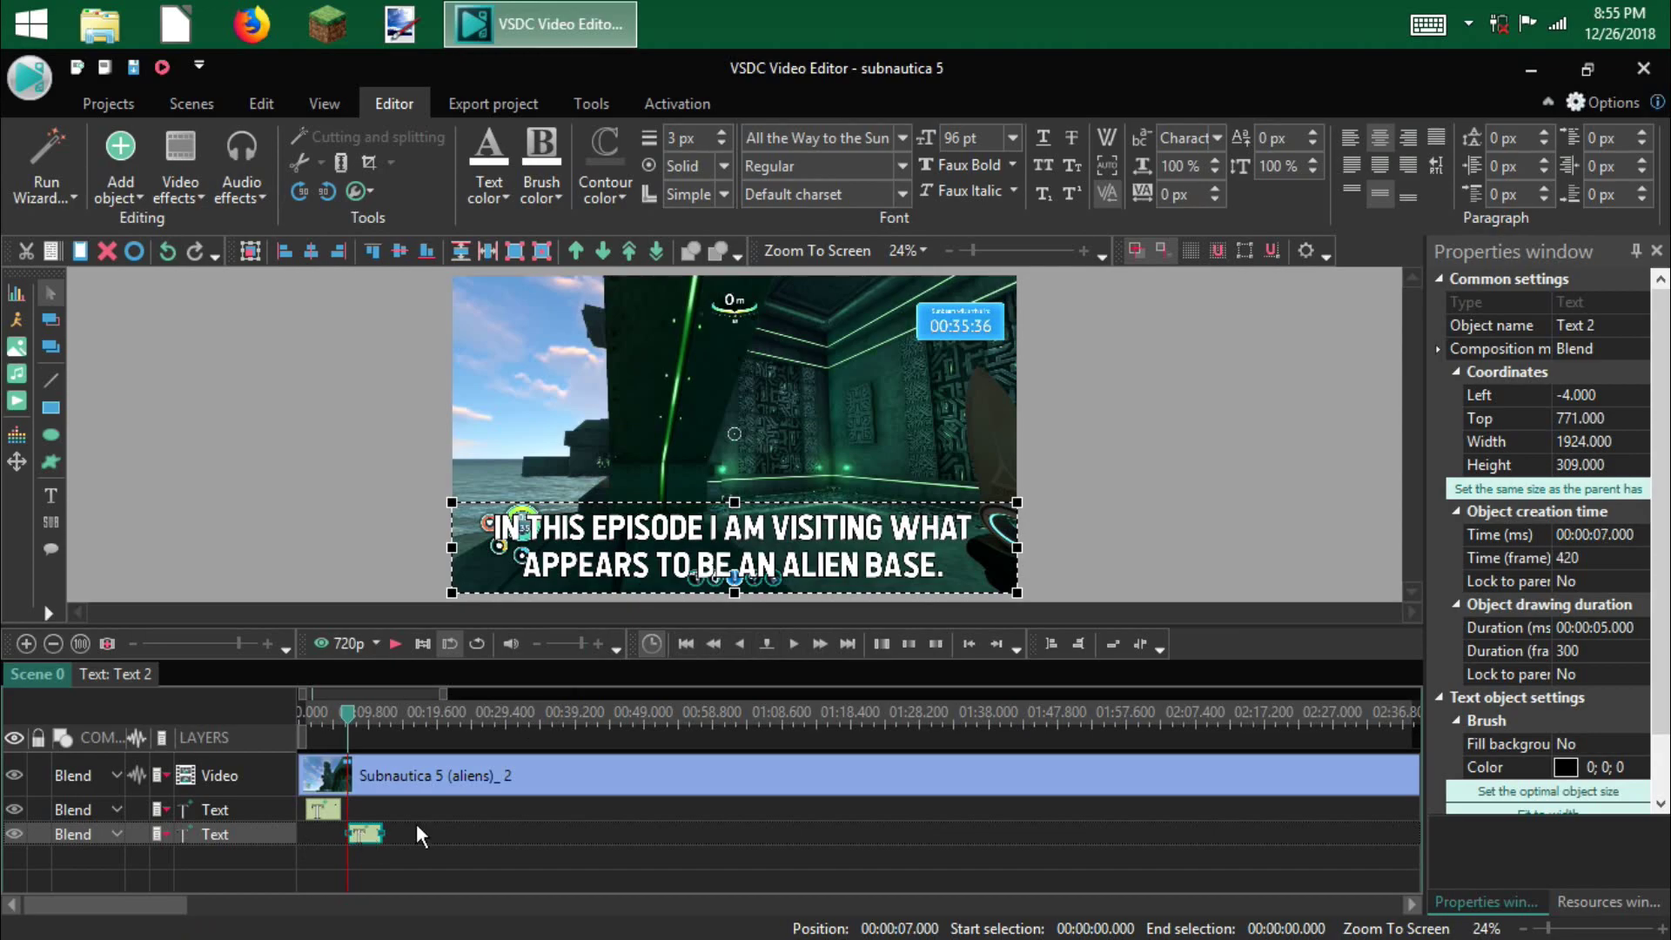
{"action": "left_click", "coordinate": [846, 643]}
{"action": "key", "text": "ctrl+v"}
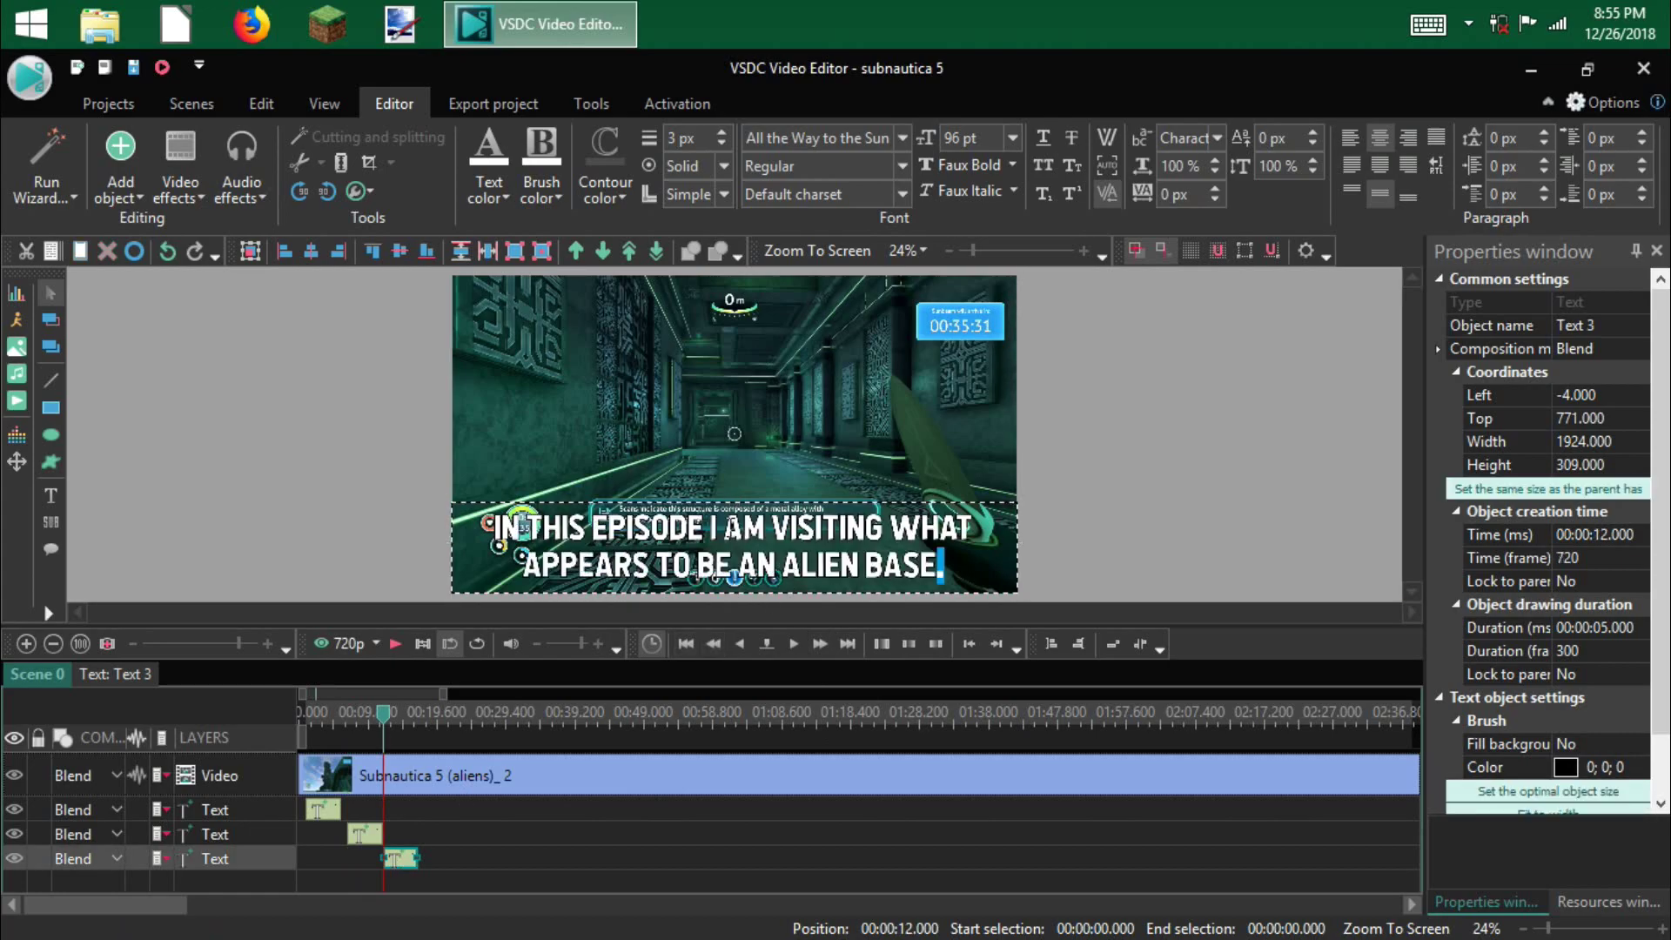
- Replace the third caption's text with "WE ALREADY SAW IT DESTROY THE SUNBEAM SHIP,"
{"action": "type", "text": "WE"}
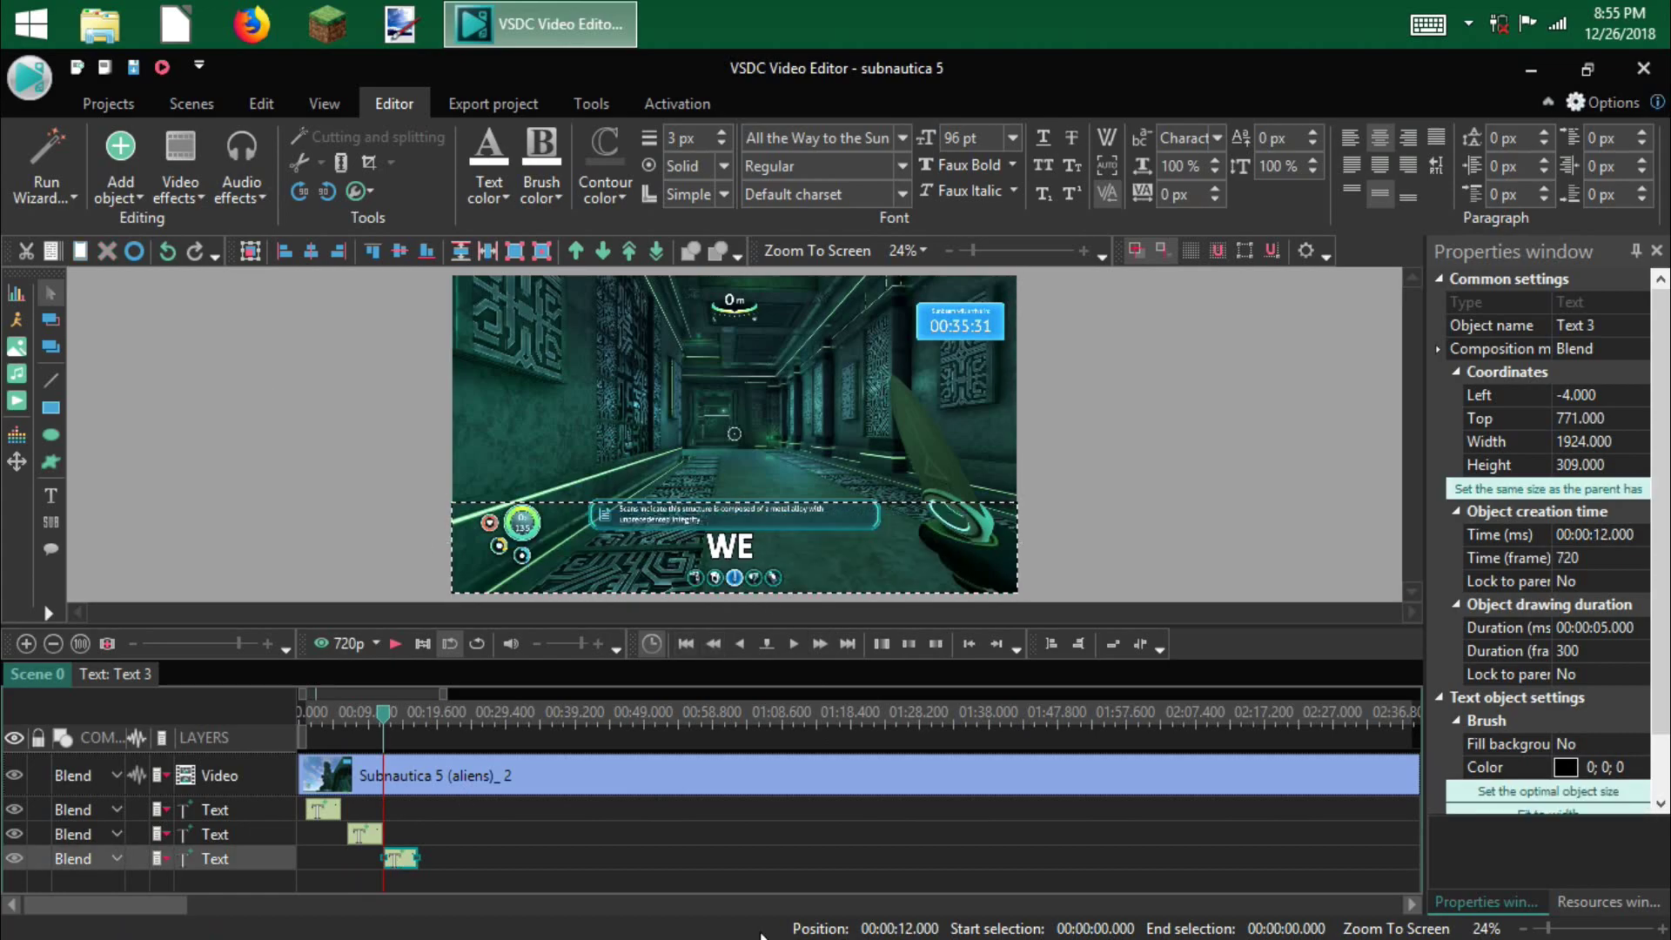
{"action": "type", "text": " ALREADY SA"}
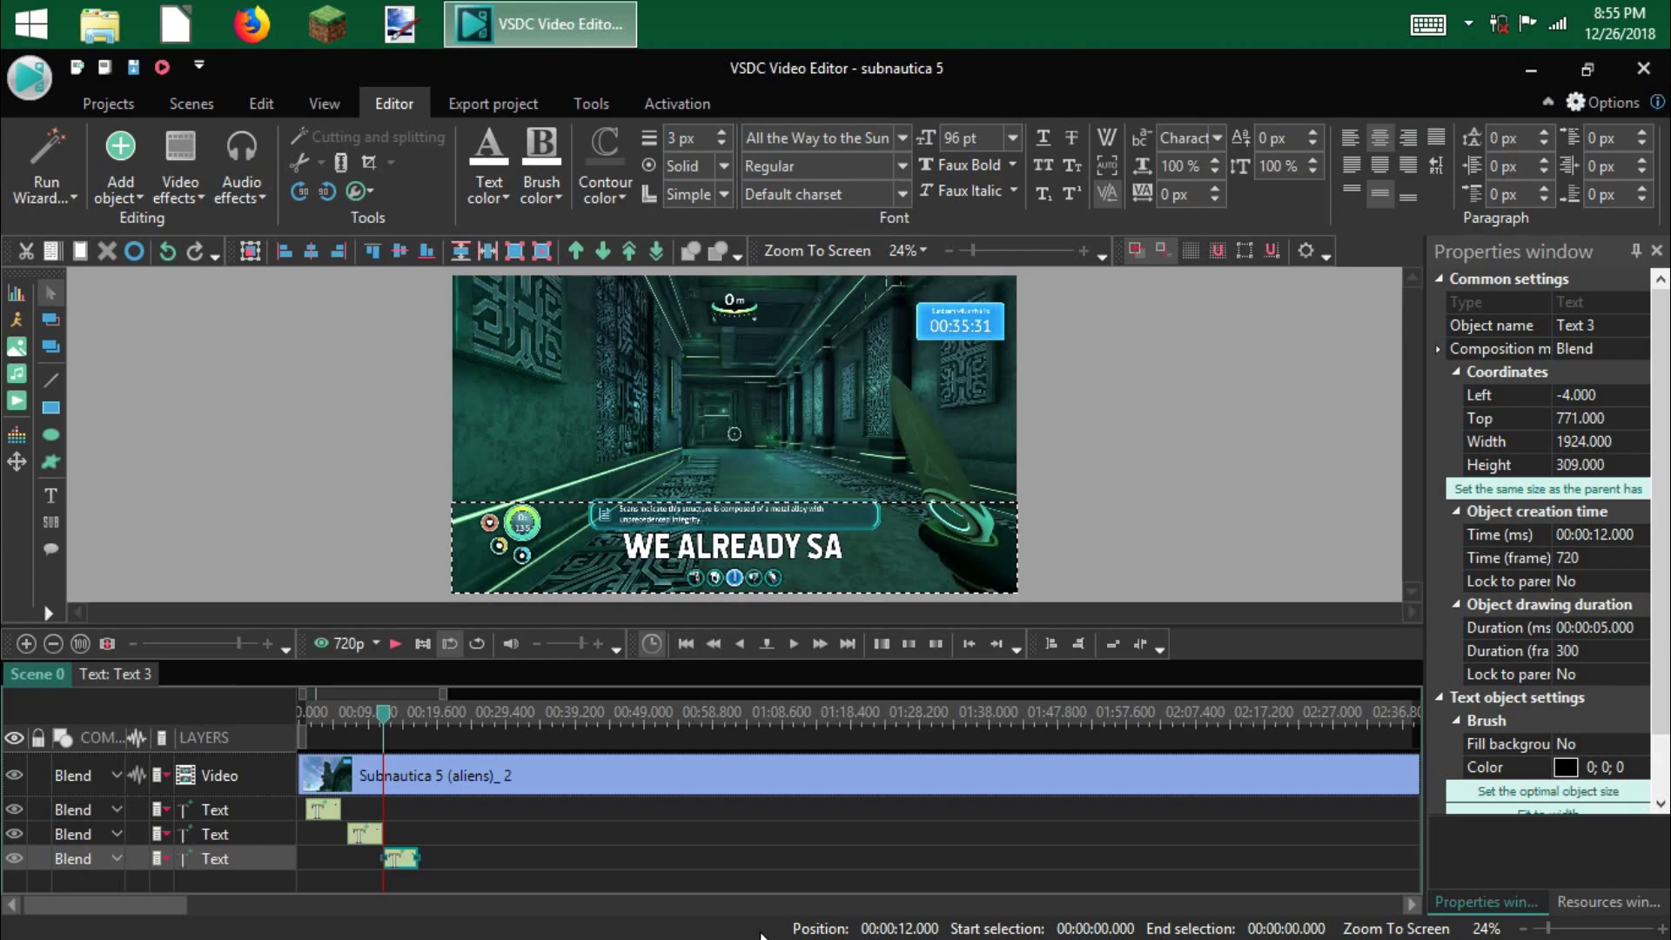
{"action": "type", "text": "W IT"}
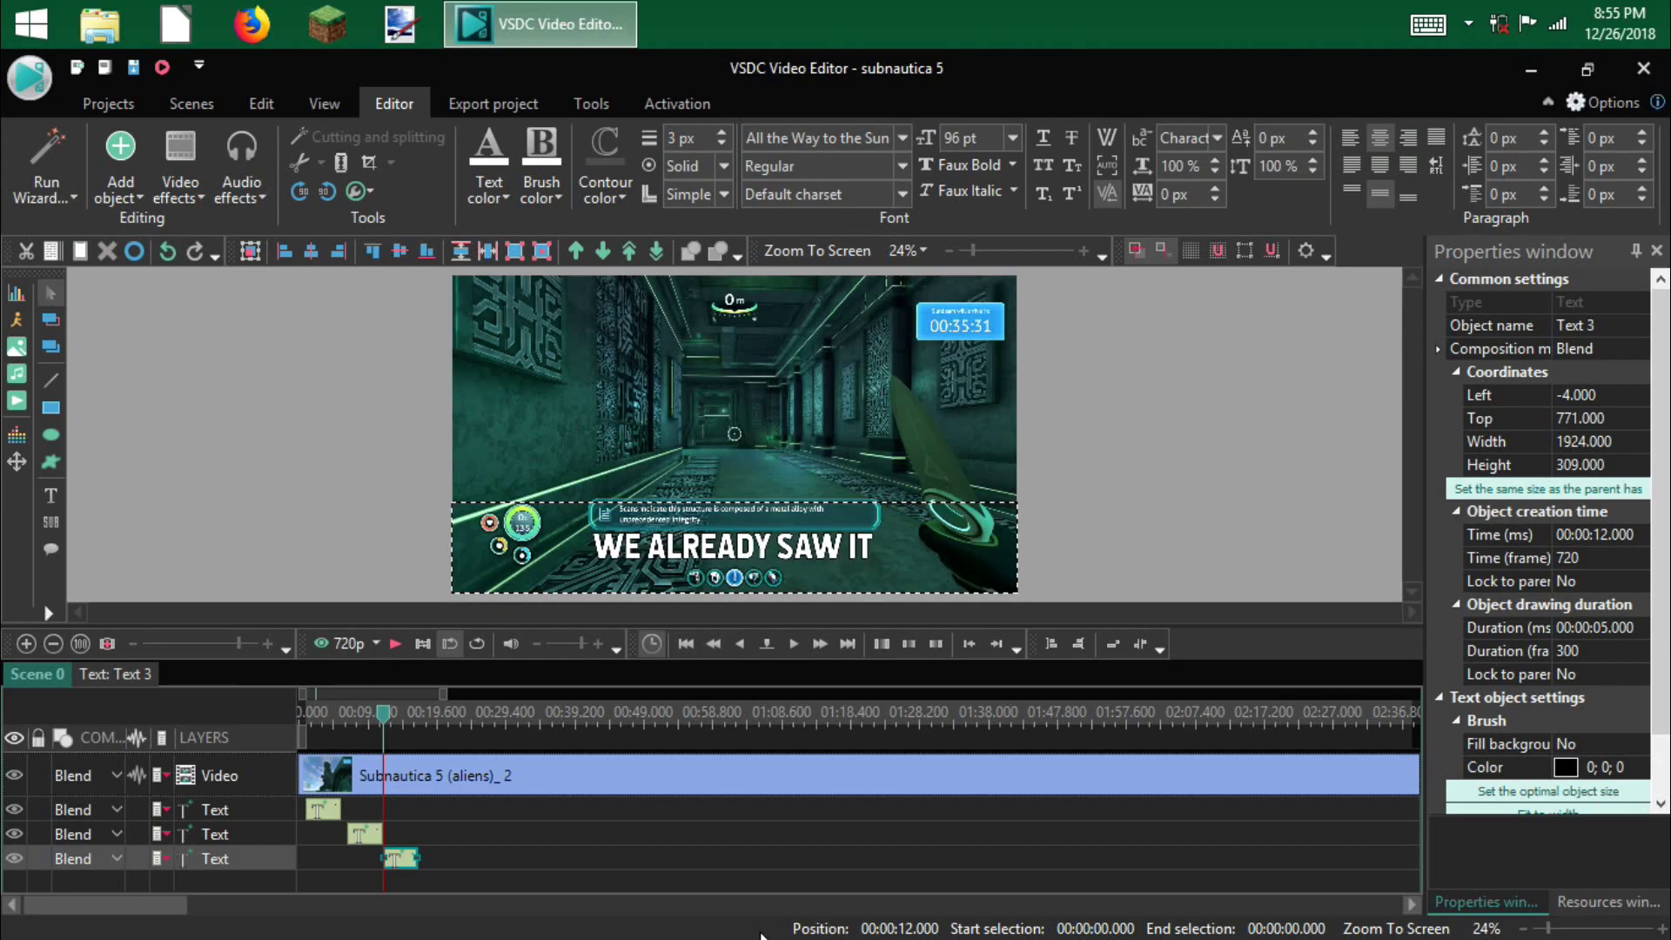
{"action": "type", "text": " DESTROY"}
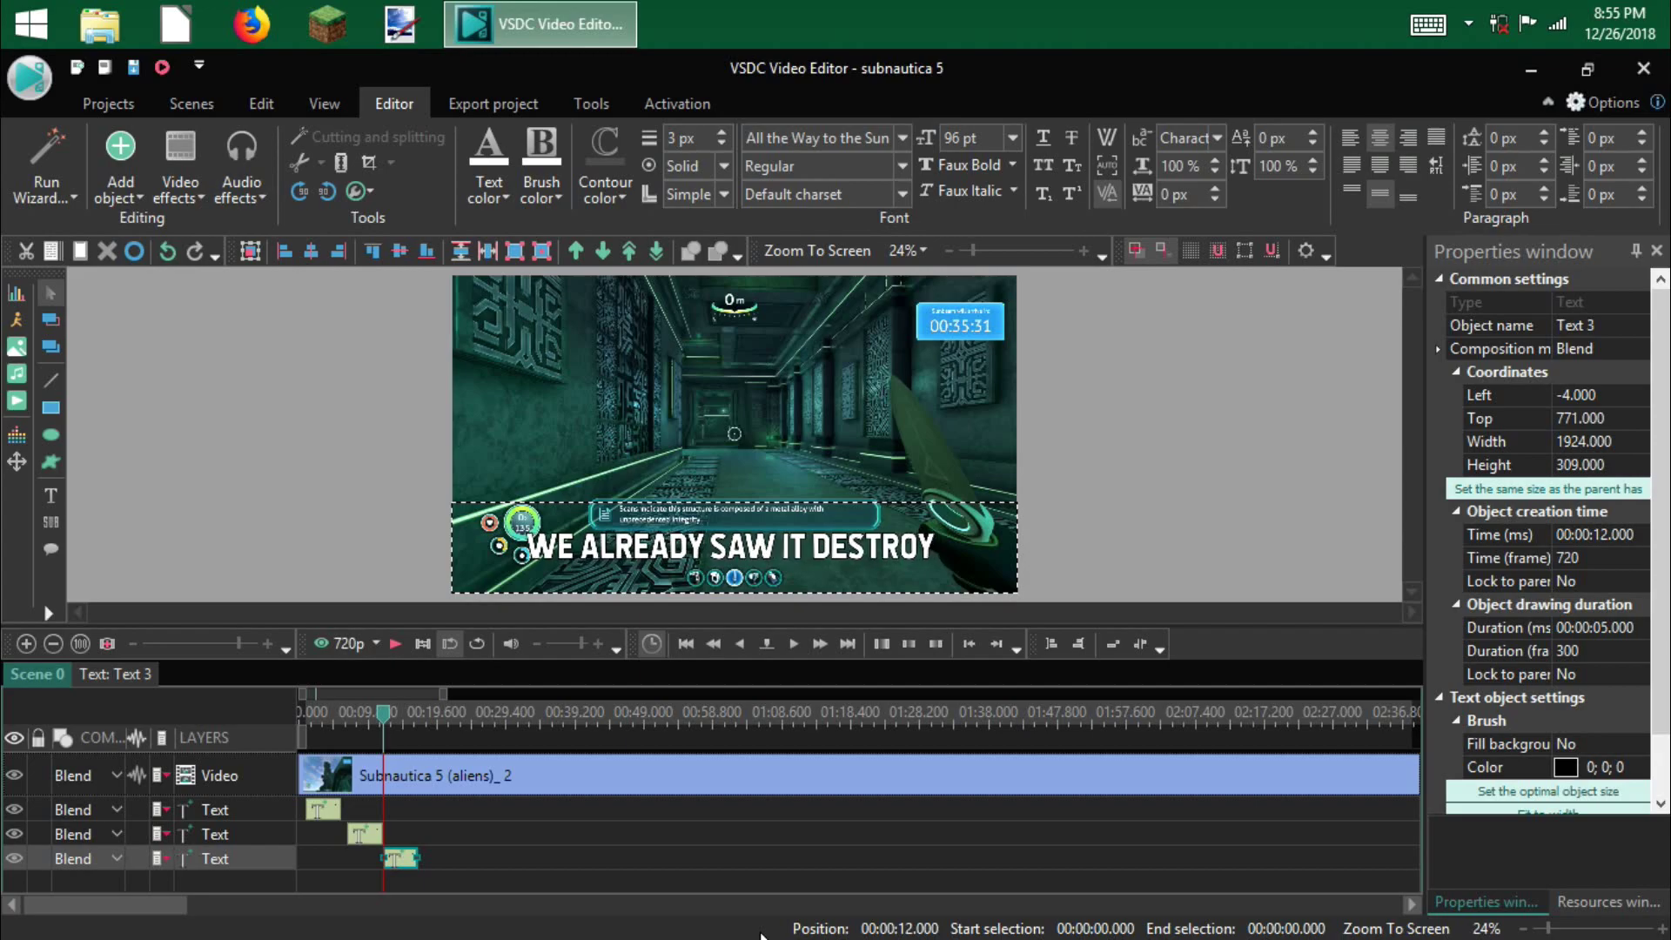
{"action": "type", "text": "THE SUN"}
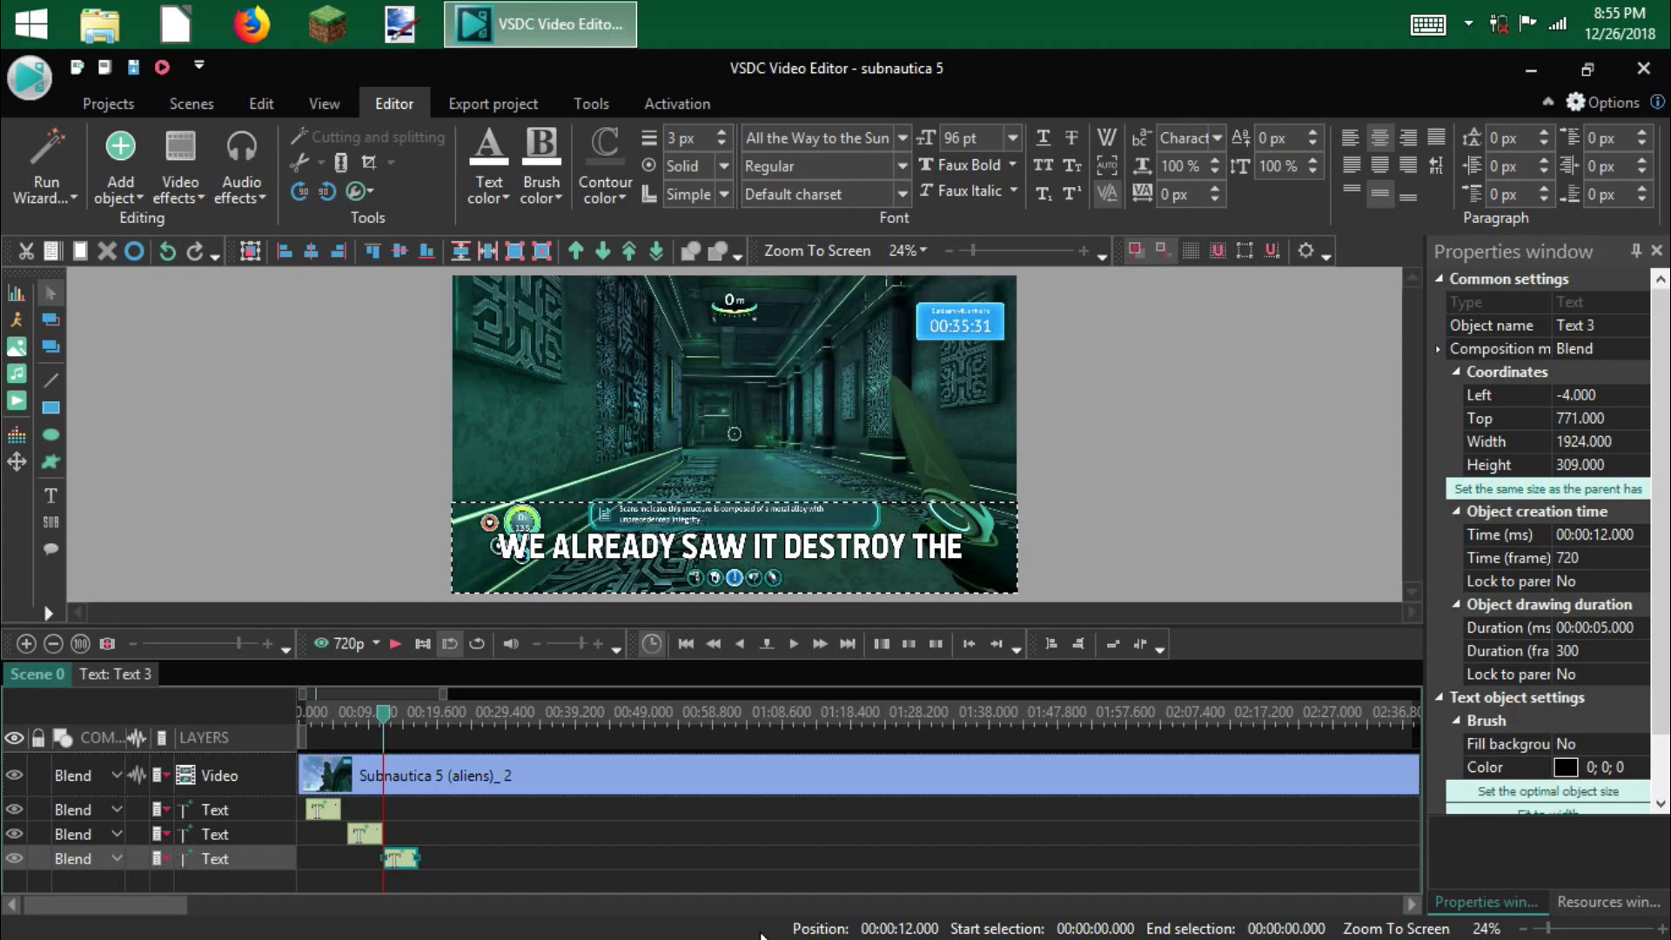
{"action": "key", "text": "BackSpace"}
{"action": "key", "text": "BackSpace"}
{"action": "key", "text": "BackSpace"}
{"action": "key", "text": "BackSpace"}
{"action": "key", "text": "Return"}
{"action": "type", "text": "SUN"}
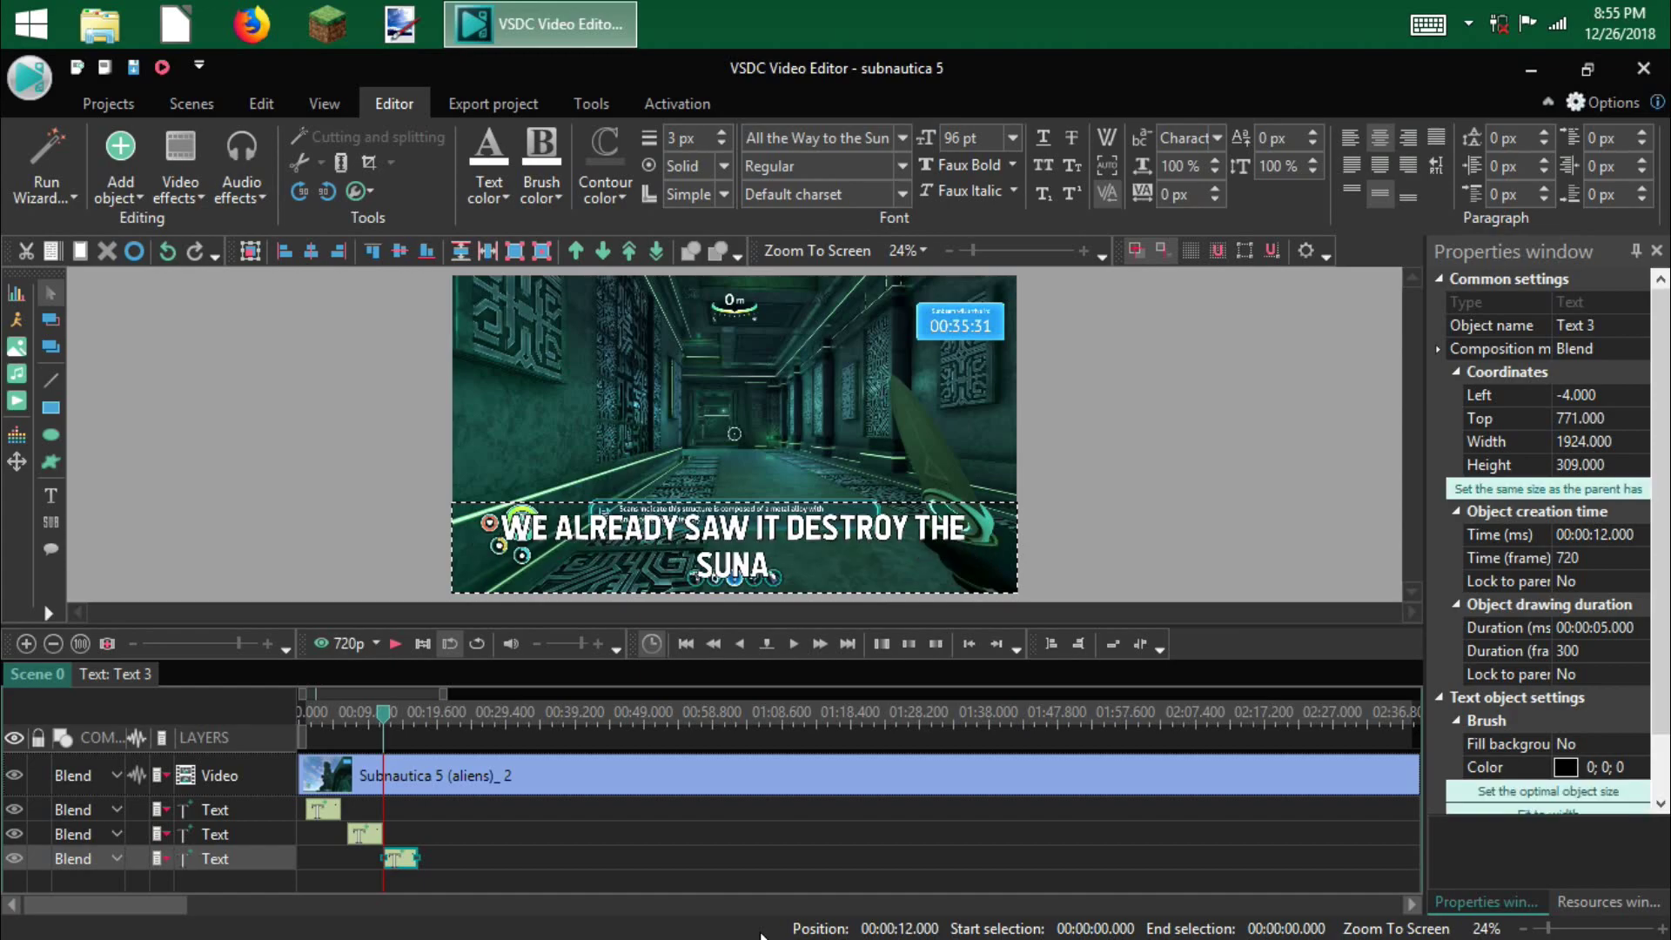
{"action": "type", "text": "N"}
{"action": "key", "text": "BackSpace"}
{"action": "type", "text": "BEAM SIP"}
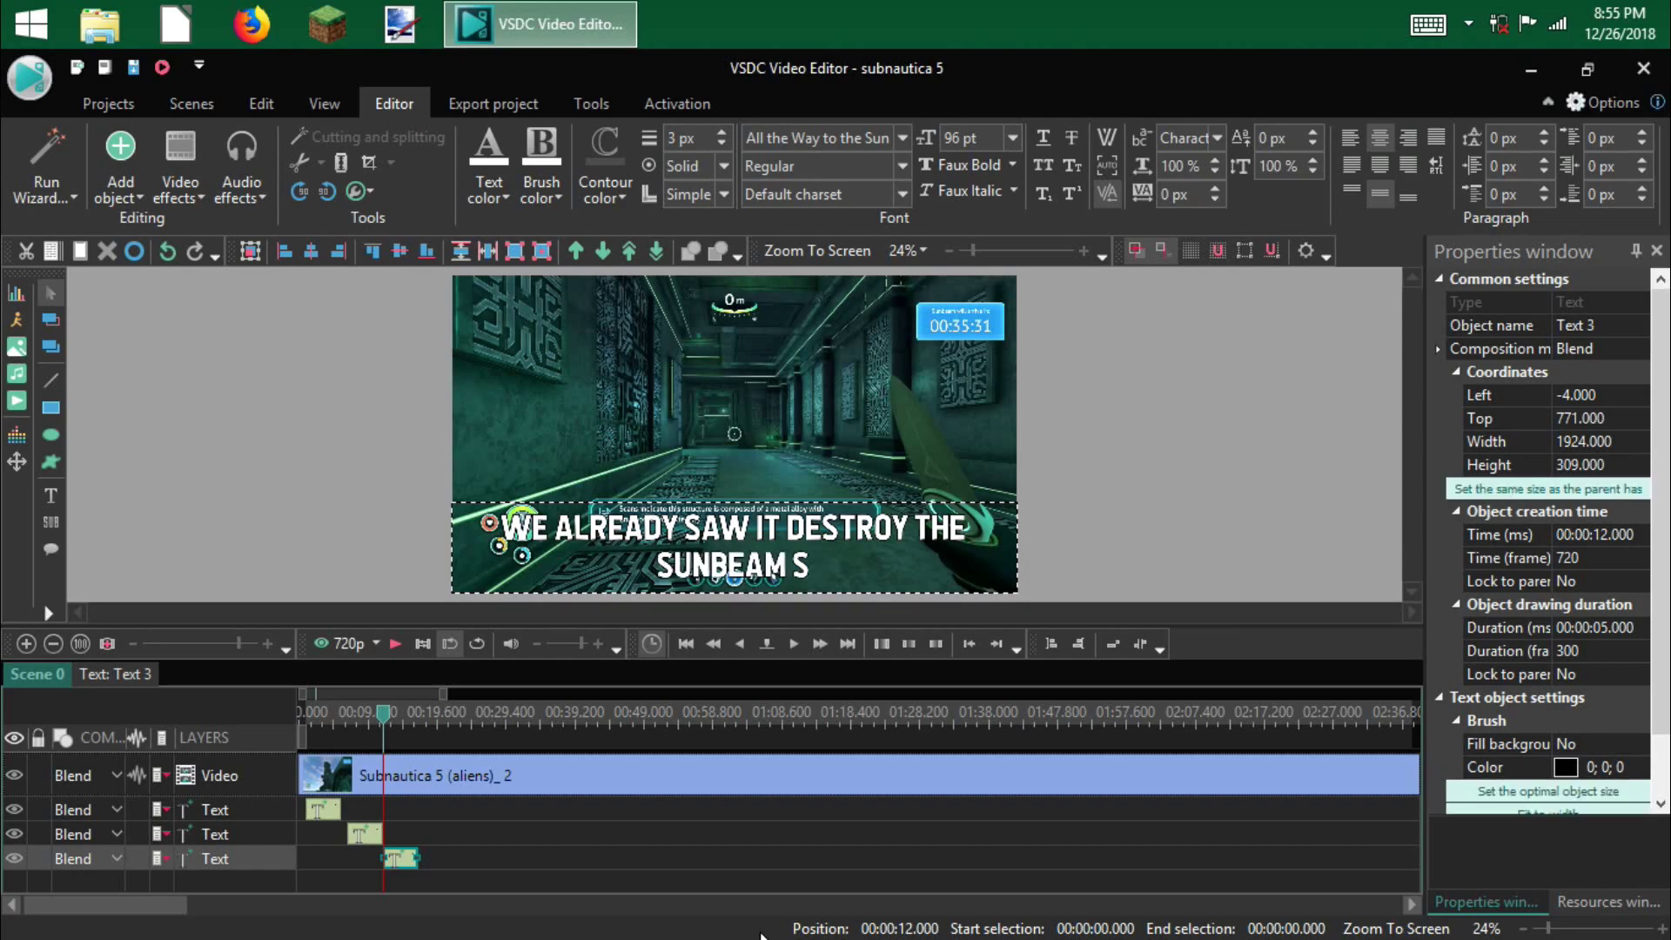
{"action": "key", "text": "BackSpace"}
{"action": "key", "text": "BackSpace"}
{"action": "type", "text": "HI"}
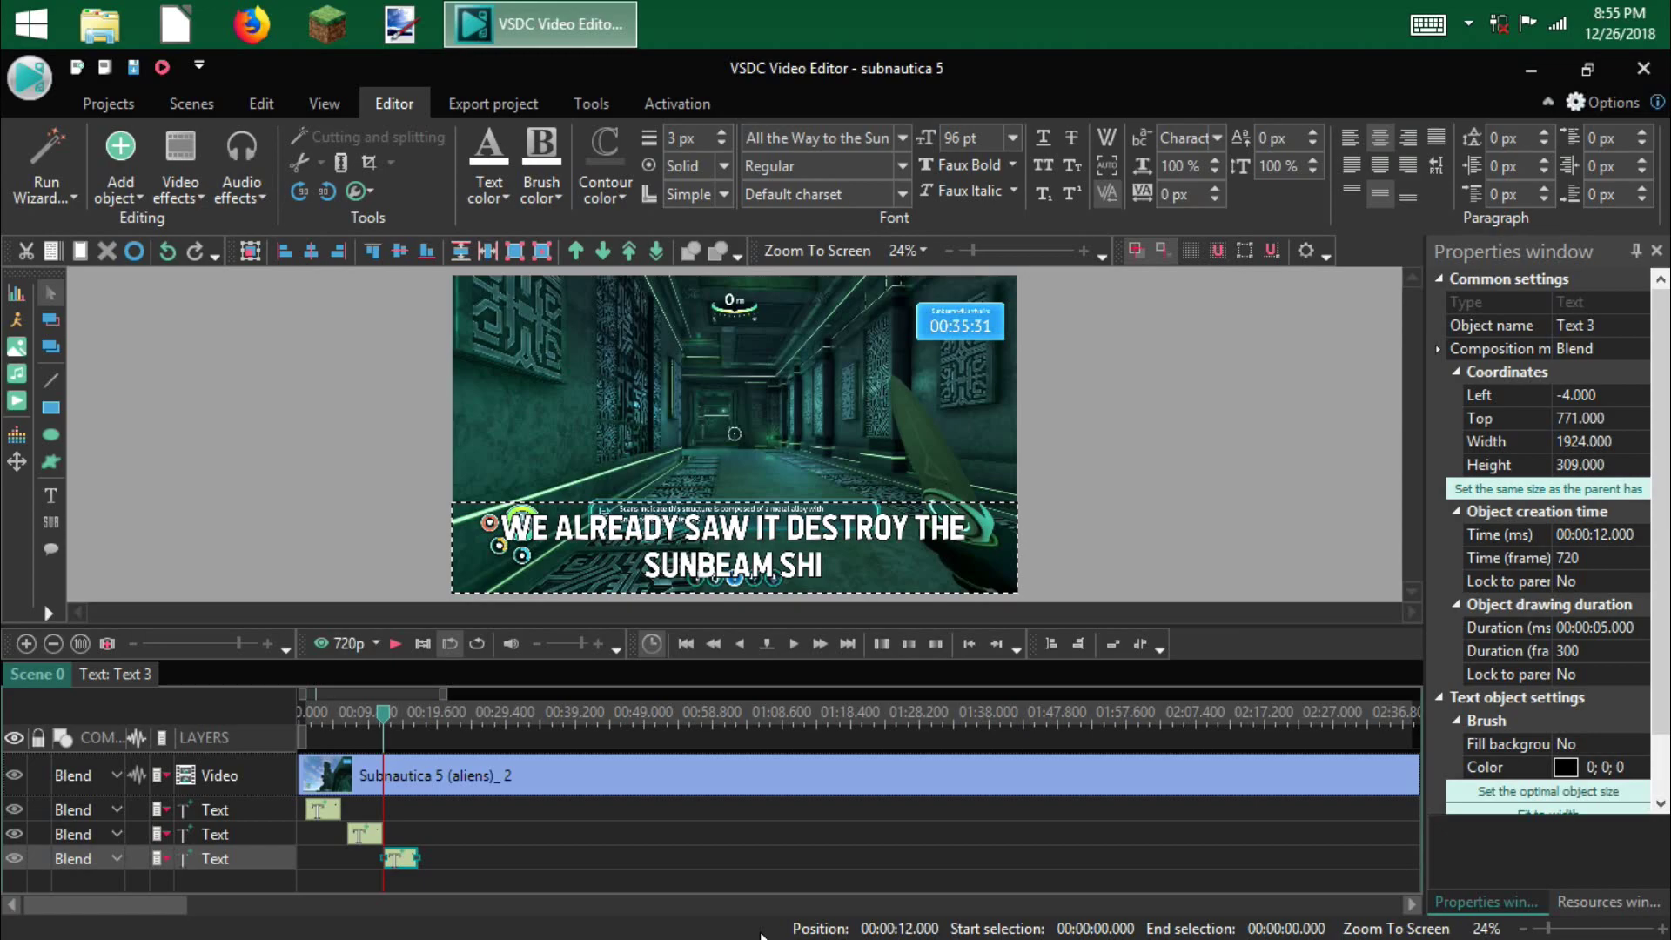
{"action": "type", "text": "P. "}
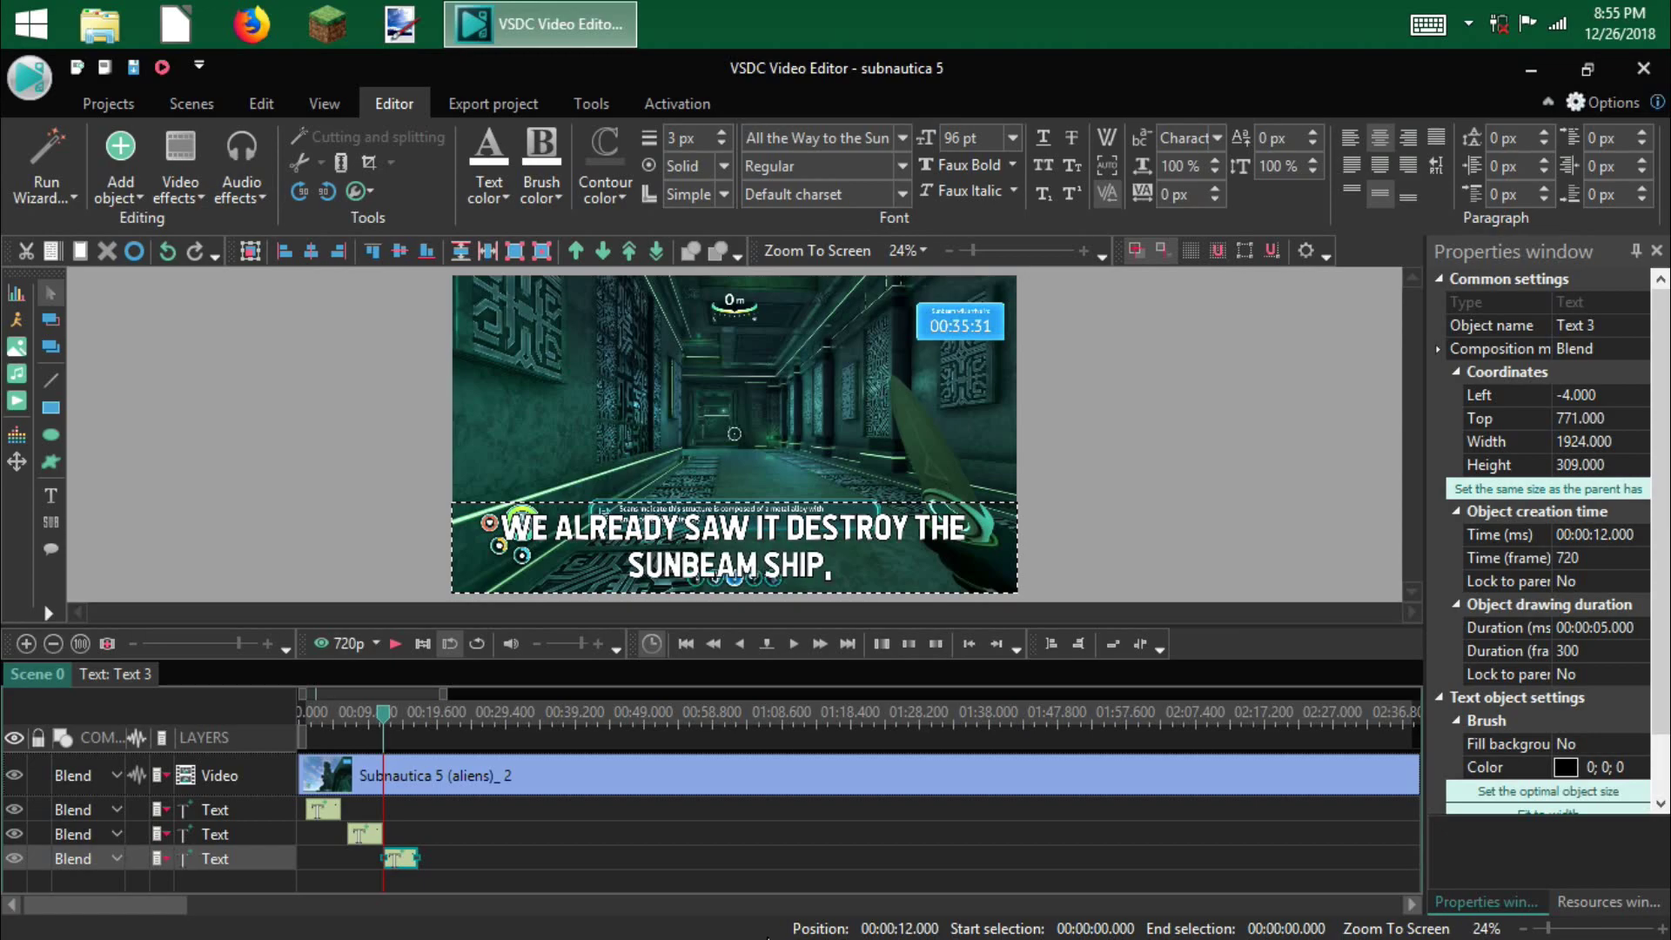
{"action": "key", "text": "BackSpace"}
{"action": "key", "text": "BackSpace"}
{"action": "type", "text": ", BUT"}
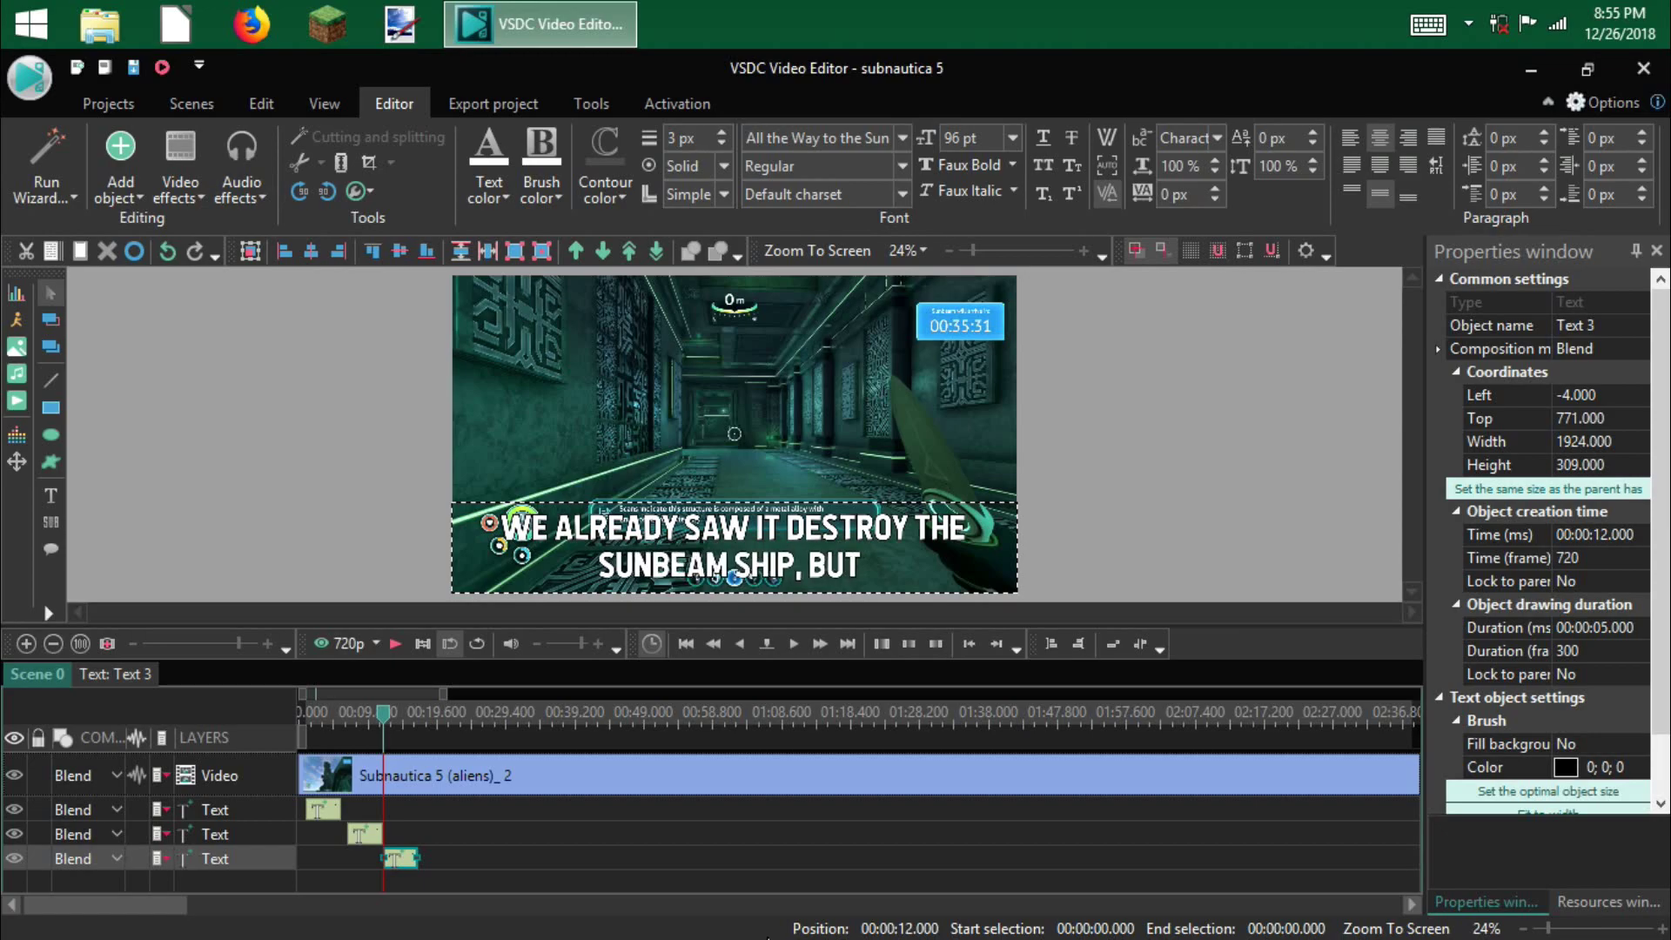
{"action": "type", "text": " HOPEFU"}
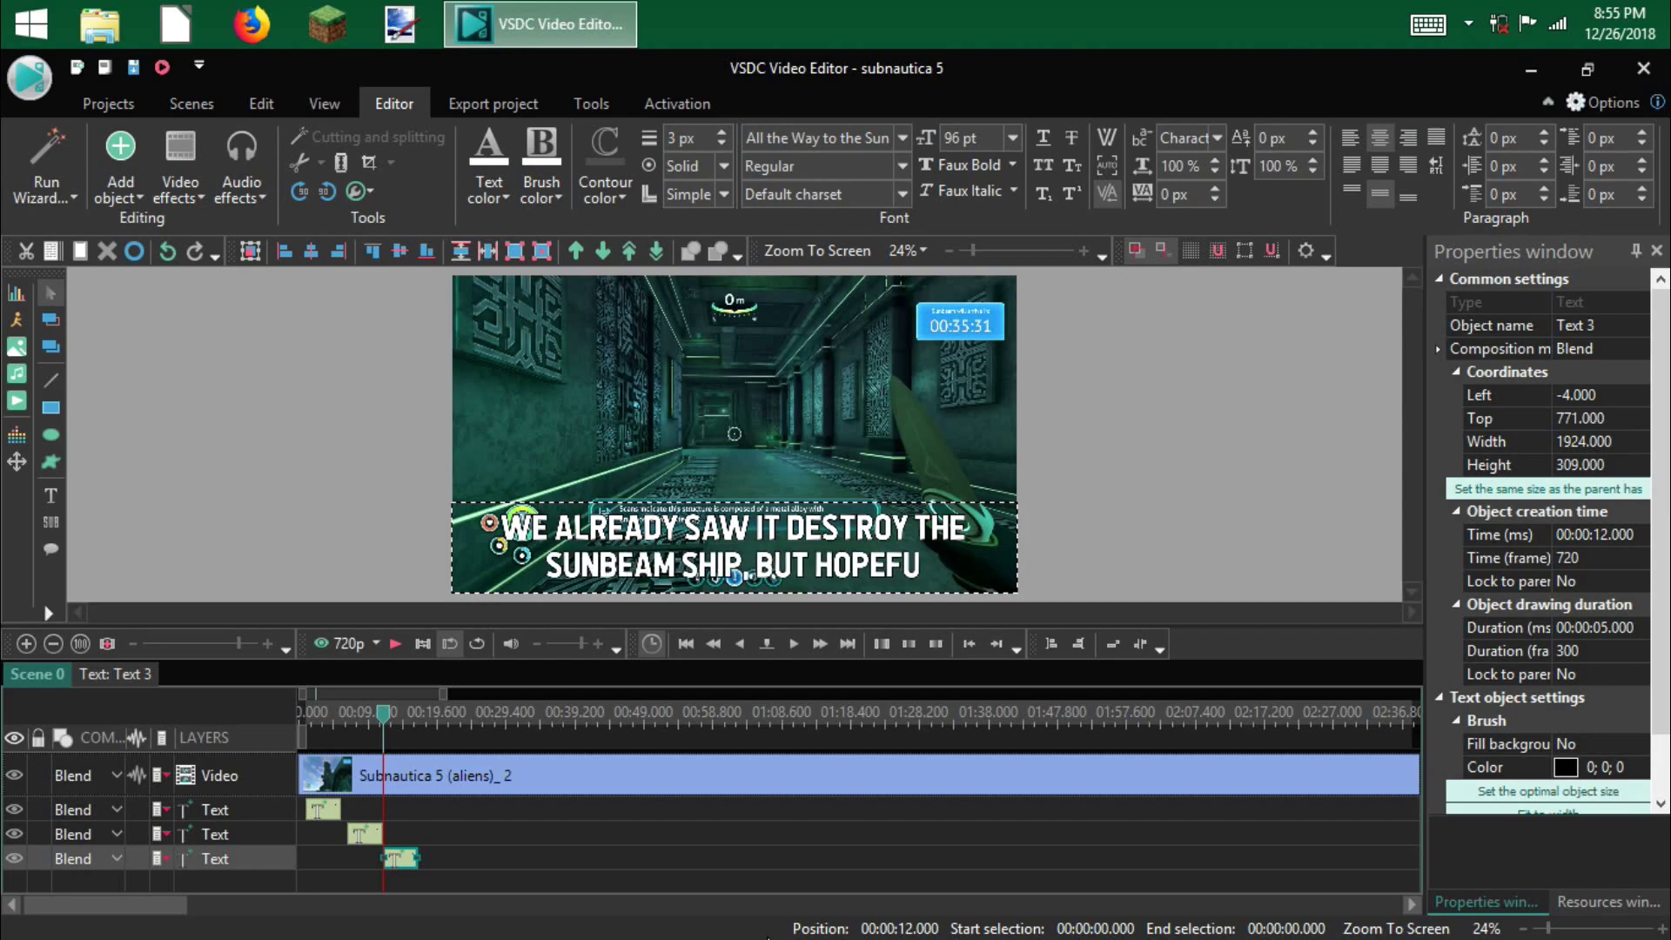
{"action": "type", "text": "LLY"}
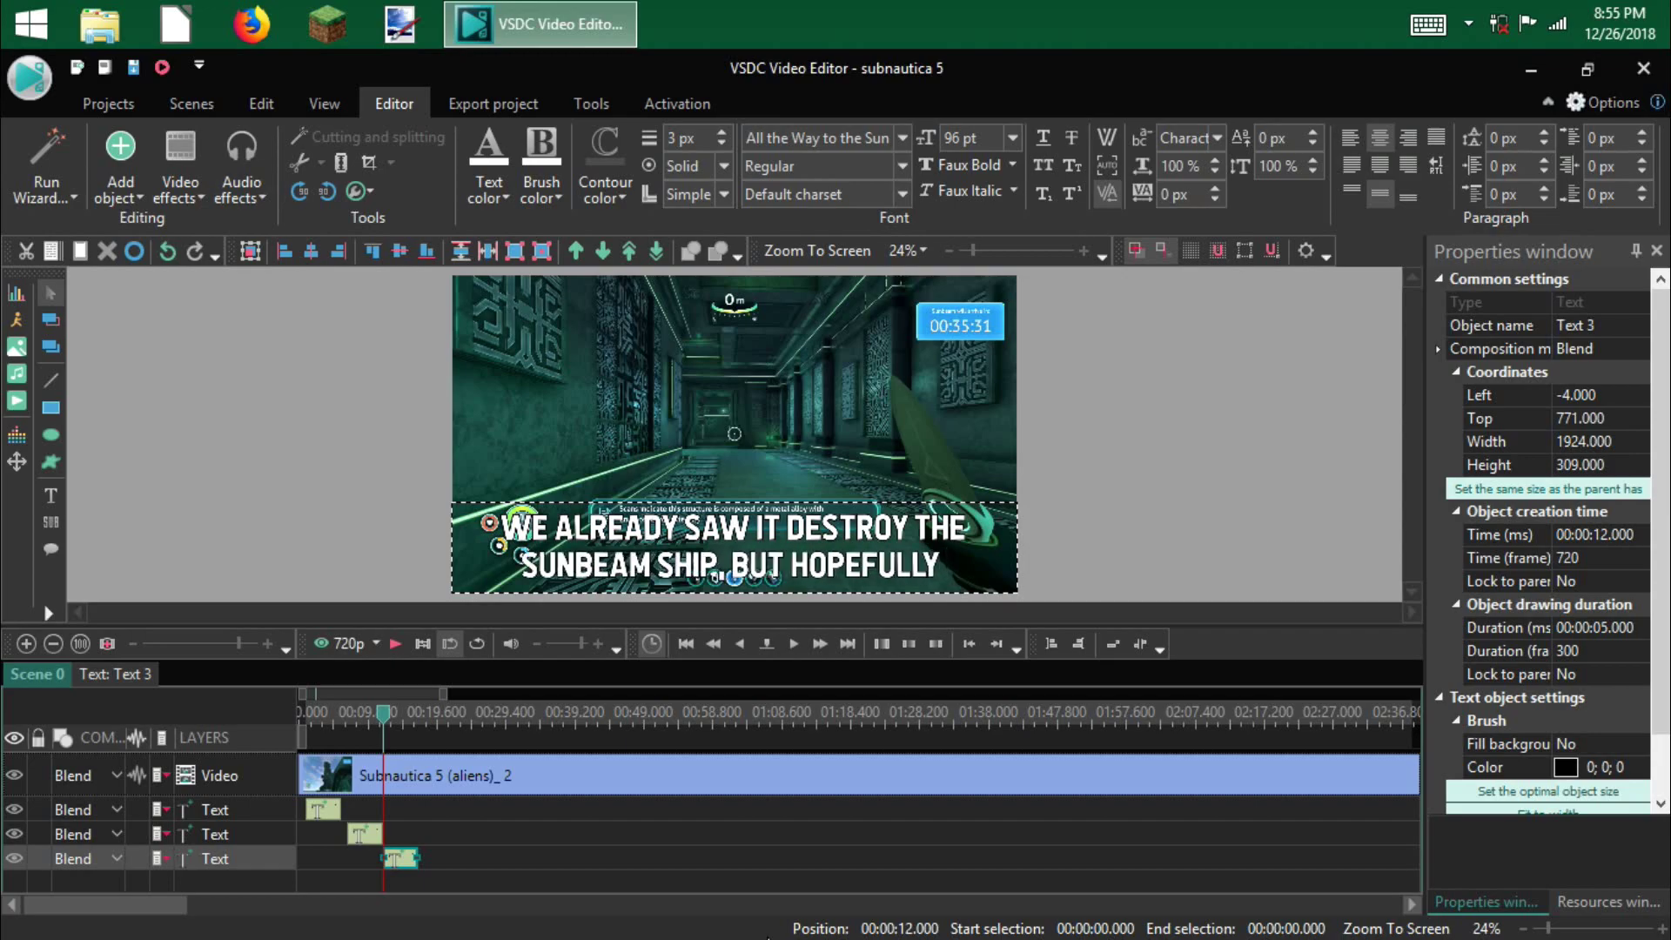
{"action": "type", "text": " IT IS'NT"}
- Continue the third caption's text with "BUT HOPEFULLY IT ISN'T DANGEROUS IN THE INSIDE..."
{"action": "key", "text": "BackSpace"}
{"action": "key", "text": "BackSpace"}
{"action": "key", "text": "BackSpace"}
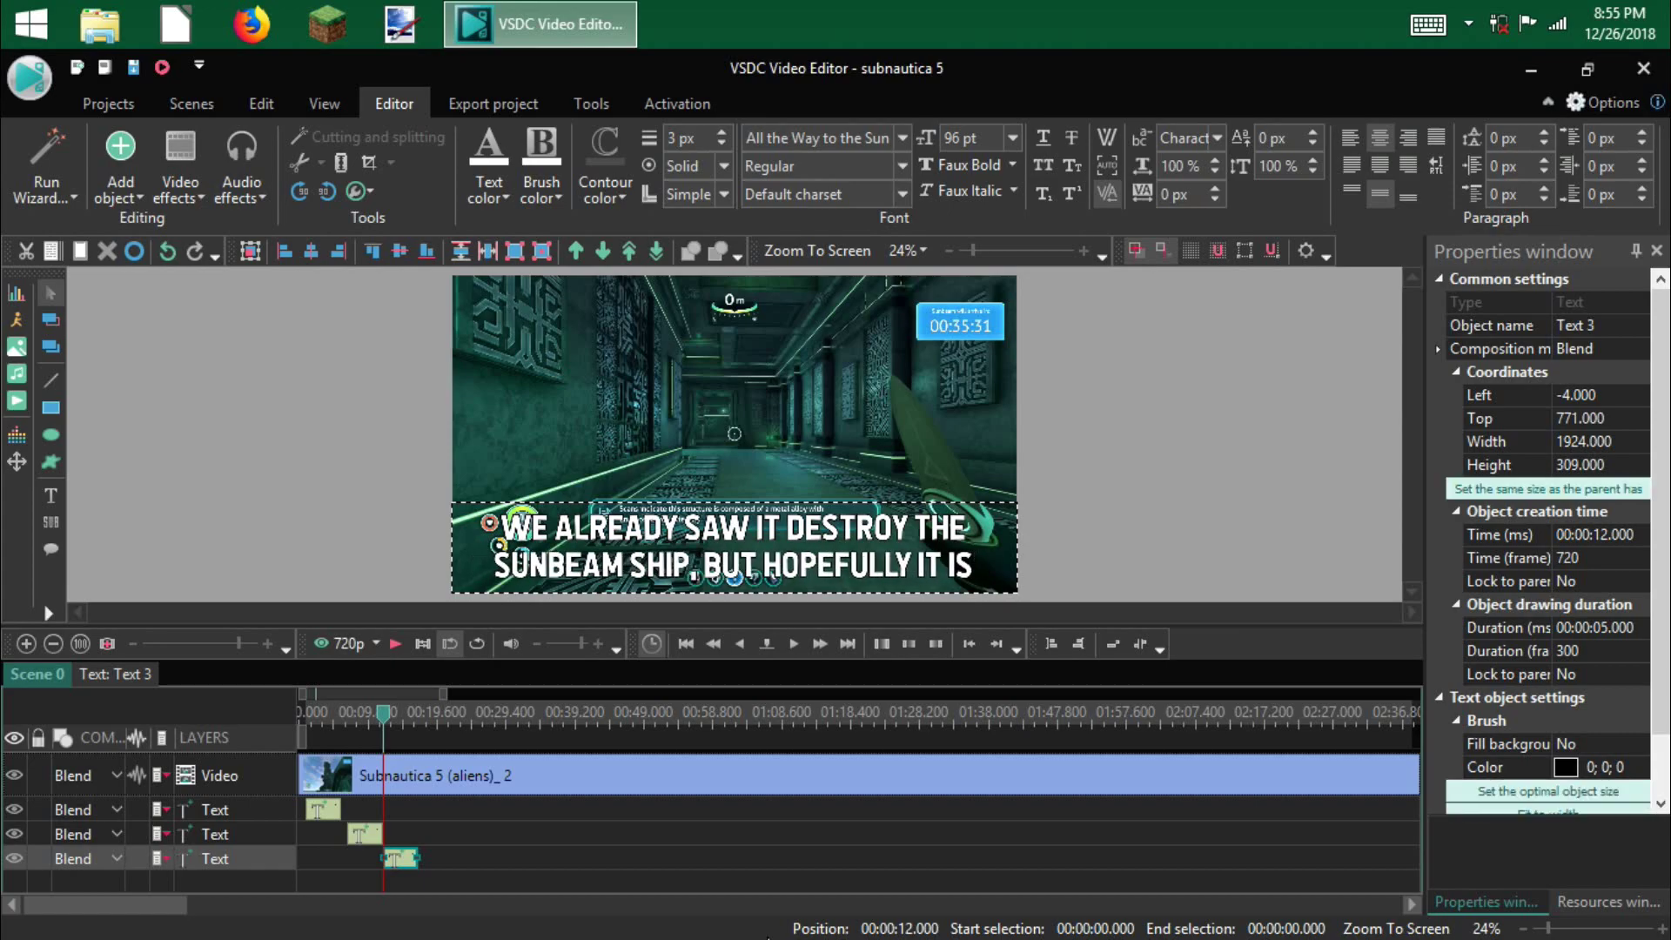
{"action": "type", "text": "N'T"}
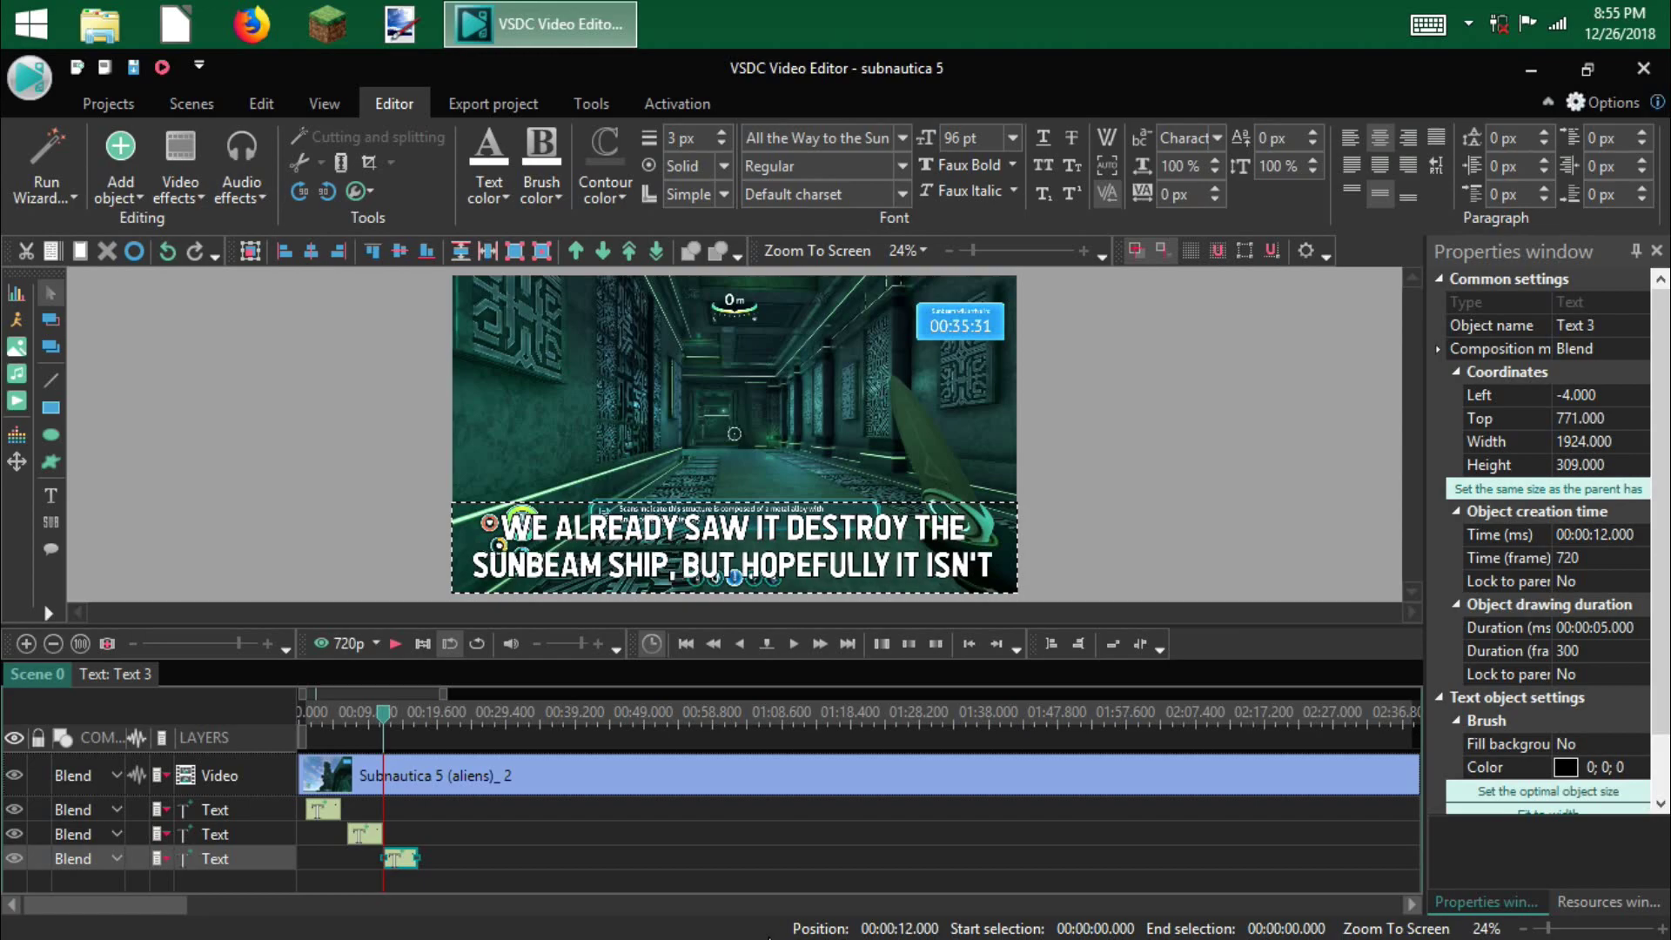
{"action": "key", "text": "Escape"}
{"action": "type", "text": "DA"}
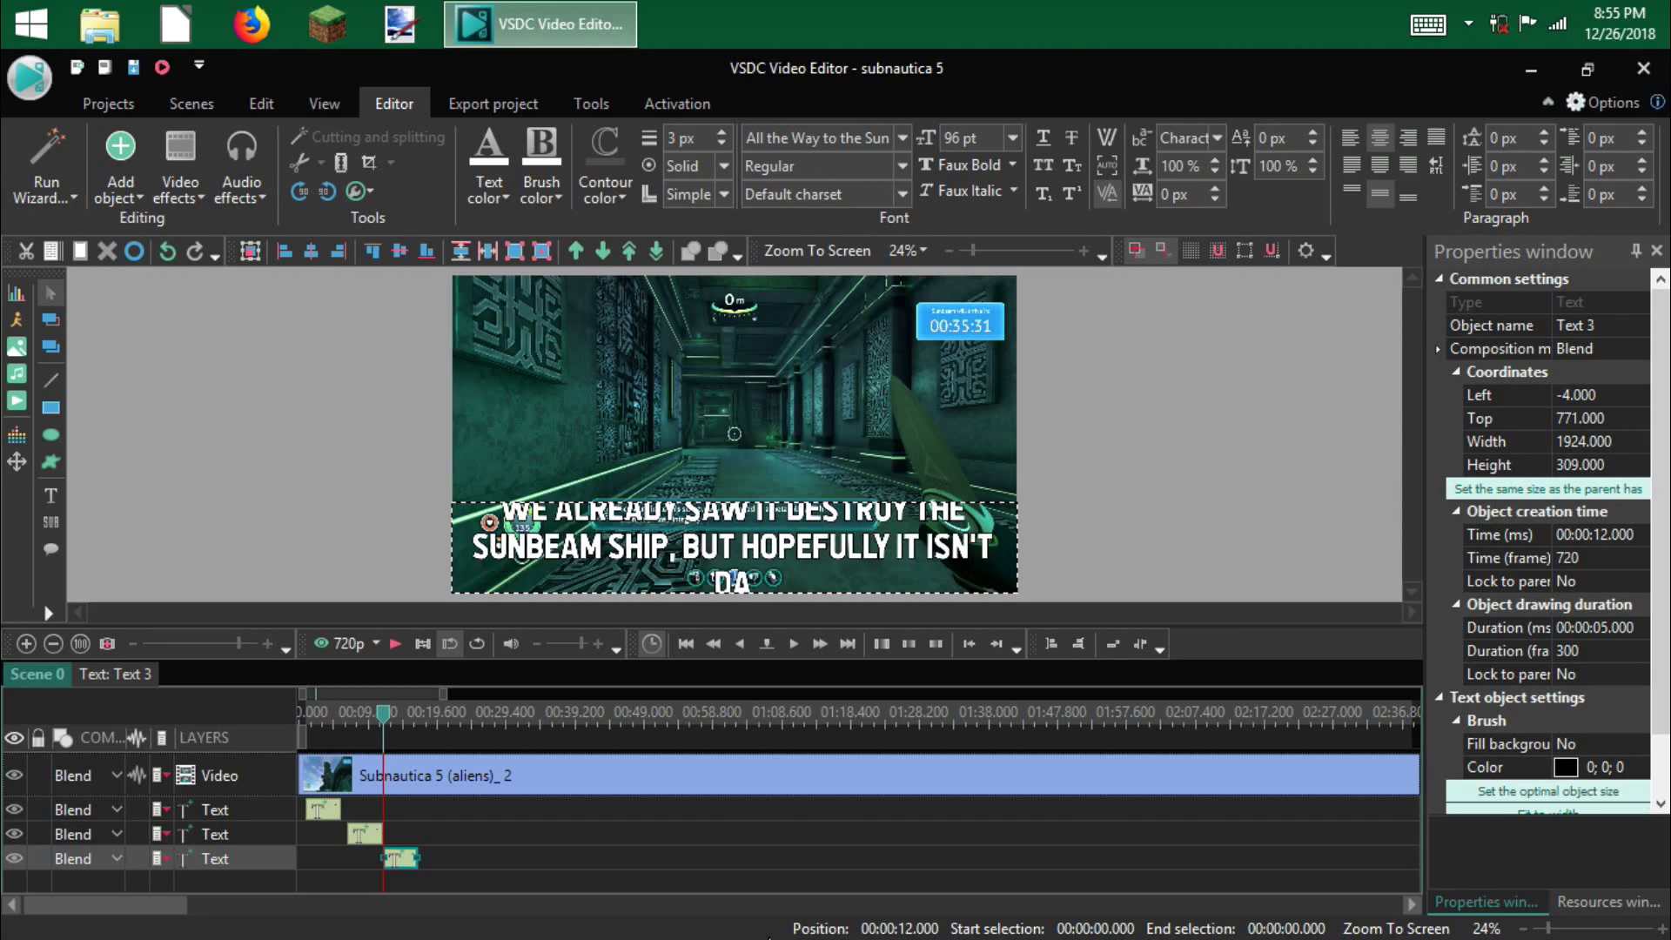
{"action": "type", "text": "NGEROUS IN"}
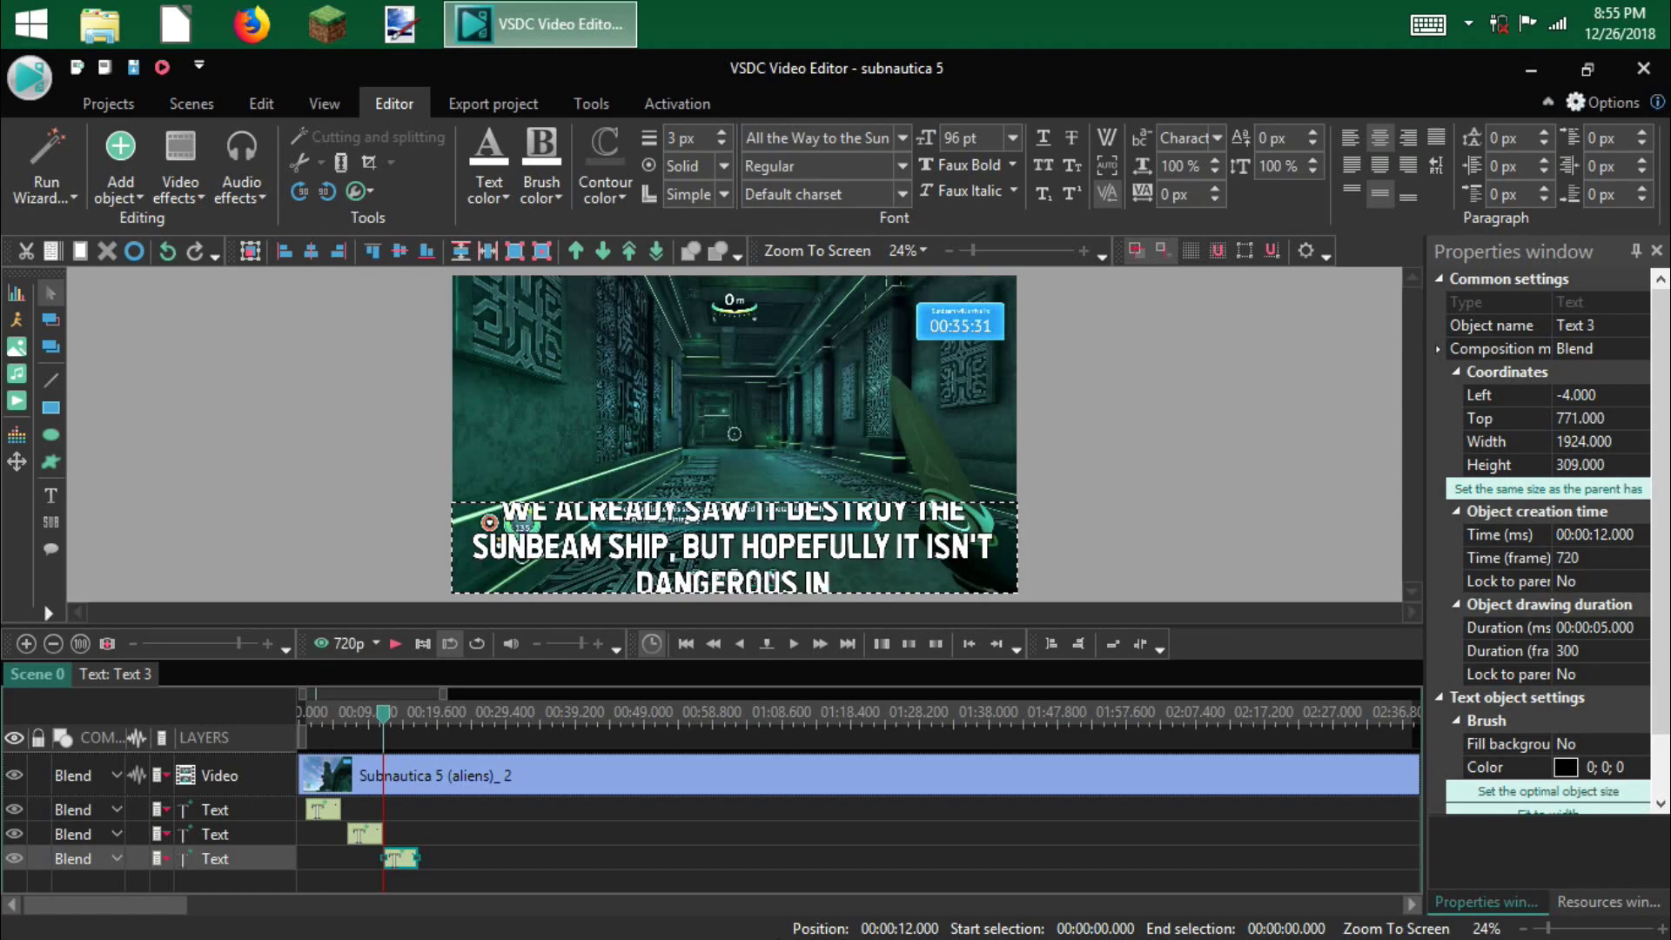
{"action": "type", "text": " THE INSI"}
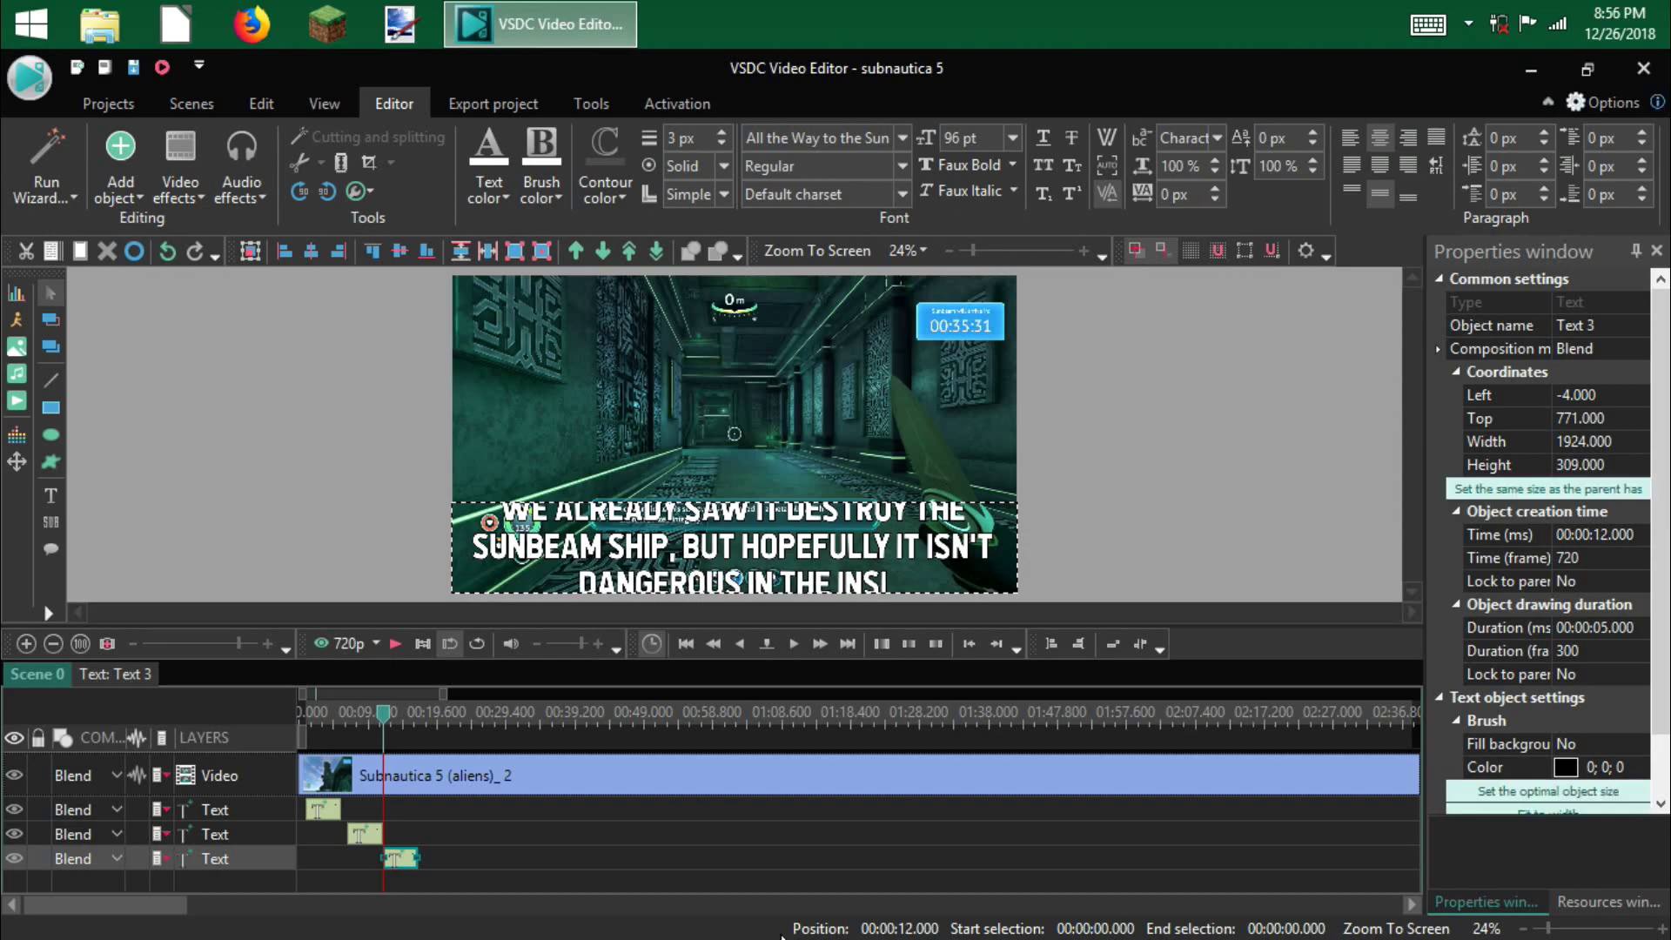
{"action": "type", "text": "DE"}
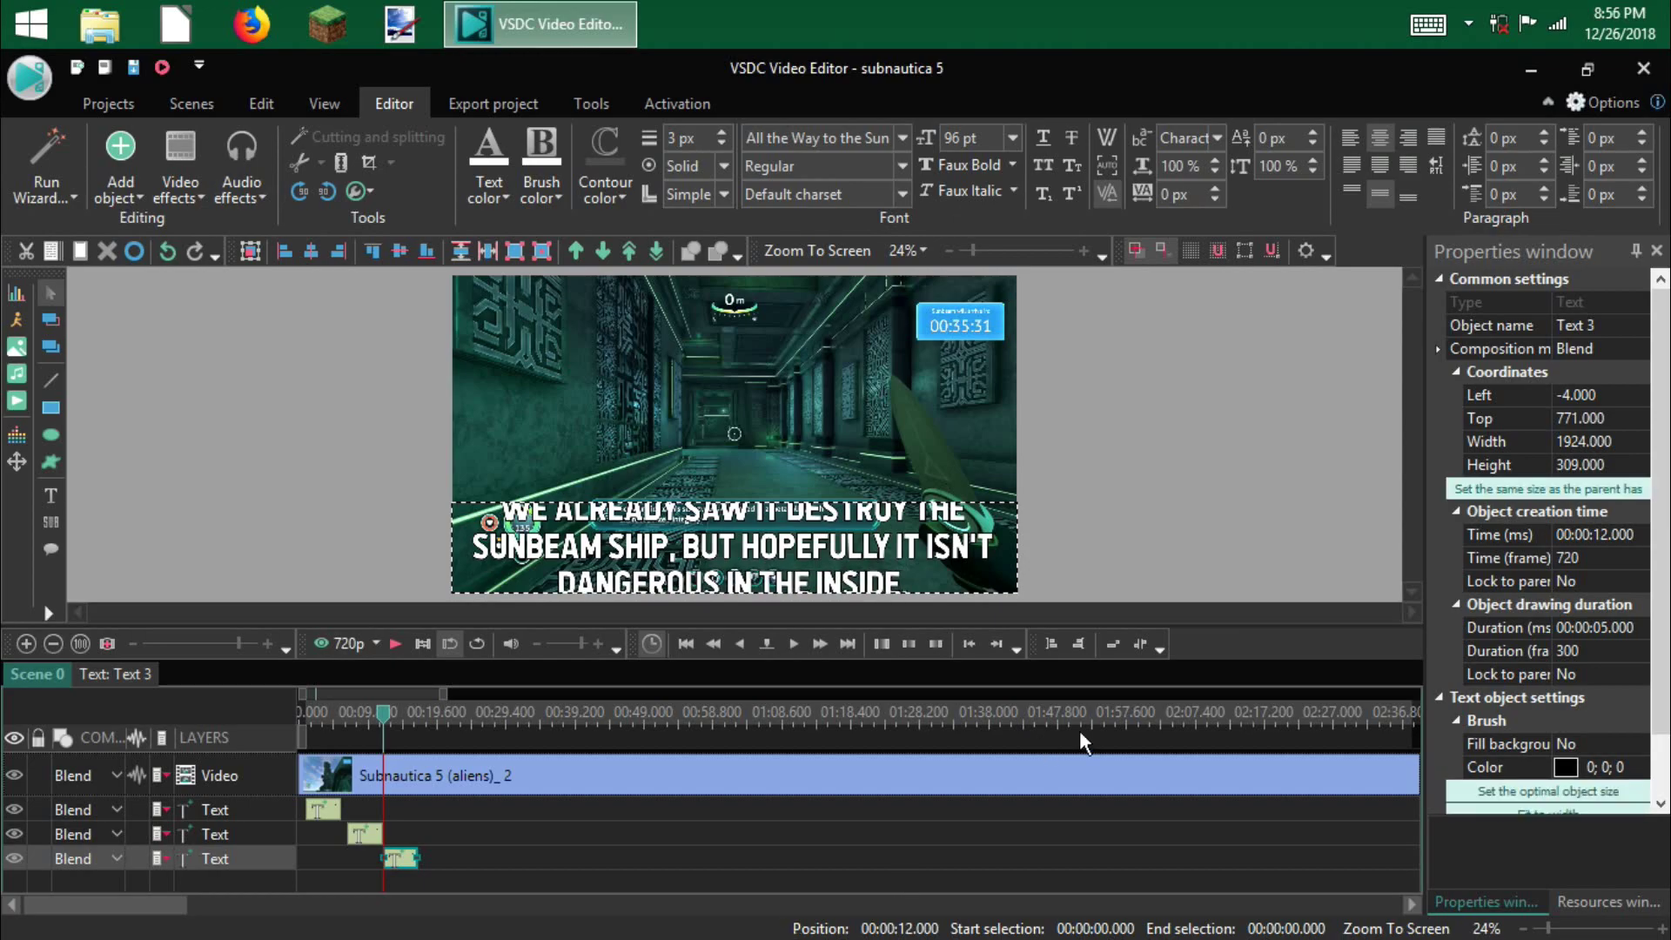
{"action": "type", "text": "..."}
- Finish editing the third caption and raise its box's upper edge so the box is about 426 px high
{"action": "left_click", "coordinate": [1208, 581]}
{"action": "left_click", "coordinate": [748, 500]}
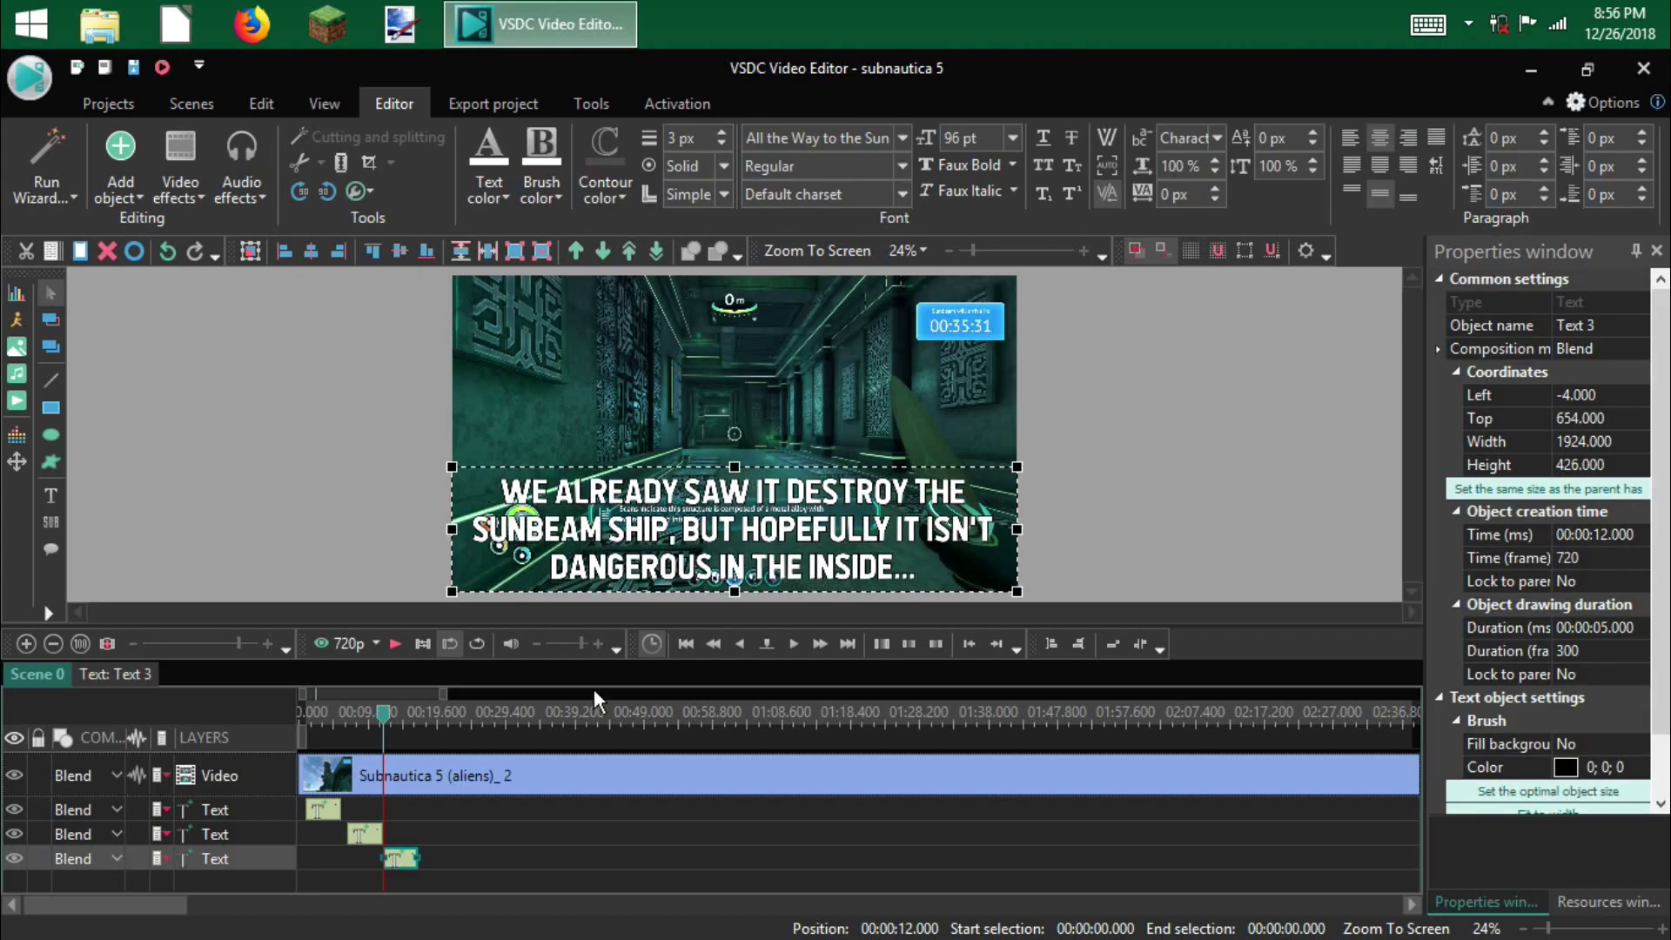
{"action": "left_click", "coordinate": [443, 858]}
- Paste a fourth caption copy after the third caption and move it to start at 00:00:18.000
{"action": "left_click", "coordinate": [242, 826]}
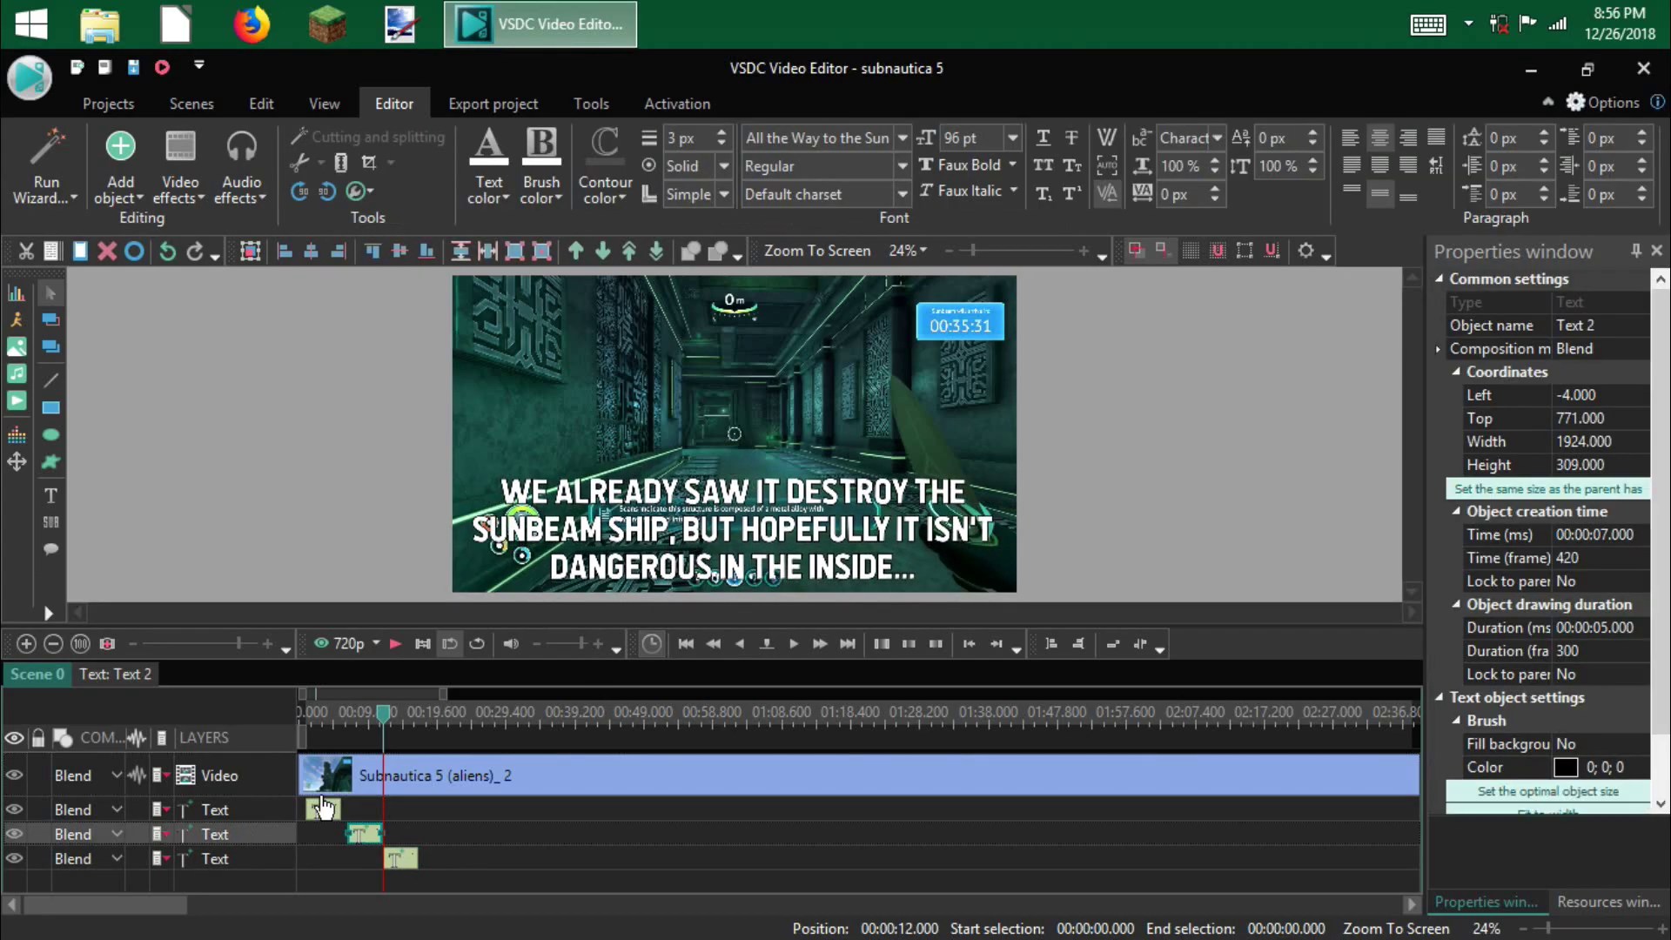
{"action": "left_click", "coordinate": [233, 858]}
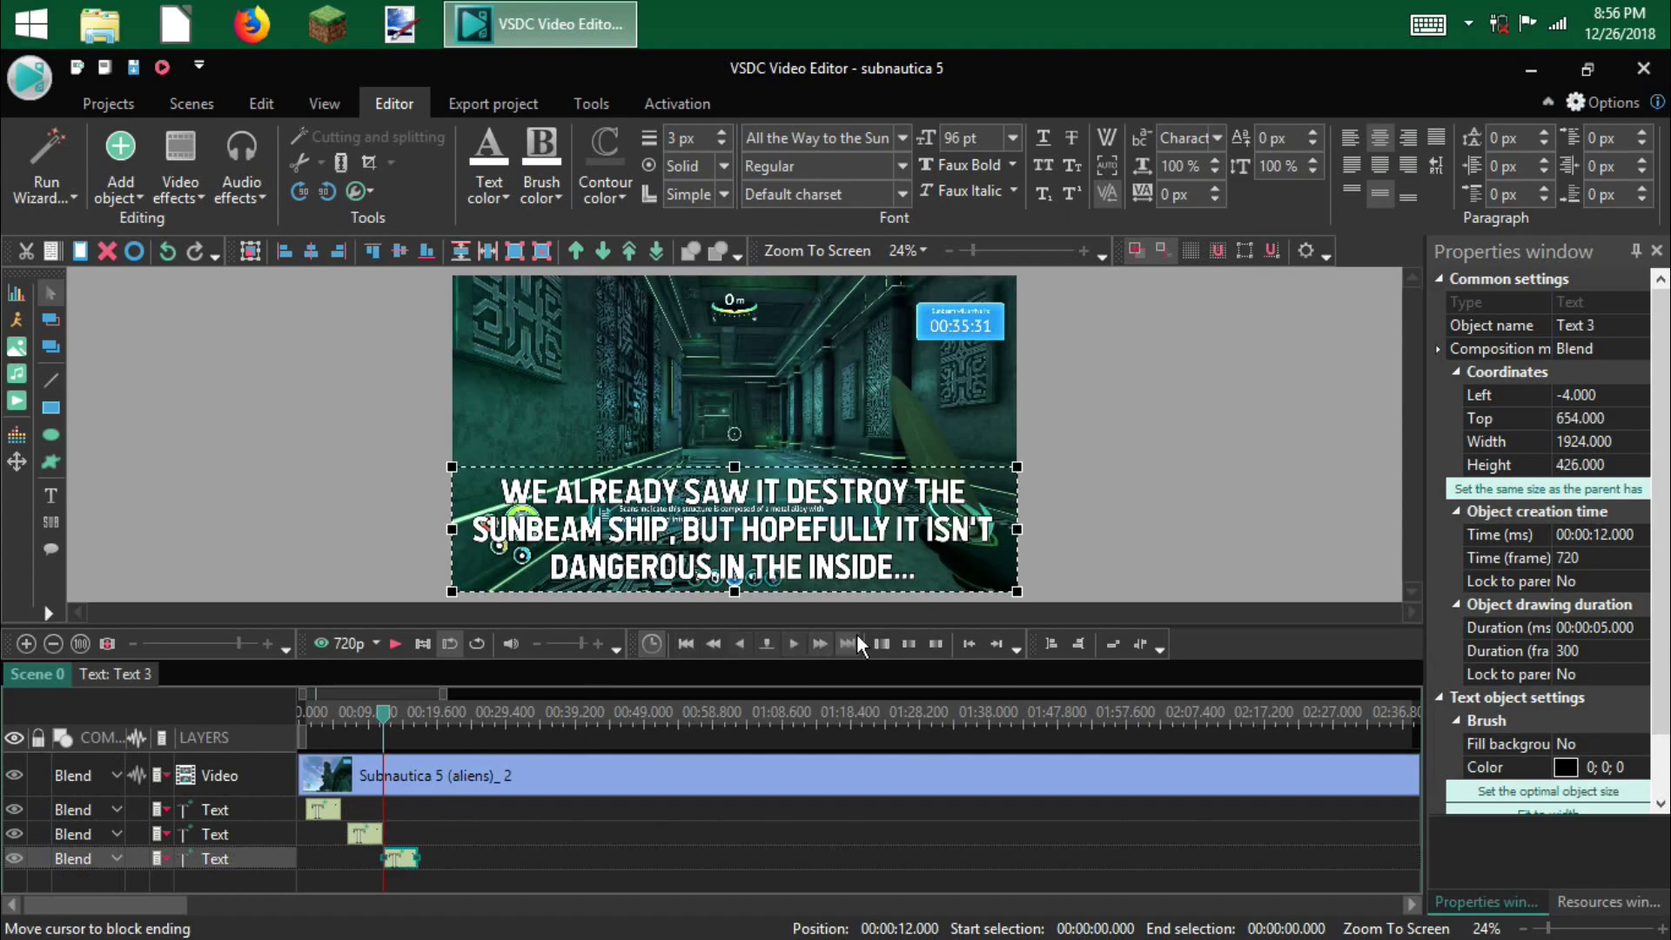
{"action": "left_click", "coordinate": [816, 648]}
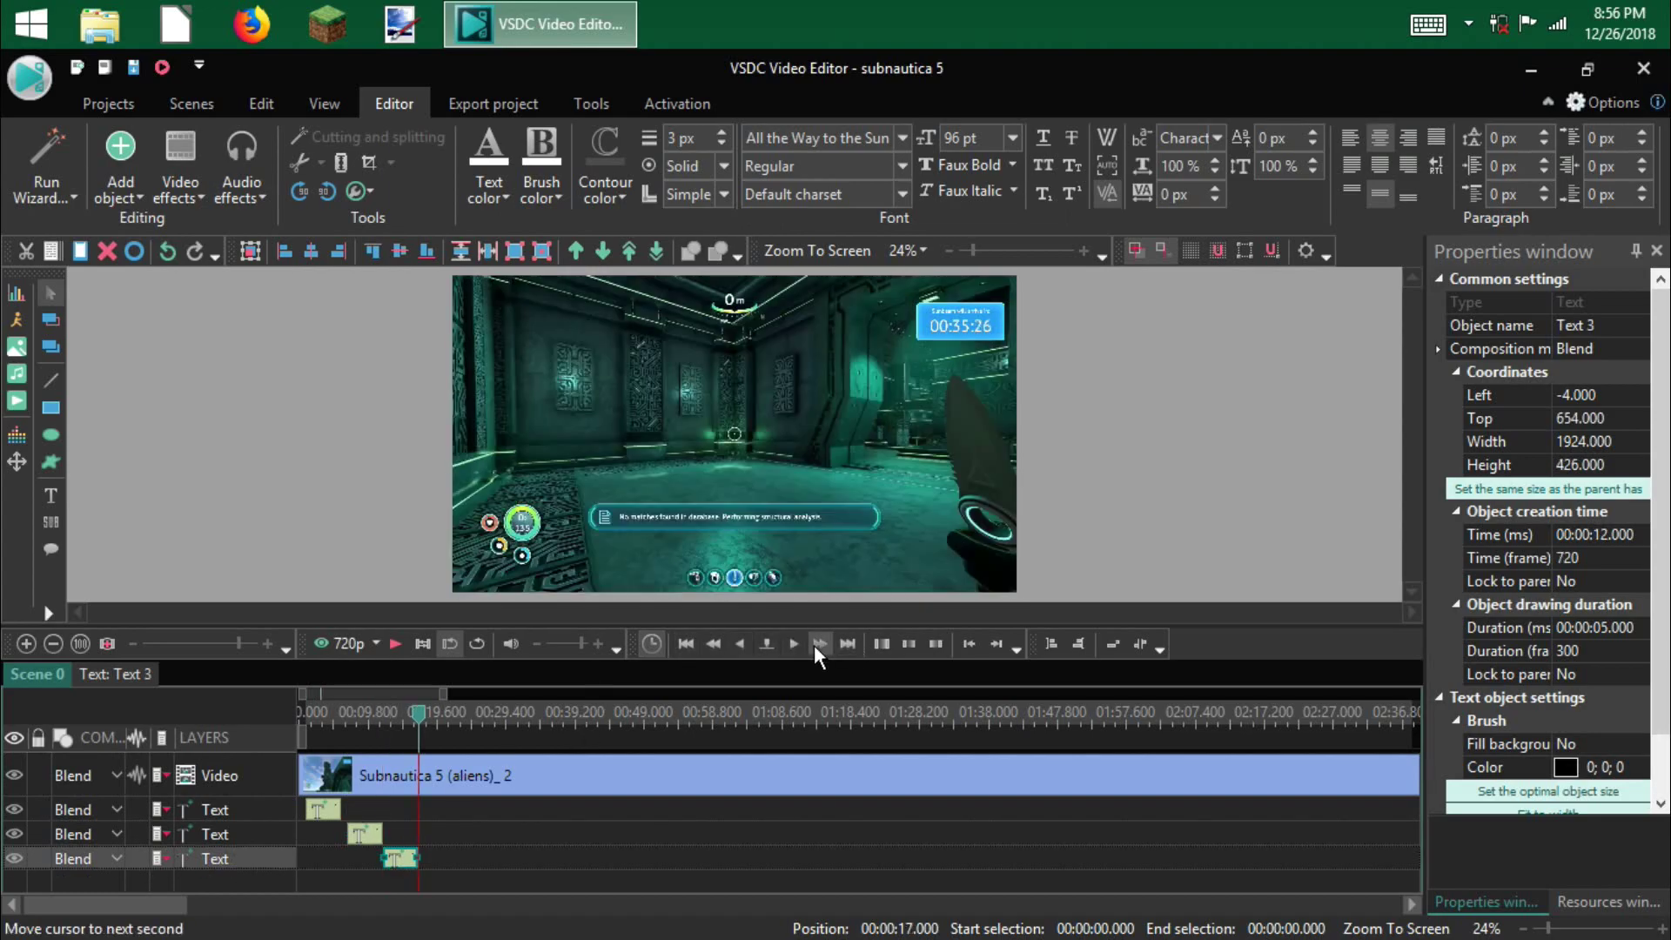
{"action": "key", "text": "ctrl+v"}
{"action": "left_click_drag", "start_coordinate": [358, 837], "coordinate": [435, 839]}
- Replace the fourth caption's text with "NOW, WITHOUT FURTHER ADO," and "ENJOY THE VIDEO!" on a second line
{"action": "double_click", "coordinate": [792, 569]}
{"action": "left_click_drag", "start_coordinate": [991, 579], "coordinate": [108, 408]}
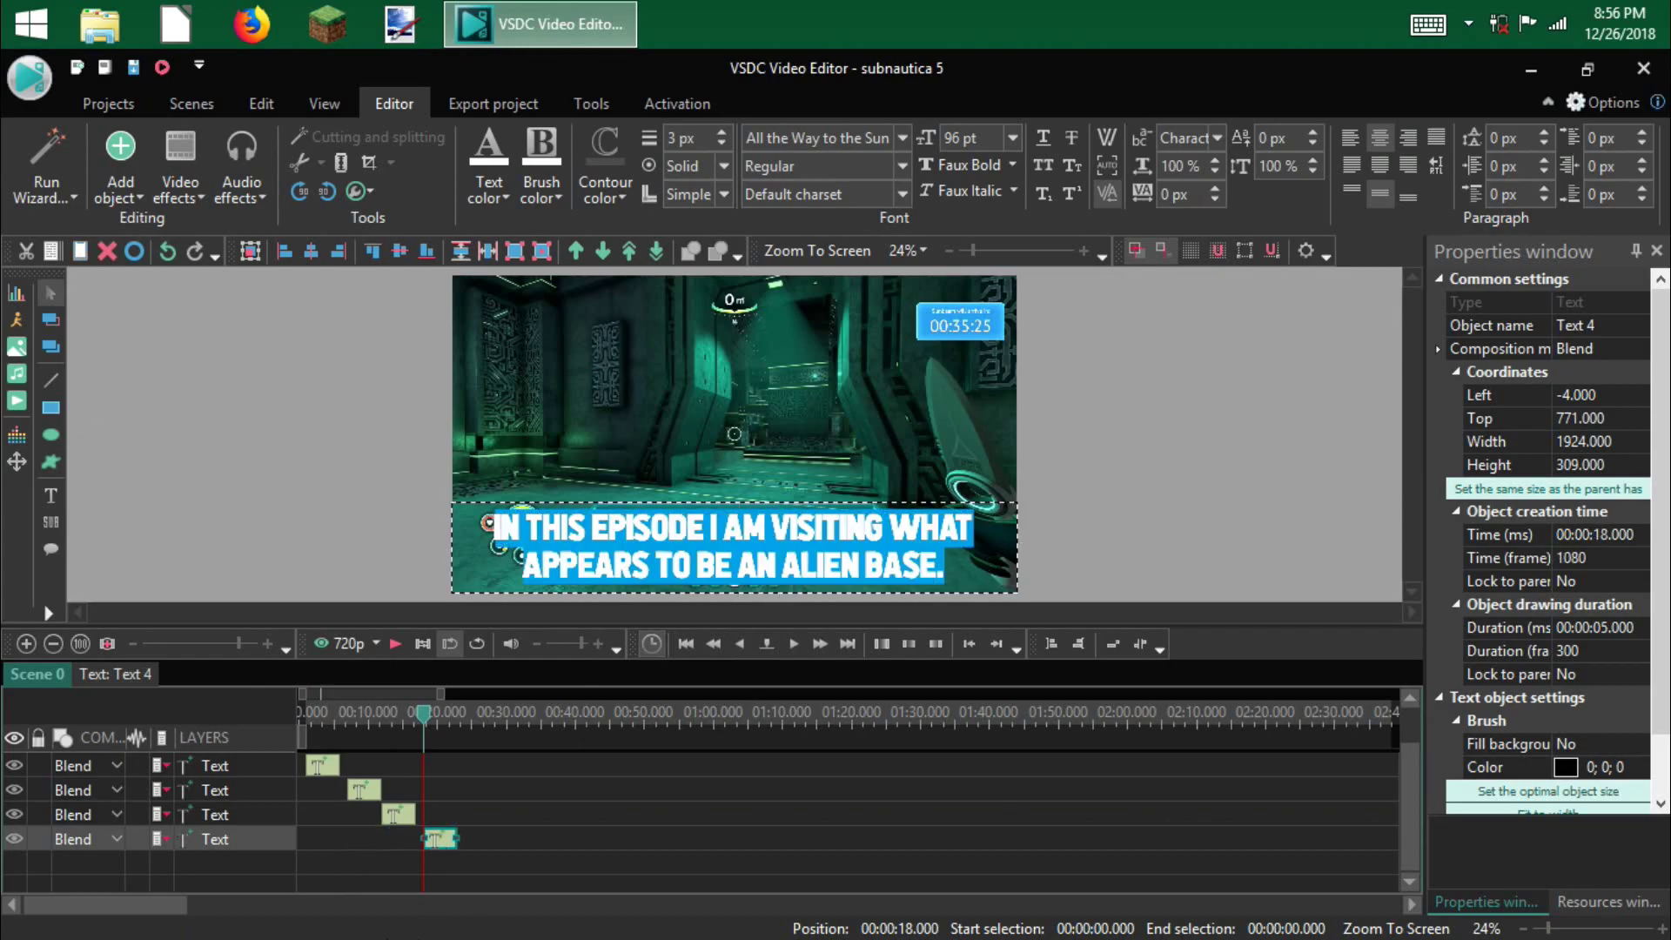
{"action": "type", "text": "NOW,"}
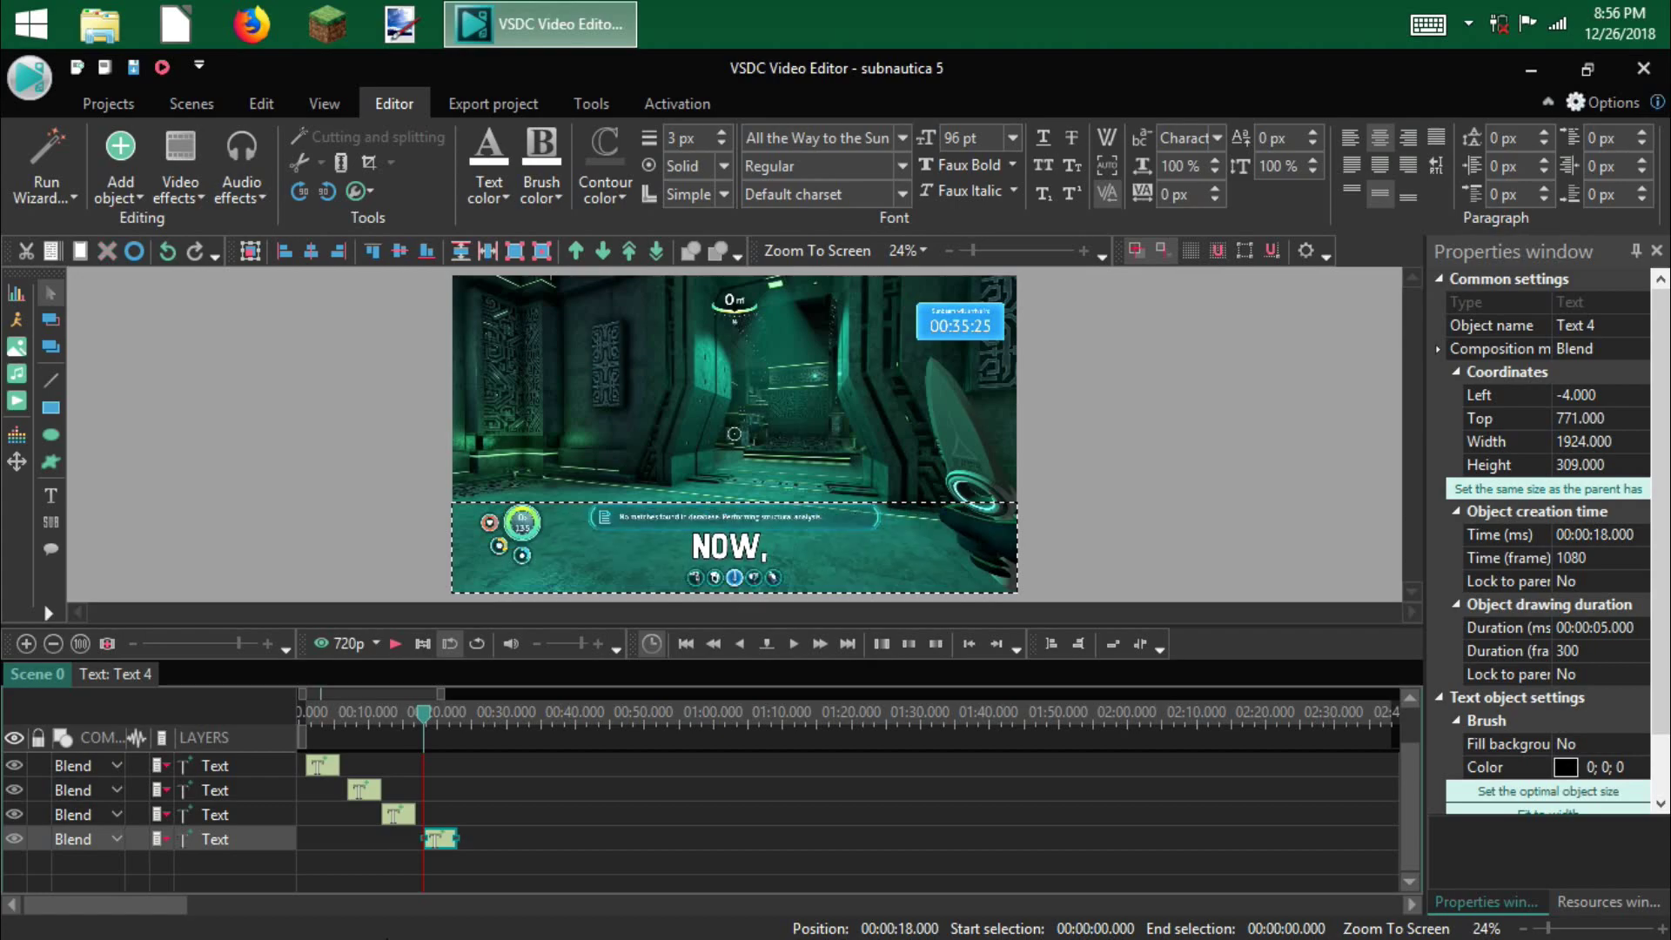
{"action": "type", "text": " WITHOU"}
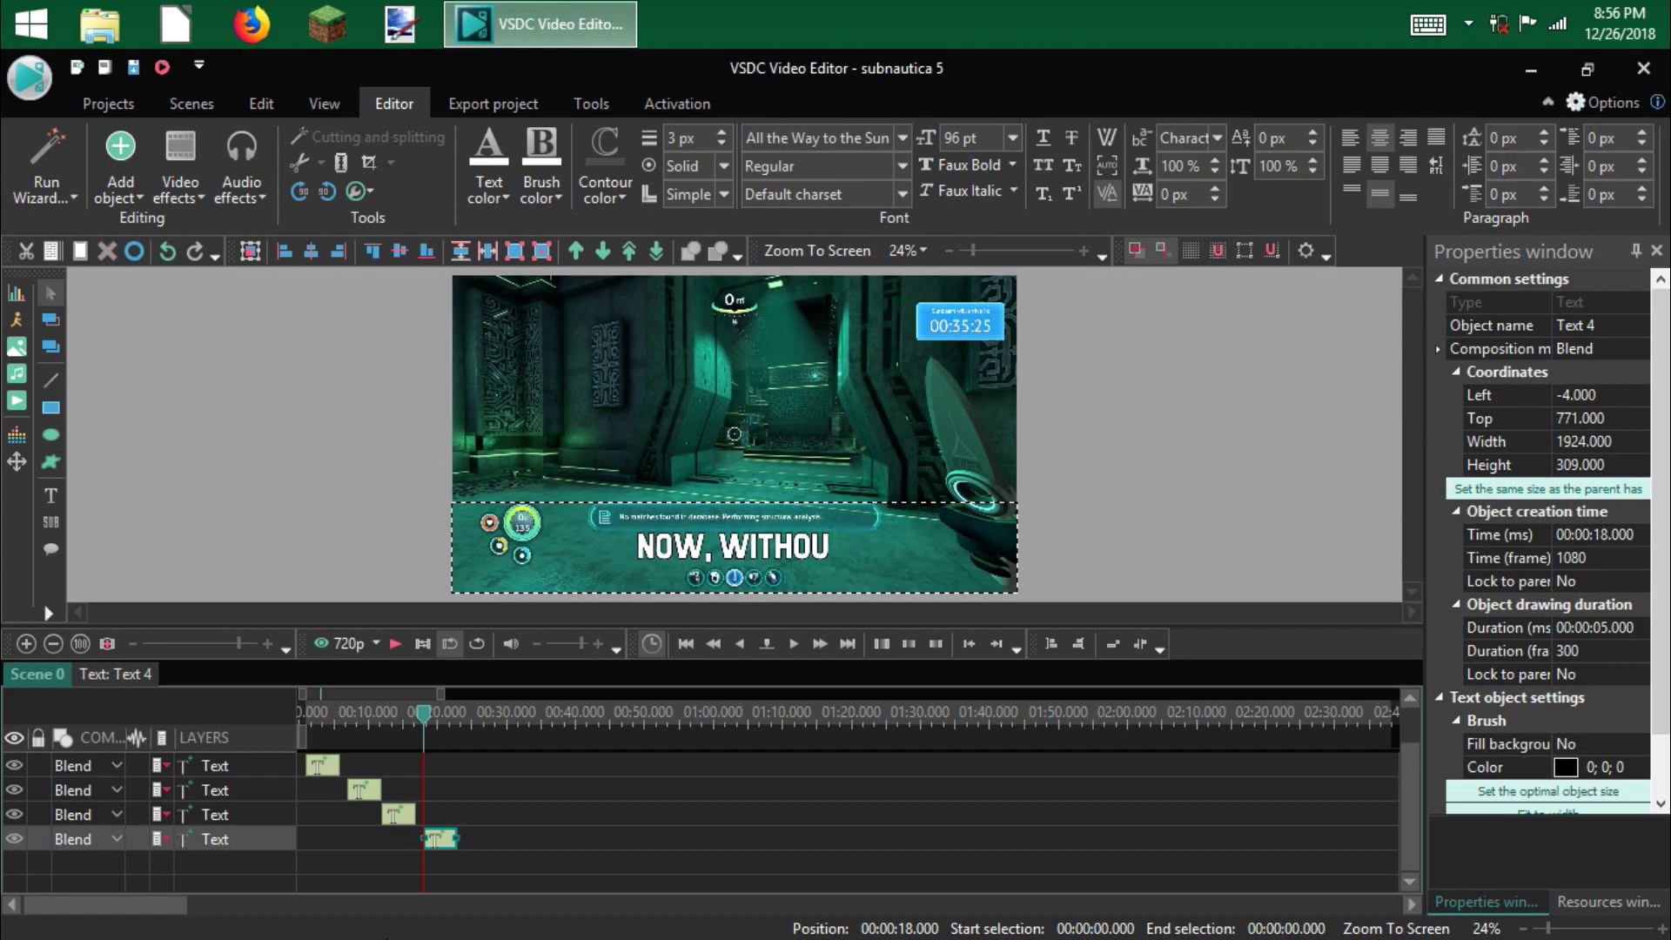
{"action": "type", "text": "T FURTHER ADO"}
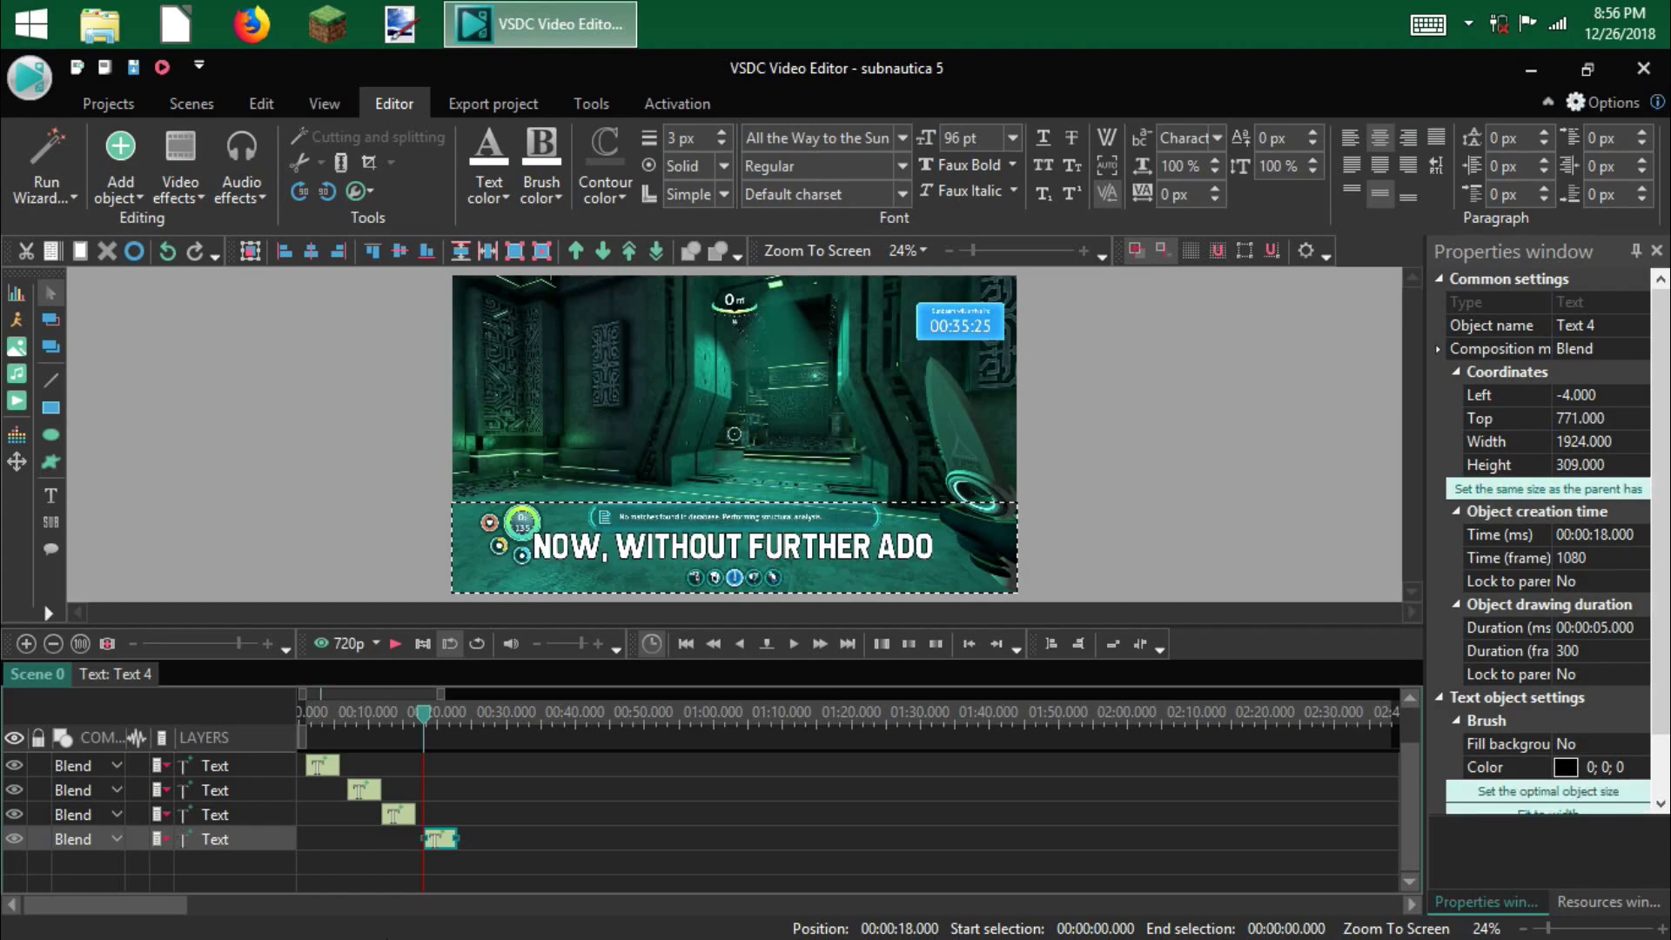
{"action": "type", "text": ","}
{"action": "key", "text": "Return"}
{"action": "type", "text": "ENJ"}
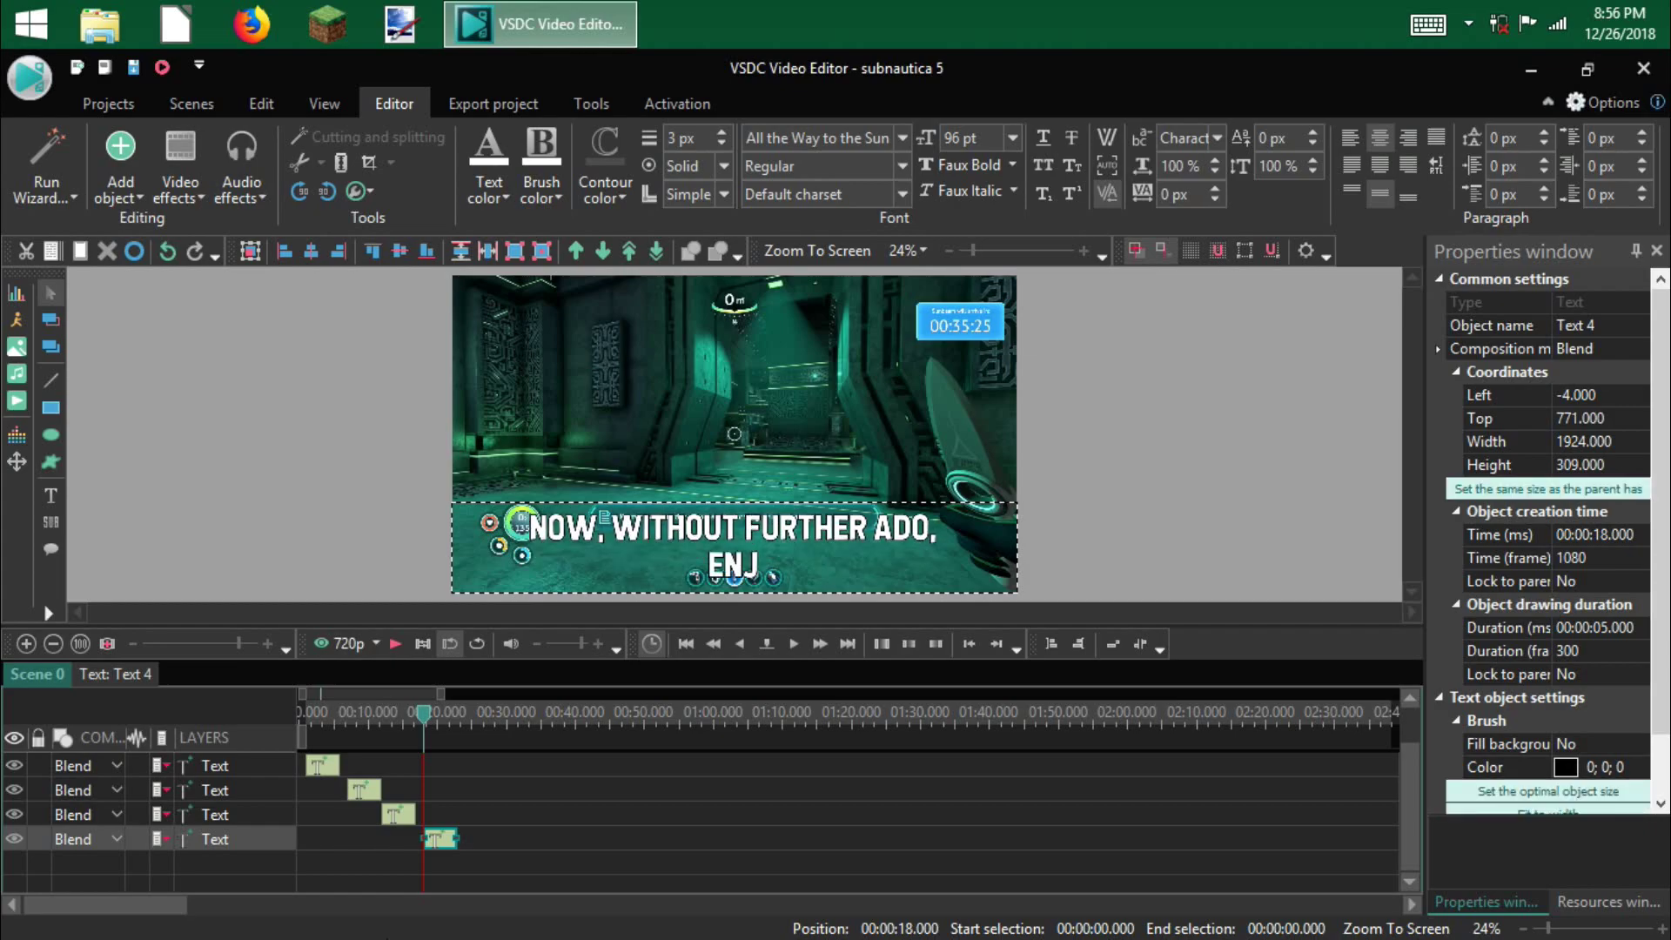
{"action": "type", "text": "OY THE VIDEO!"}
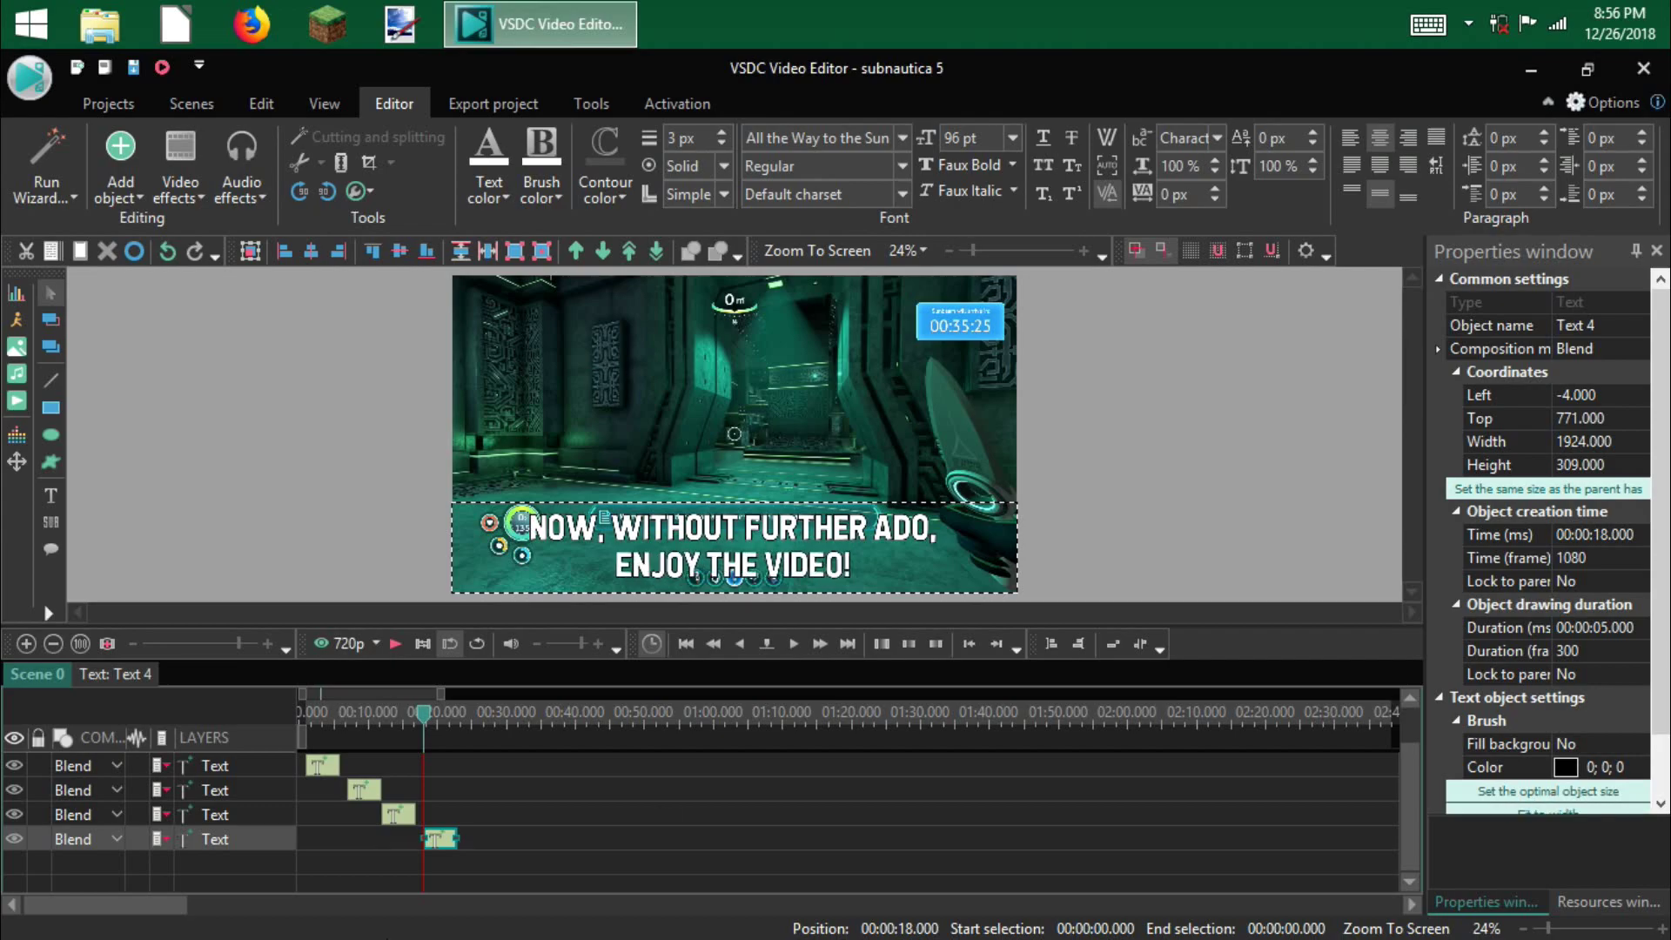
{"action": "left_click", "coordinate": [1157, 518]}
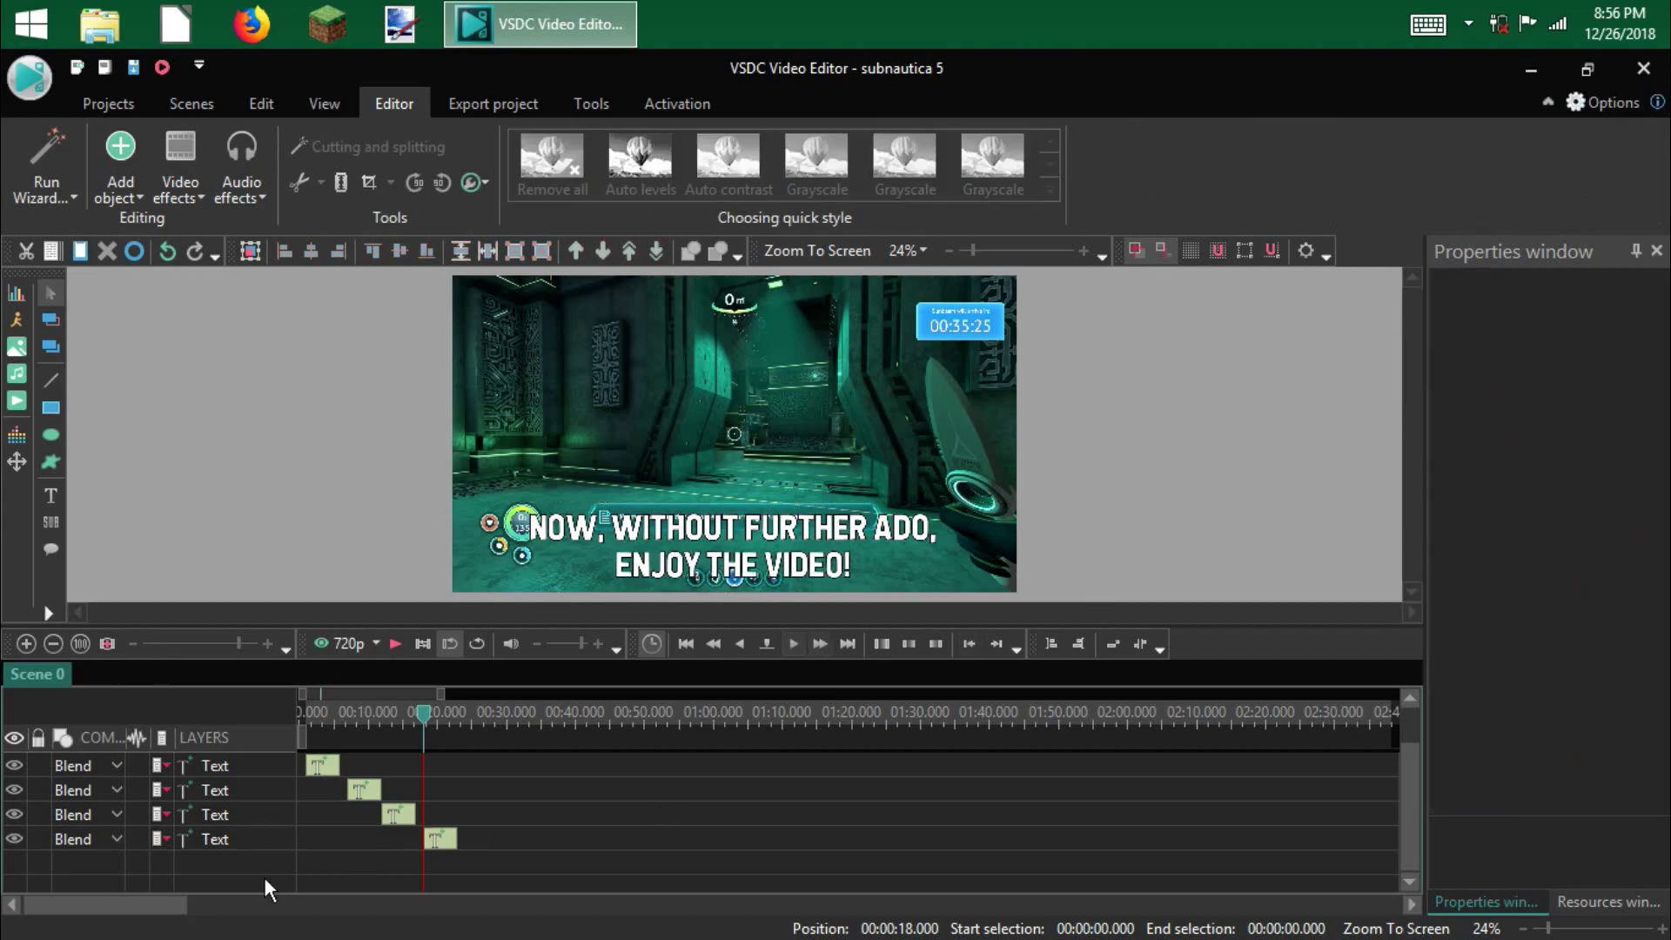
- Add a 0.5-second fade-out at the end of the fourth caption and return to the main scene
{"action": "right_click", "coordinate": [238, 835]}
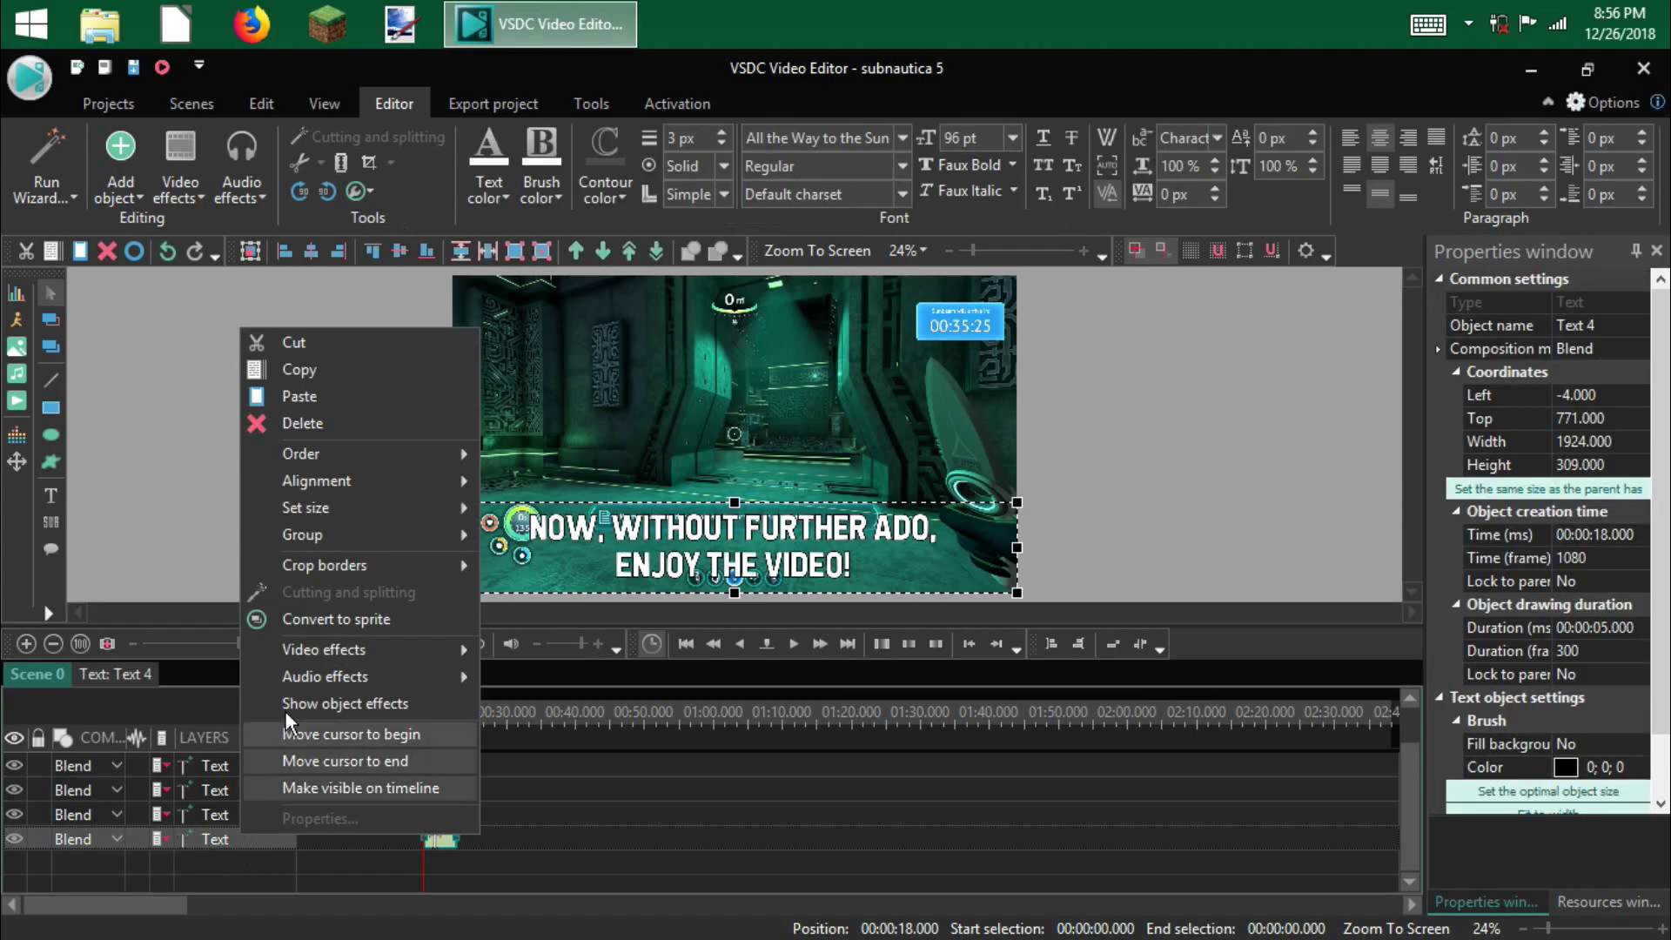
{"action": "mouse_move", "coordinate": [372, 648]}
{"action": "mouse_move", "coordinate": [557, 767]}
{"action": "left_click", "coordinate": [729, 750]}
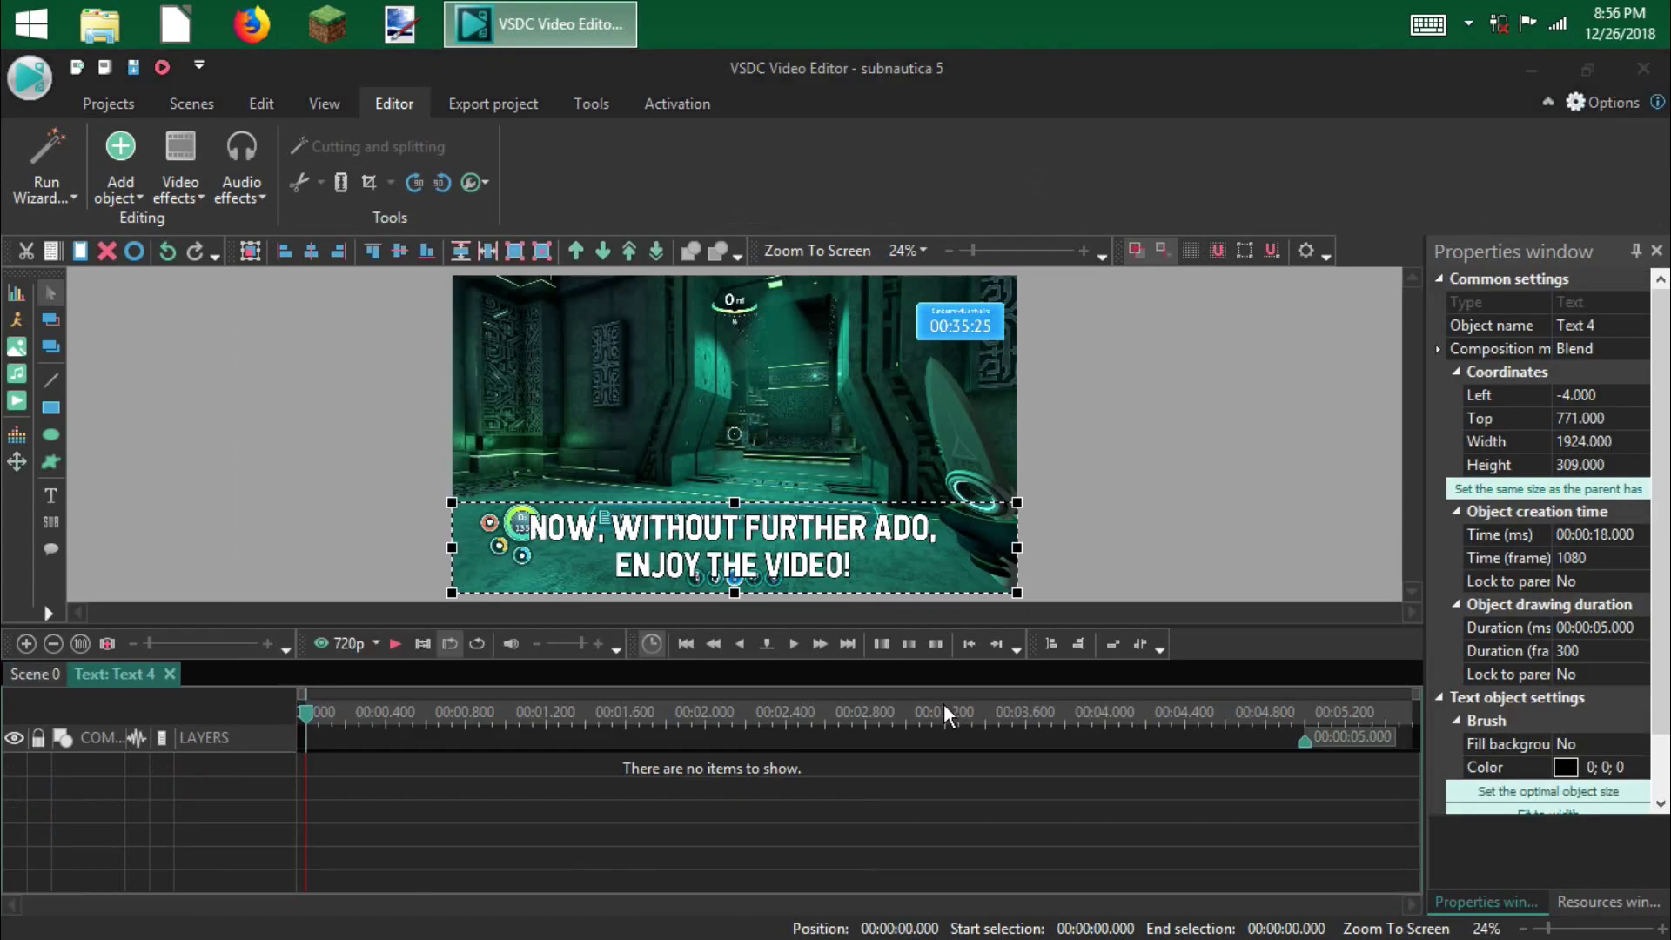
{"action": "left_click", "coordinate": [1079, 627]}
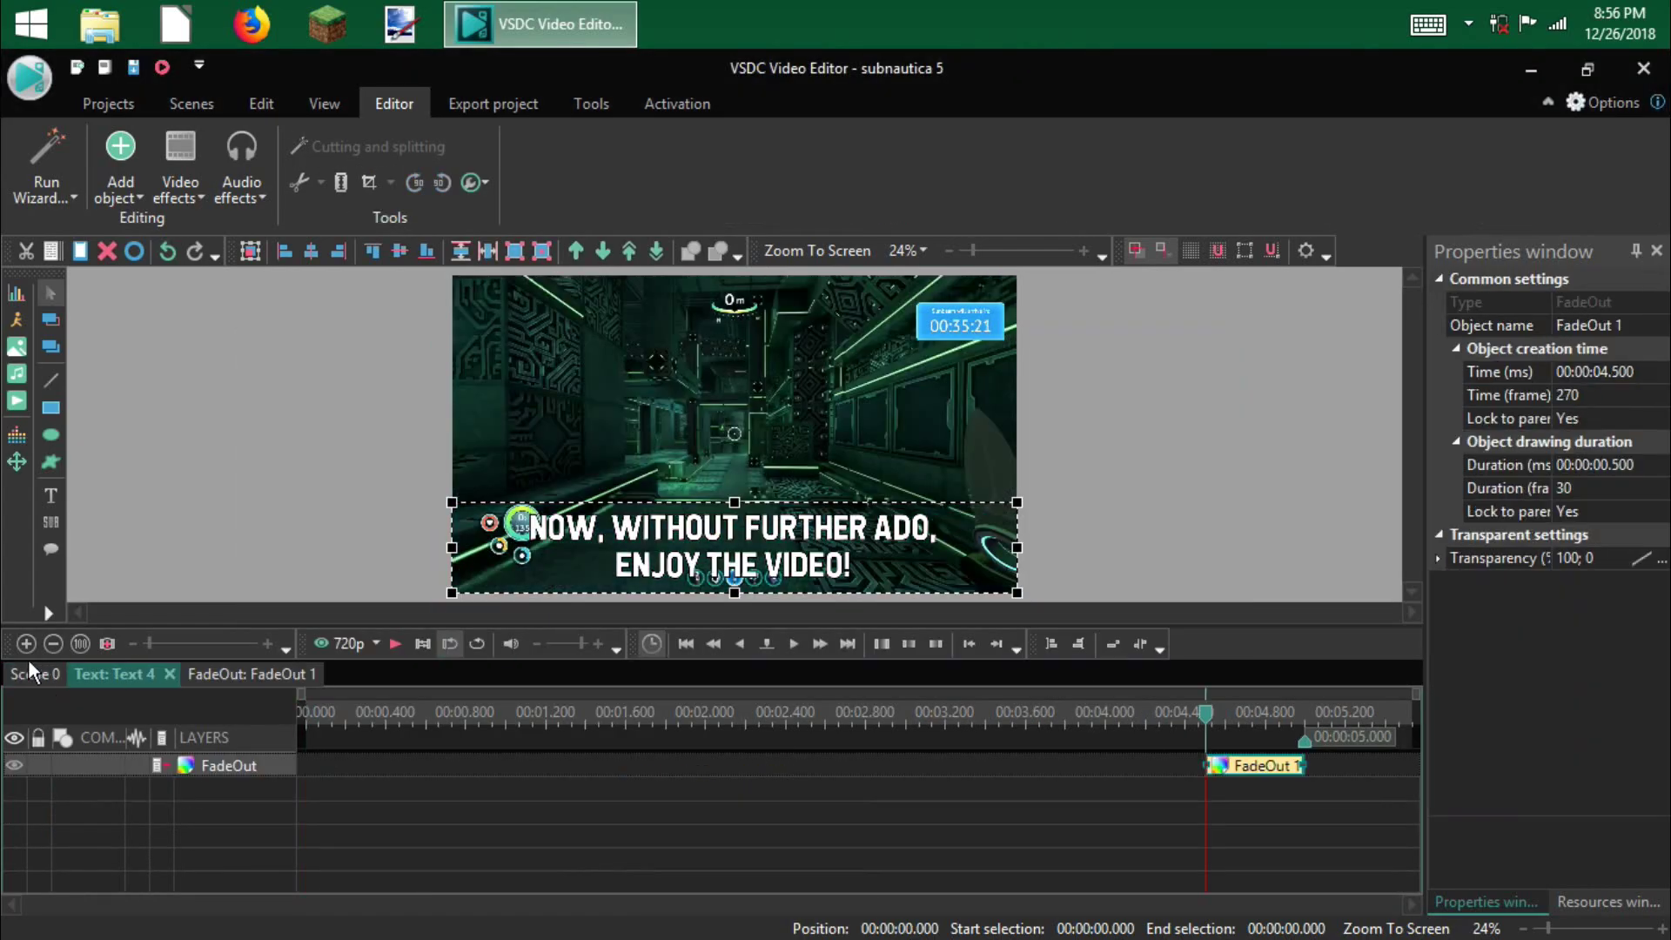
{"action": "left_click", "coordinate": [35, 672]}
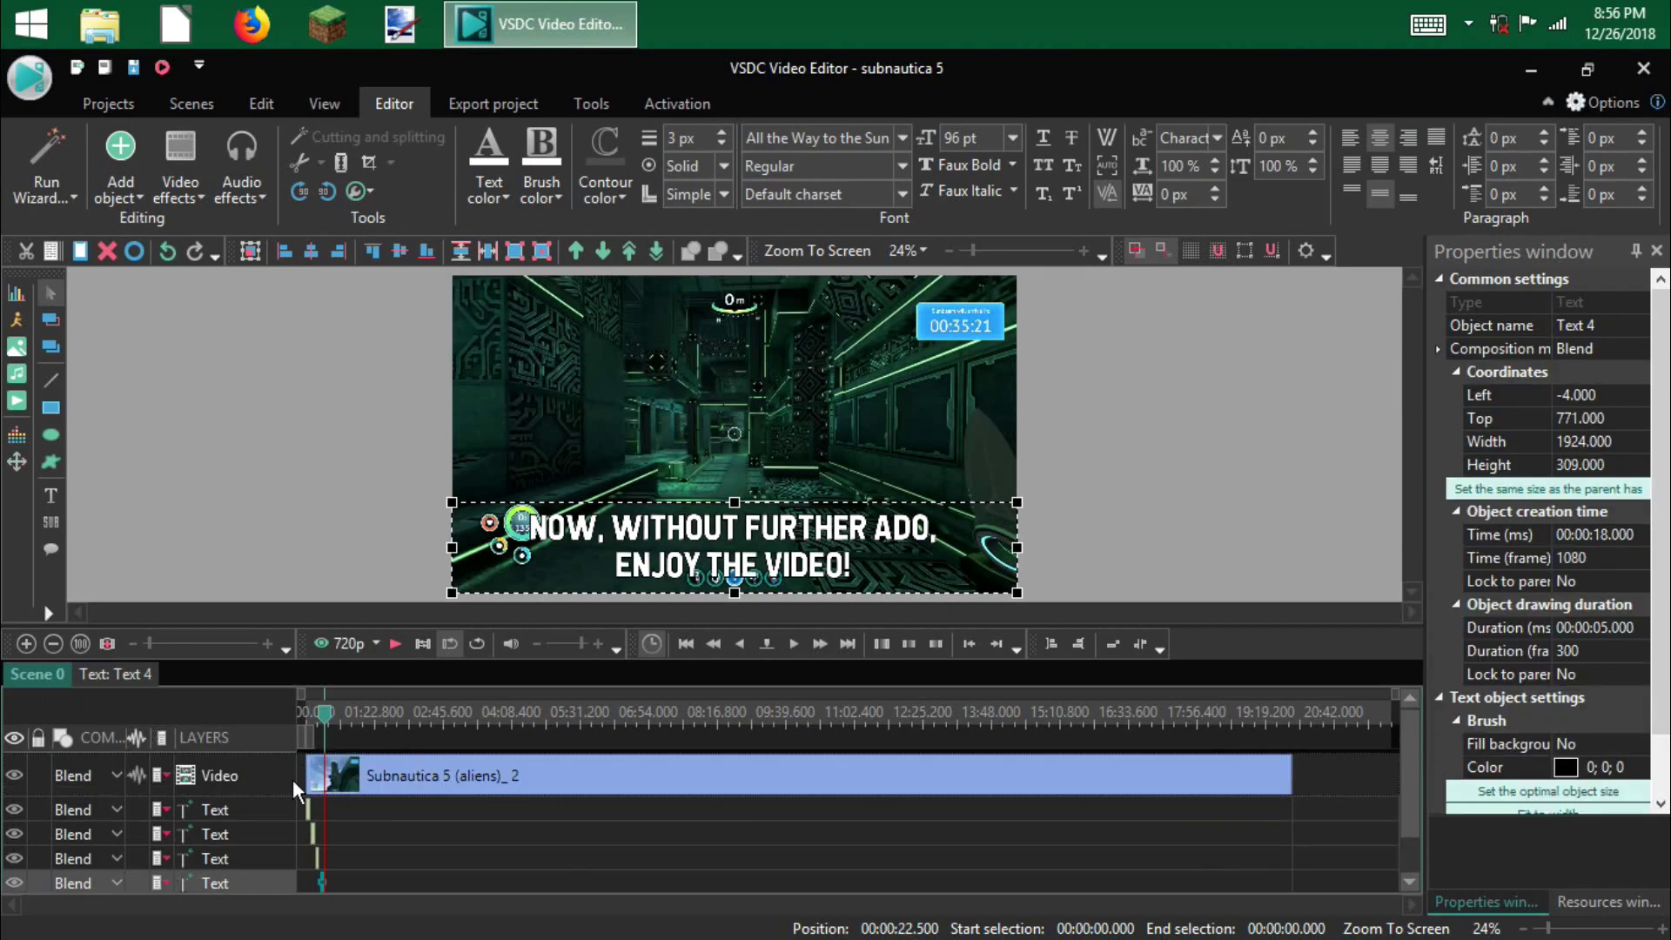
- Add a 2-second fade-out at the end of the Subnautica gameplay video and return to the main scene
{"action": "left_click", "coordinate": [242, 778]}
{"action": "right_click", "coordinate": [242, 778]}
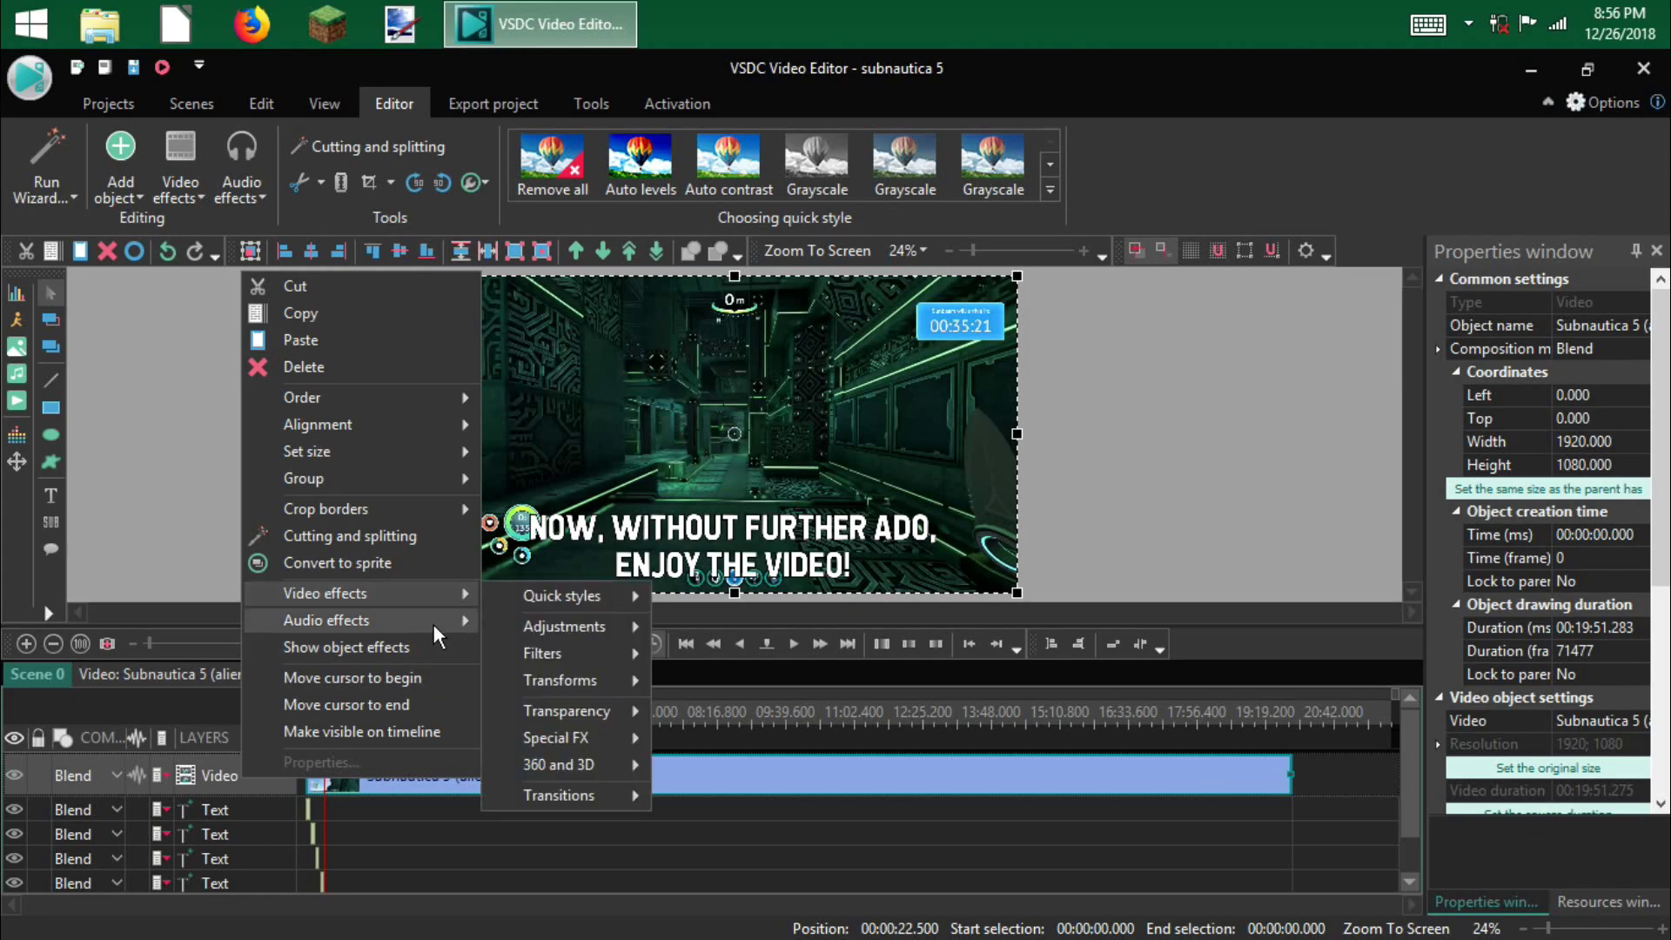
{"action": "left_click", "coordinate": [707, 715]}
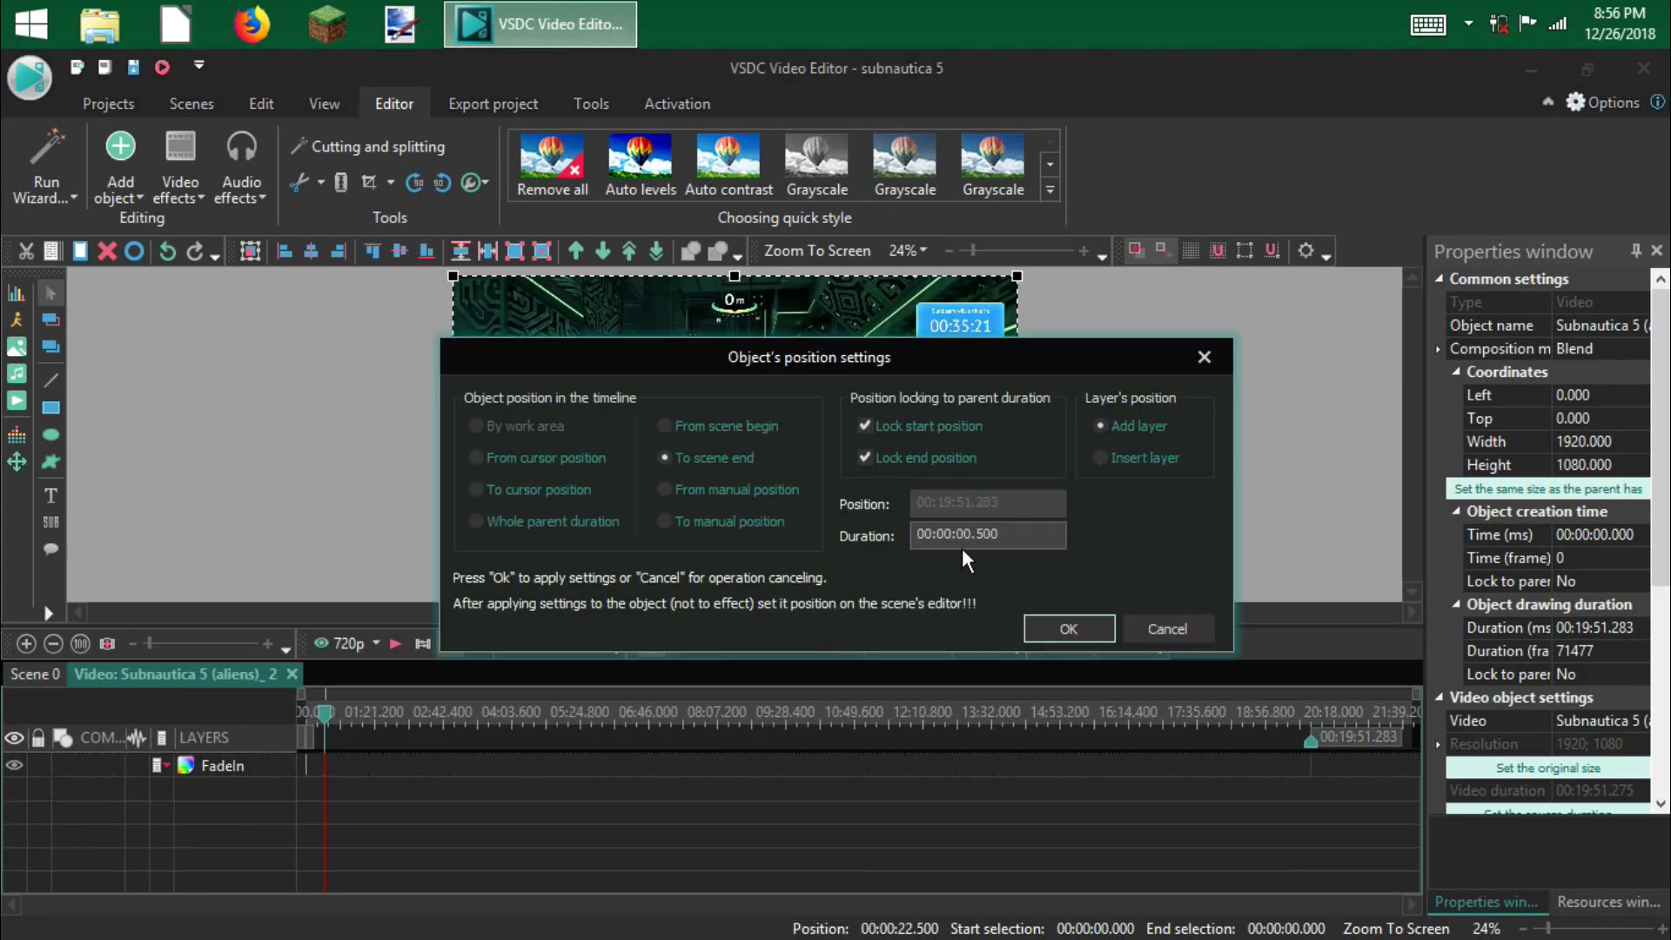
{"action": "left_click_drag", "start_coordinate": [963, 536], "coordinate": [1137, 533]}
{"action": "type", "text": "2"}
{"action": "left_click", "coordinate": [1059, 627]}
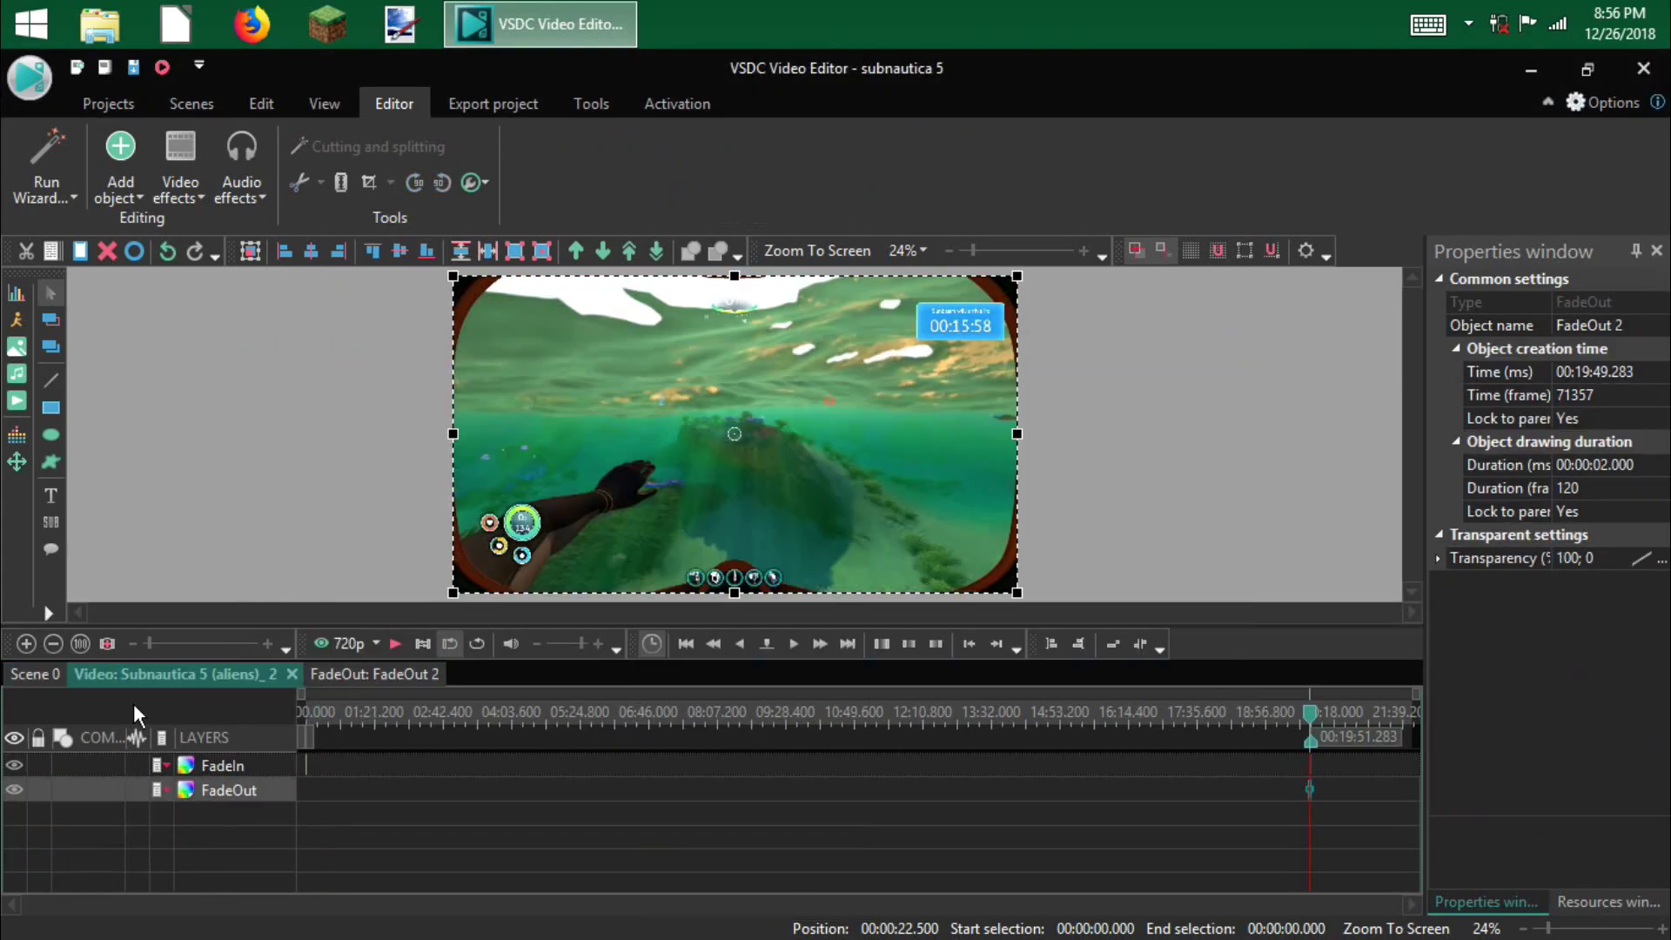
{"action": "left_click", "coordinate": [35, 673]}
- Insert Outro.mp4 from the OneDrive Intro Outro folder at the end of the gameplay video, at 00:19:51.283
{"action": "left_click", "coordinate": [526, 783]}
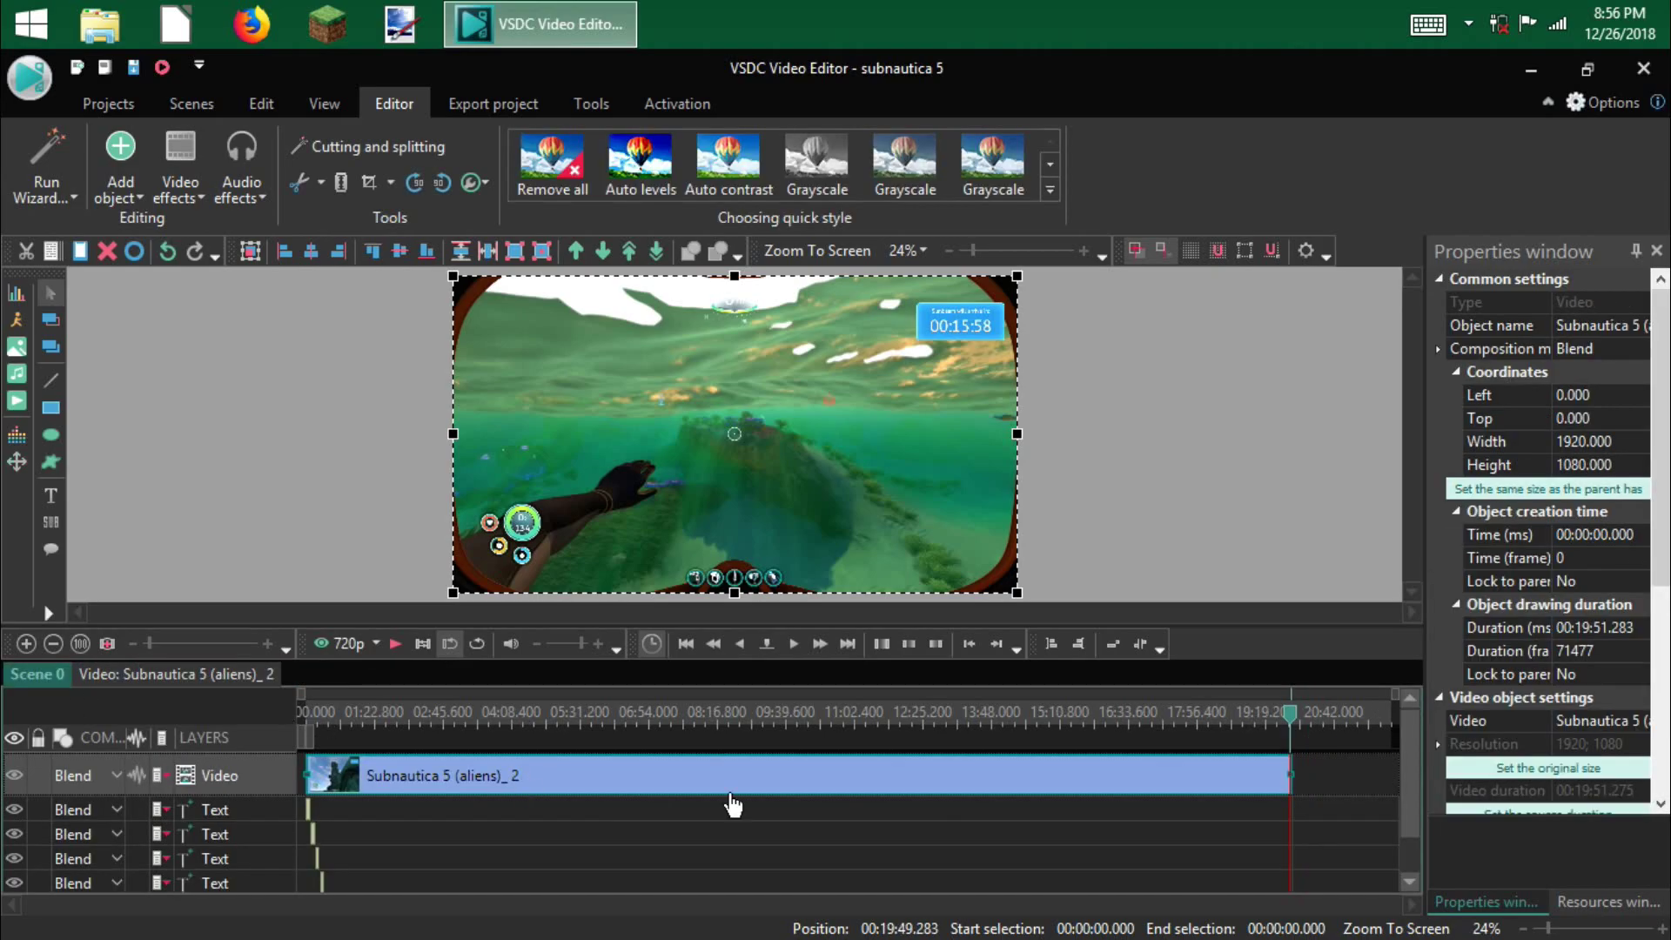
{"action": "left_click", "coordinate": [841, 645]}
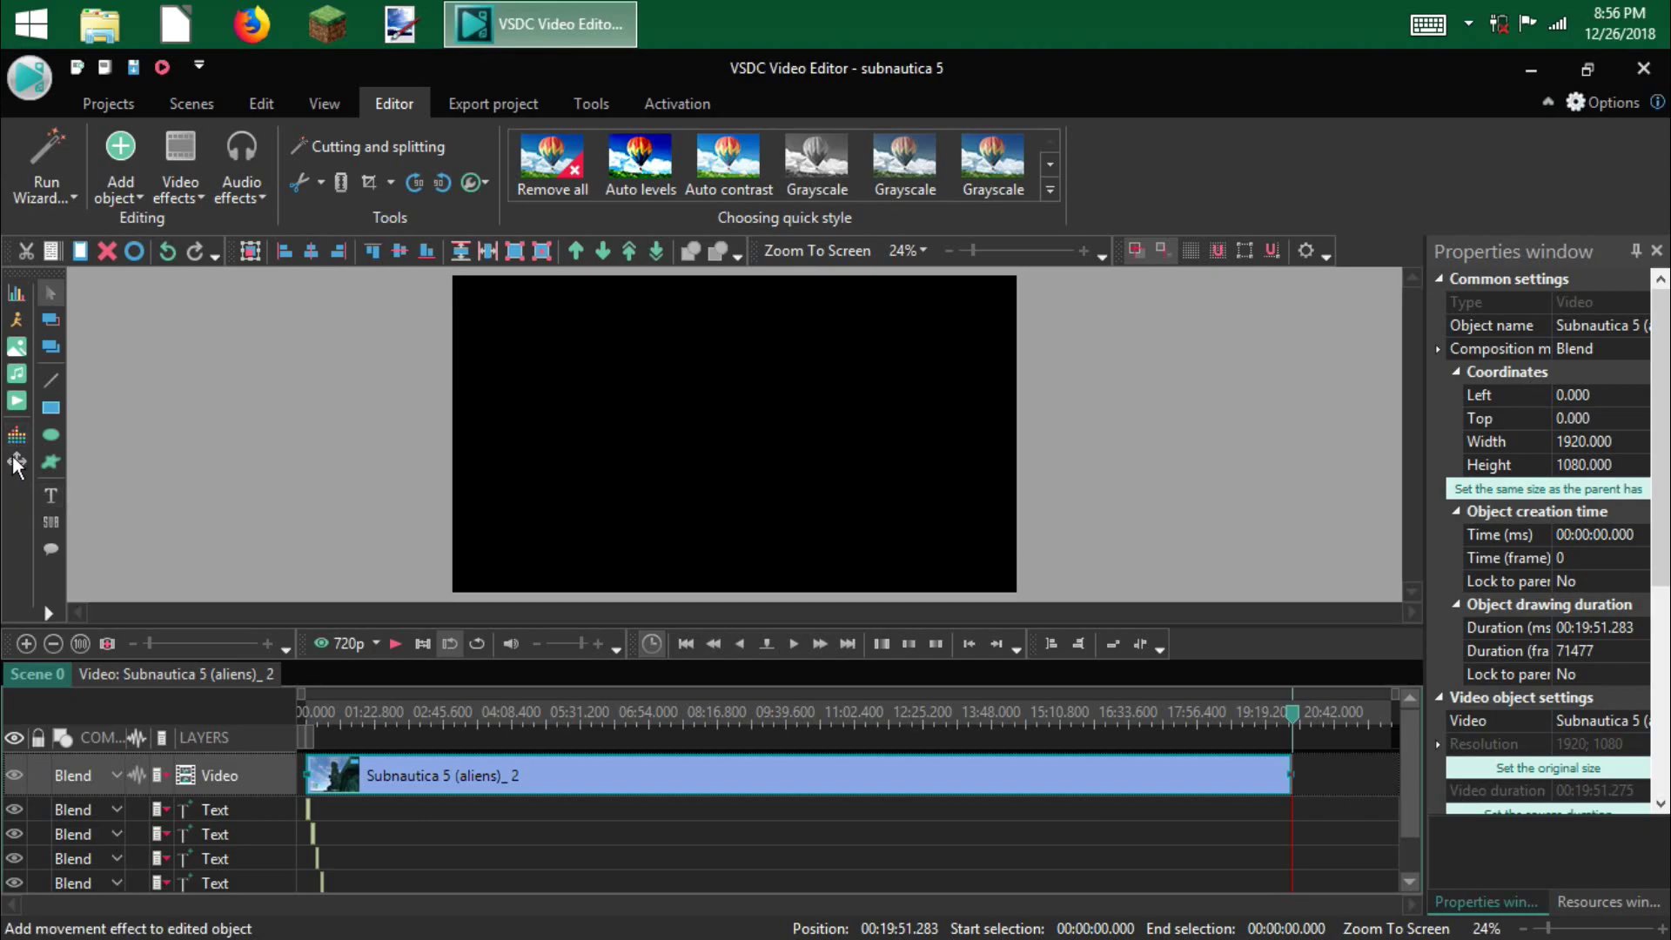
{"action": "key", "text": "shift+v"}
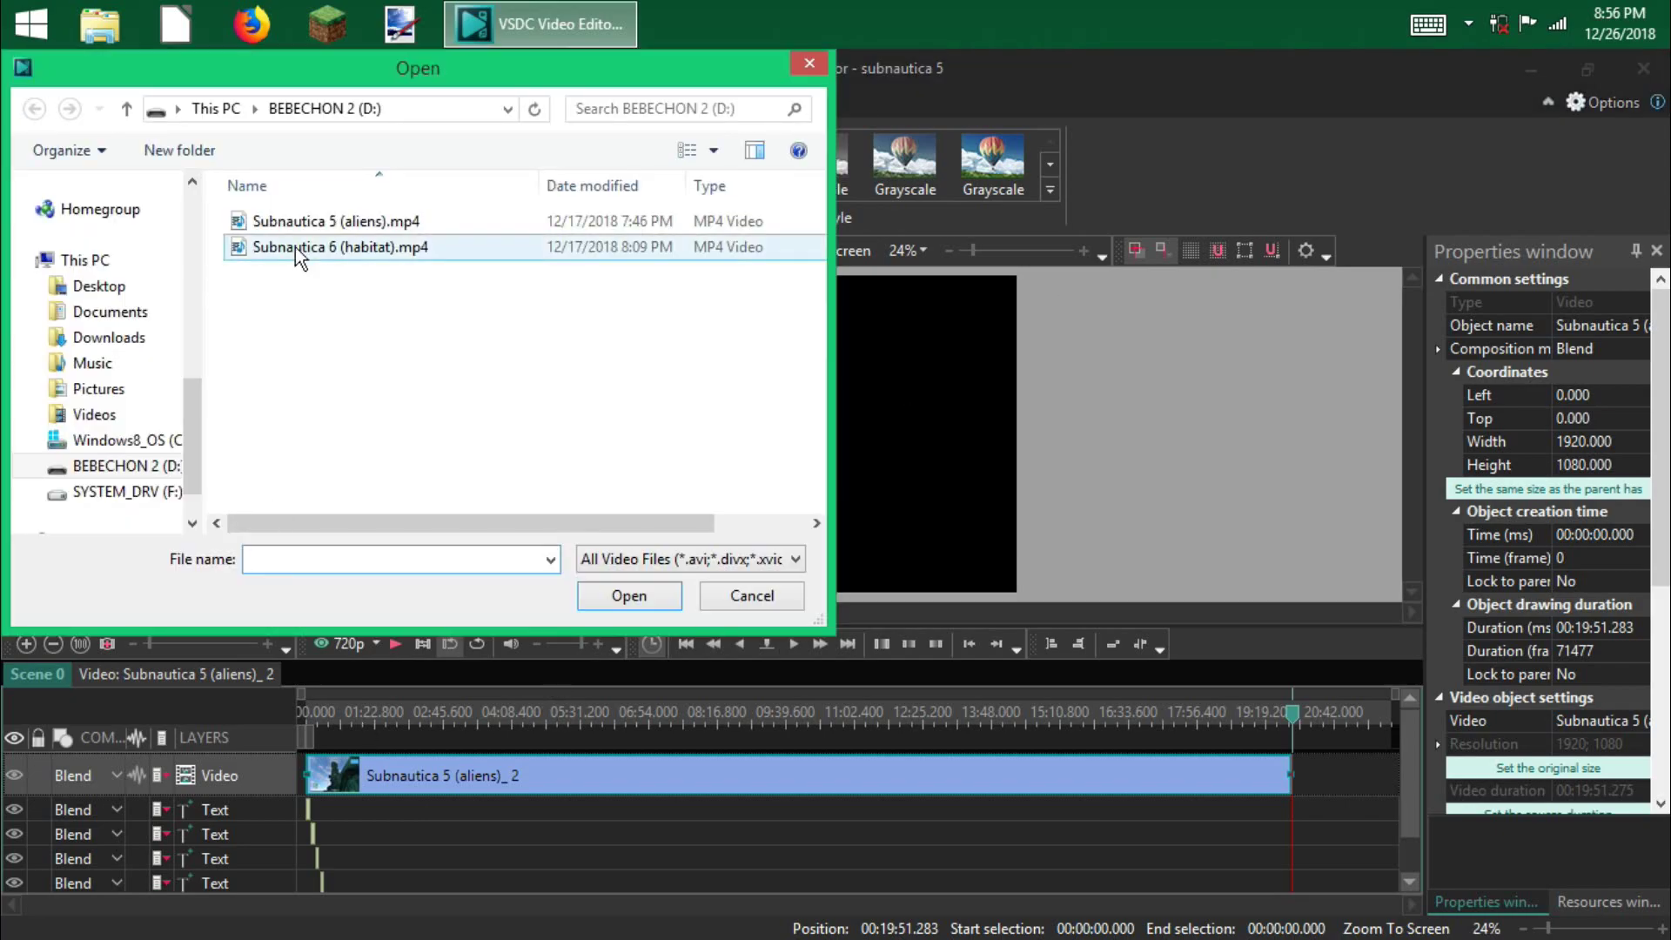
{"action": "left_click_drag", "start_coordinate": [195, 408], "coordinate": [193, 260]}
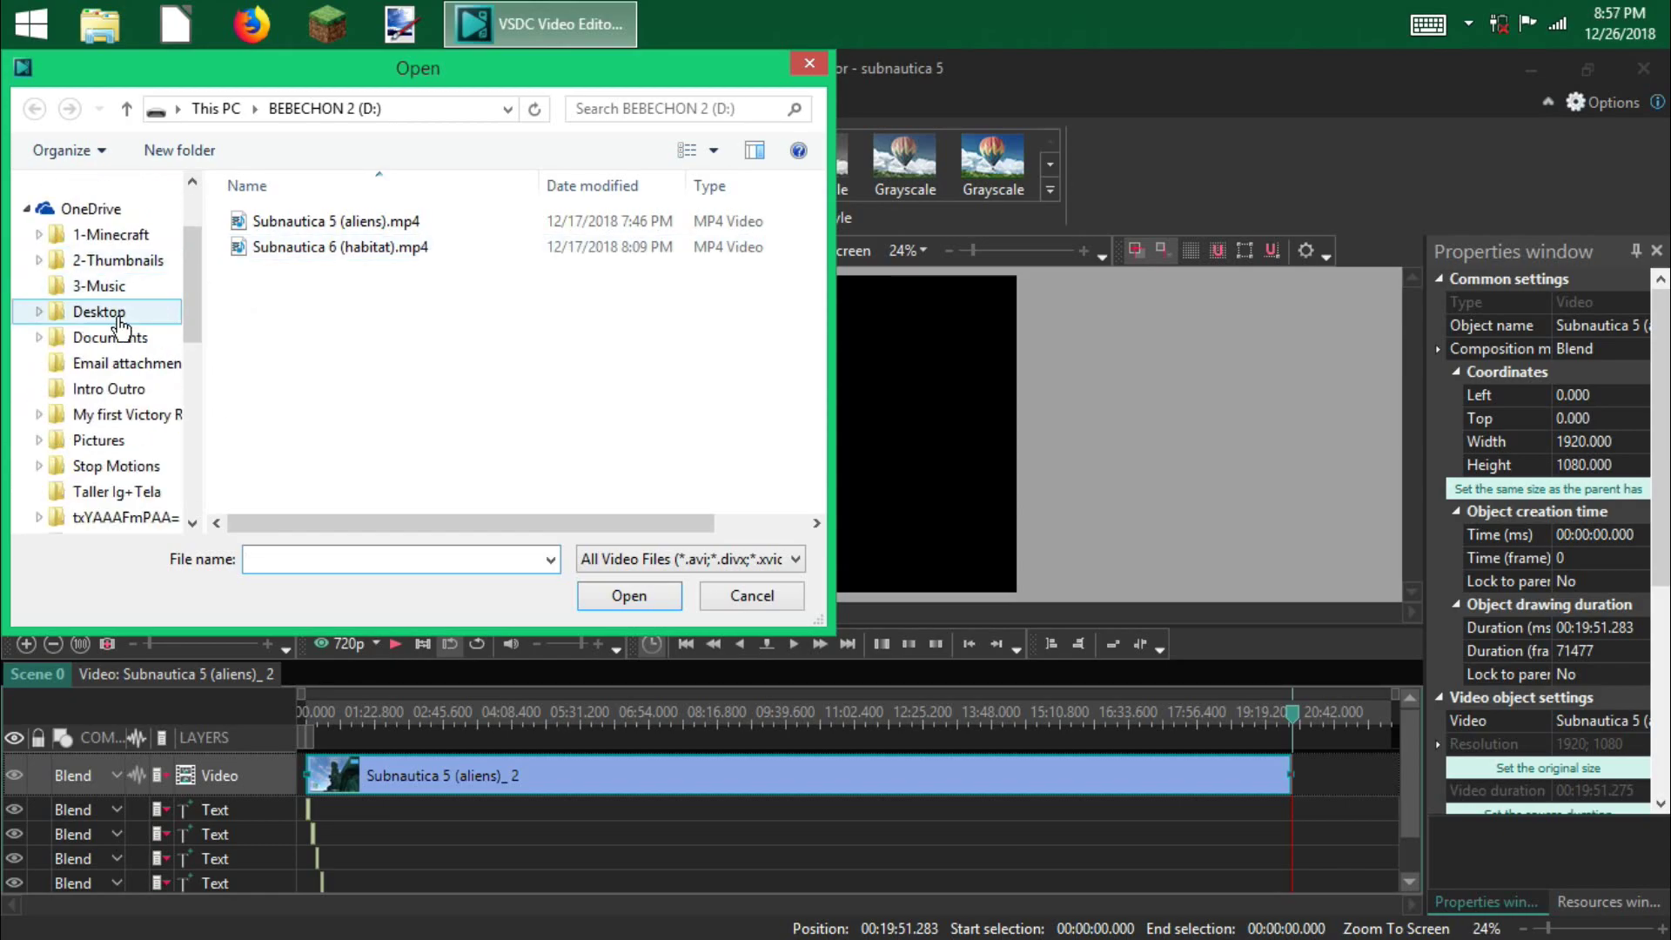
{"action": "left_click", "coordinate": [91, 393]}
{"action": "left_click", "coordinate": [351, 296]}
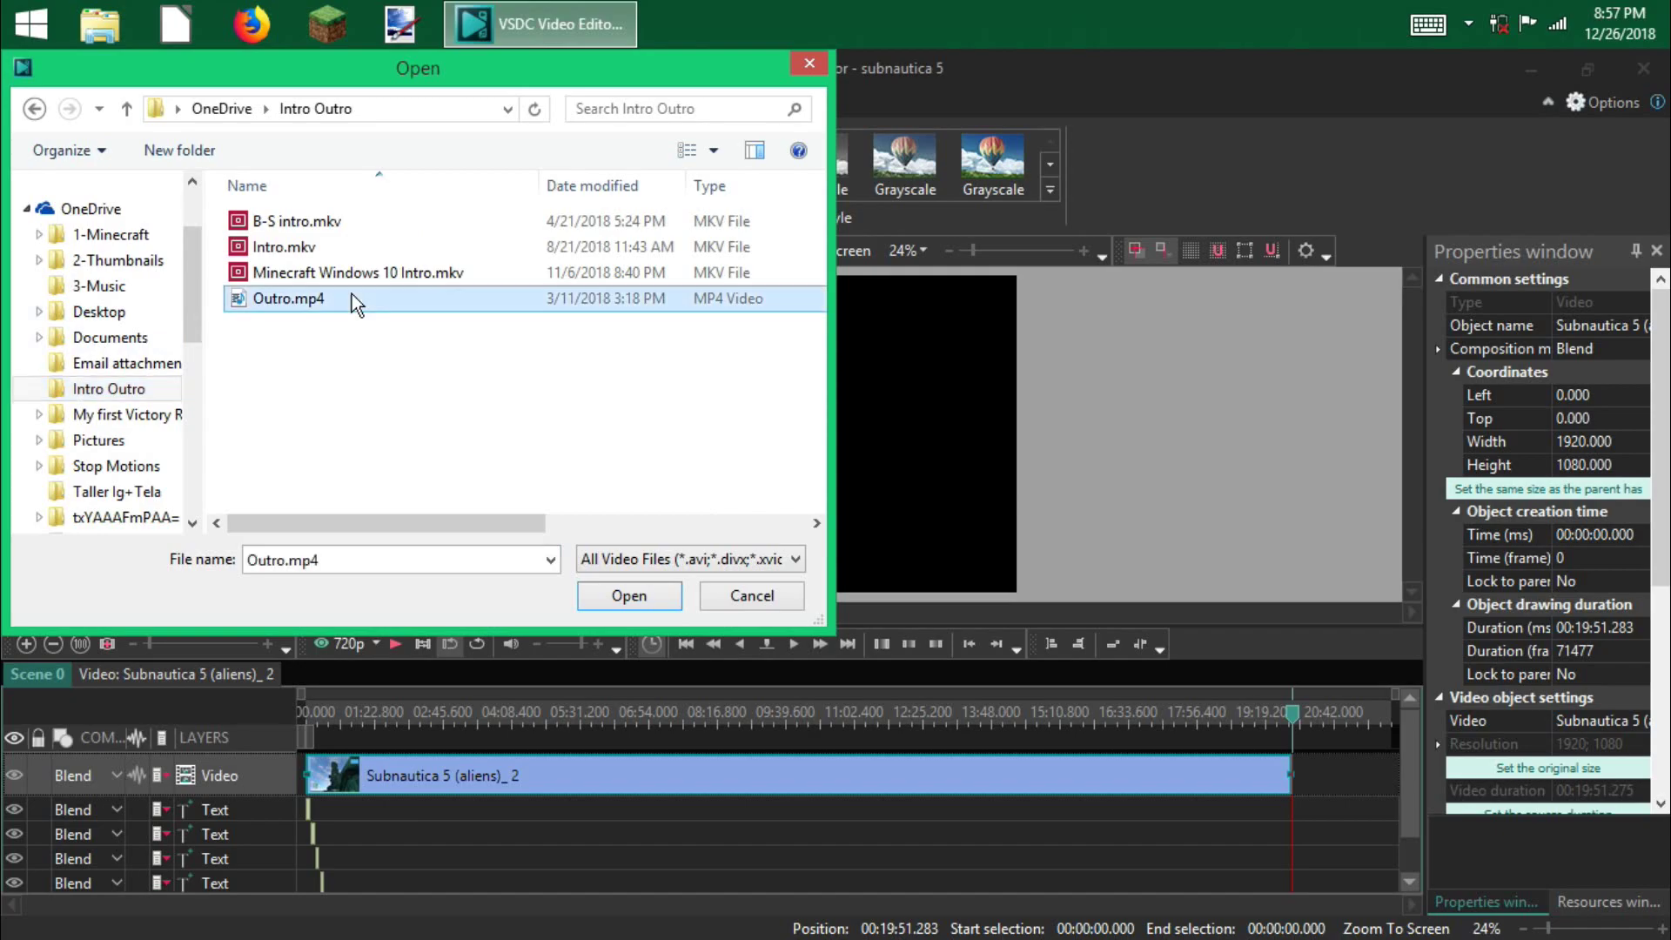
{"action": "left_click", "coordinate": [618, 599]}
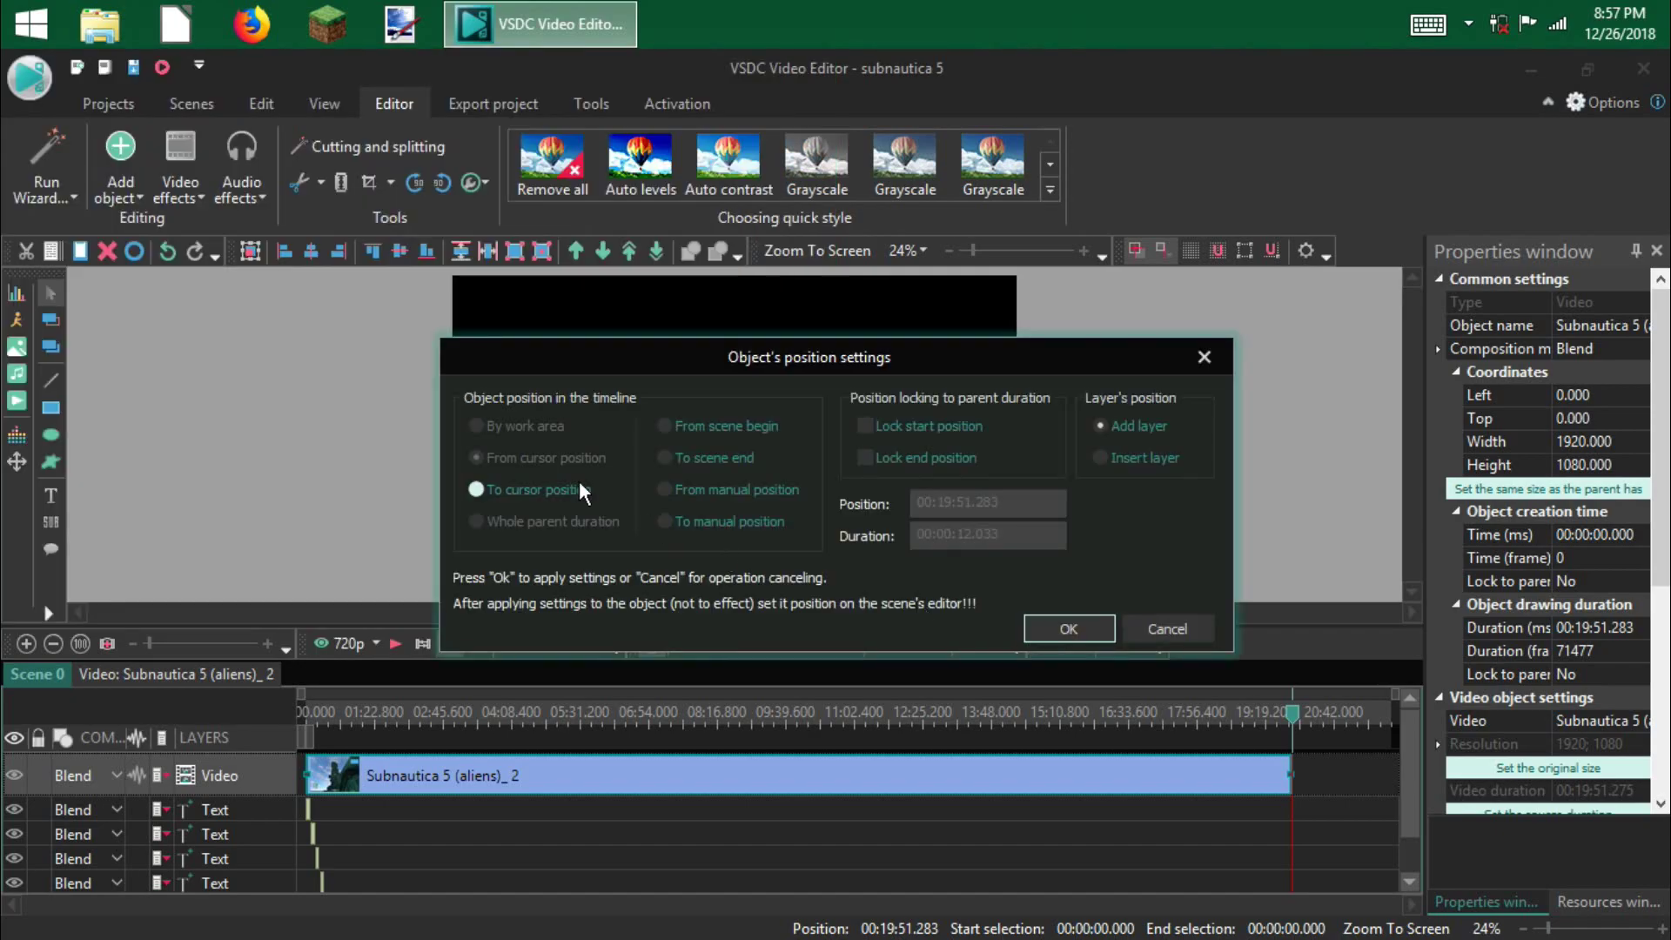
{"action": "left_click", "coordinate": [1025, 627]}
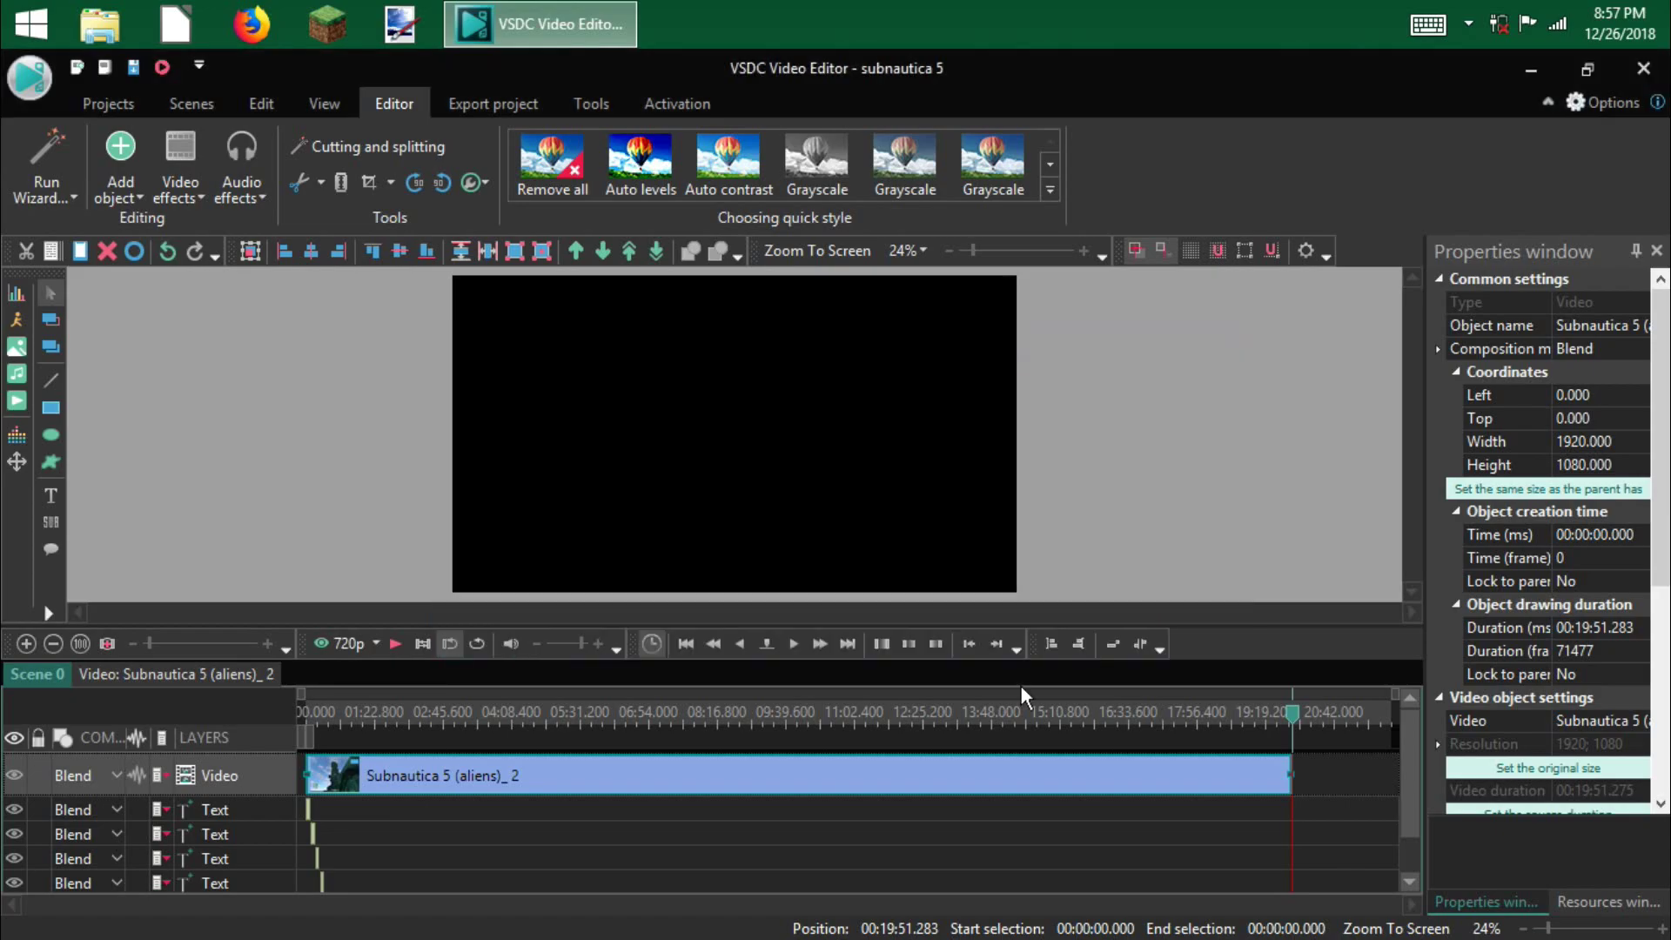
- Shift the outro clip two seconds later so it starts at 00:19:53.283
{"action": "double_click", "coordinate": [821, 650]}
{"action": "left_click_drag", "start_coordinate": [901, 627], "coordinate": [901, 615]}
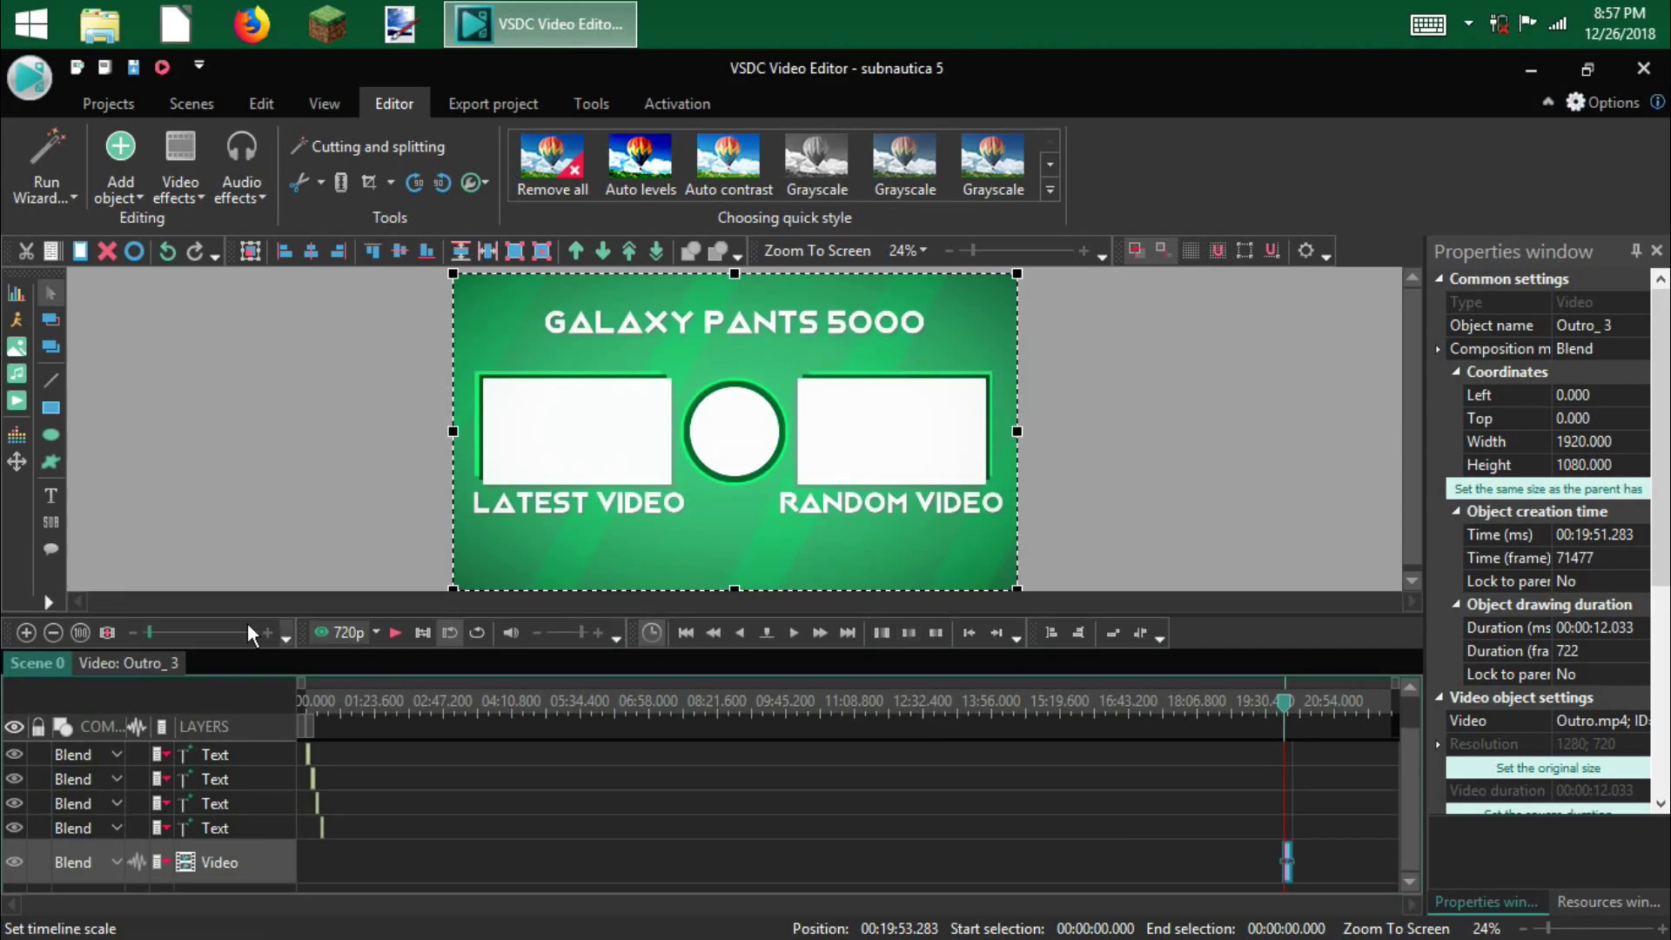
{"action": "left_click_drag", "start_coordinate": [150, 633], "coordinate": [210, 633]}
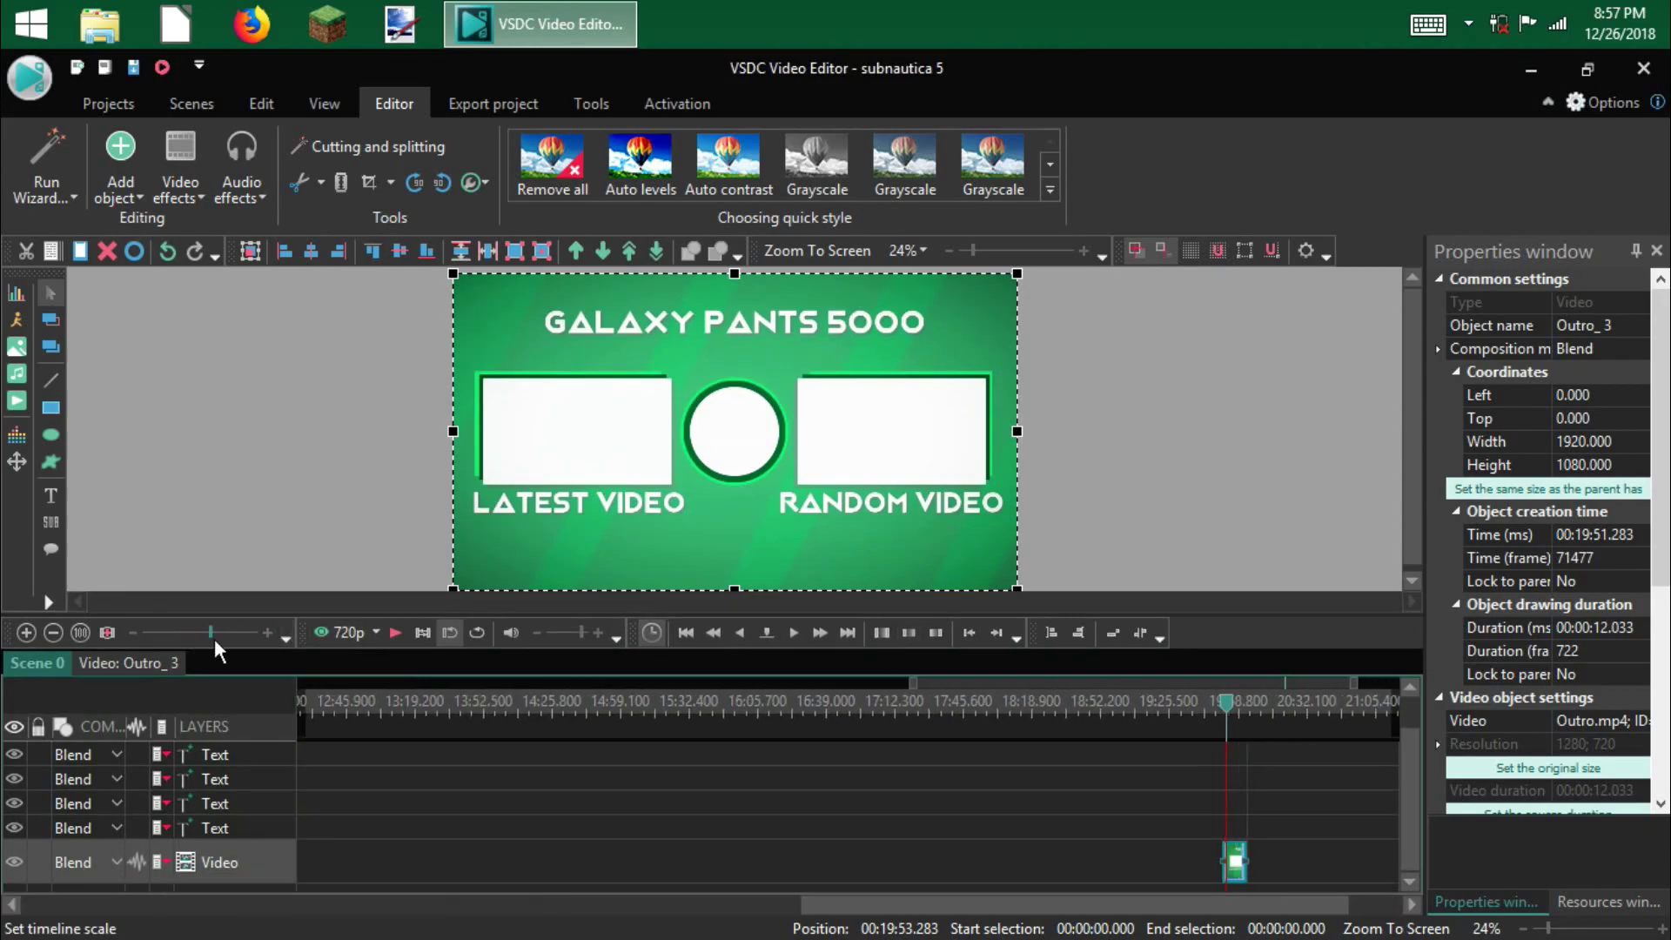
{"action": "left_click_drag", "start_coordinate": [1241, 873], "coordinate": [1246, 870]}
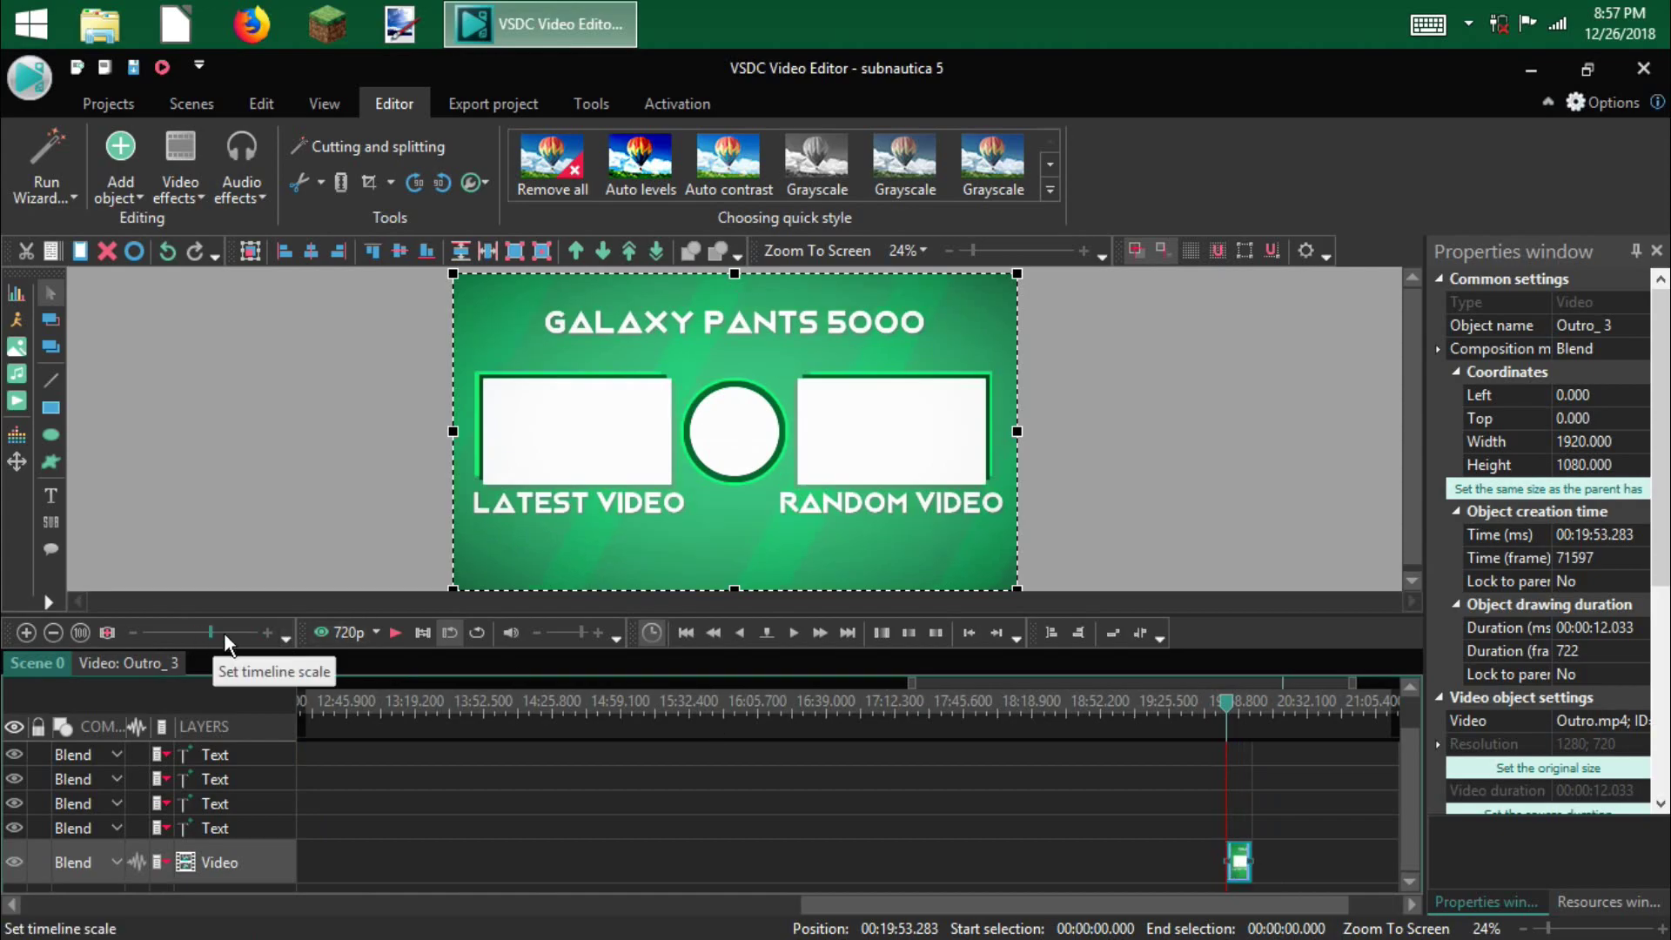
- Set the outro clip's audio volume to 13.0 dB
{"action": "scroll", "coordinate": [1662, 578], "scroll_direction": "down", "scroll_amount": 1}
{"action": "scroll", "coordinate": [1662, 579], "scroll_direction": "down", "scroll_amount": 4}
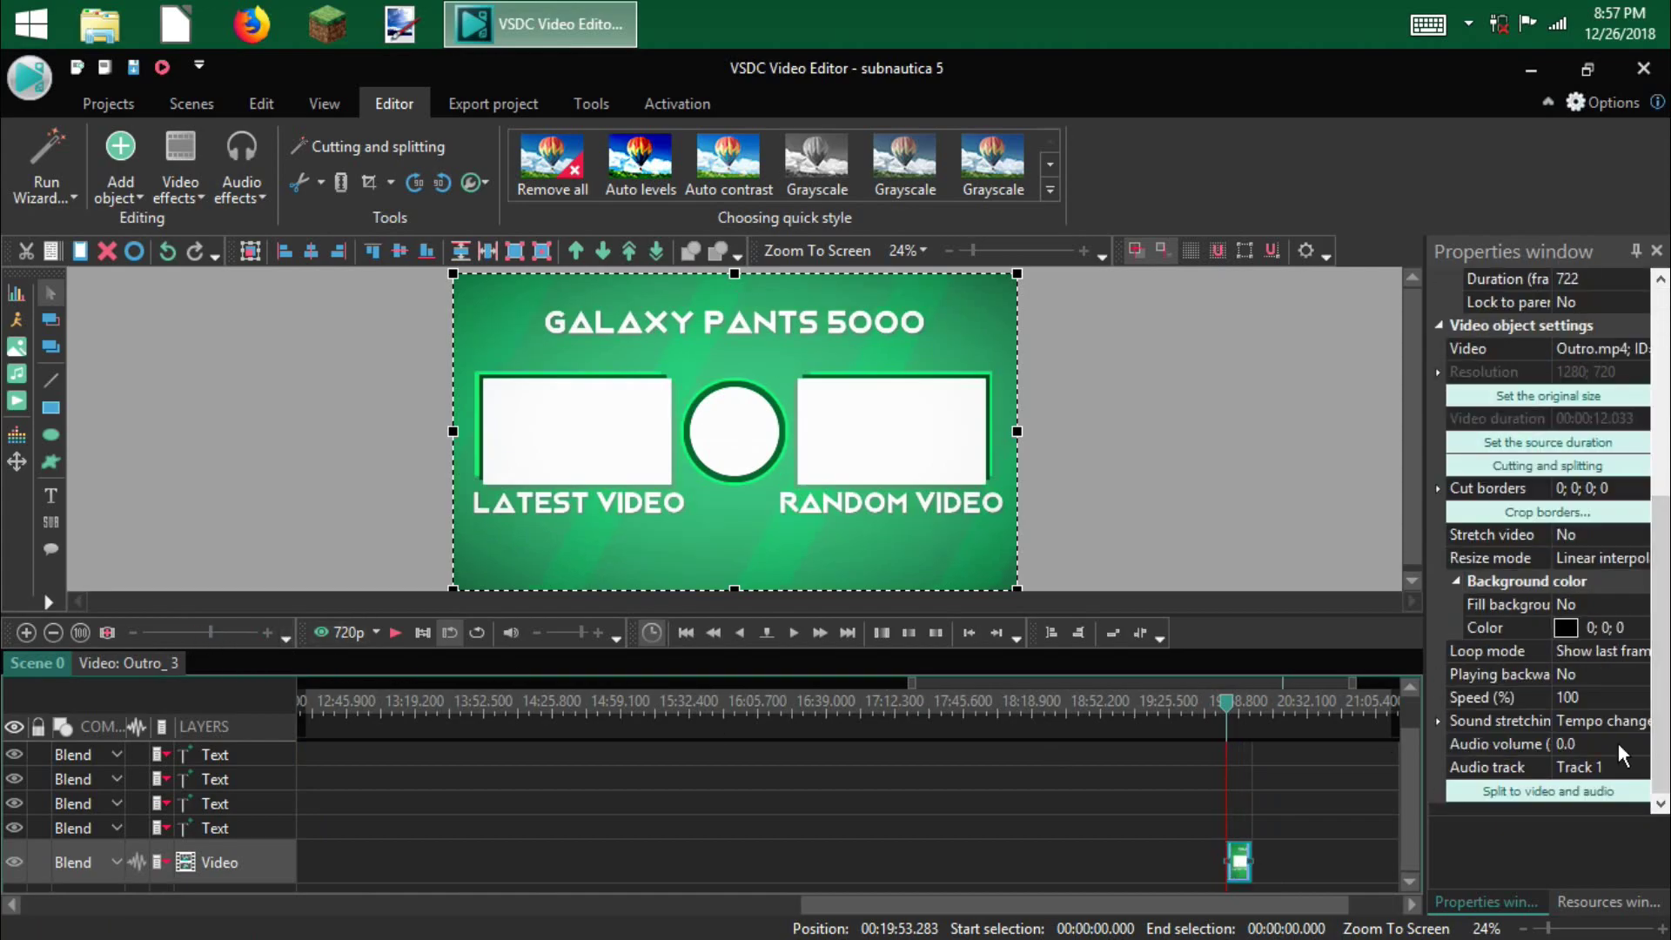
{"action": "left_click", "coordinate": [1613, 748]}
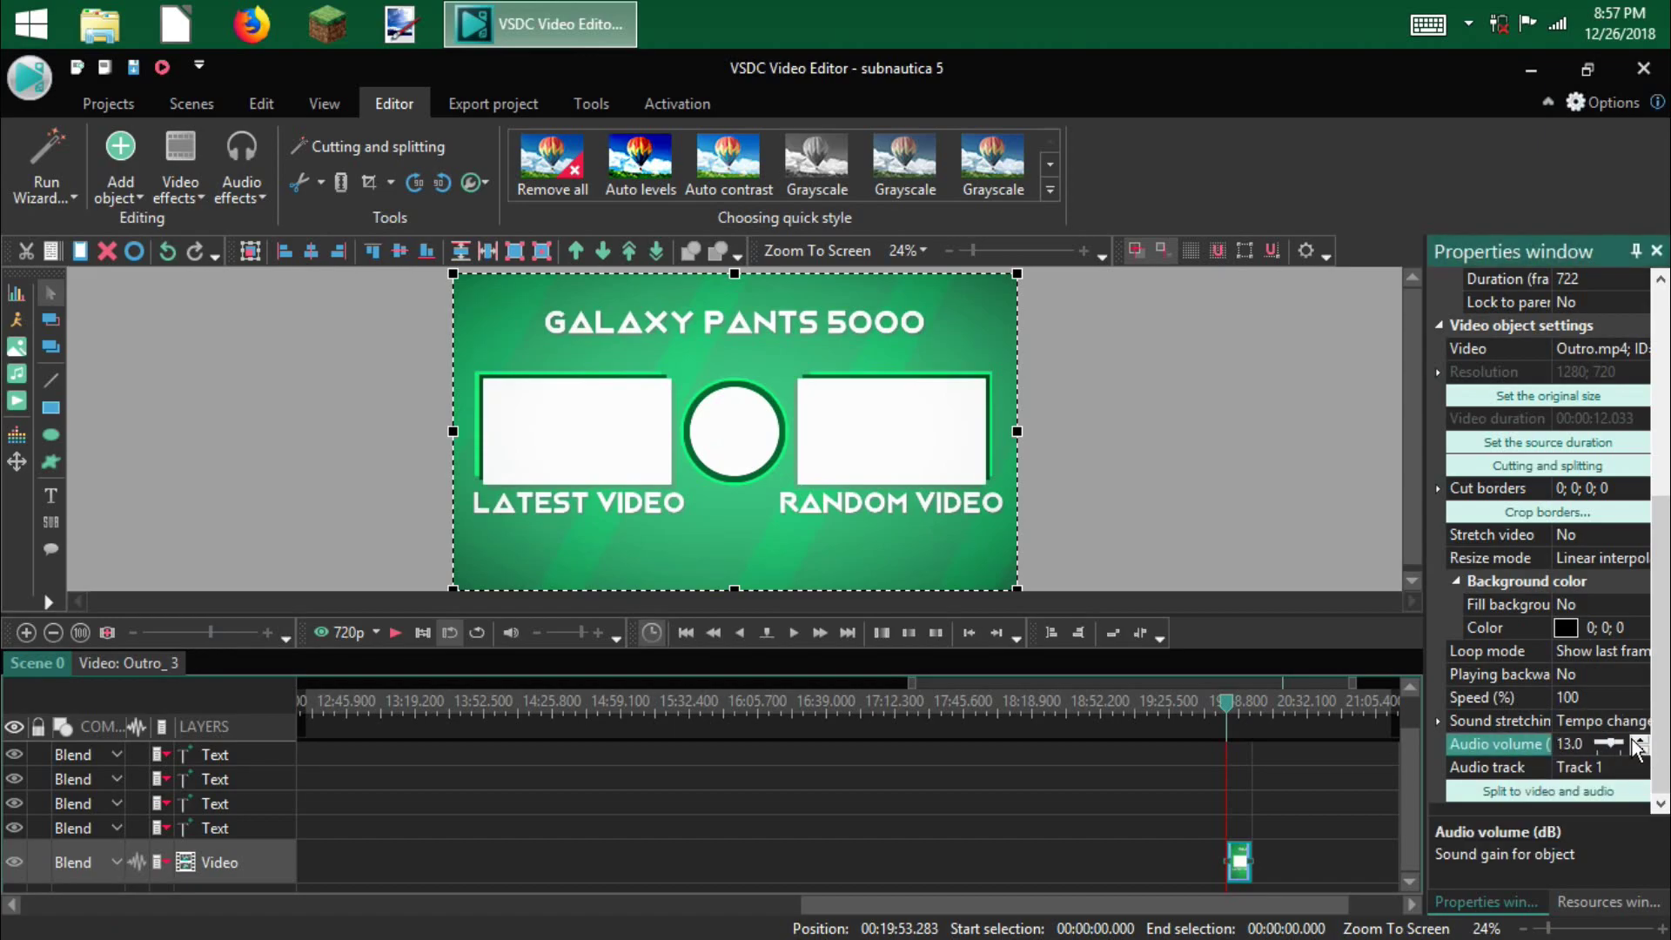
{"action": "left_click", "coordinate": [754, 786]}
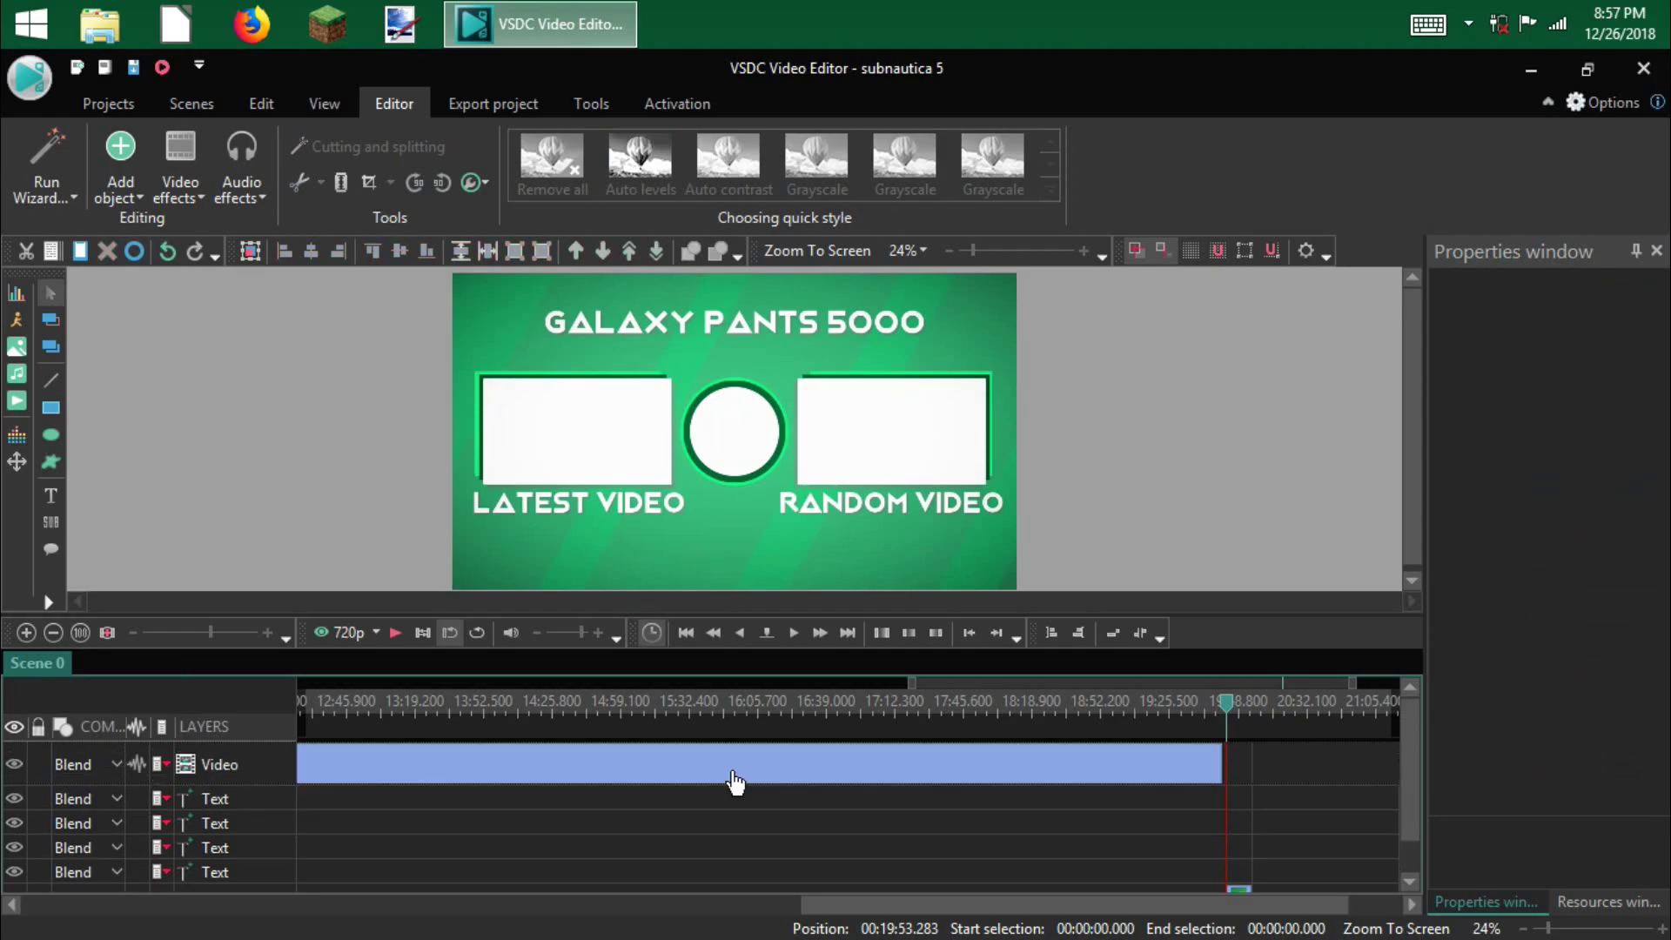
- Set the Subnautica gameplay video's audio volume to -3.0 dB
{"action": "left_click", "coordinate": [206, 773]}
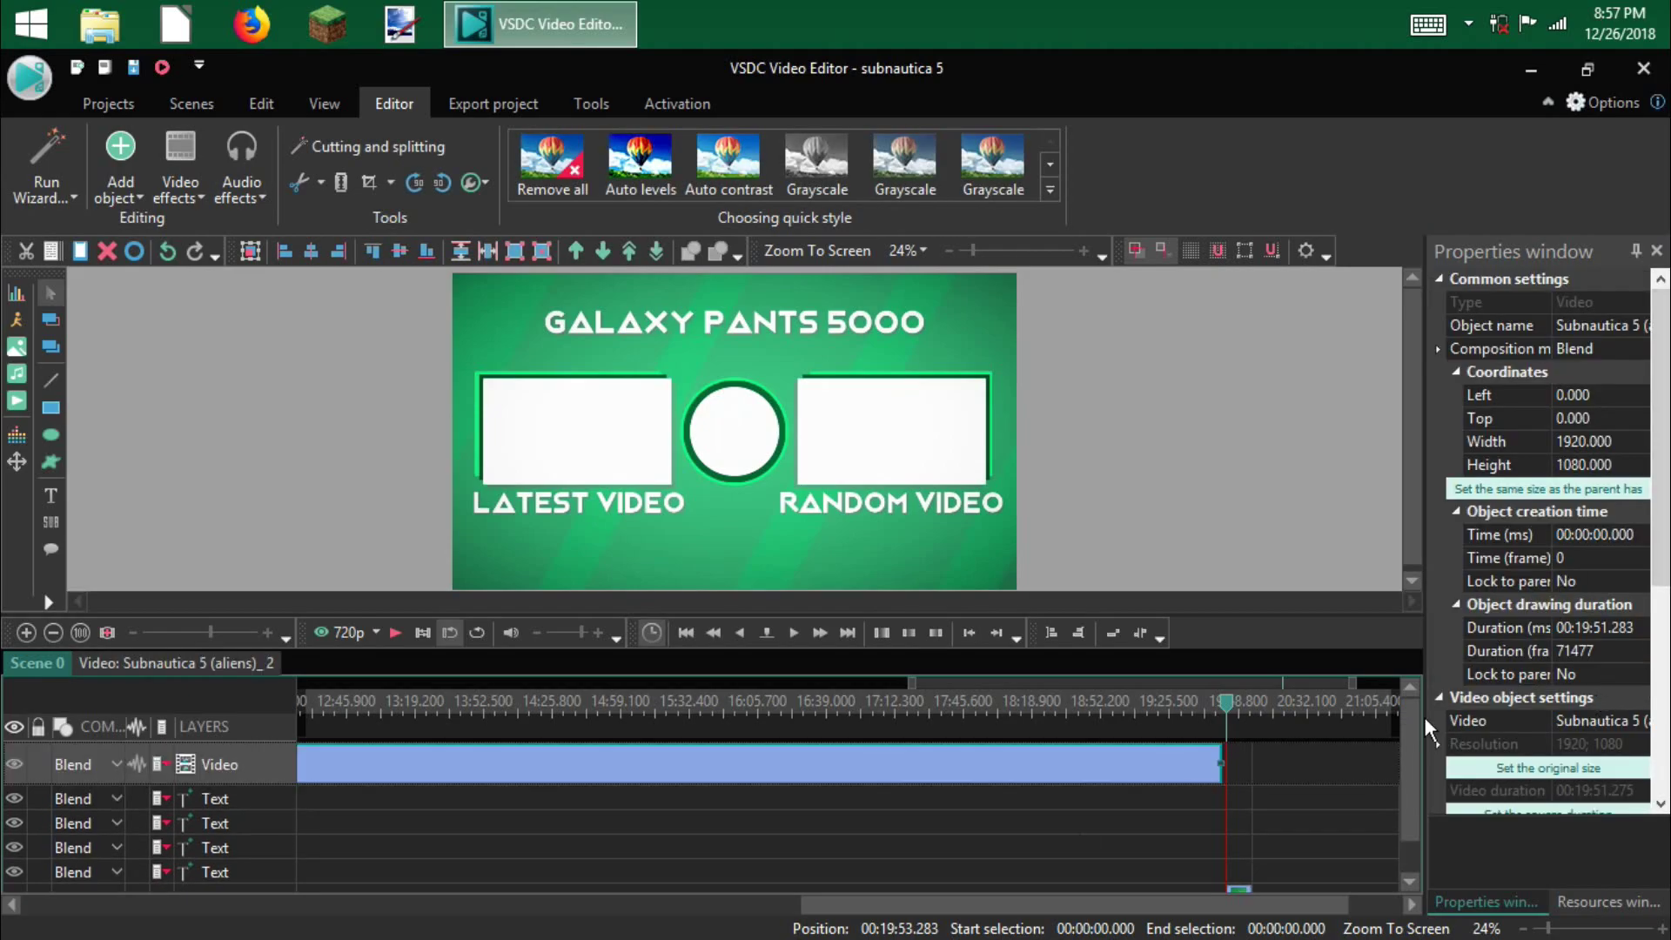
{"action": "scroll", "coordinate": [1590, 591], "scroll_direction": "down", "scroll_amount": 5}
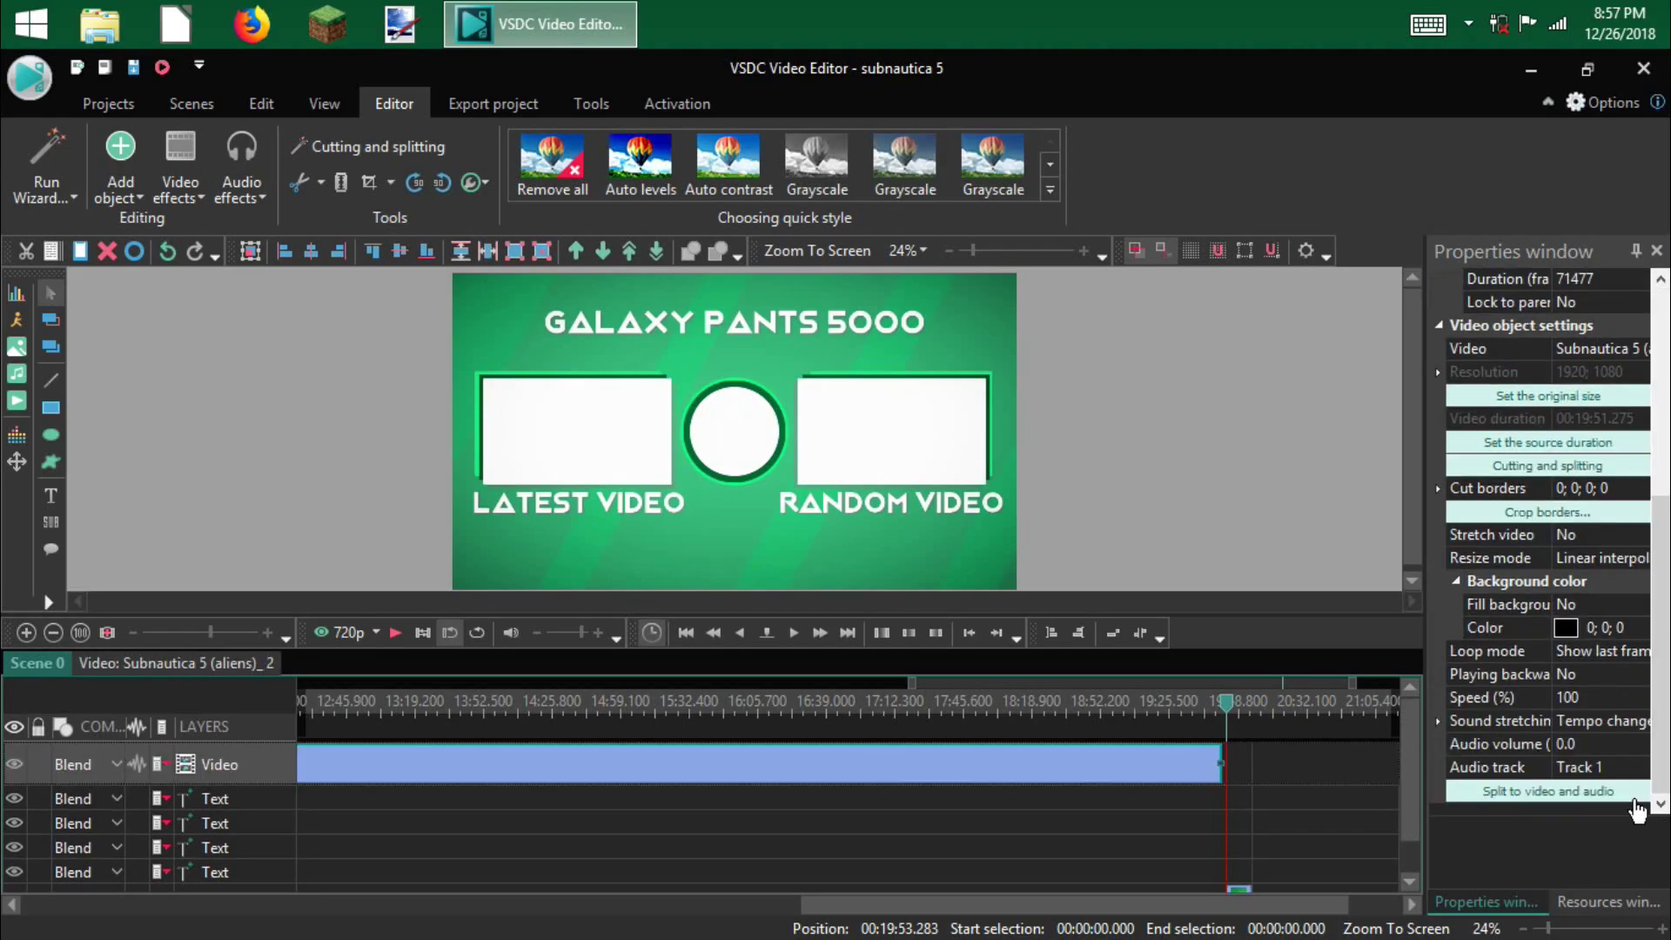
{"action": "left_click", "coordinate": [1599, 744]}
{"action": "left_click", "coordinate": [1641, 750]}
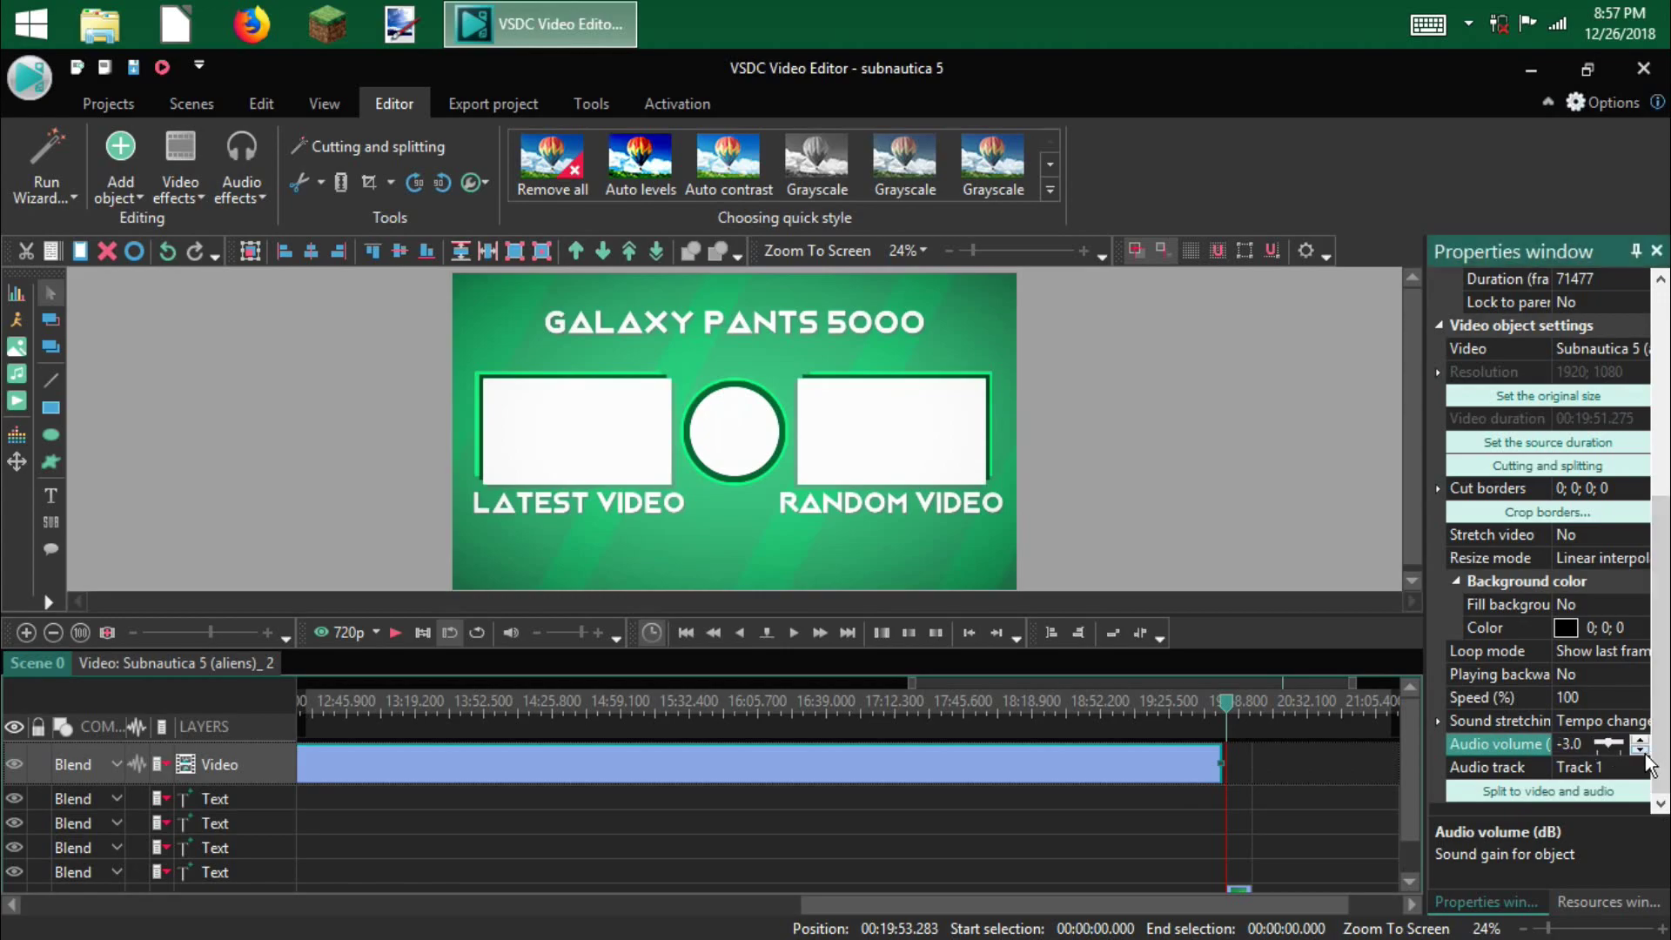
{"action": "left_click", "coordinate": [563, 757]}
{"action": "left_click", "coordinate": [770, 860]}
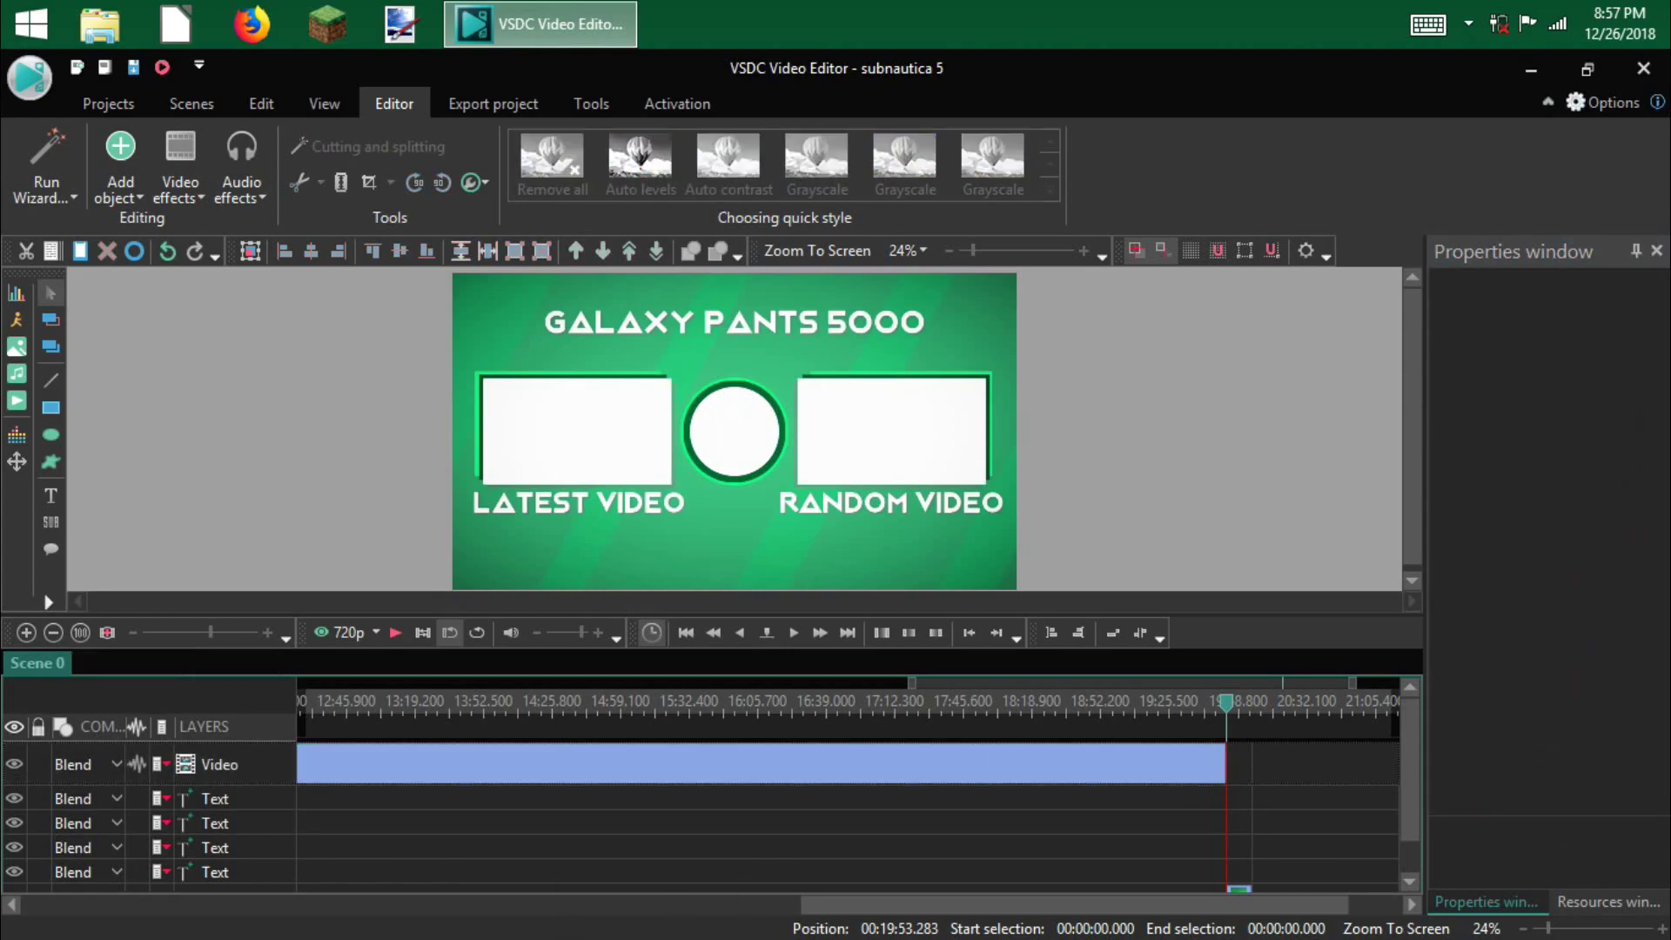
{"action": "left_click_drag", "start_coordinate": [887, 903], "coordinate": [327, 882]}
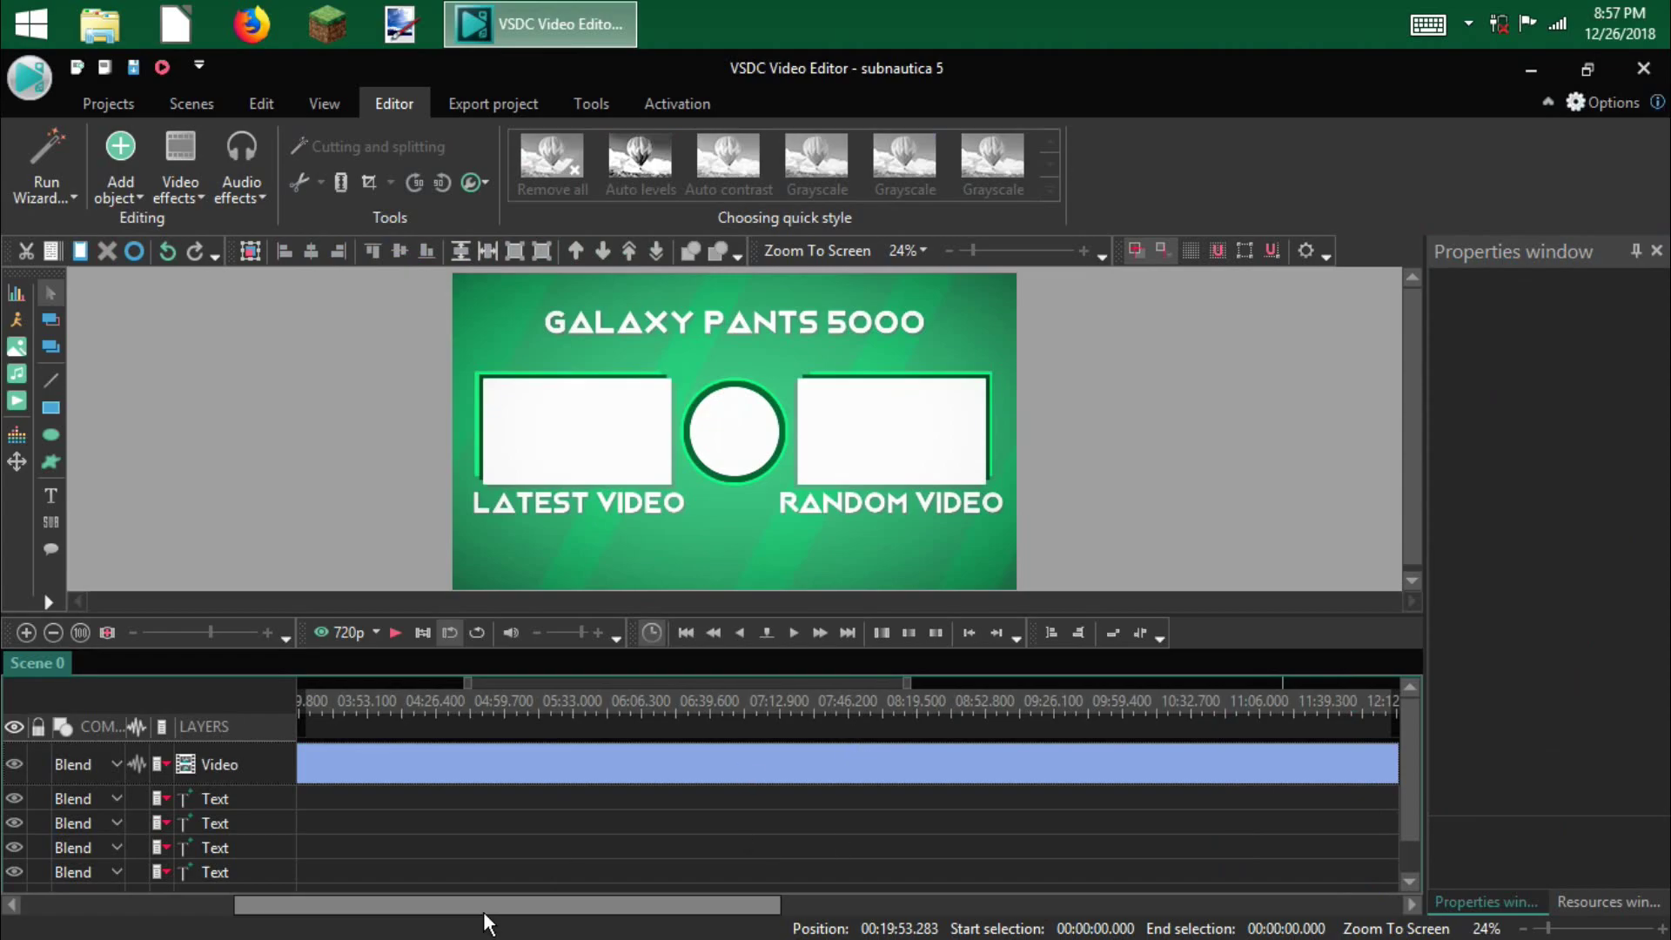
- Add a Hue/Saturation/Lightness adjustment to the outro clip, covering the whole parent duration
{"action": "left_click_drag", "start_coordinate": [484, 911], "coordinate": [1104, 914]}
{"action": "scroll", "coordinate": [719, 839], "scroll_direction": "down", "scroll_amount": 1}
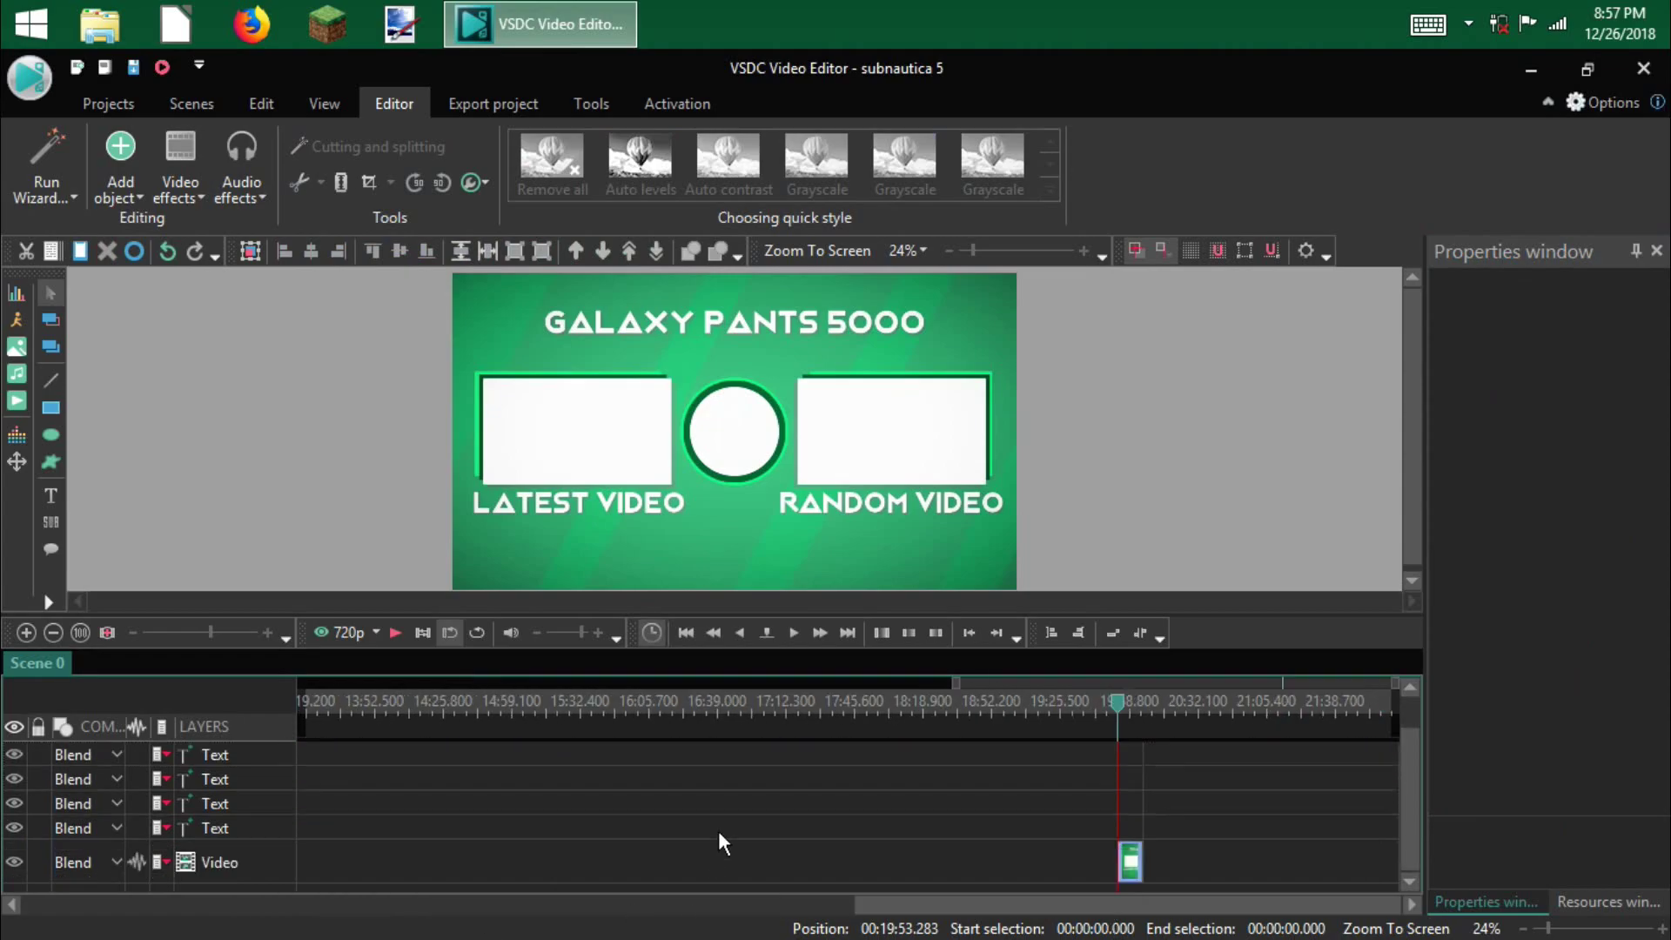
{"action": "right_click", "coordinate": [243, 866]}
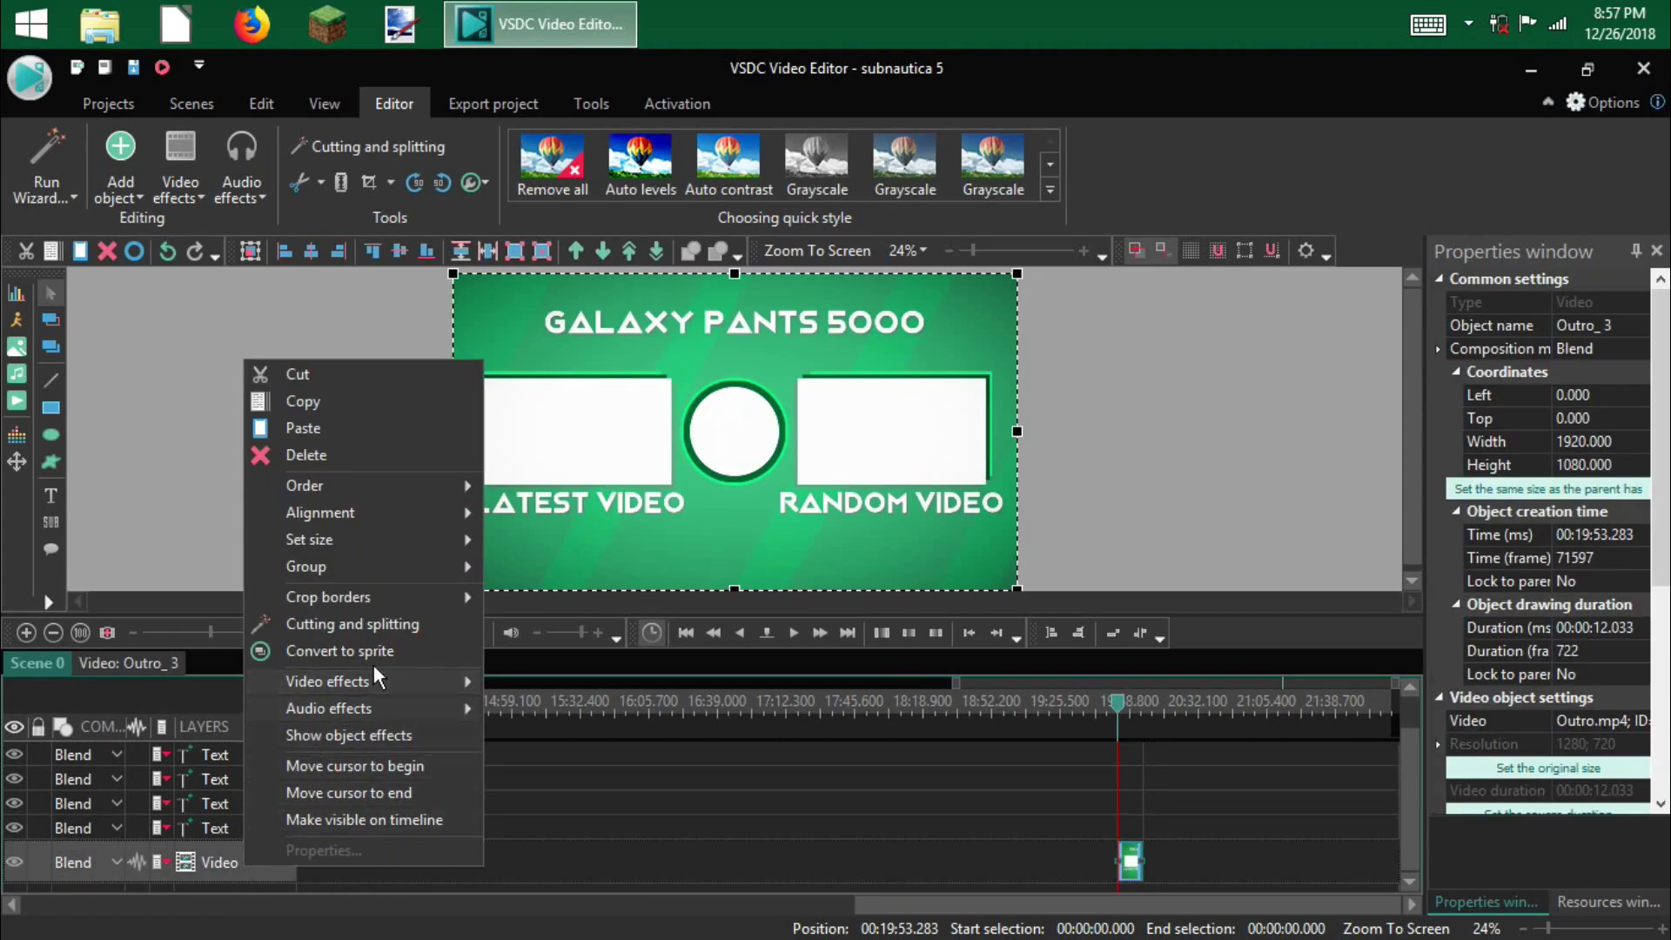
{"action": "mouse_move", "coordinate": [373, 672]}
{"action": "mouse_move", "coordinate": [583, 686]}
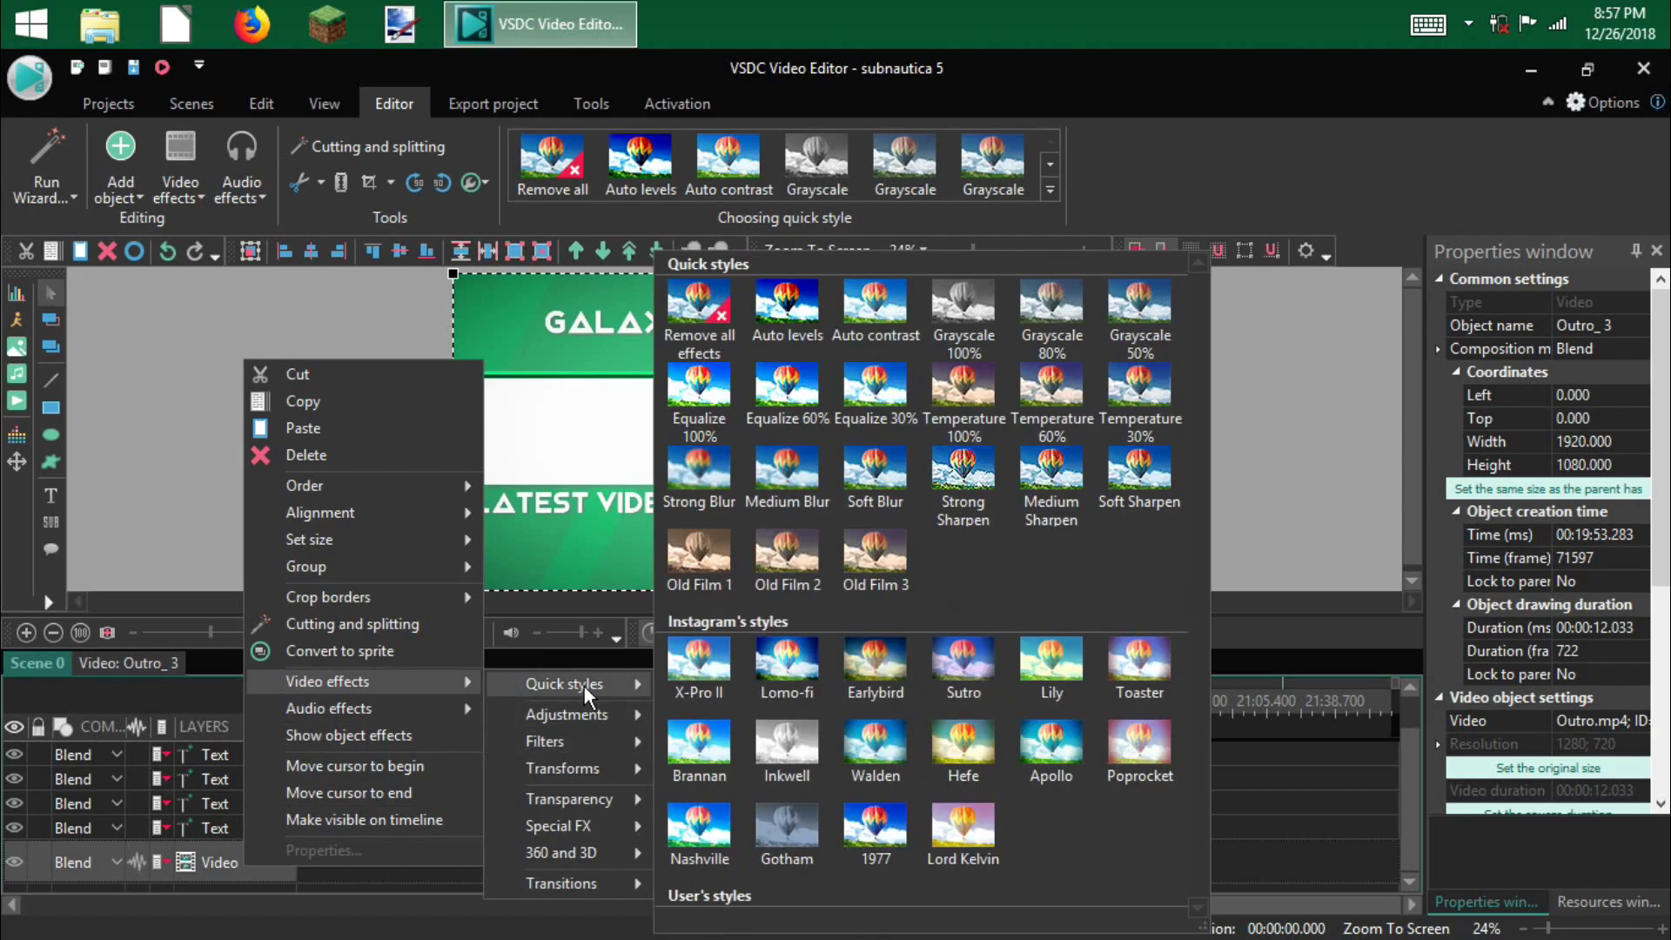
{"action": "mouse_move", "coordinate": [590, 771]}
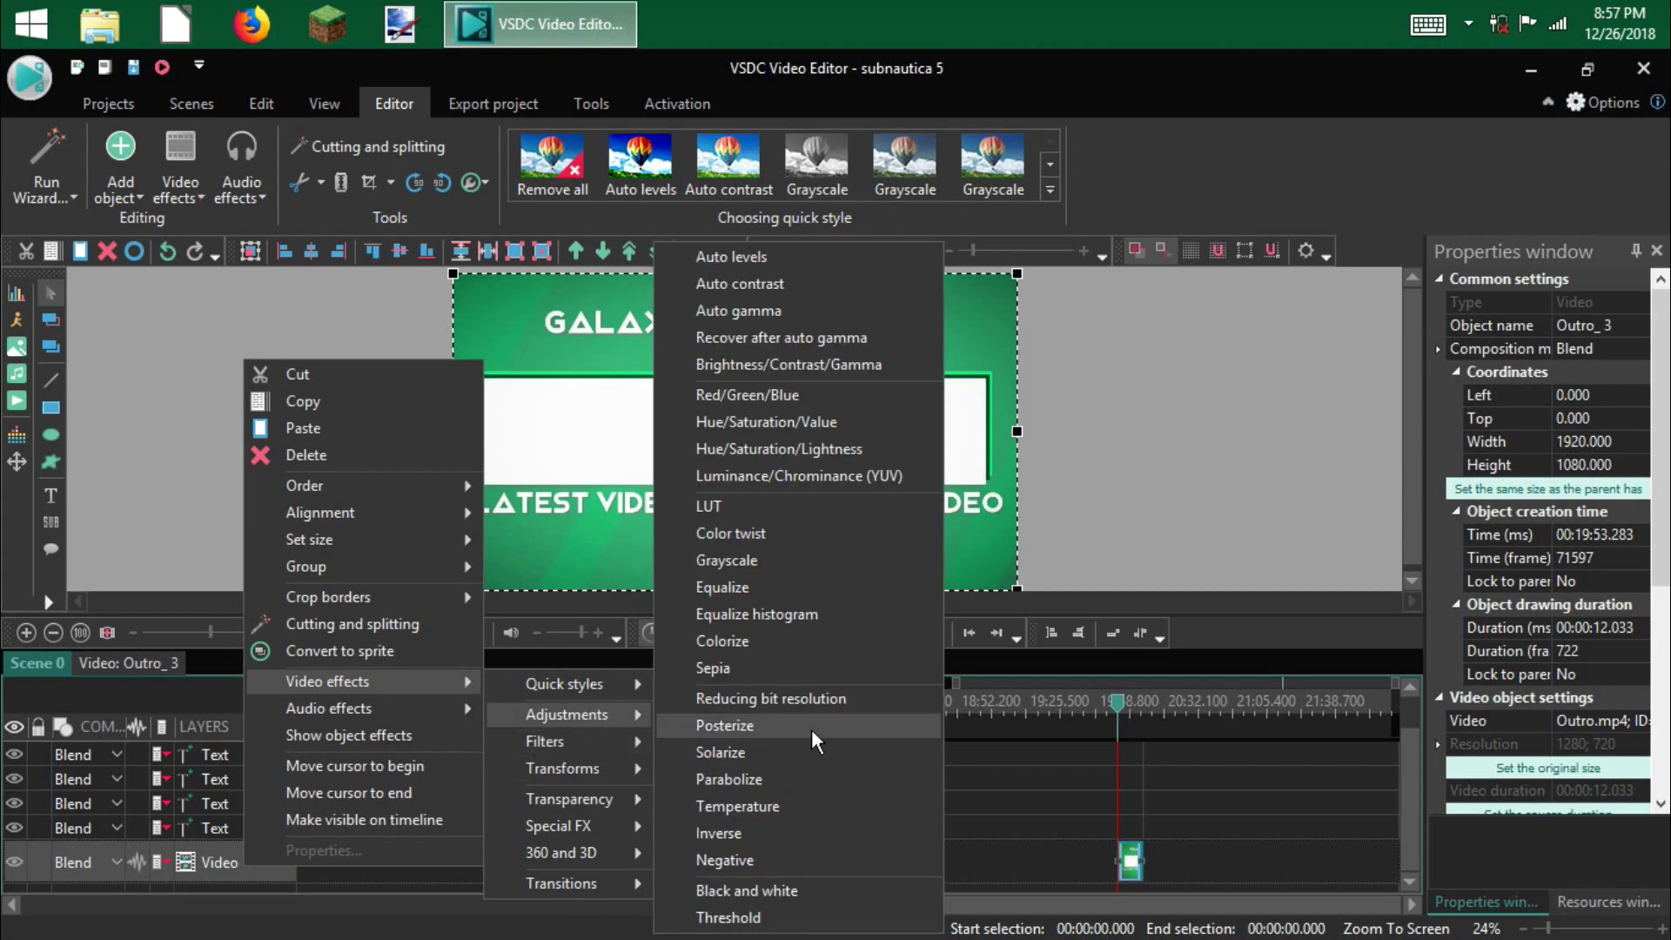
{"action": "left_click", "coordinate": [799, 451]}
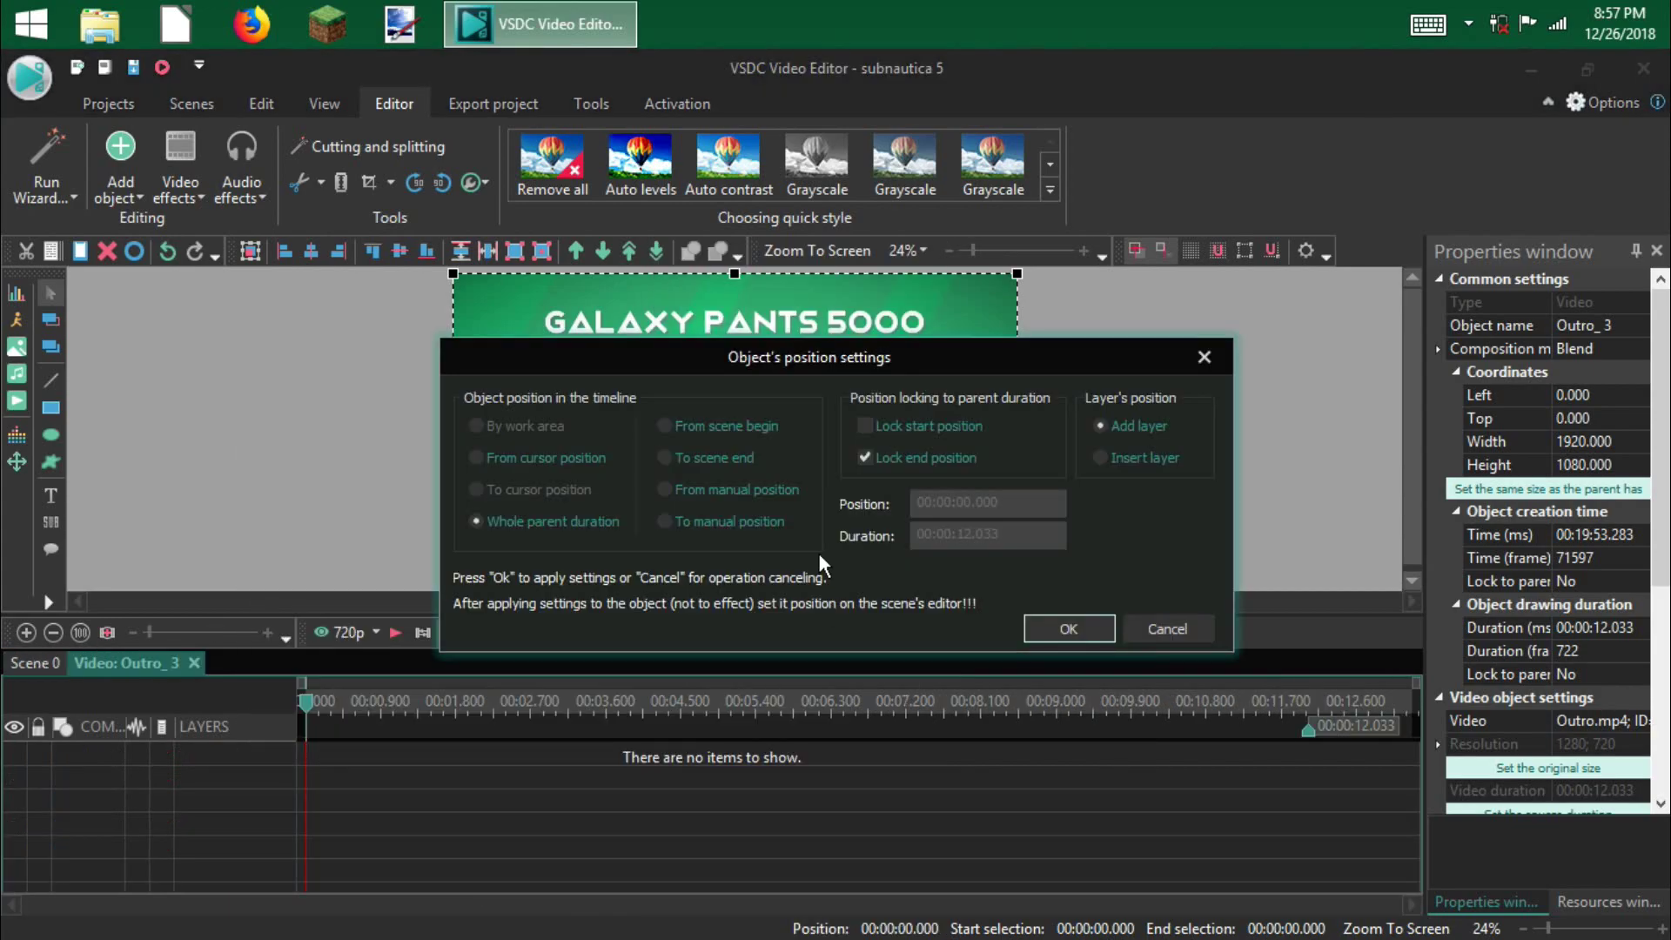
{"action": "left_click", "coordinate": [1044, 626]}
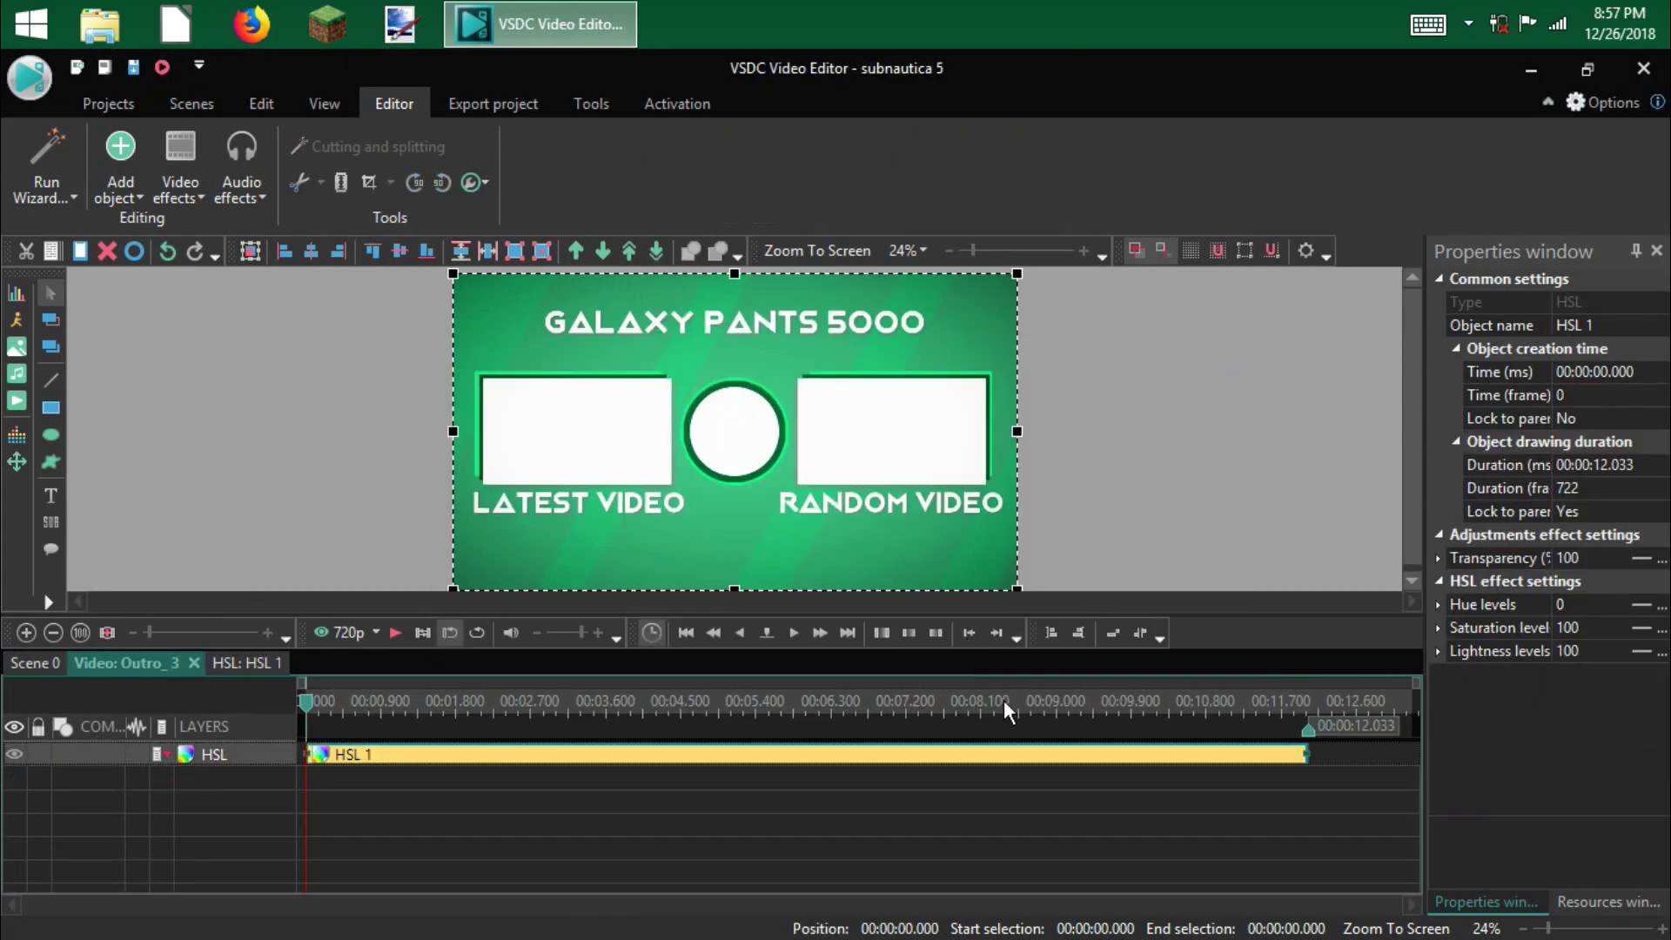
- Try a saturation level of 150 on the outro's HSL effect, preview it, and reset the saturation to 100
{"action": "left_click", "coordinate": [1618, 627]}
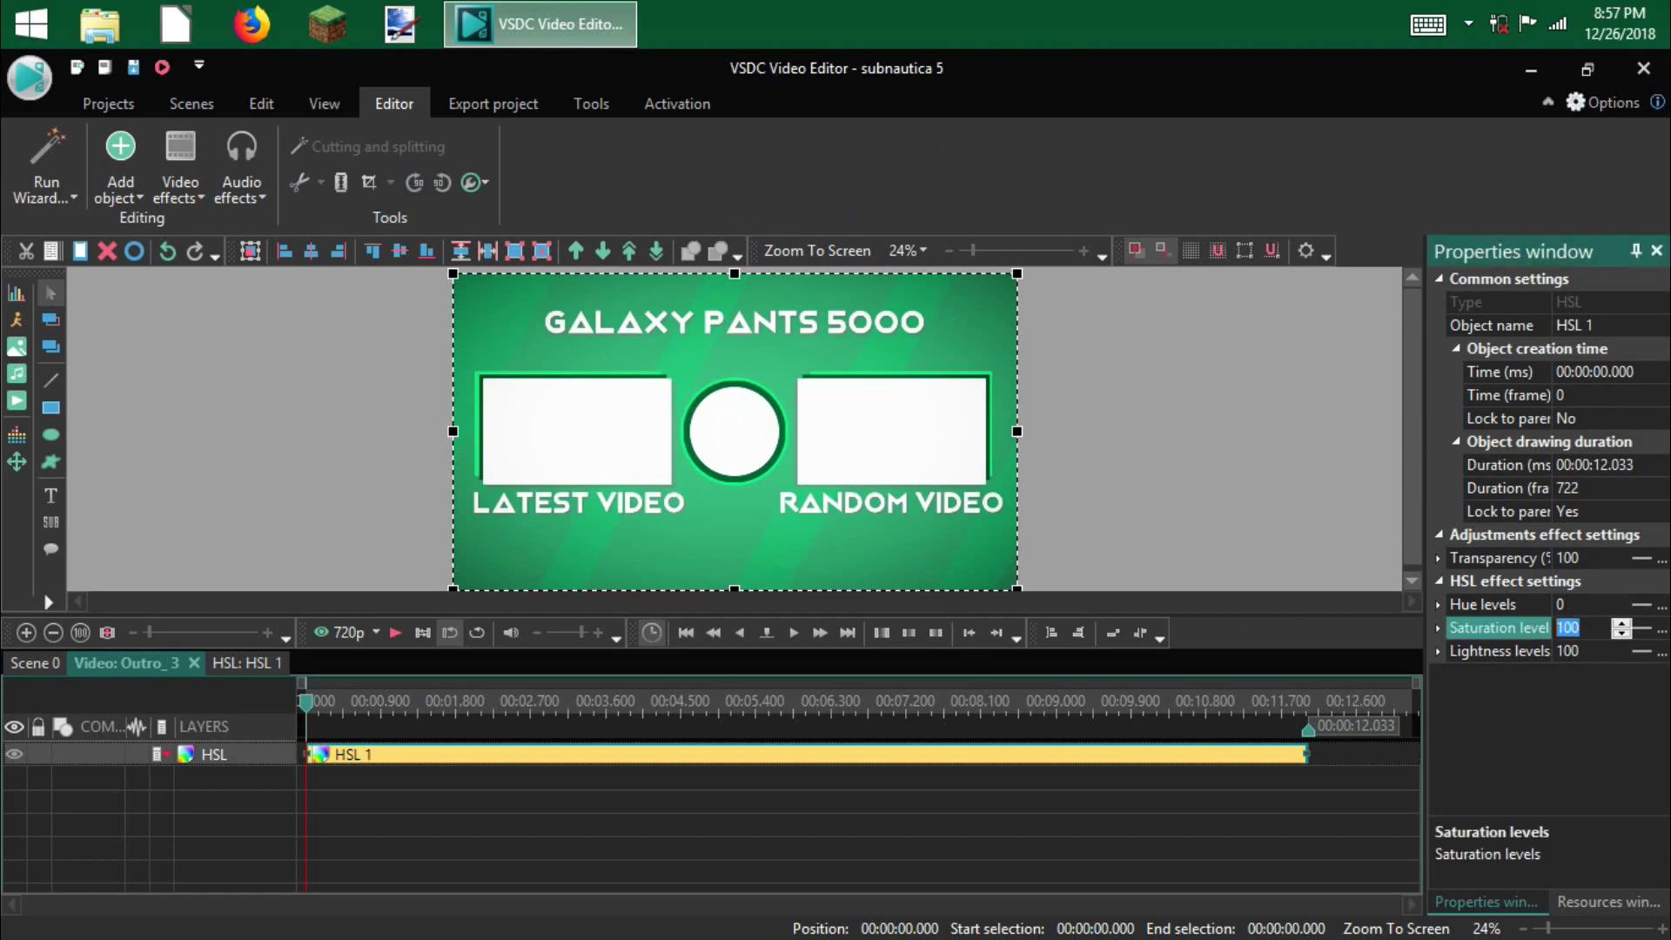
{"action": "type", "text": "15"}
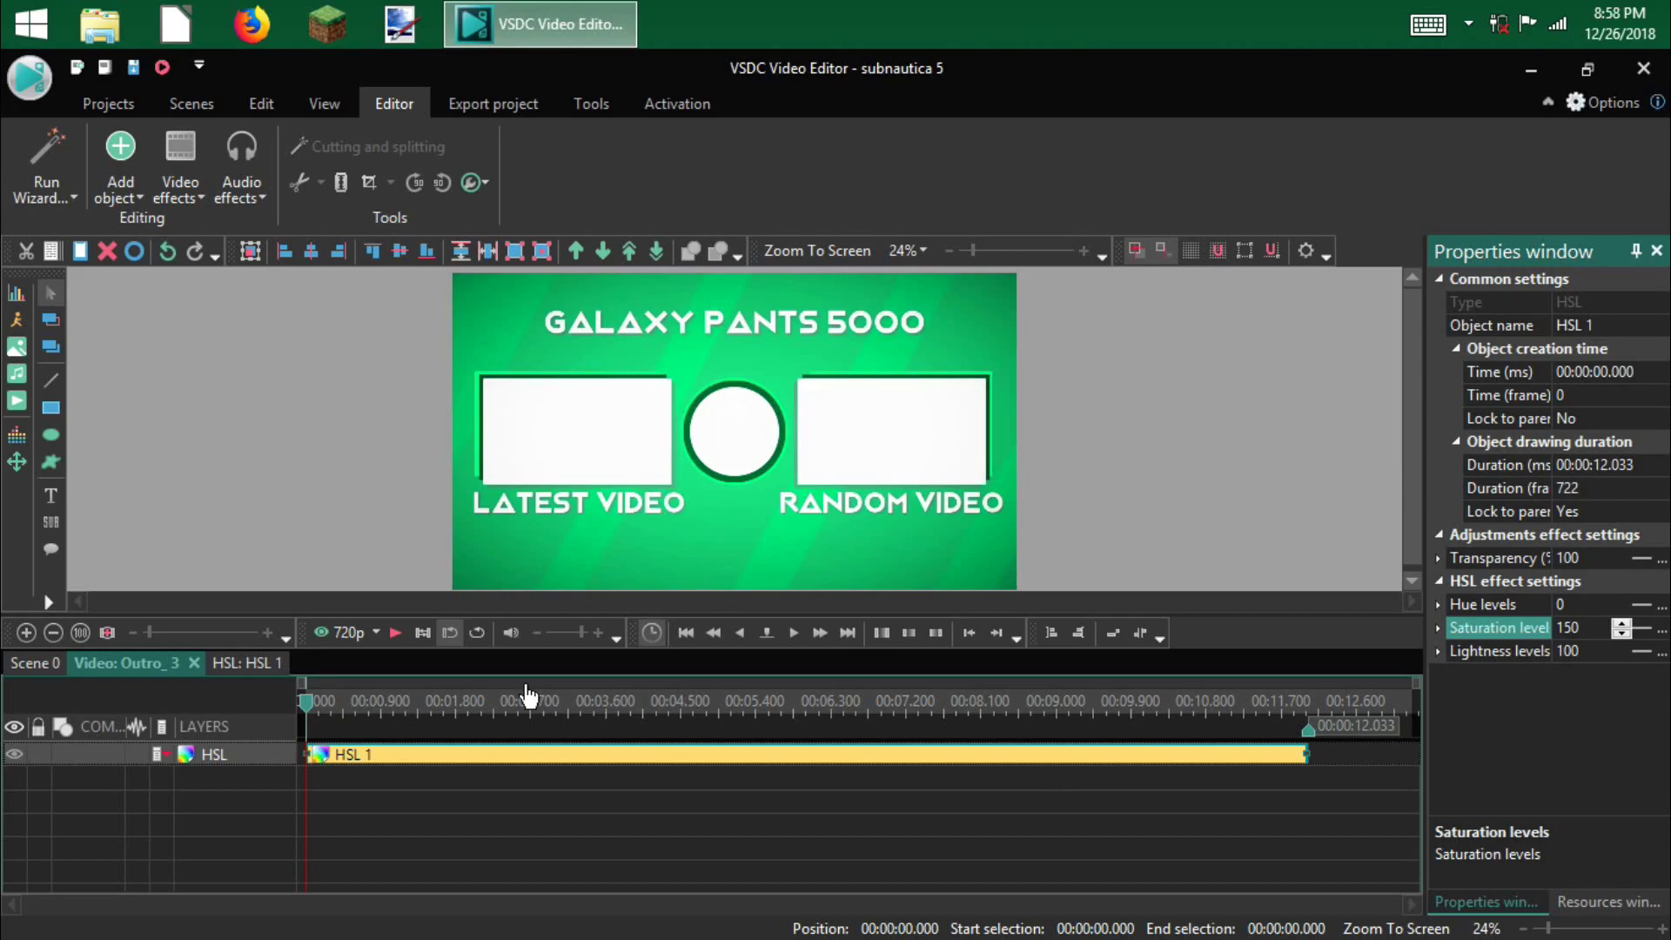
{"action": "left_click", "coordinate": [602, 703]}
{"action": "left_click", "coordinate": [374, 703]}
{"action": "left_click_drag", "start_coordinate": [374, 703], "coordinate": [248, 706]}
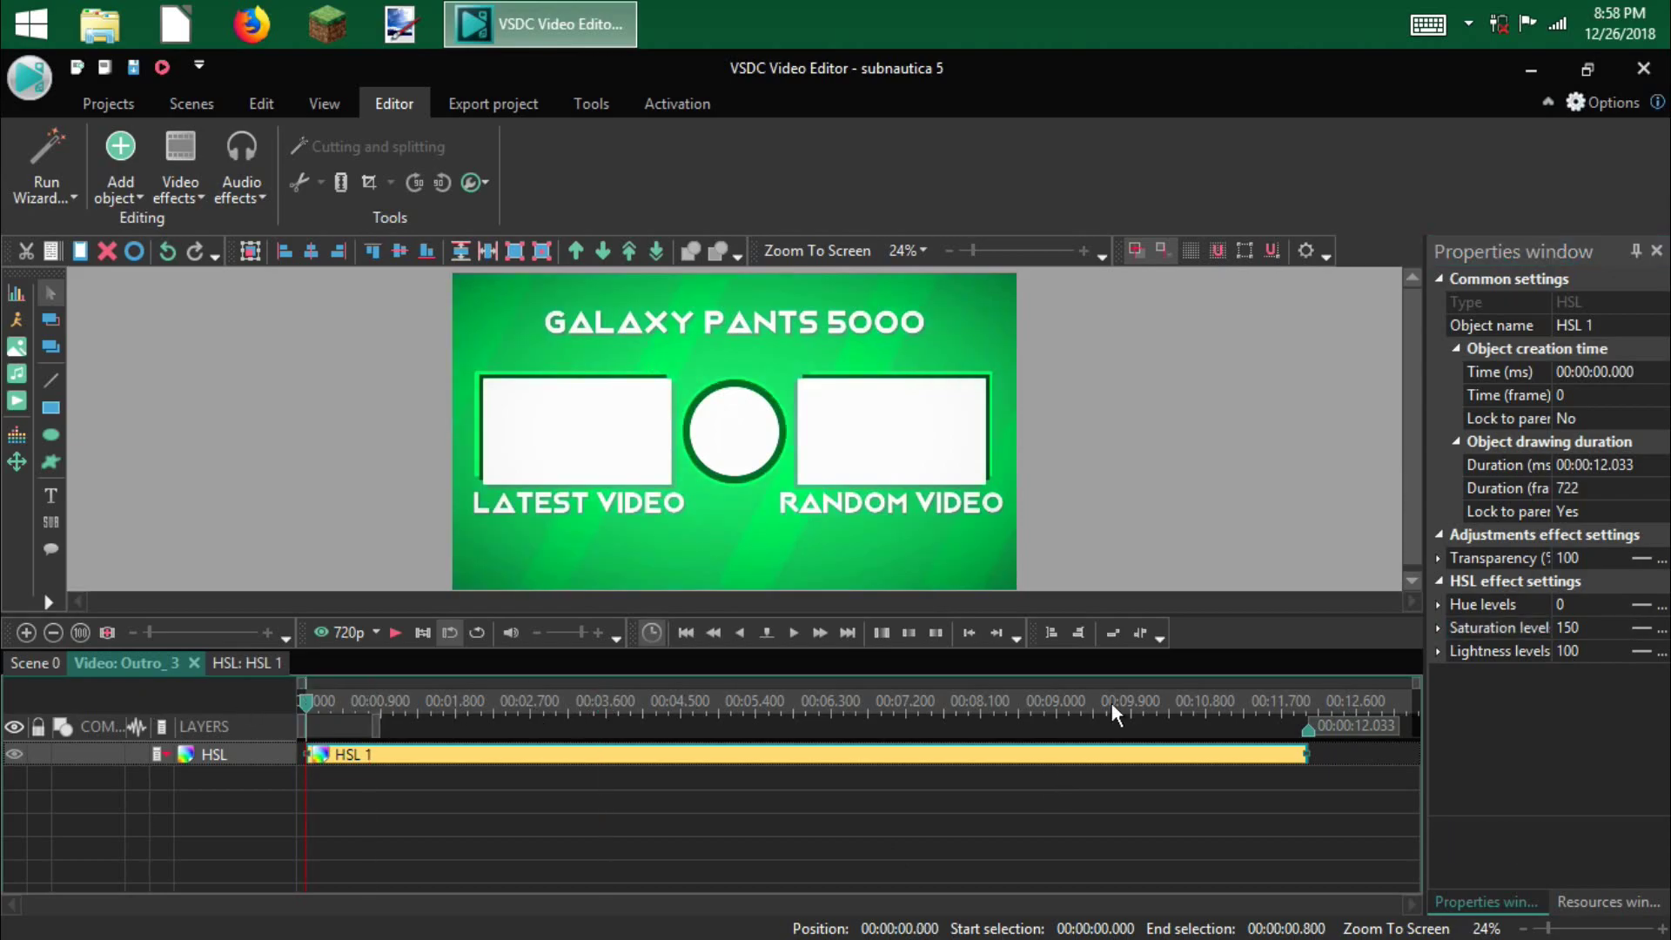
{"action": "left_click", "coordinate": [1566, 628]}
{"action": "type", "text": "100"}
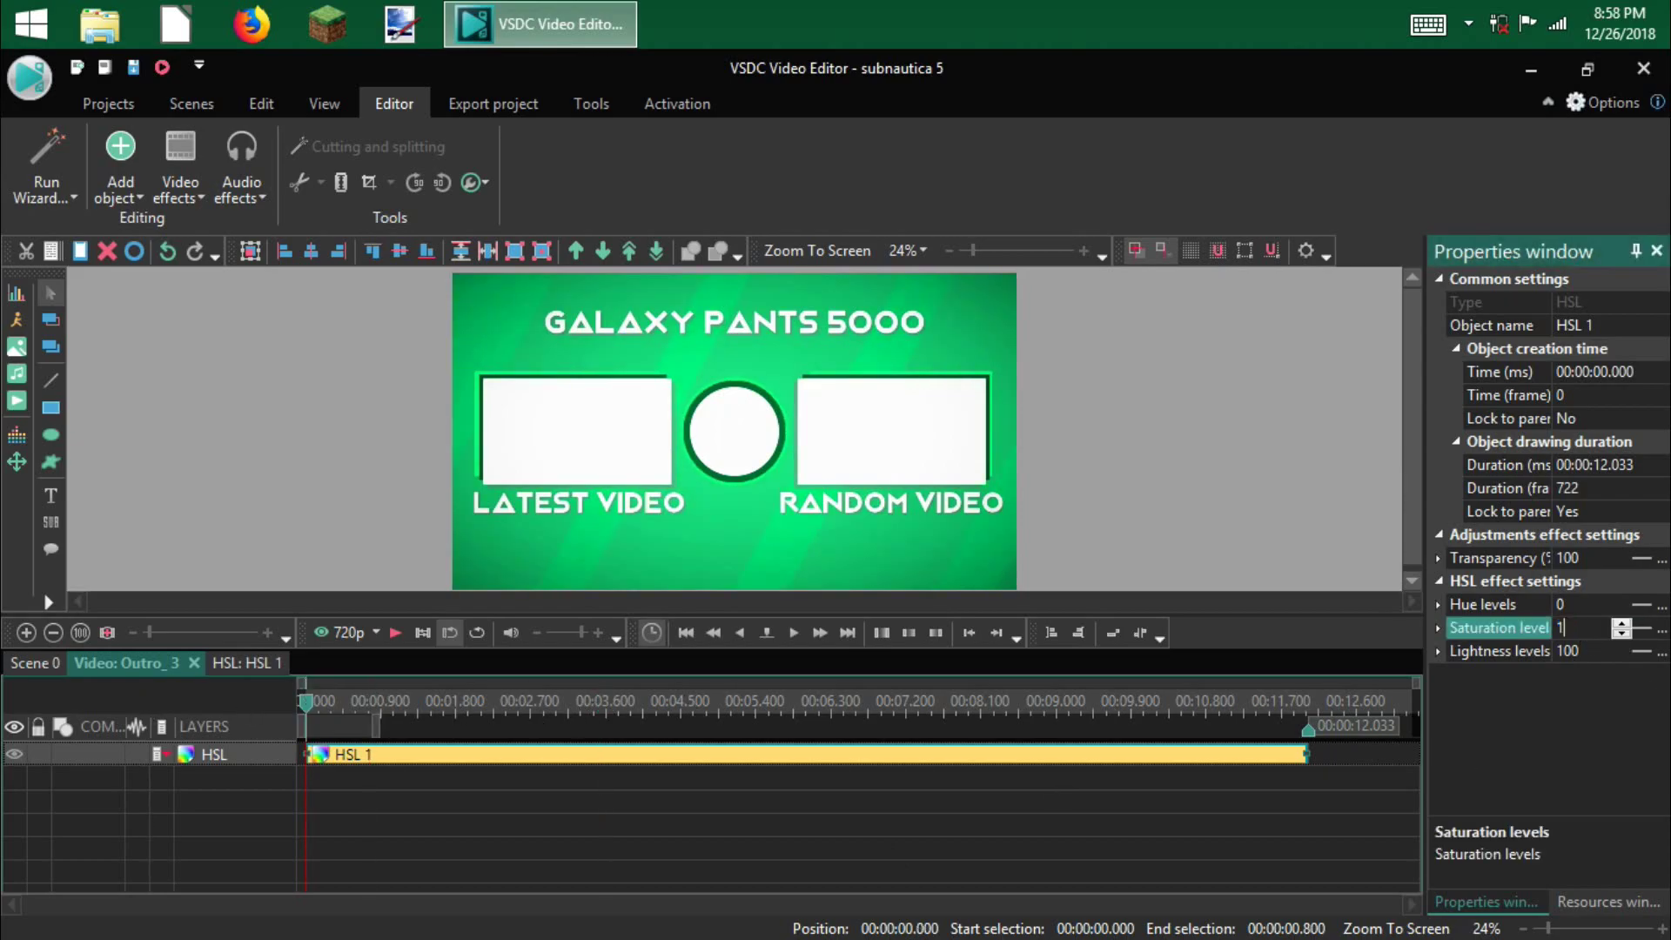
- Try a hue level of 50 on the outro's HSL effect and preview it along the clip
{"action": "left_click", "coordinate": [1561, 605]}
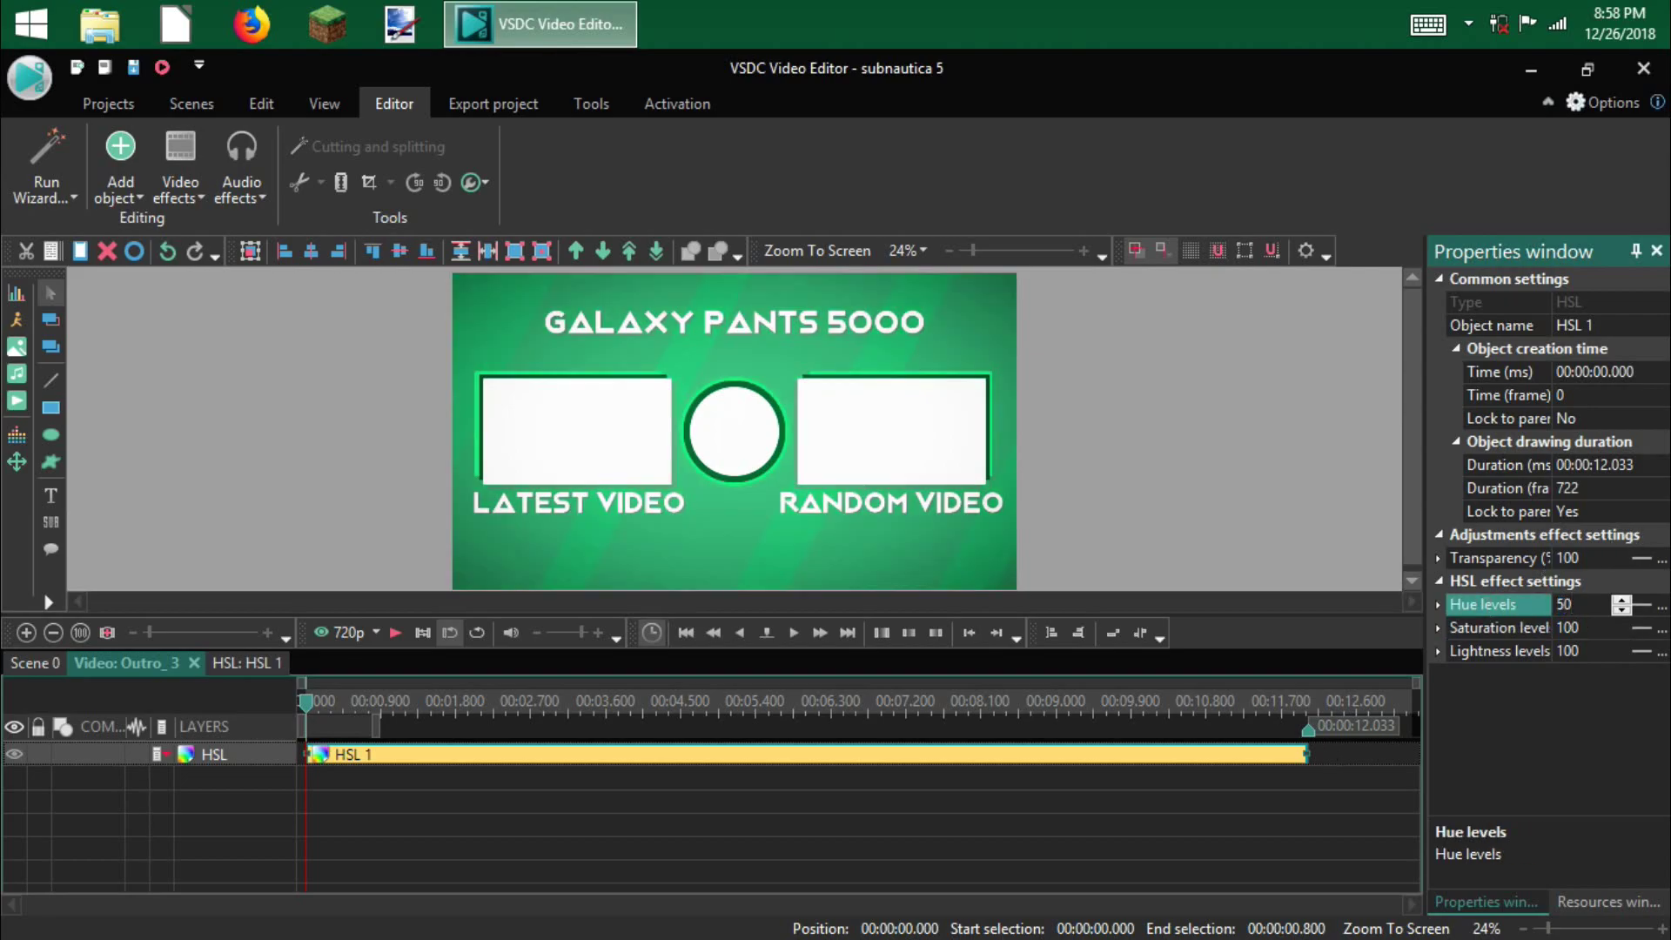
{"action": "left_click", "coordinate": [485, 718]}
{"action": "left_click_drag", "start_coordinate": [485, 716], "coordinate": [306, 715]}
{"action": "left_click", "coordinate": [1032, 696]}
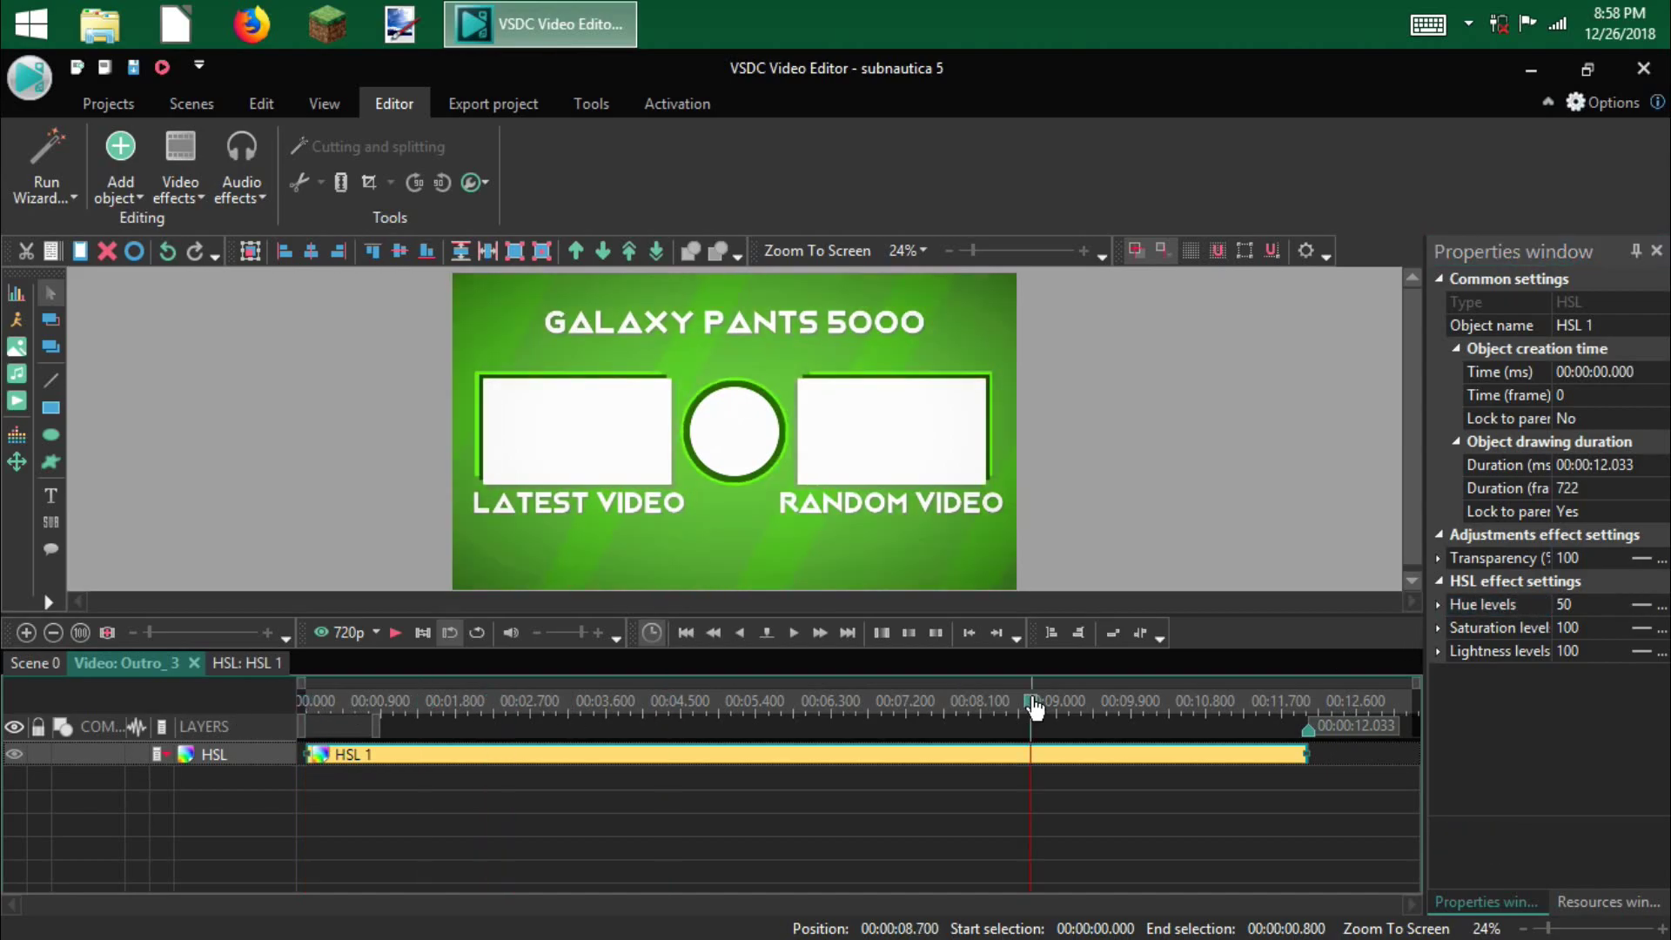
{"action": "left_click_drag", "start_coordinate": [1031, 697], "coordinate": [15, 635]}
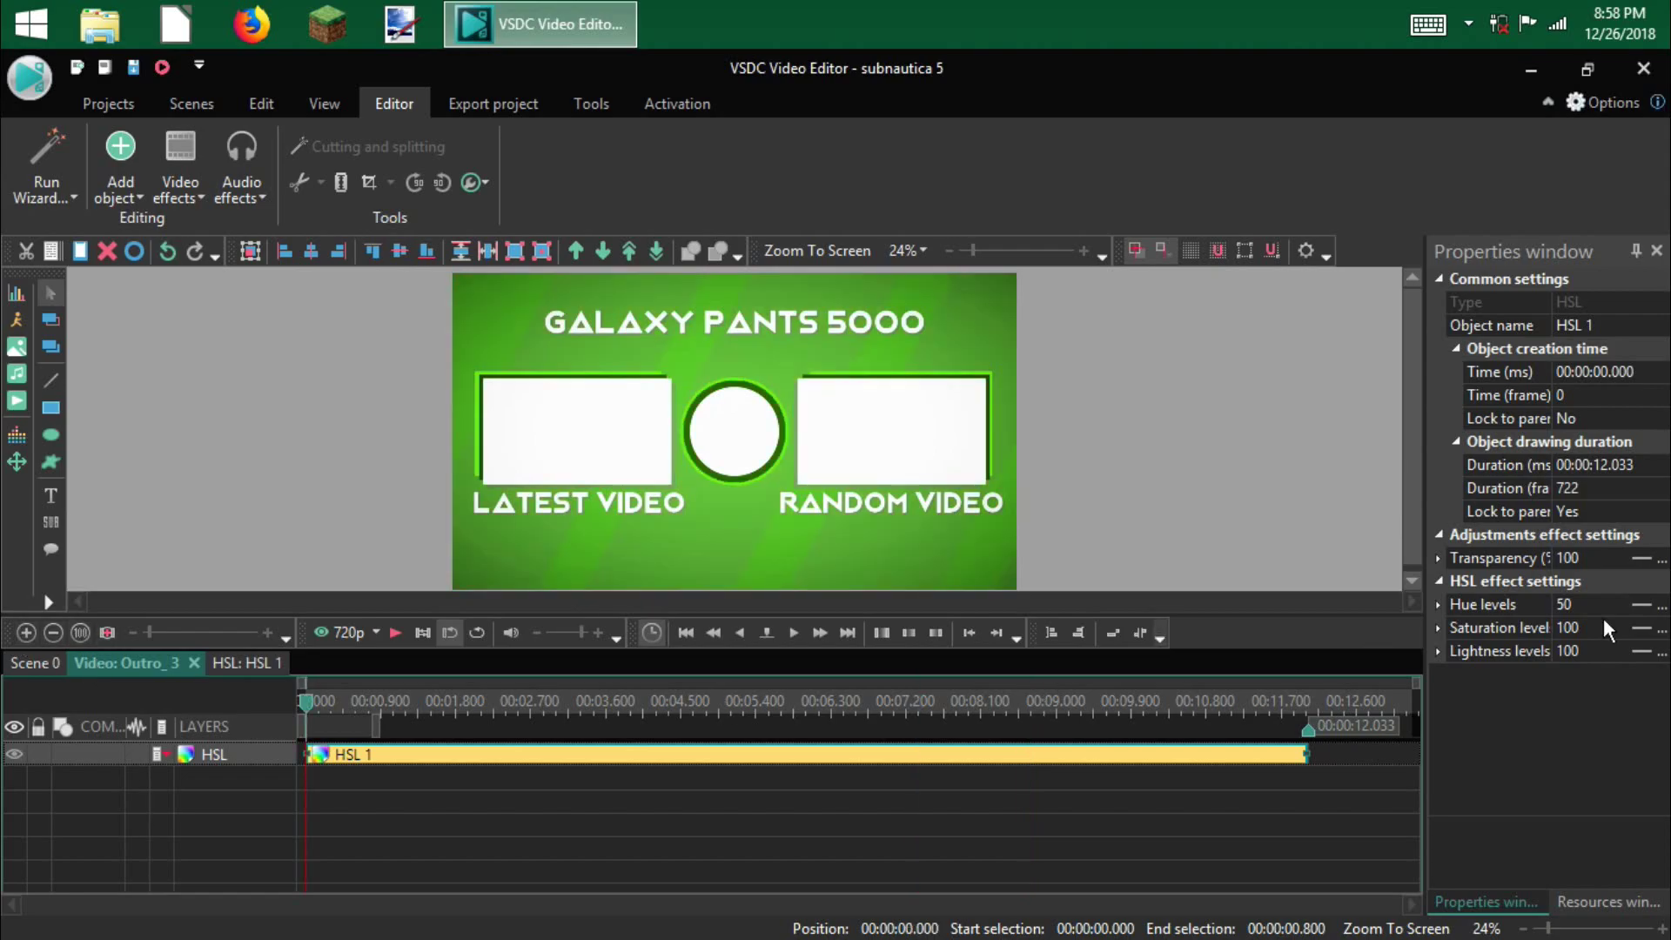
- Try hue levels of 0, 75, 25 and 60 on the outro's HSL effect
{"action": "left_click", "coordinate": [1571, 604]}
{"action": "type", "text": "0"}
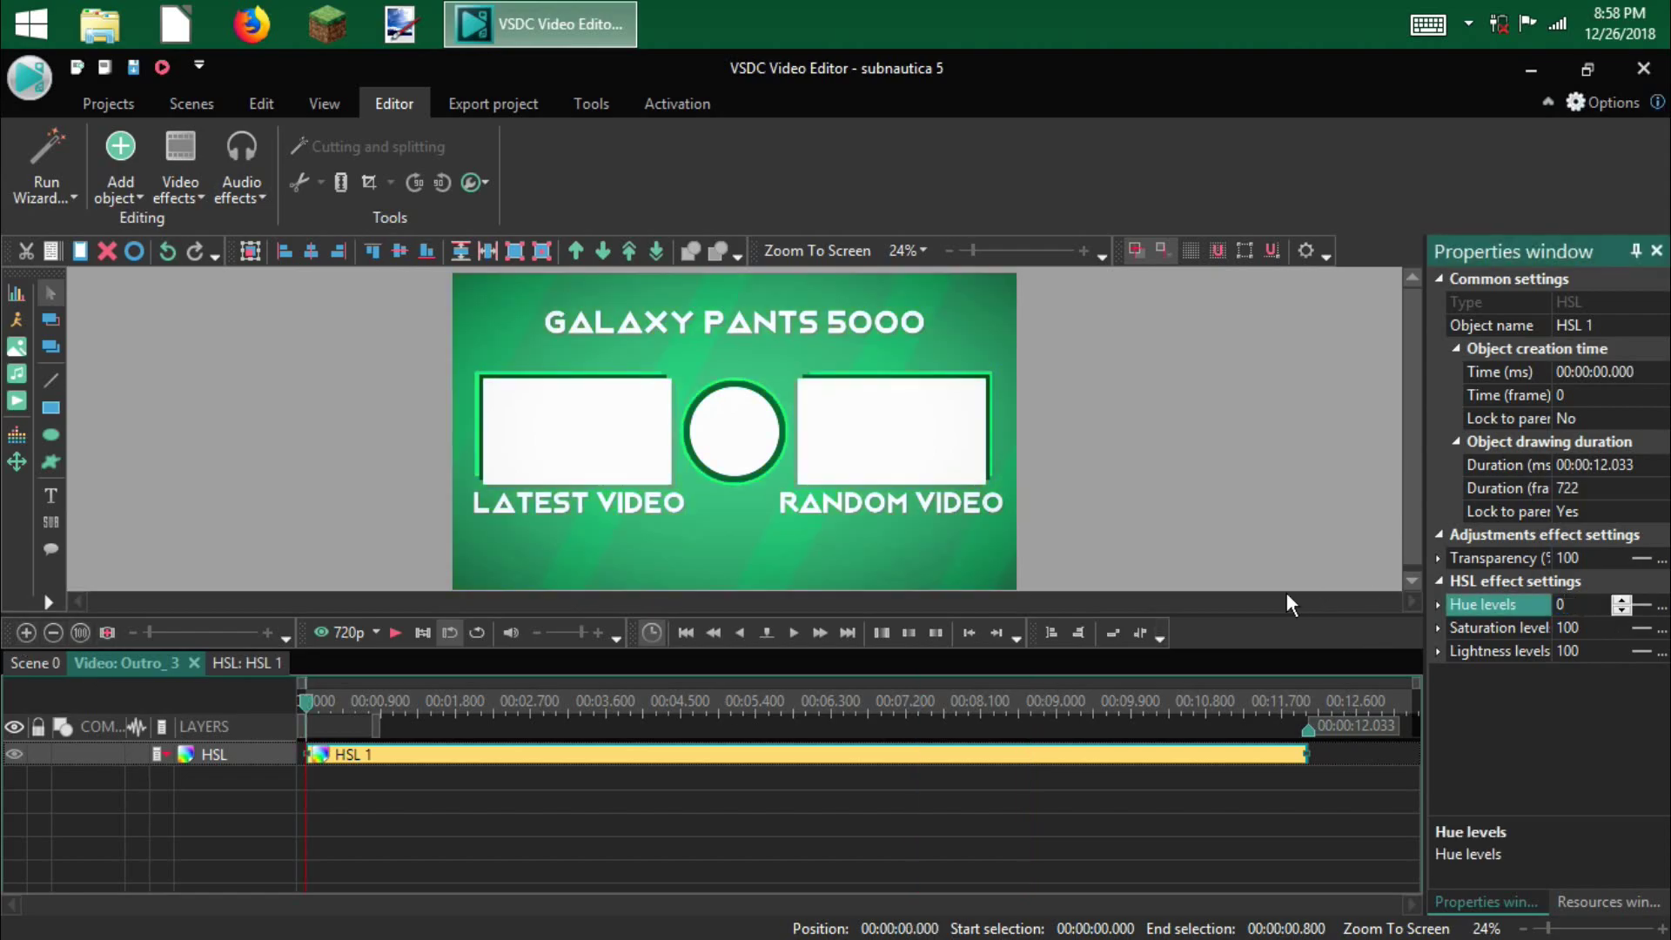
{"action": "key", "text": "BackSpace"}
{"action": "type", "text": "100"}
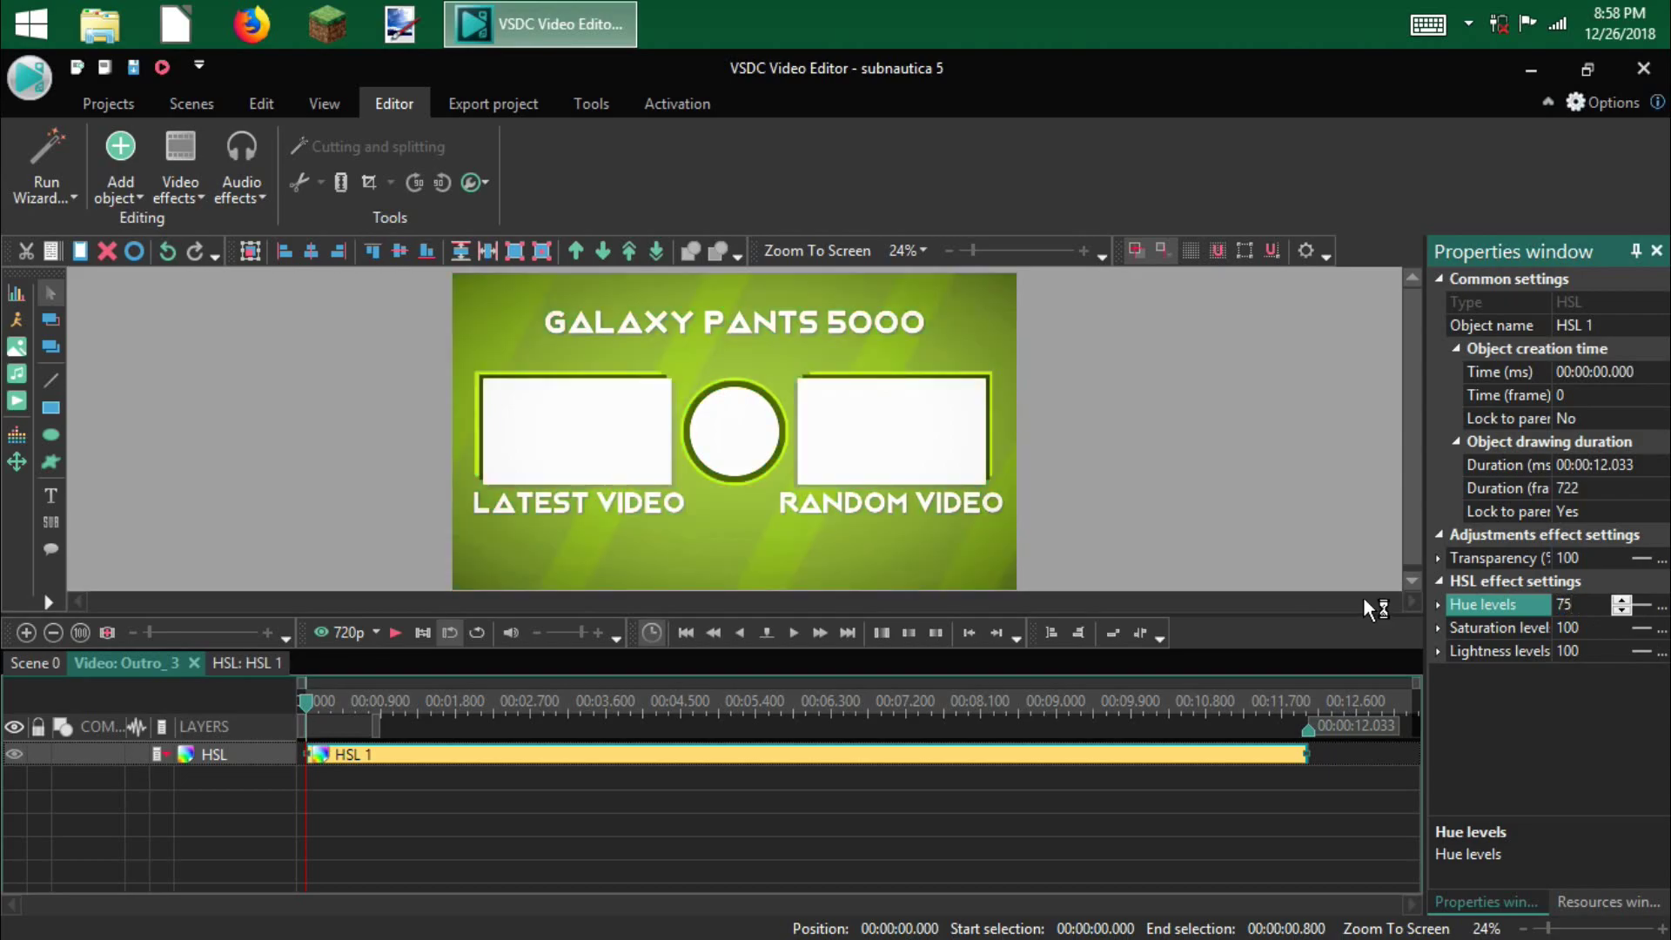
{"action": "left_click_drag", "start_coordinate": [1570, 604], "coordinate": [1423, 604]}
{"action": "type", "text": "25"}
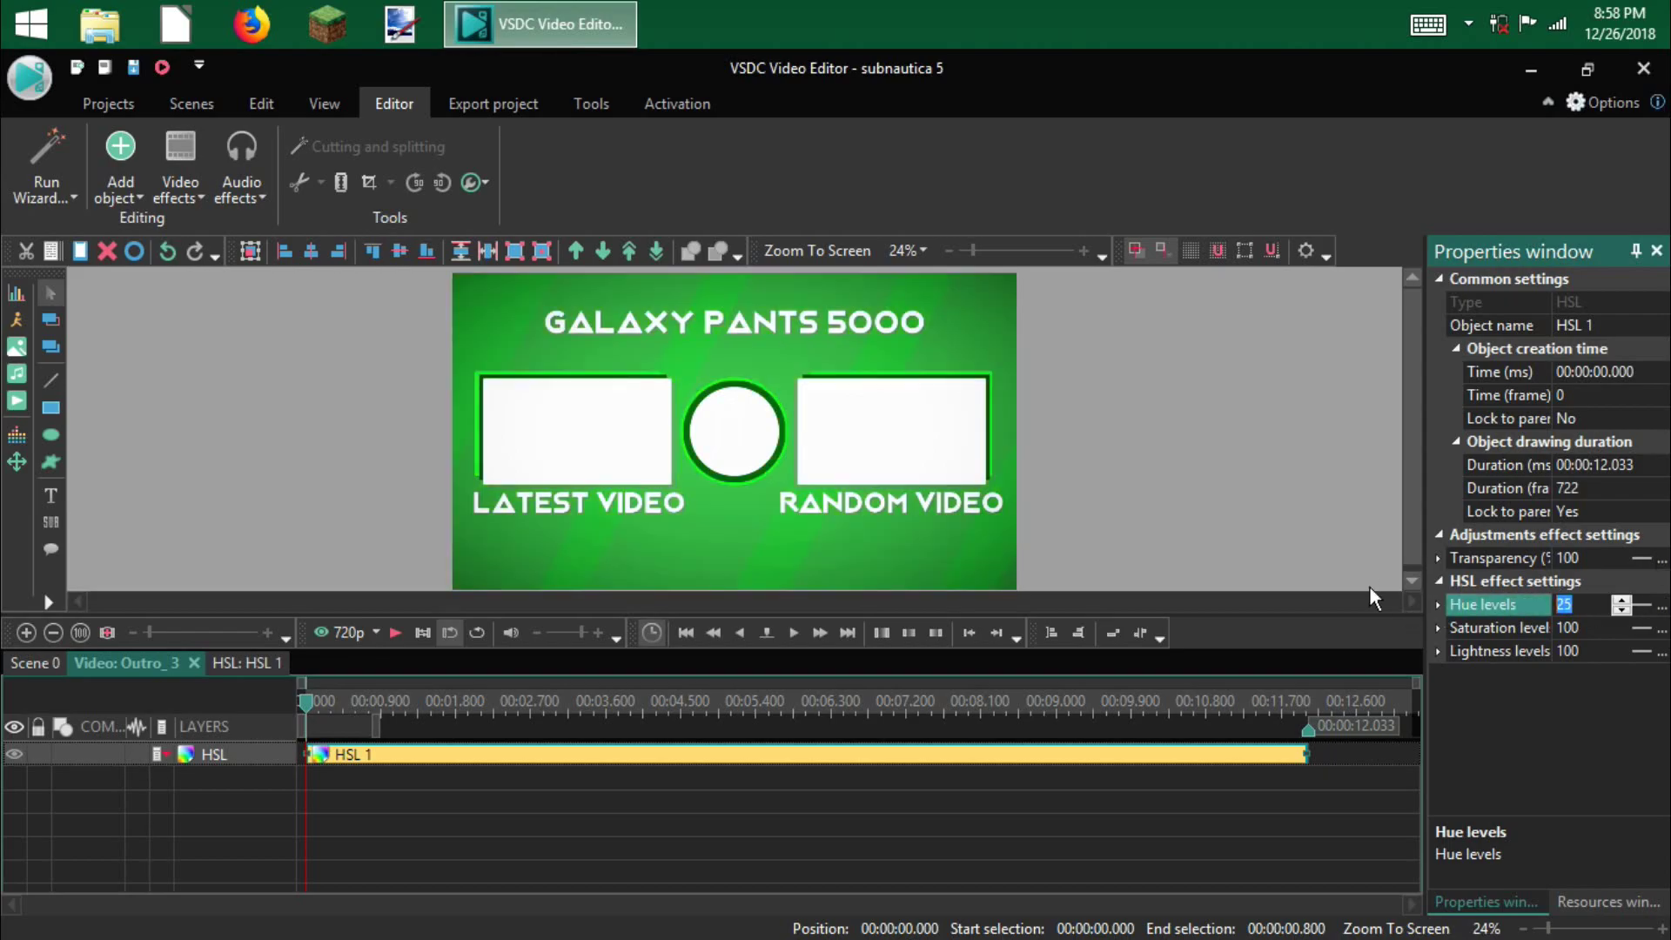
{"action": "type", "text": "60"}
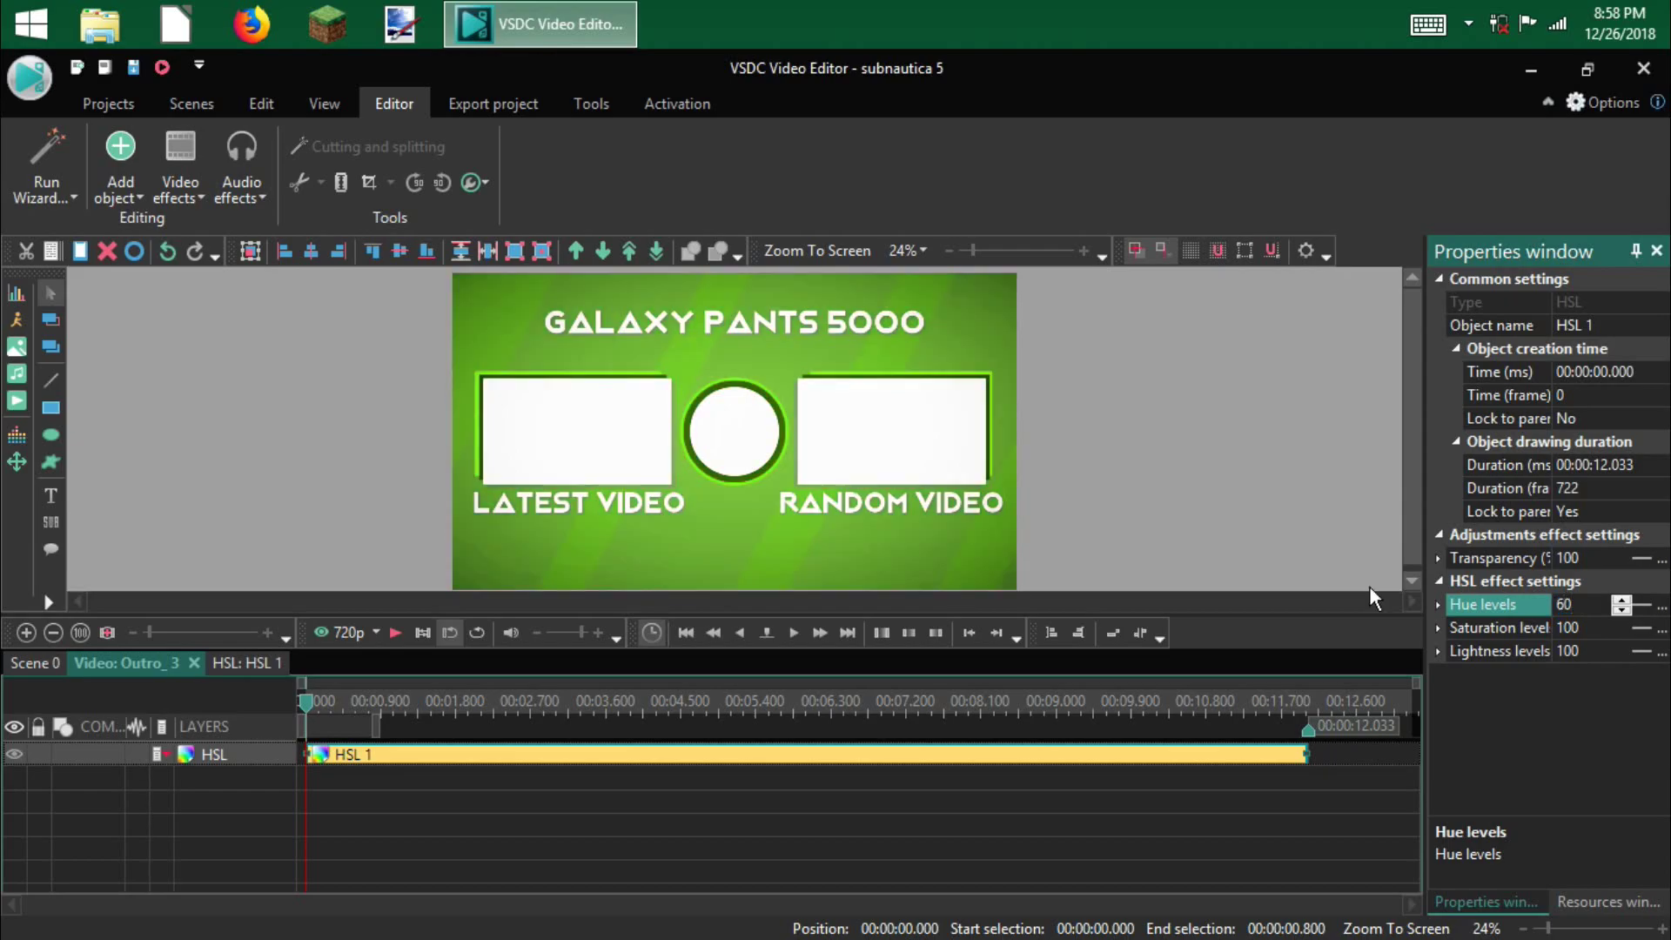
{"action": "type", "text": "100"}
- Adjust the HSL hue level to turn the outro's green purple, preview the clip, and return to the main scene
{"action": "left_click_drag", "start_coordinate": [540, 705], "coordinate": [1029, 707]}
{"action": "left_click", "coordinate": [1226, 698]}
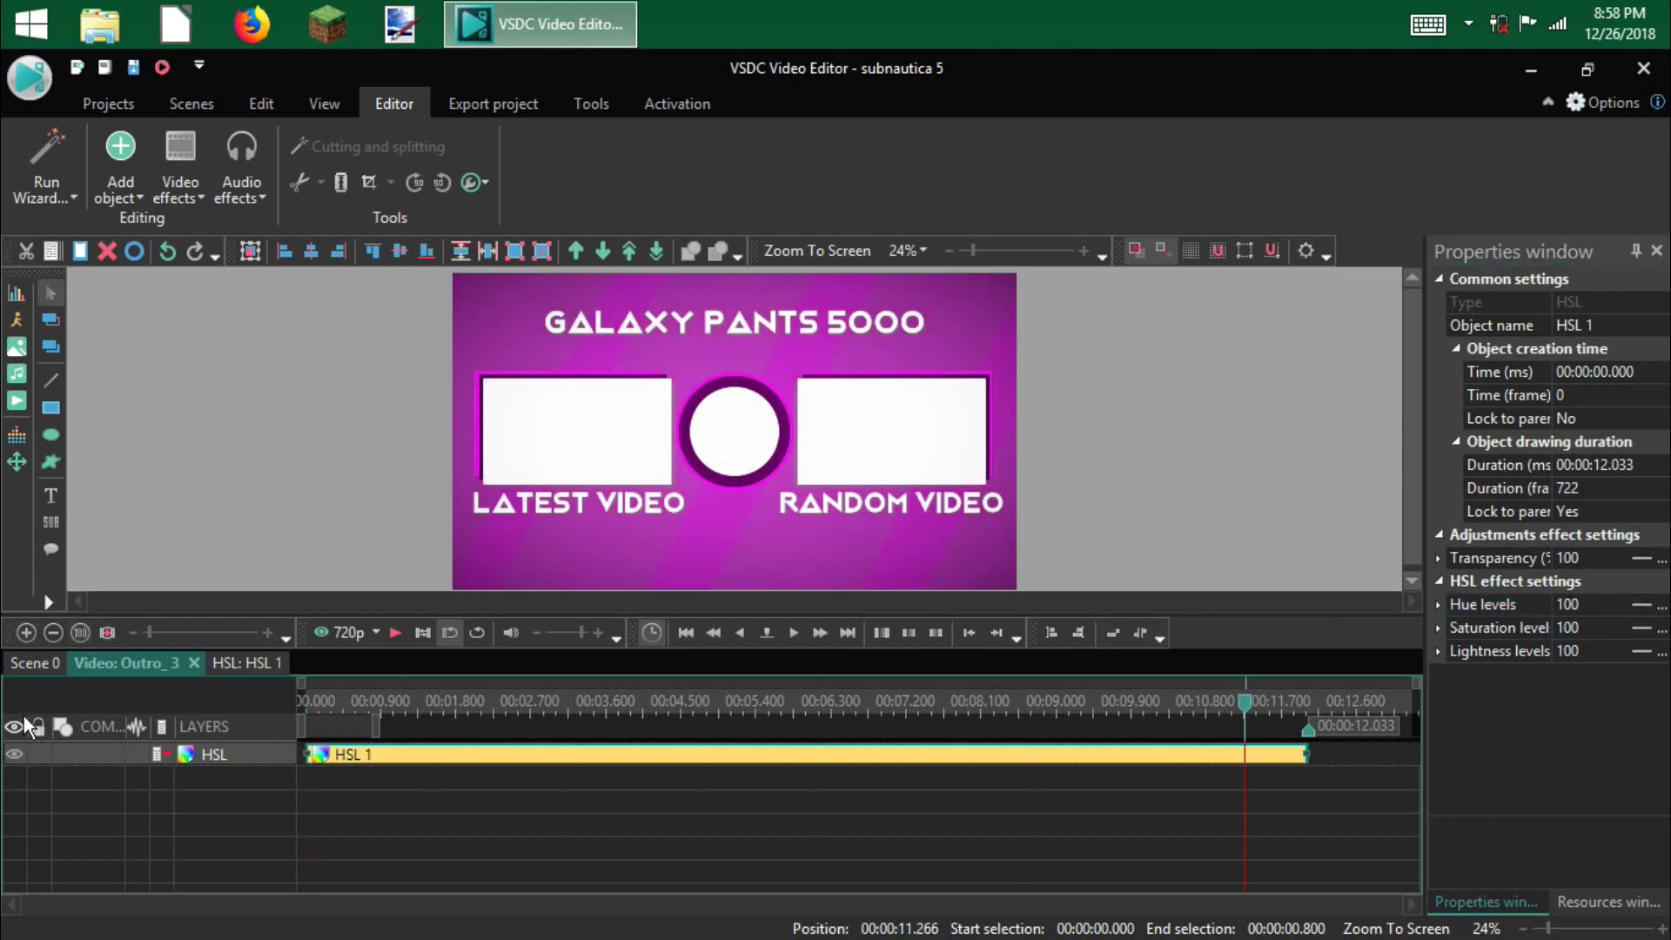
{"action": "left_click", "coordinate": [38, 661]}
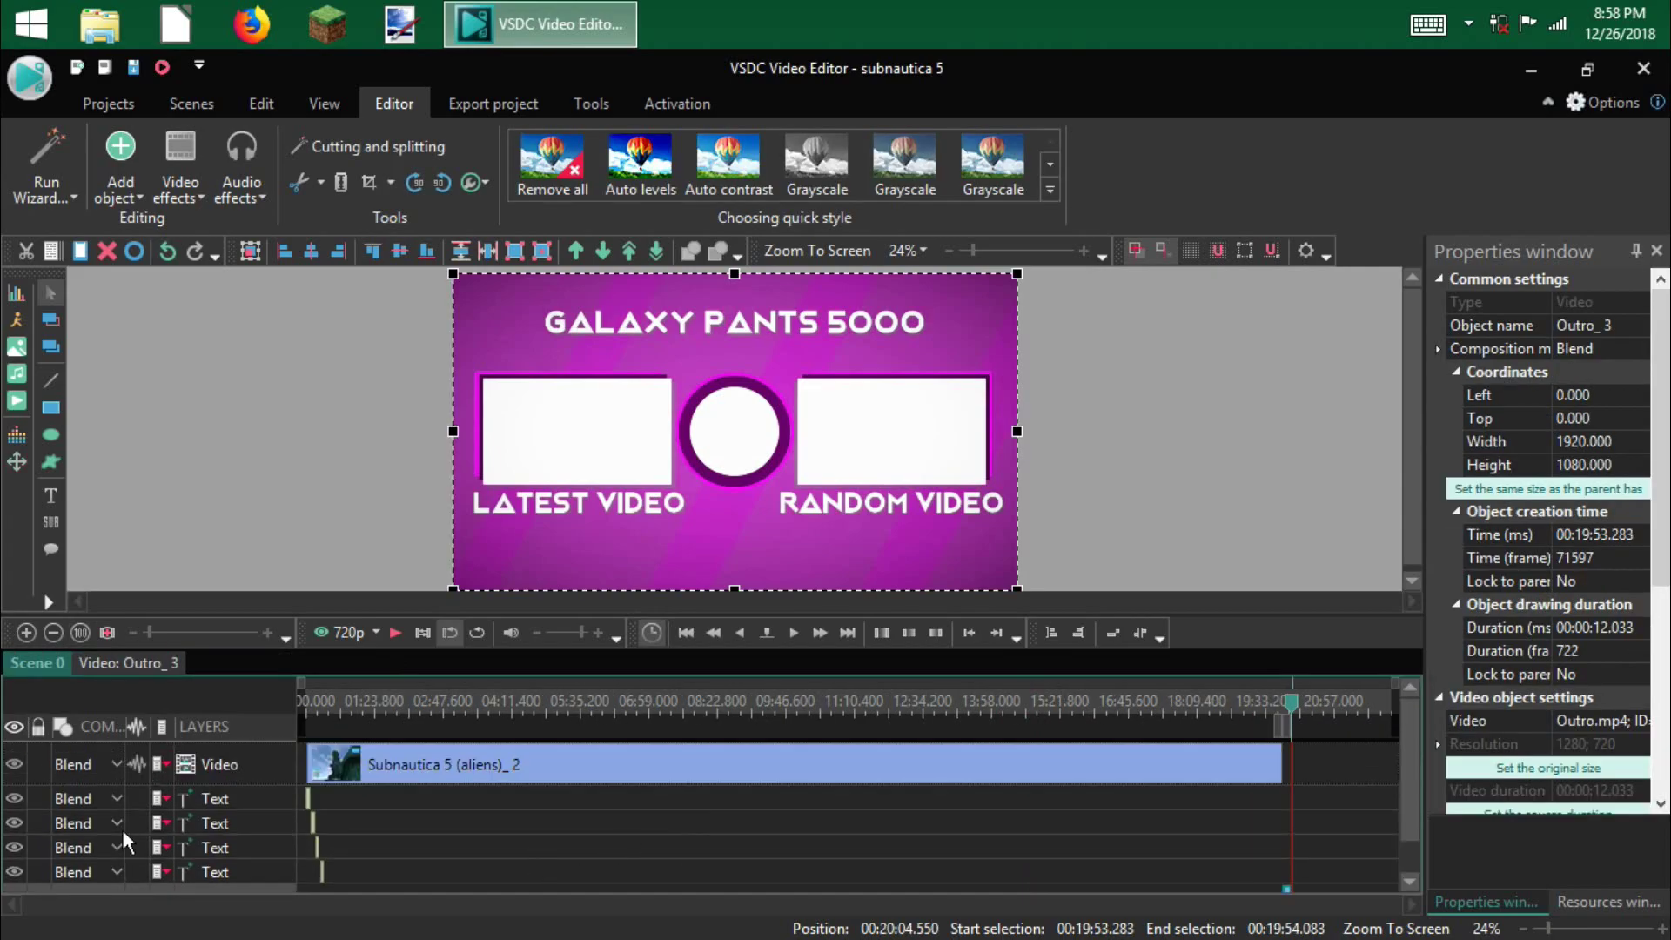
{"action": "scroll", "coordinate": [885, 818], "scroll_direction": "down", "scroll_amount": 1}
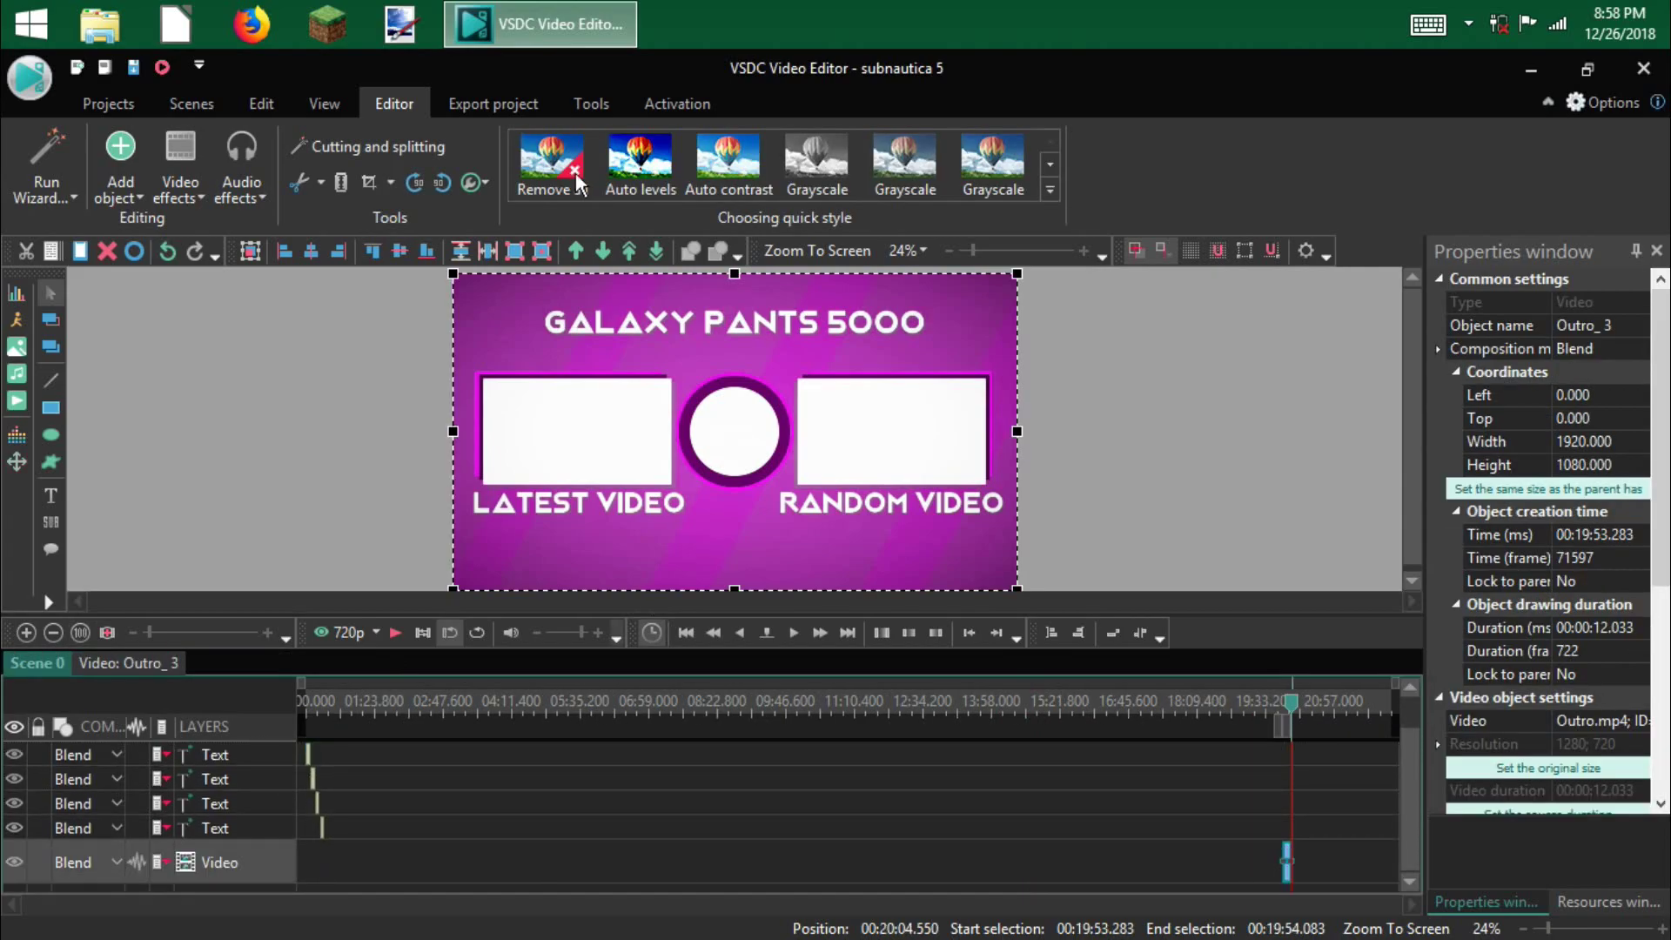
- Export the project as AVI with the High Quality MPEG4 profile, continuing without premium features, and minimize the editor
{"action": "left_click", "coordinate": [477, 103]}
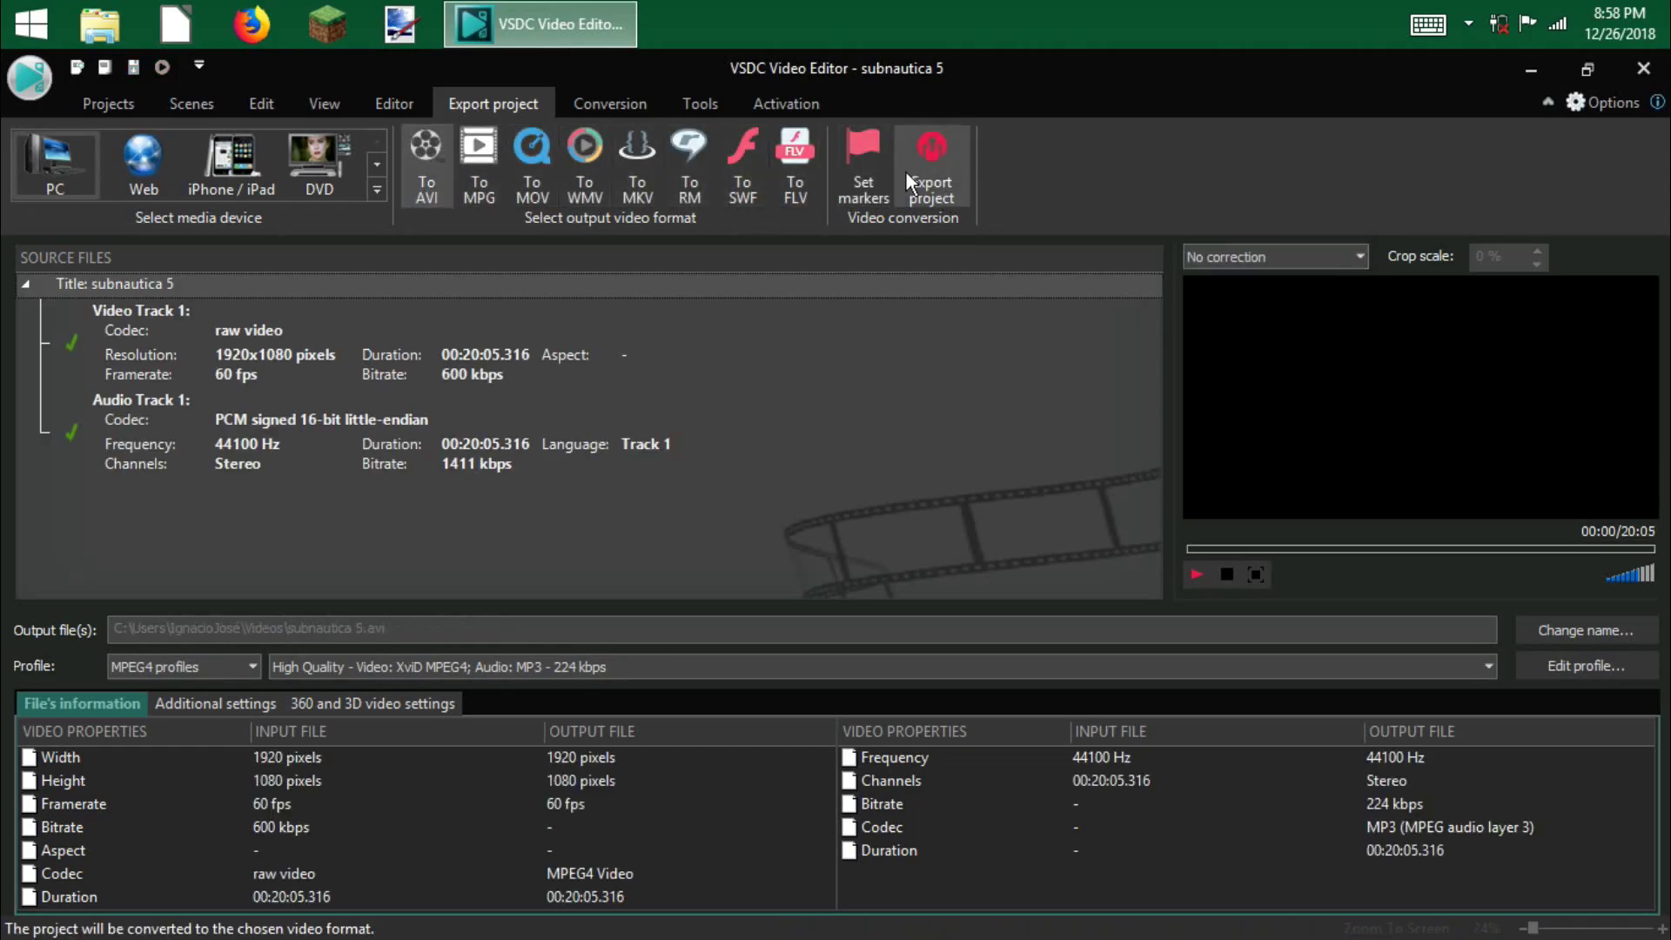
{"action": "left_click", "coordinate": [935, 170]}
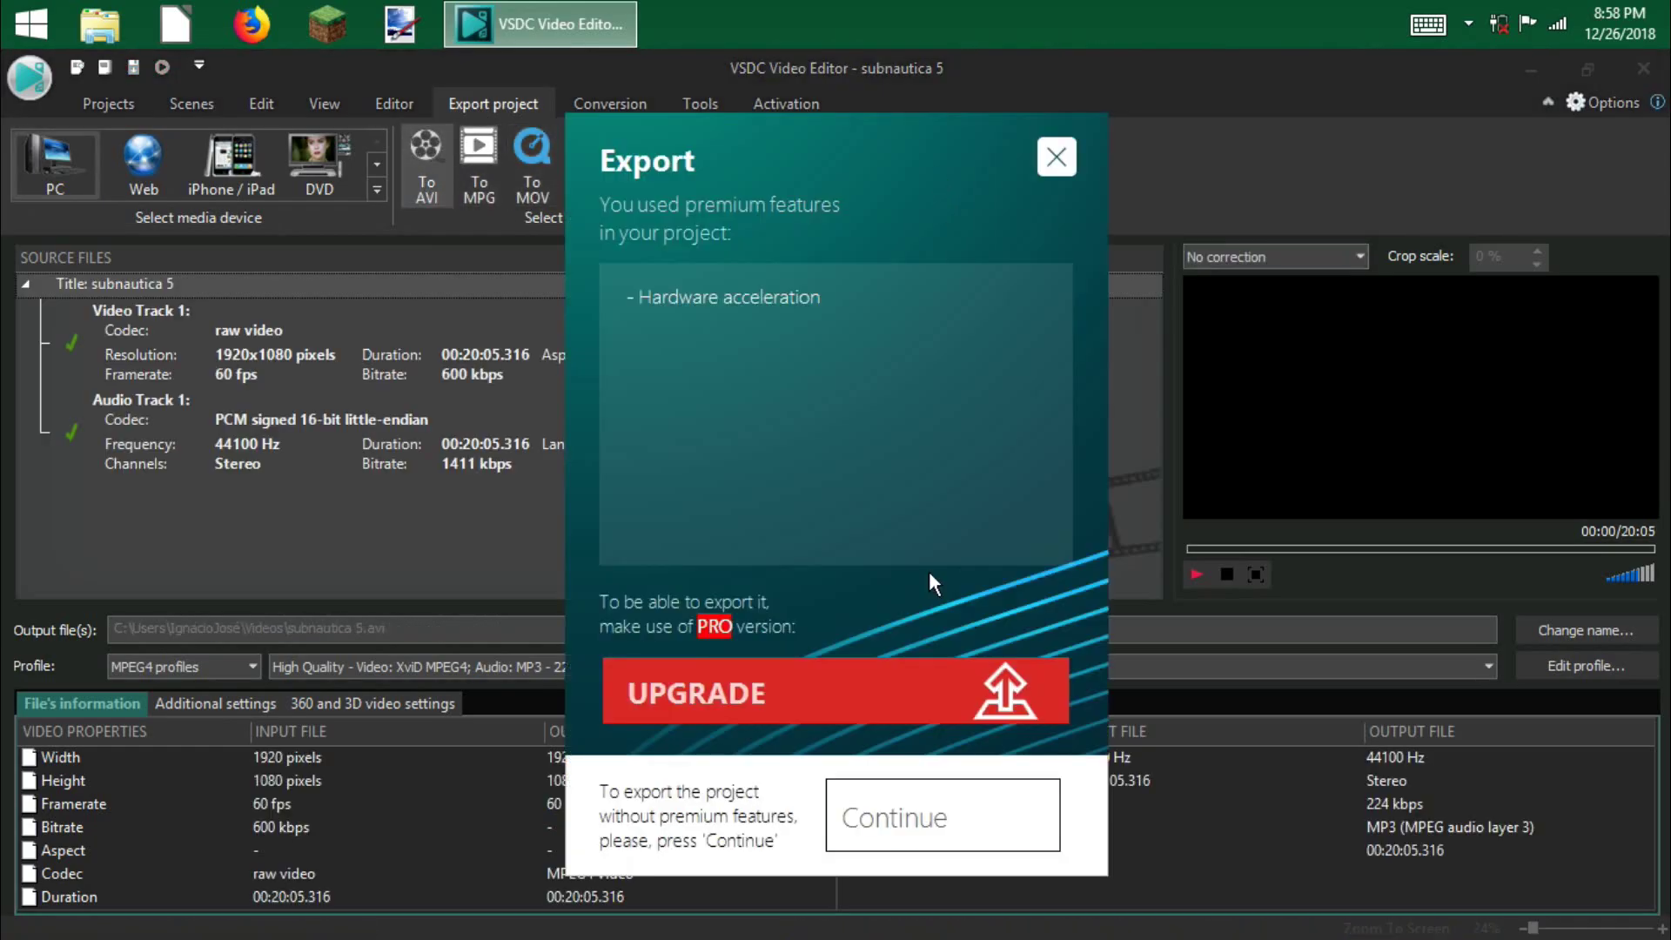
{"action": "left_click", "coordinate": [896, 836]}
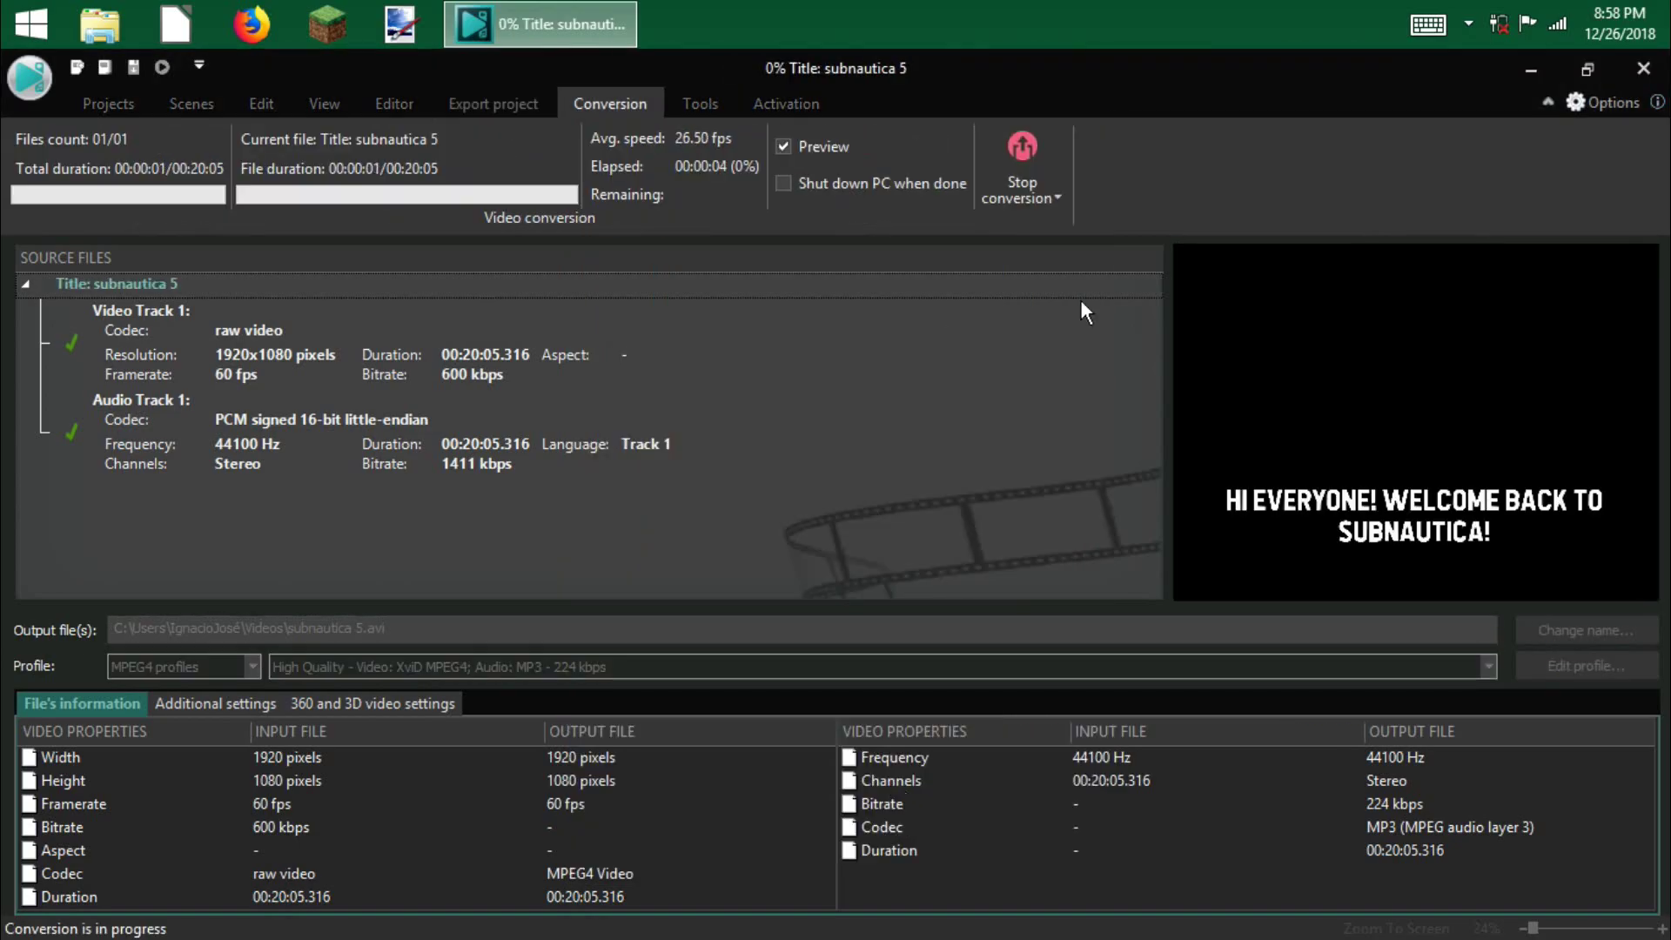
{"action": "left_click", "coordinate": [1531, 69]}
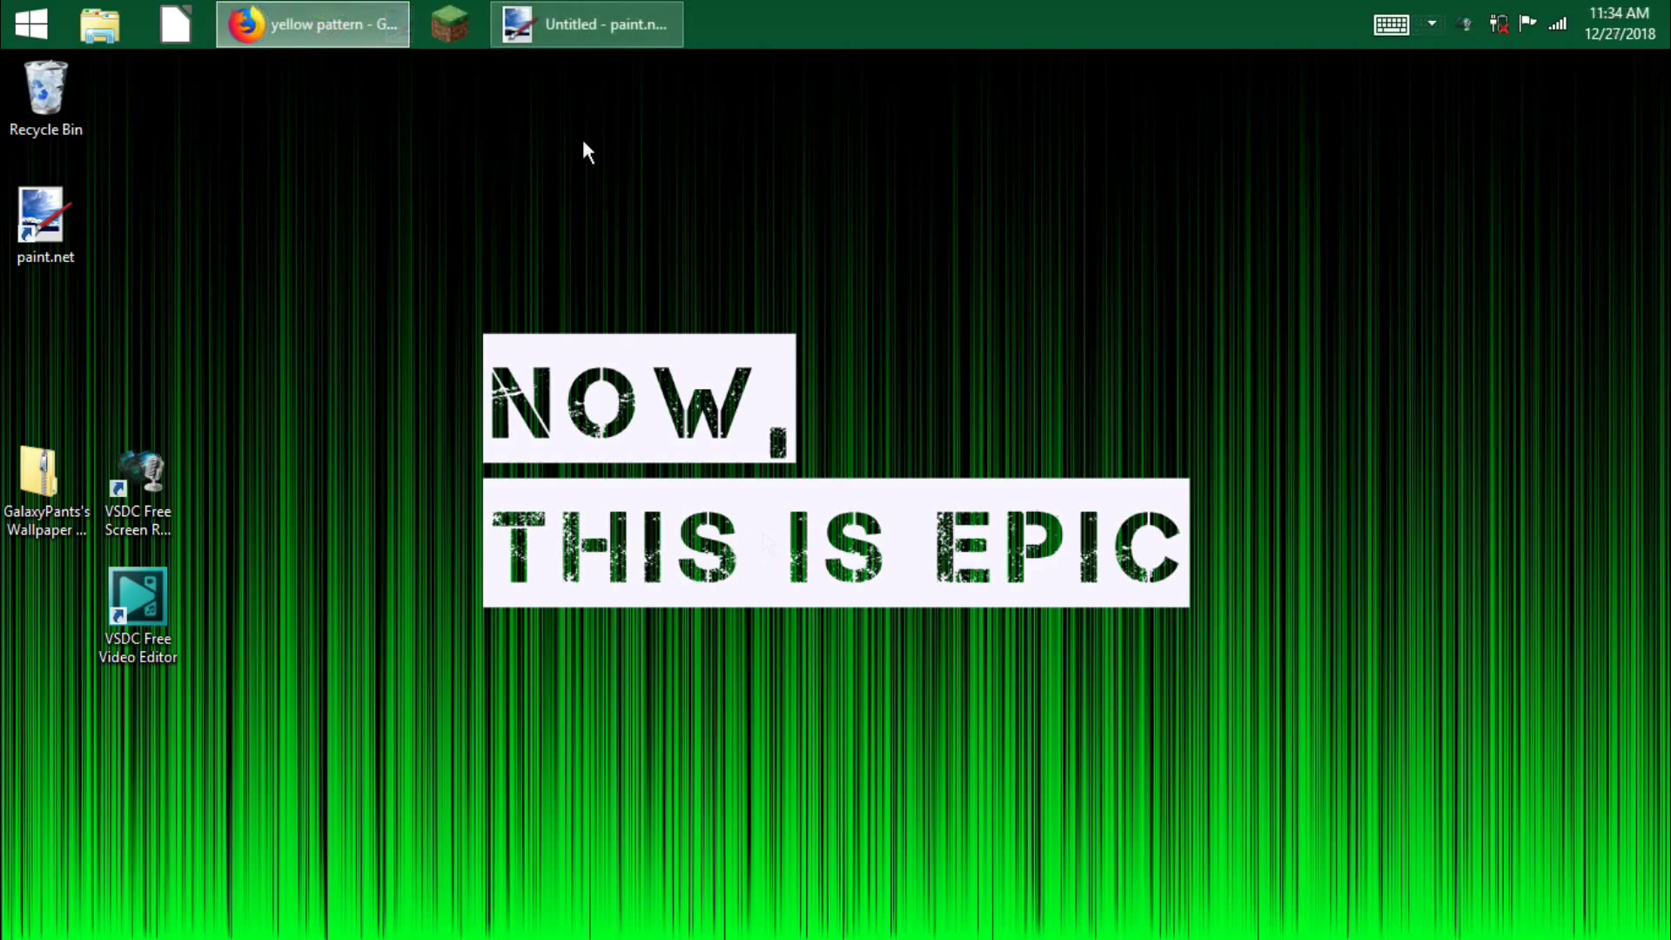
- Switch to paint.net, set the blank image's canvas size to 1280 × 720 pixels, and erase its white background
{"action": "left_click", "coordinate": [592, 7]}
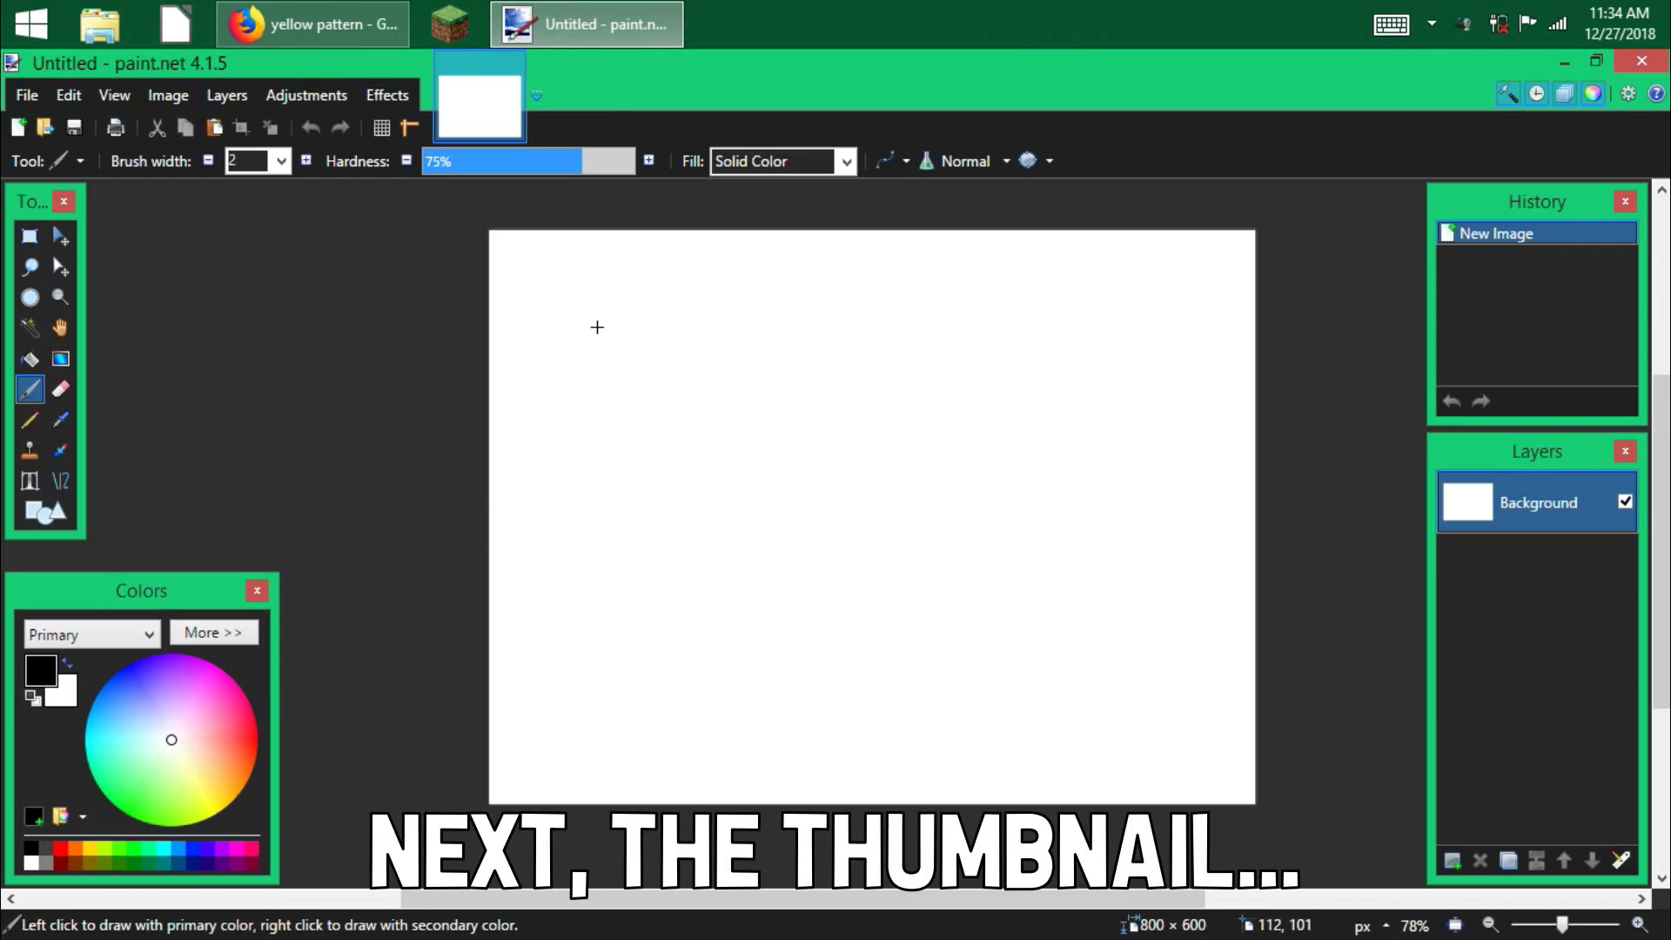
{"action": "key", "text": "ctrl+shift+r"}
{"action": "type", "text": "1280"}
{"action": "double_click", "coordinate": [831, 435]}
{"action": "type", "text": "720"}
{"action": "key", "text": "Return"}
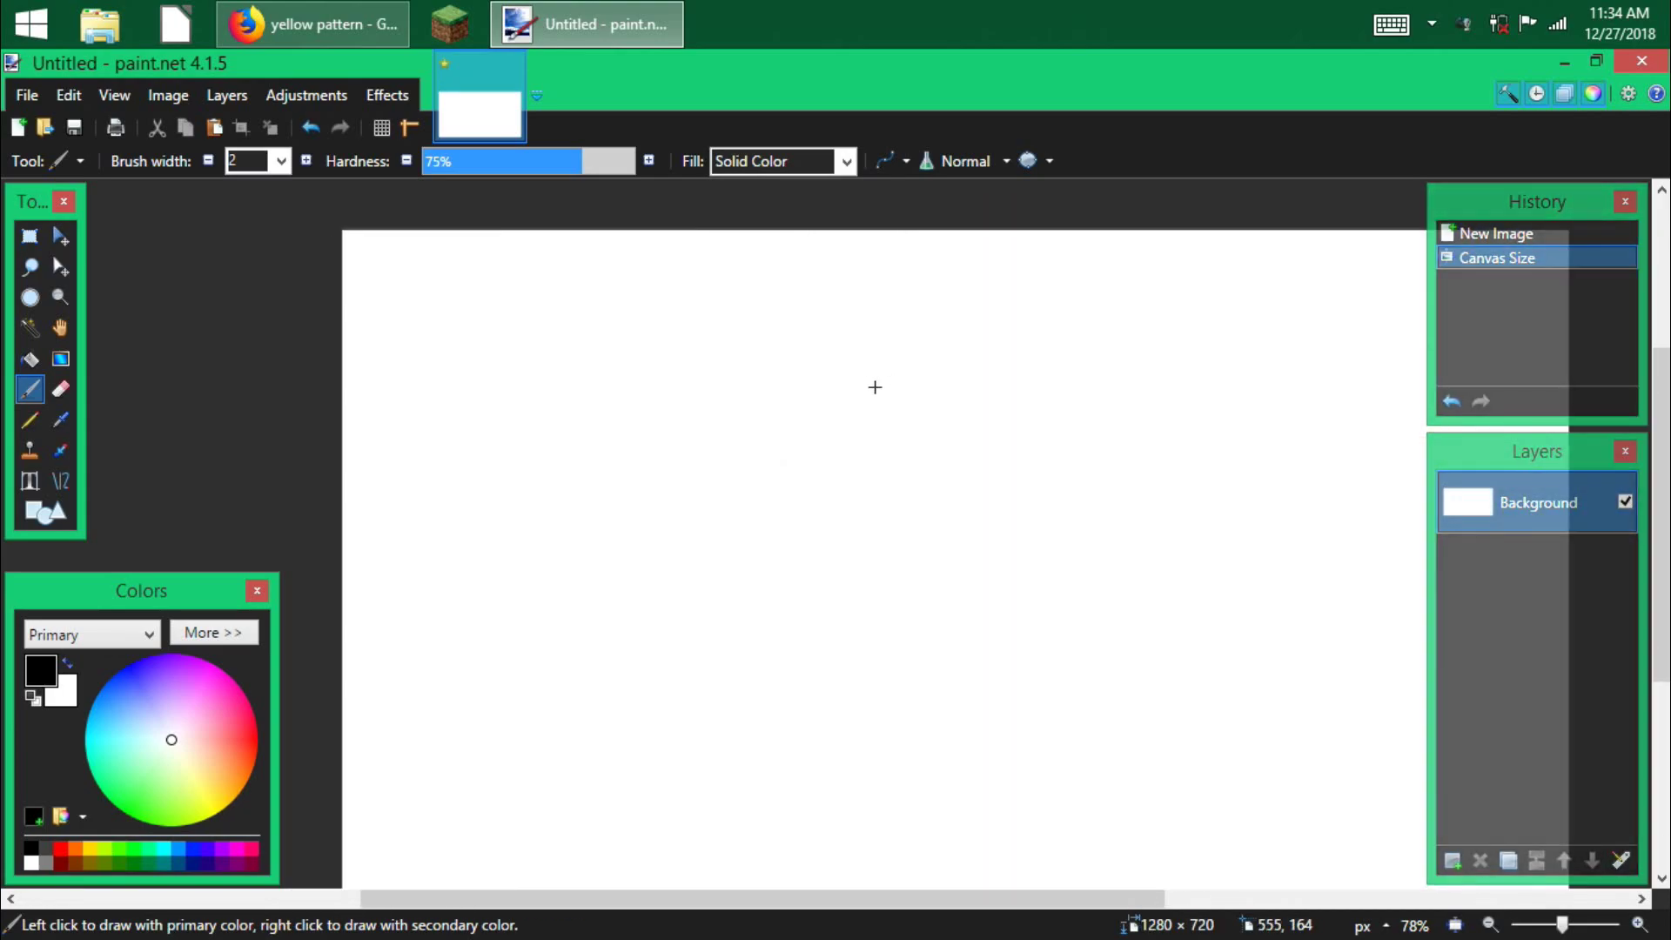
{"action": "key", "text": "ctrl+a"}
{"action": "key", "text": "Delete"}
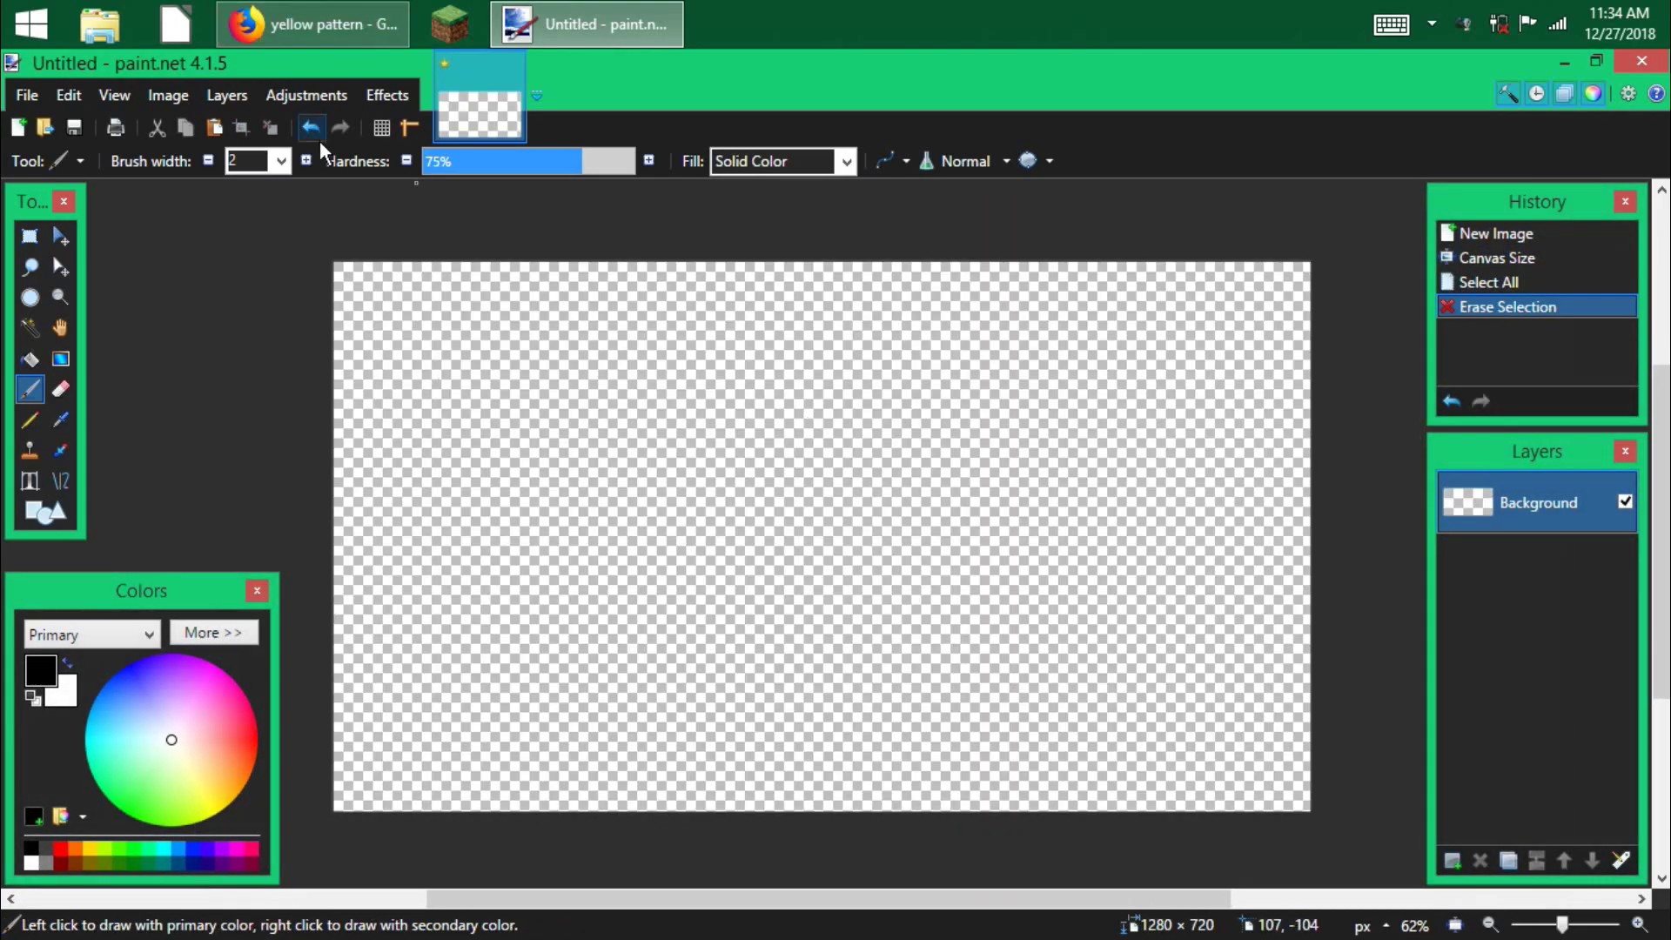
- Copy a yellow pattern image from the Firefox image search and paste it into the paint.net image, keeping the canvas size
{"action": "left_click", "coordinate": [309, 23]}
{"action": "right_click", "coordinate": [493, 566]}
{"action": "left_click", "coordinate": [565, 315]}
{"action": "key", "text": "alt+Tab"}
{"action": "key", "text": "ctrl+v"}
{"action": "left_click", "coordinate": [783, 739]}
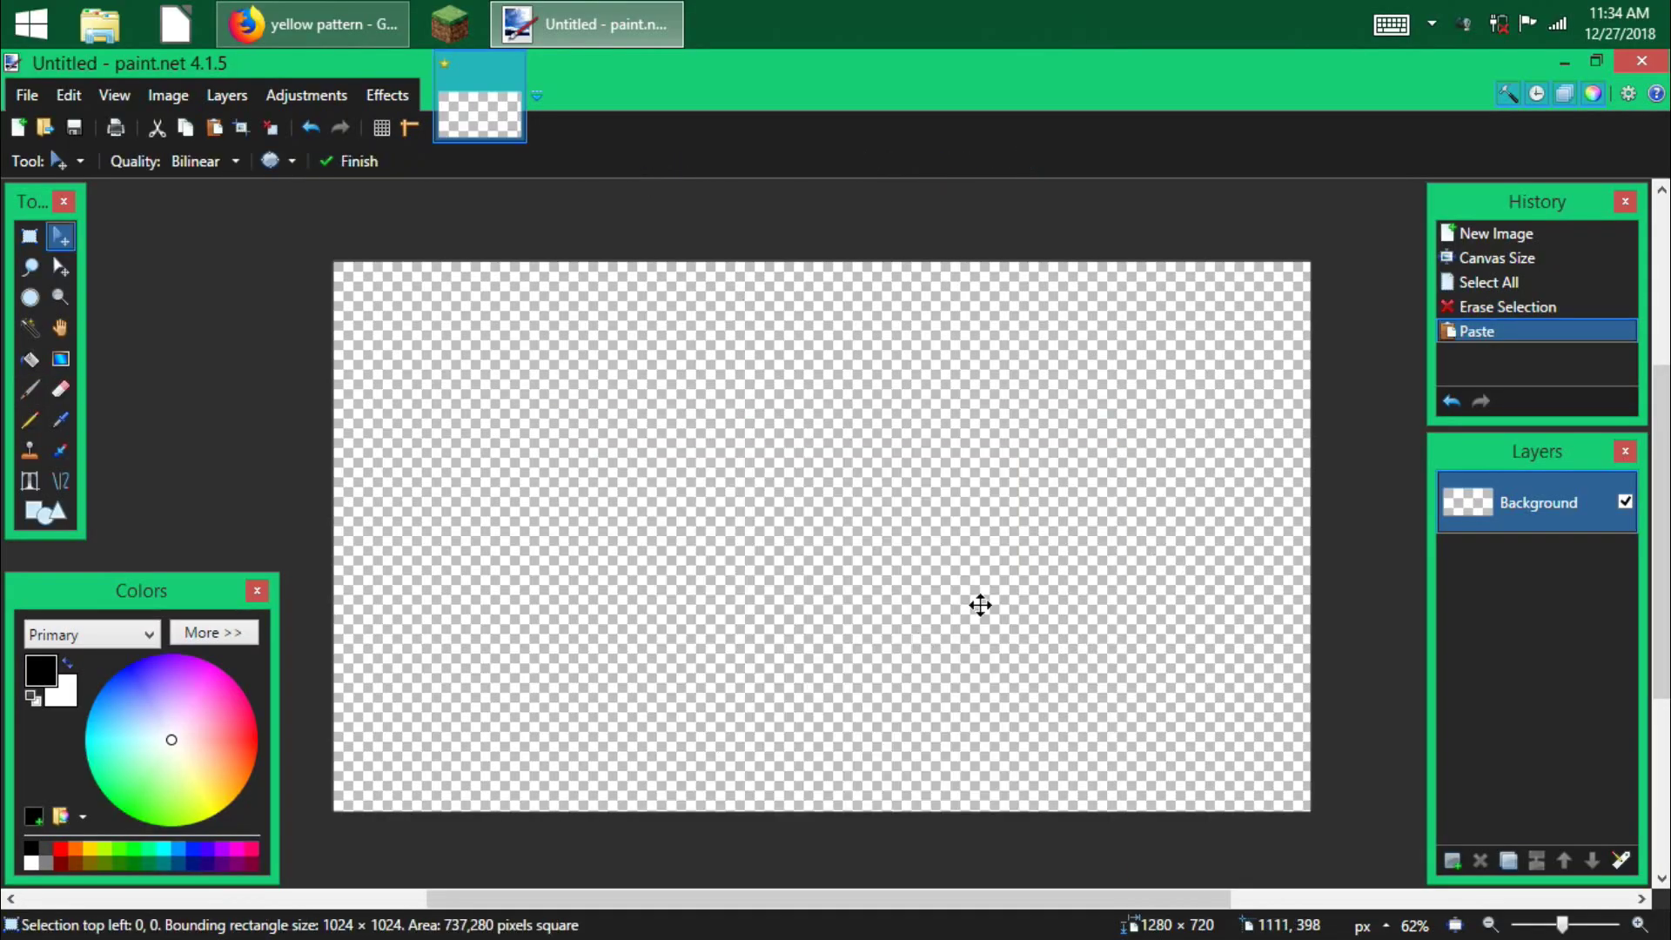
- Enlarge the pasted yellow pattern to 1280 × 1280 pixels so it spans the full canvas width
{"action": "left_click_drag", "start_coordinate": [1118, 642], "coordinate": [1197, 641]}
{"action": "scroll", "coordinate": [557, 550], "scroll_direction": "up", "scroll_amount": 1}
{"action": "scroll", "coordinate": [564, 660], "scroll_direction": "up", "scroll_amount": 4}
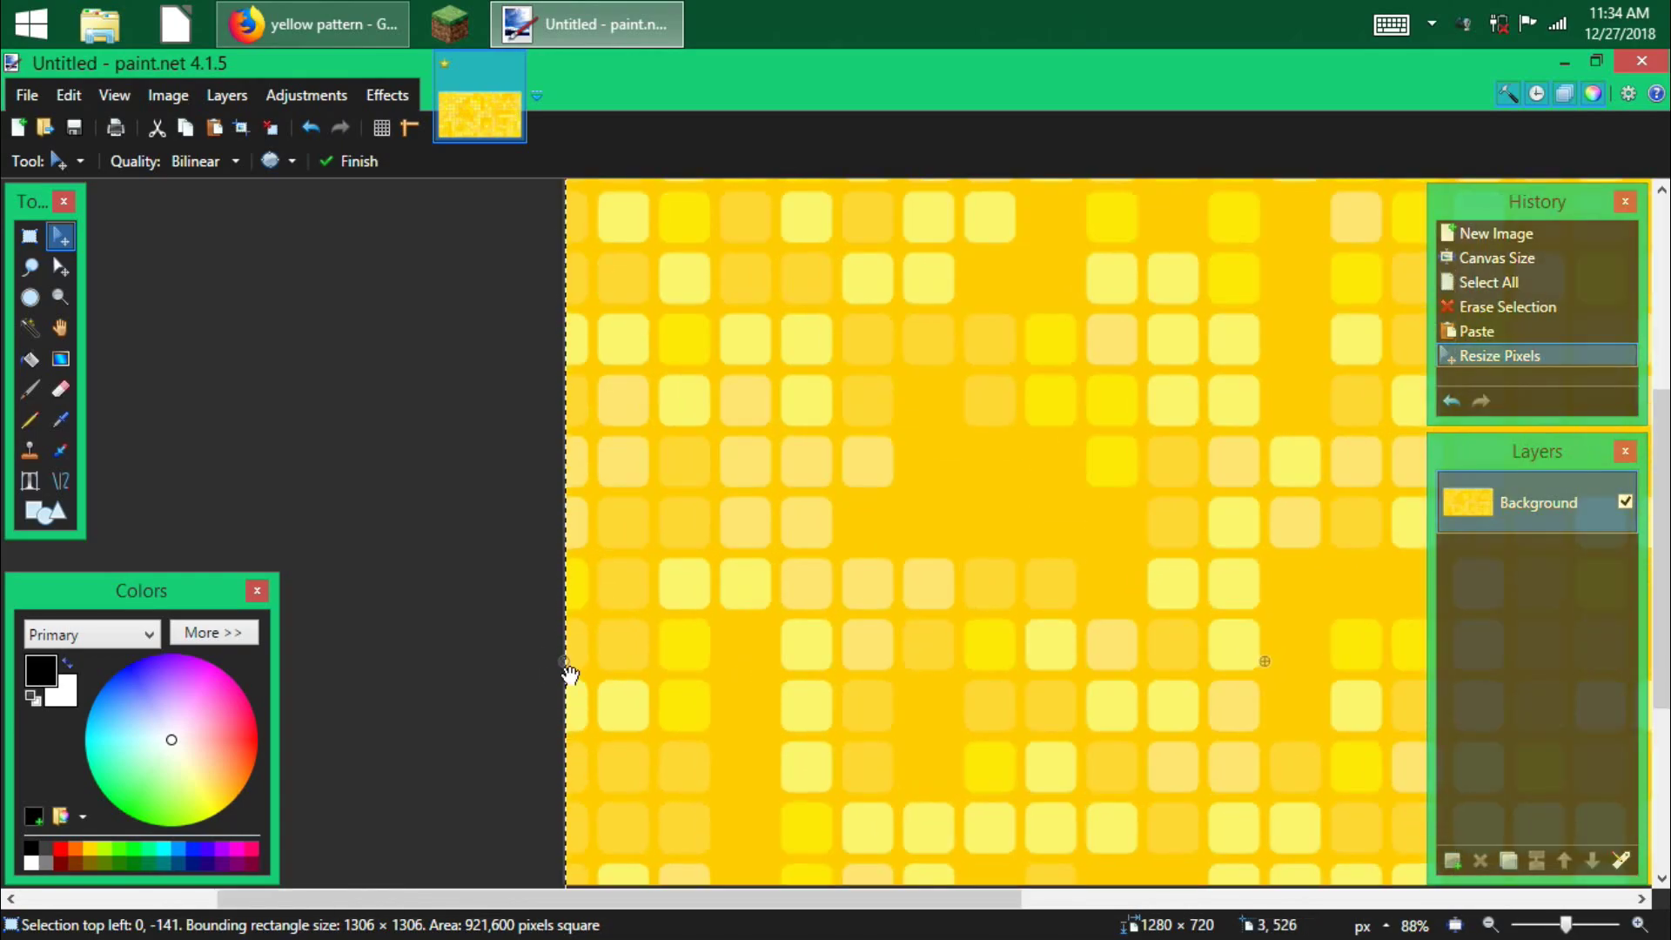
{"action": "left_click", "coordinate": [565, 661]}
{"action": "scroll", "coordinate": [923, 663], "scroll_direction": "down", "scroll_amount": 4}
{"action": "scroll", "coordinate": [1212, 649], "scroll_direction": "right", "scroll_amount": 3}
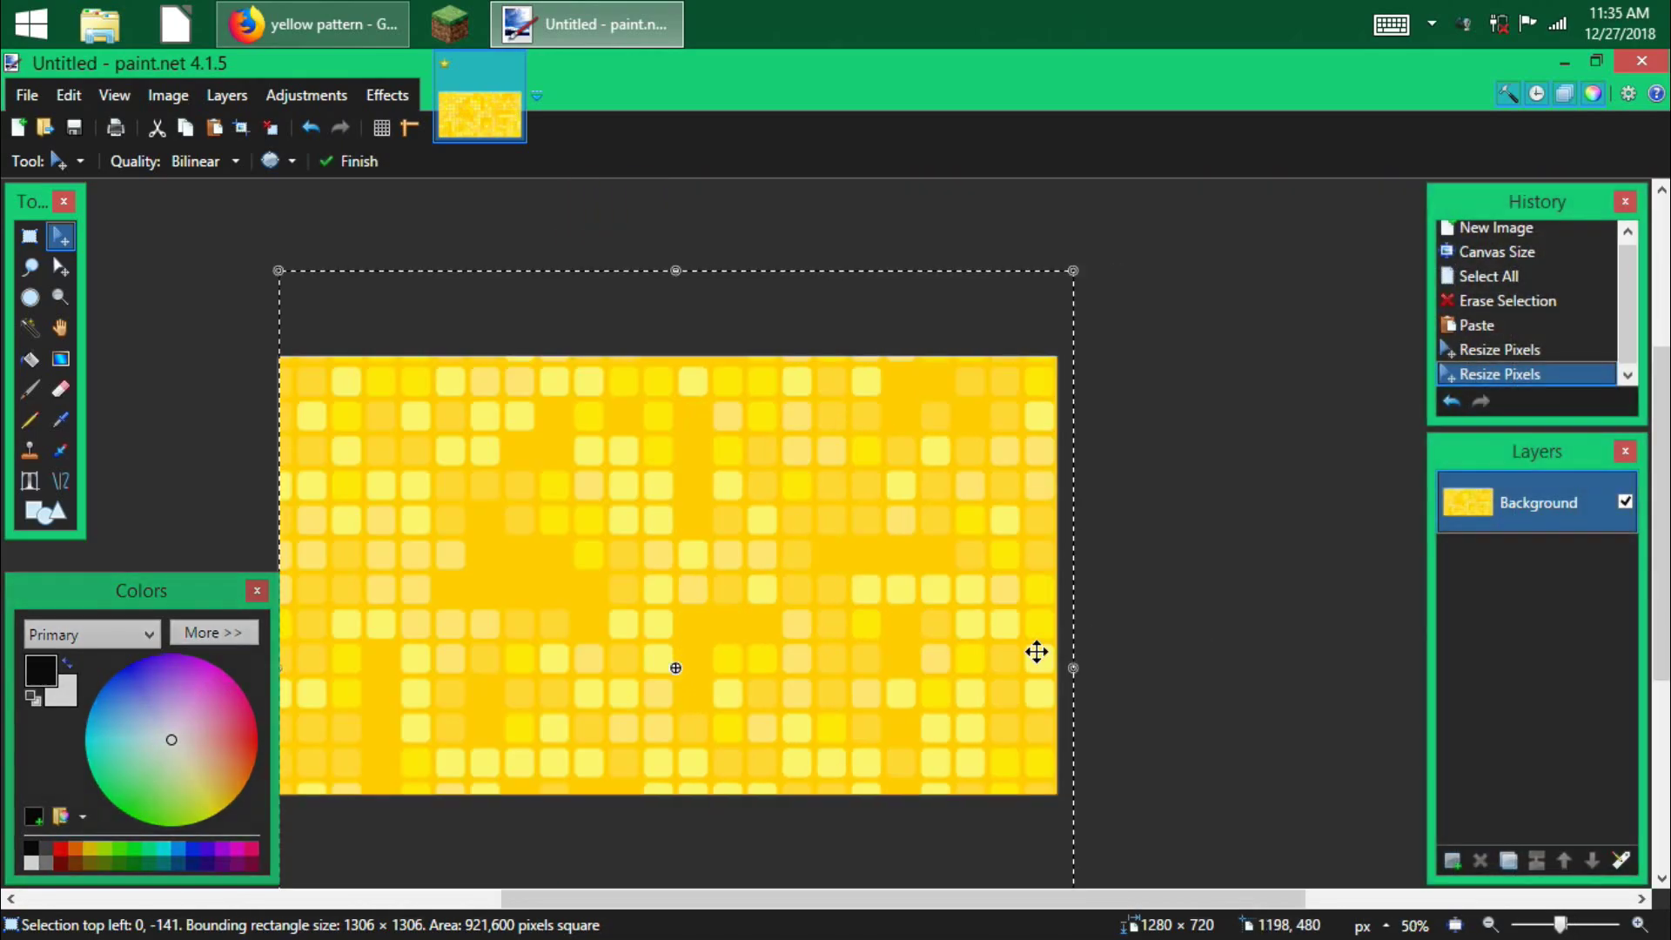
{"action": "scroll", "coordinate": [1062, 672], "scroll_direction": "up", "scroll_amount": 3}
{"action": "left_click_drag", "start_coordinate": [1072, 675], "coordinate": [1060, 670]}
{"action": "scroll", "coordinate": [548, 603], "scroll_direction": "down", "scroll_amount": 2}
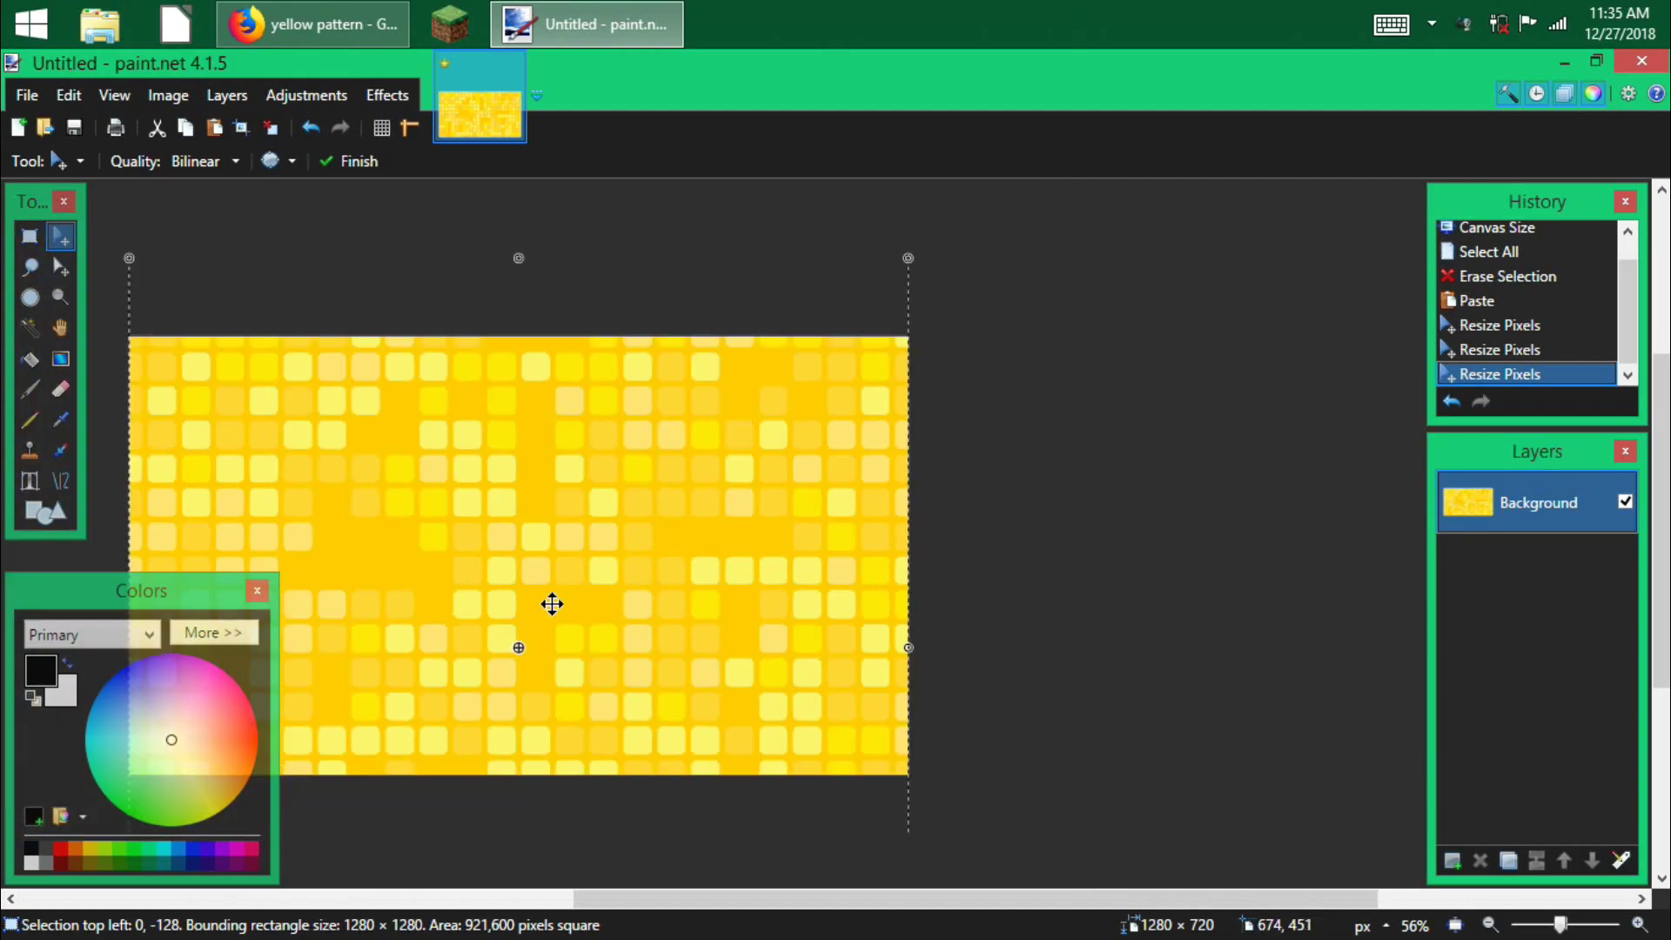
- Nudge the yellow pattern upward on the canvas and deselect it
{"action": "key", "text": "Up"}
{"action": "key", "text": "Up"}
{"action": "key", "text": "Up"}
{"action": "key", "text": "Up"}
{"action": "key", "text": "Up"}
{"action": "key", "text": "Up"}
{"action": "key", "text": "Up"}
{"action": "key", "text": "Up"}
{"action": "key", "text": "Up"}
{"action": "key", "text": "Up"}
{"action": "key", "text": "Up"}
{"action": "key", "text": "Up"}
{"action": "key", "text": "Up"}
{"action": "key", "text": "Up"}
{"action": "key", "text": "Up"}
{"action": "key", "text": "Up"}
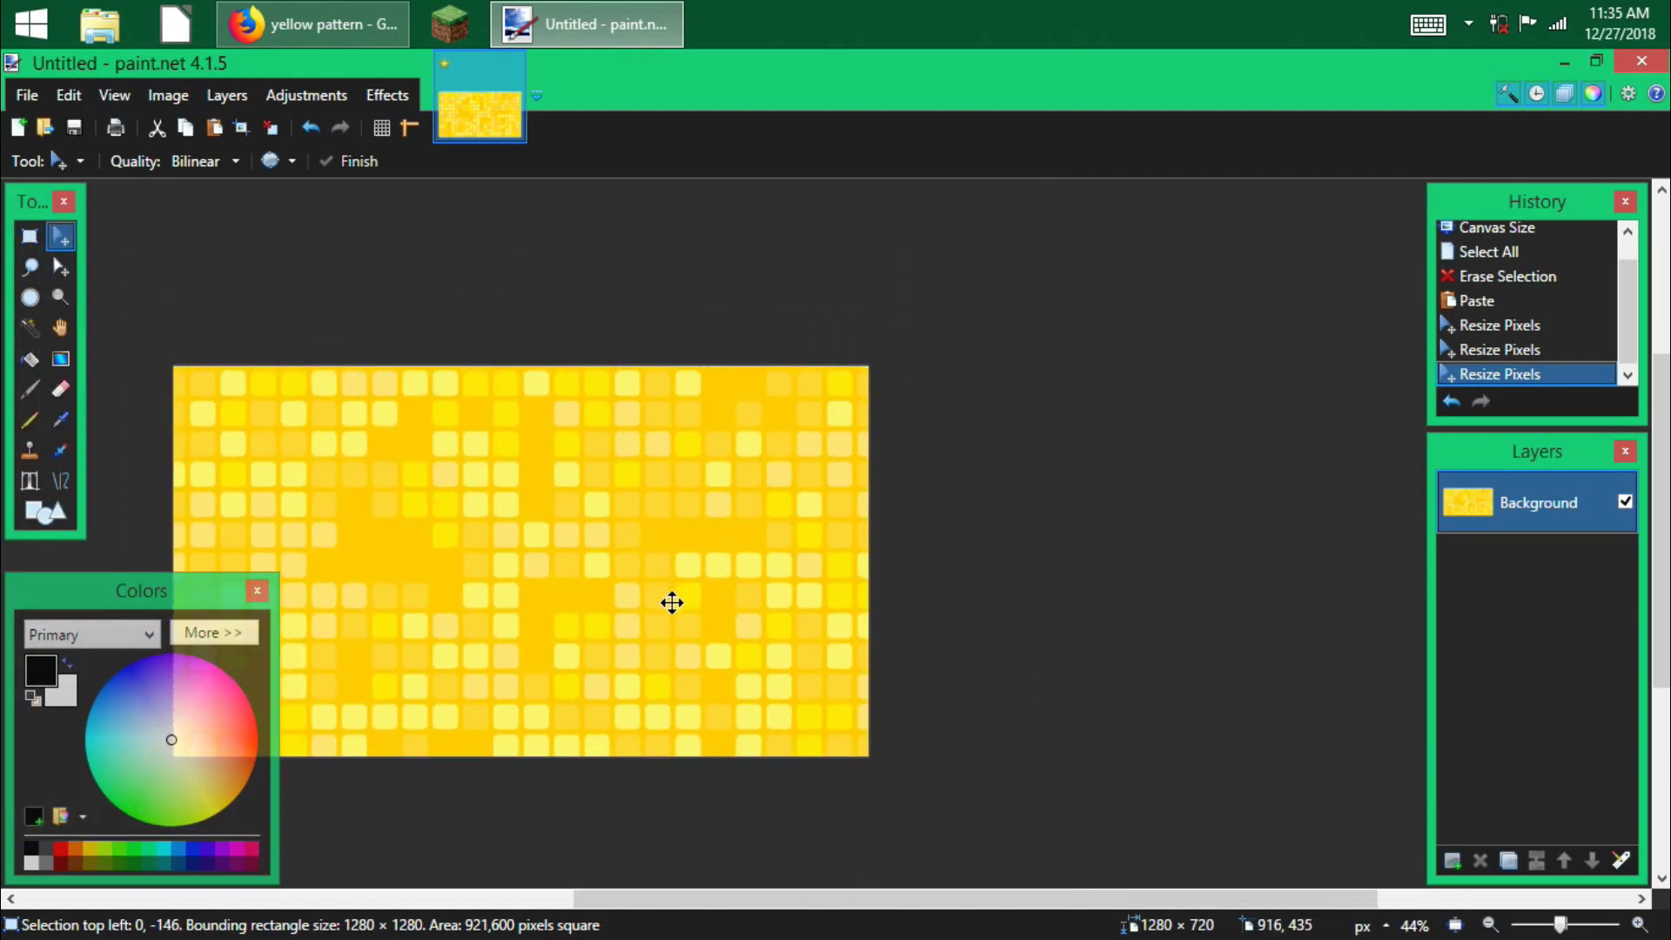
{"action": "key", "text": "ctrl+d"}
{"action": "scroll", "coordinate": [661, 571], "scroll_direction": "left", "scroll_amount": 2}
- Undo the deselection, nudge the yellow pattern further up, deselect it again, and check the canvas edges
{"action": "key", "text": "ctrl+z"}
{"action": "key", "text": "ctrl+z"}
{"action": "key", "text": "Up"}
{"action": "key", "text": "Up"}
{"action": "left_click", "coordinate": [757, 588]}
{"action": "left_click", "coordinate": [756, 588]}
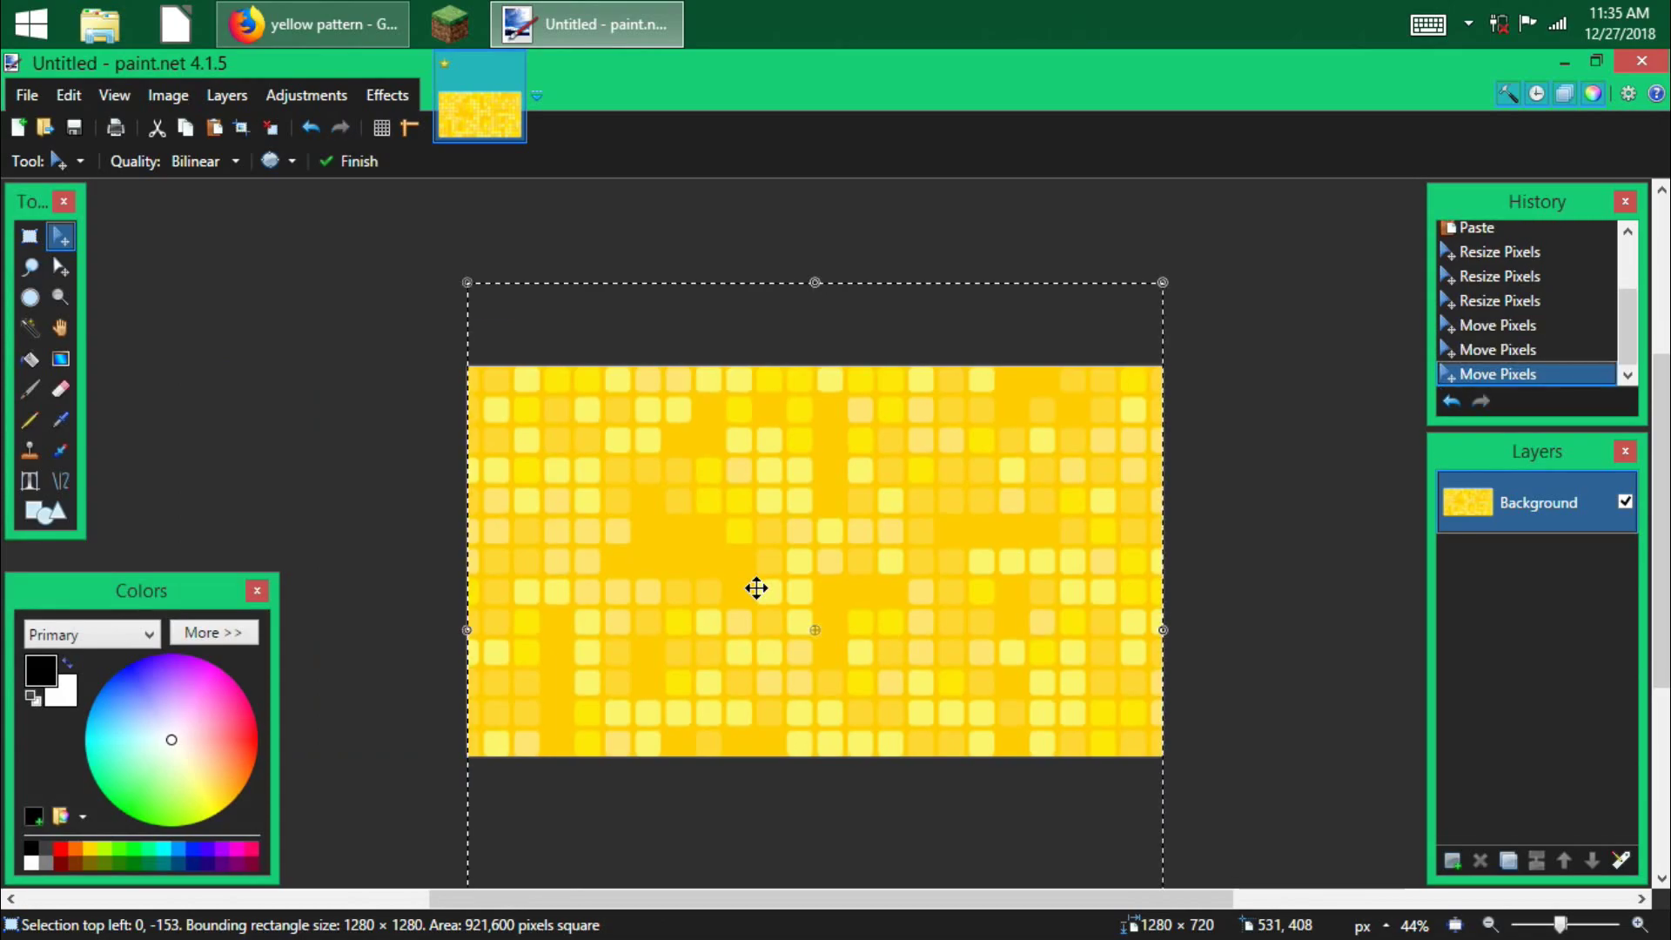
{"action": "key", "text": "ctrl+d"}
{"action": "scroll", "coordinate": [996, 757], "scroll_direction": "up", "scroll_amount": 6}
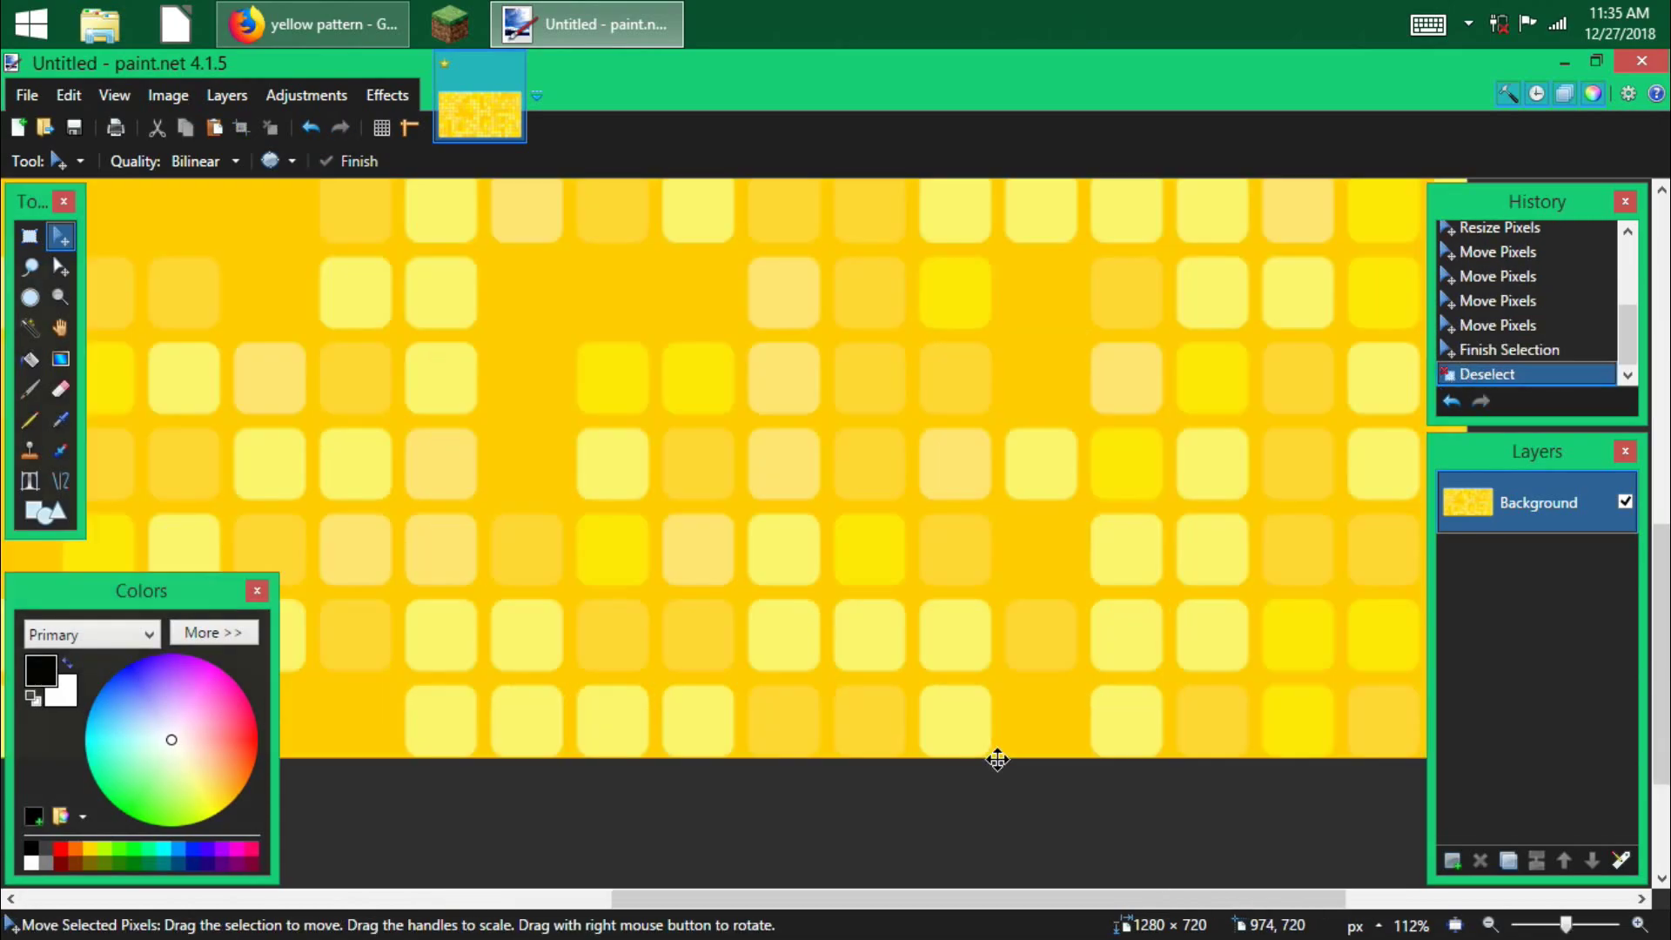
{"action": "scroll", "coordinate": [795, 663], "scroll_direction": "up", "scroll_amount": 2}
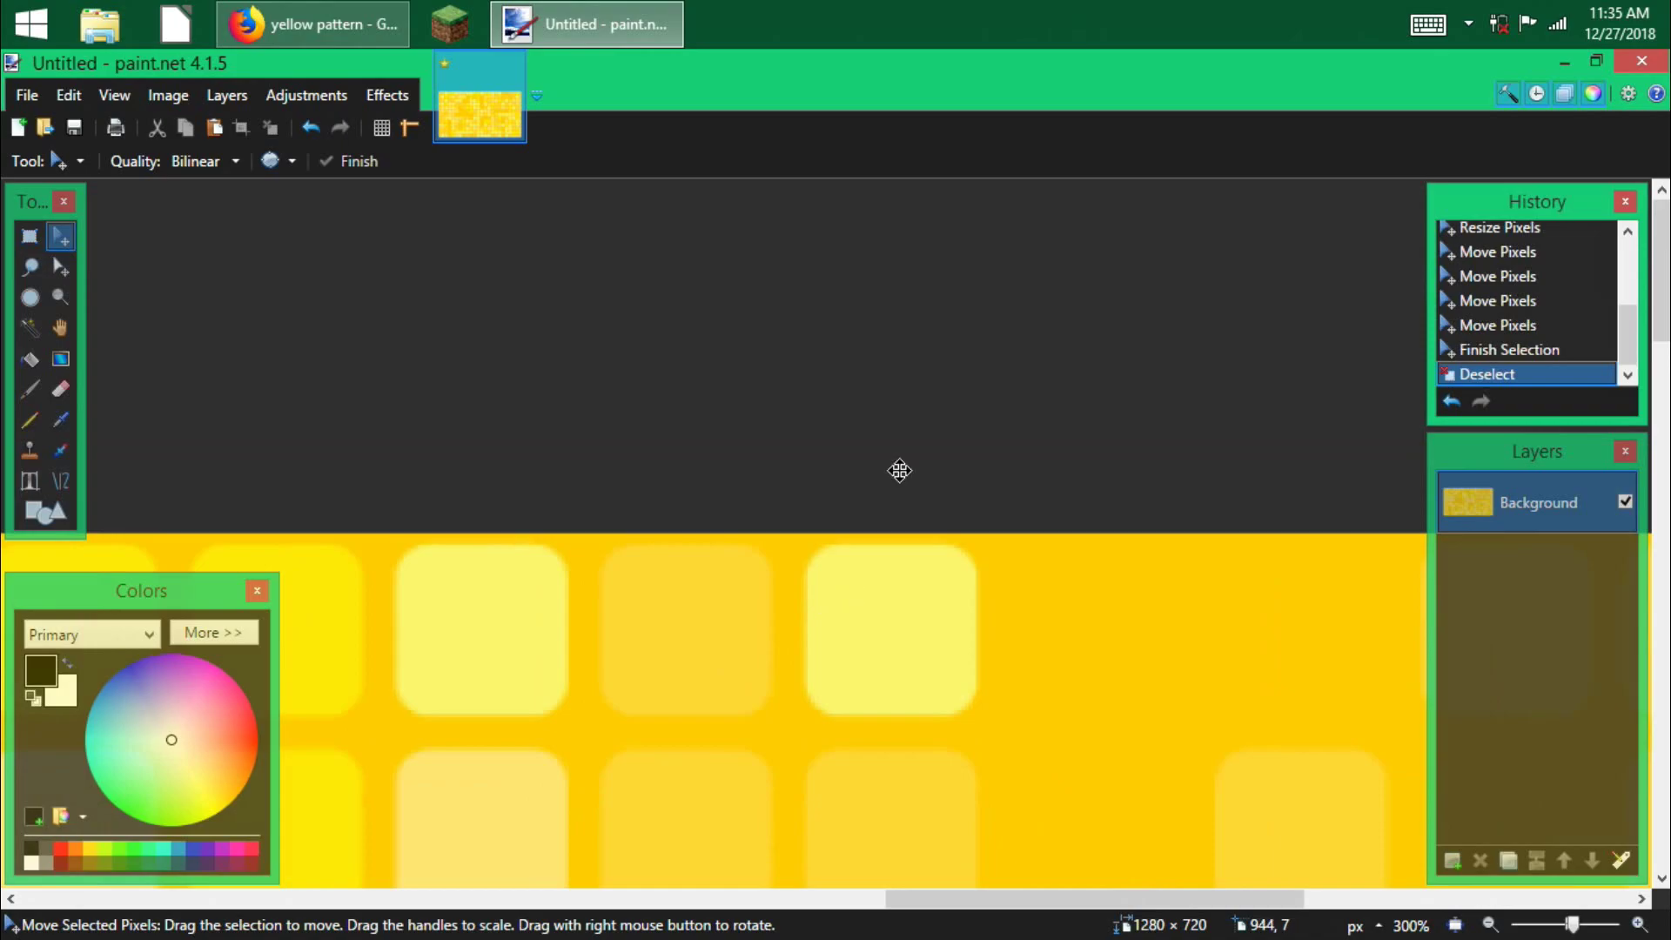
- Add a new layer above the yellow pattern background
{"action": "scroll", "coordinate": [720, 481], "scroll_direction": "up", "scroll_amount": 8}
{"action": "scroll", "coordinate": [804, 572], "scroll_direction": "down", "scroll_amount": 12}
{"action": "scroll", "coordinate": [804, 572], "scroll_direction": "down", "scroll_amount": 4}
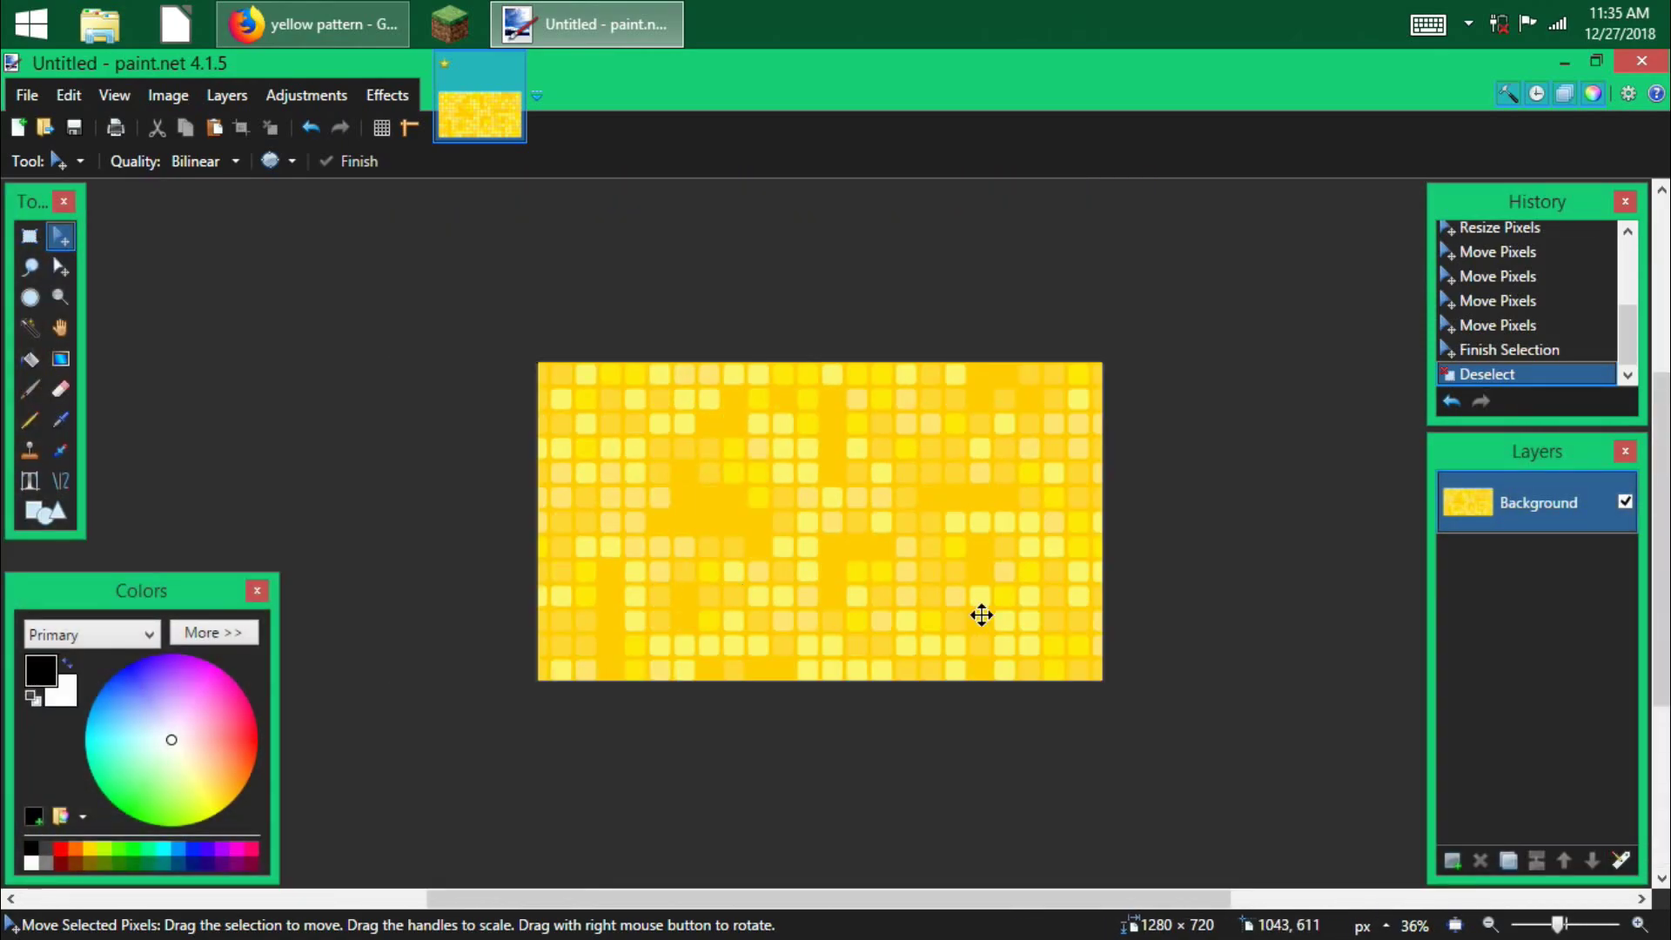
{"action": "scroll", "coordinate": [935, 570], "scroll_direction": "up", "scroll_amount": 1}
{"action": "left_click", "coordinate": [277, 25]}
{"action": "left_click", "coordinate": [529, 17]}
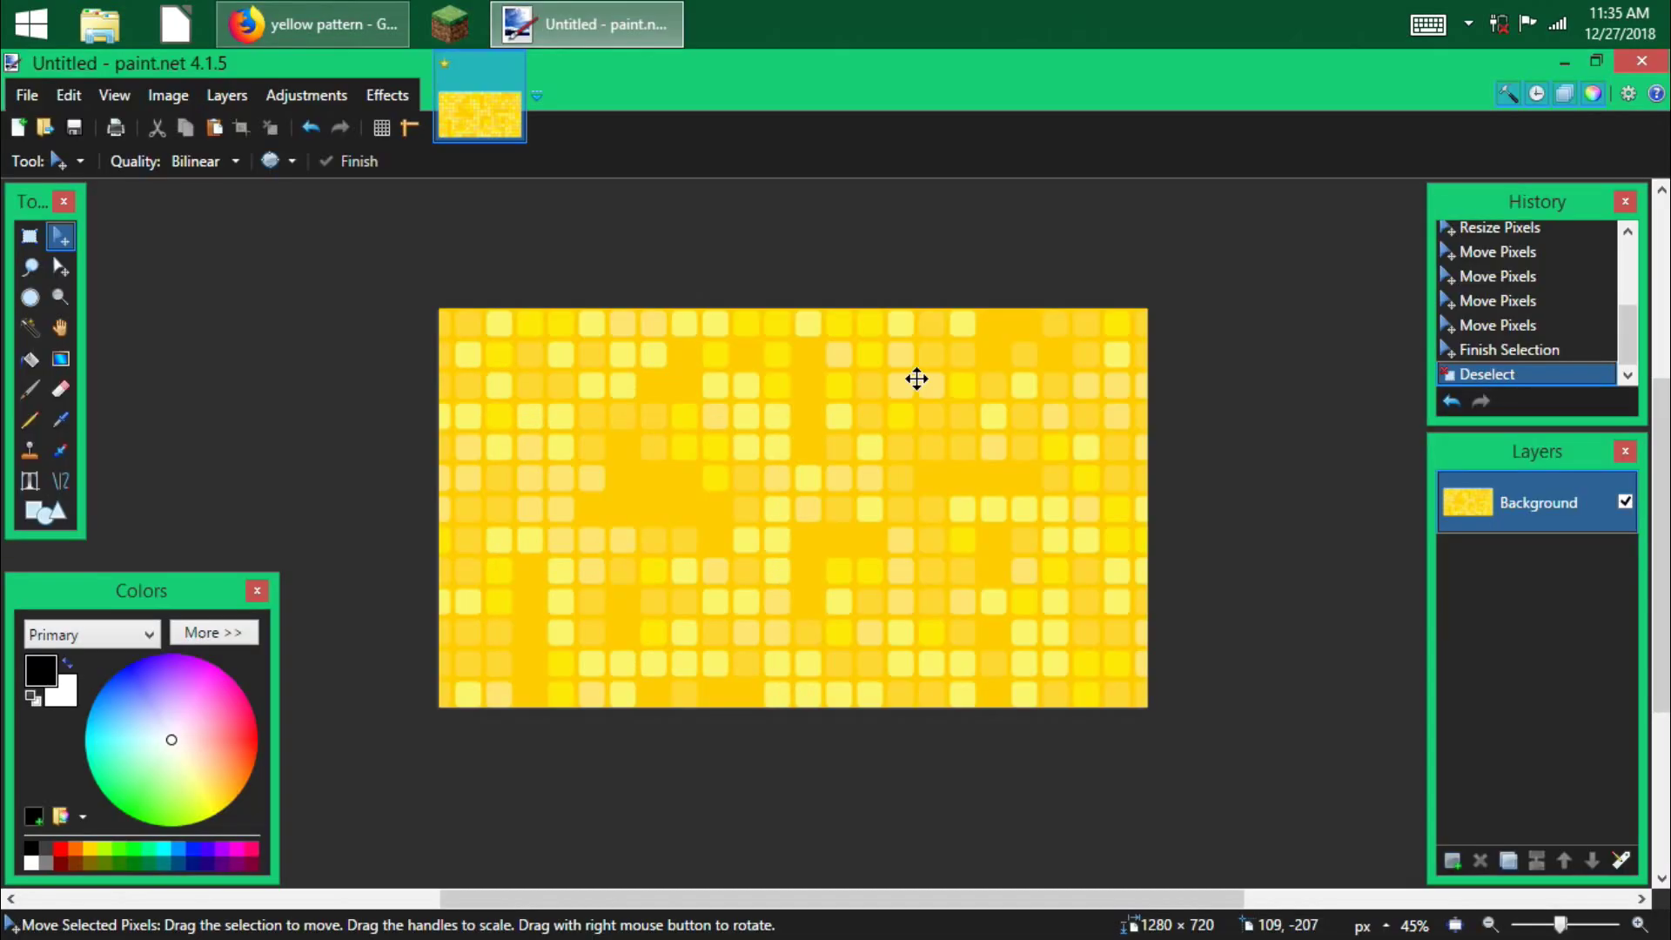
{"action": "key", "text": "ctrl+shift+n"}
- Copy the VSDC logo from the Firefox image search and paste it onto the new layer in paint.net
{"action": "left_click", "coordinate": [309, 24]}
{"action": "left_click", "coordinate": [371, 78]}
{"action": "right_click", "coordinate": [570, 555]}
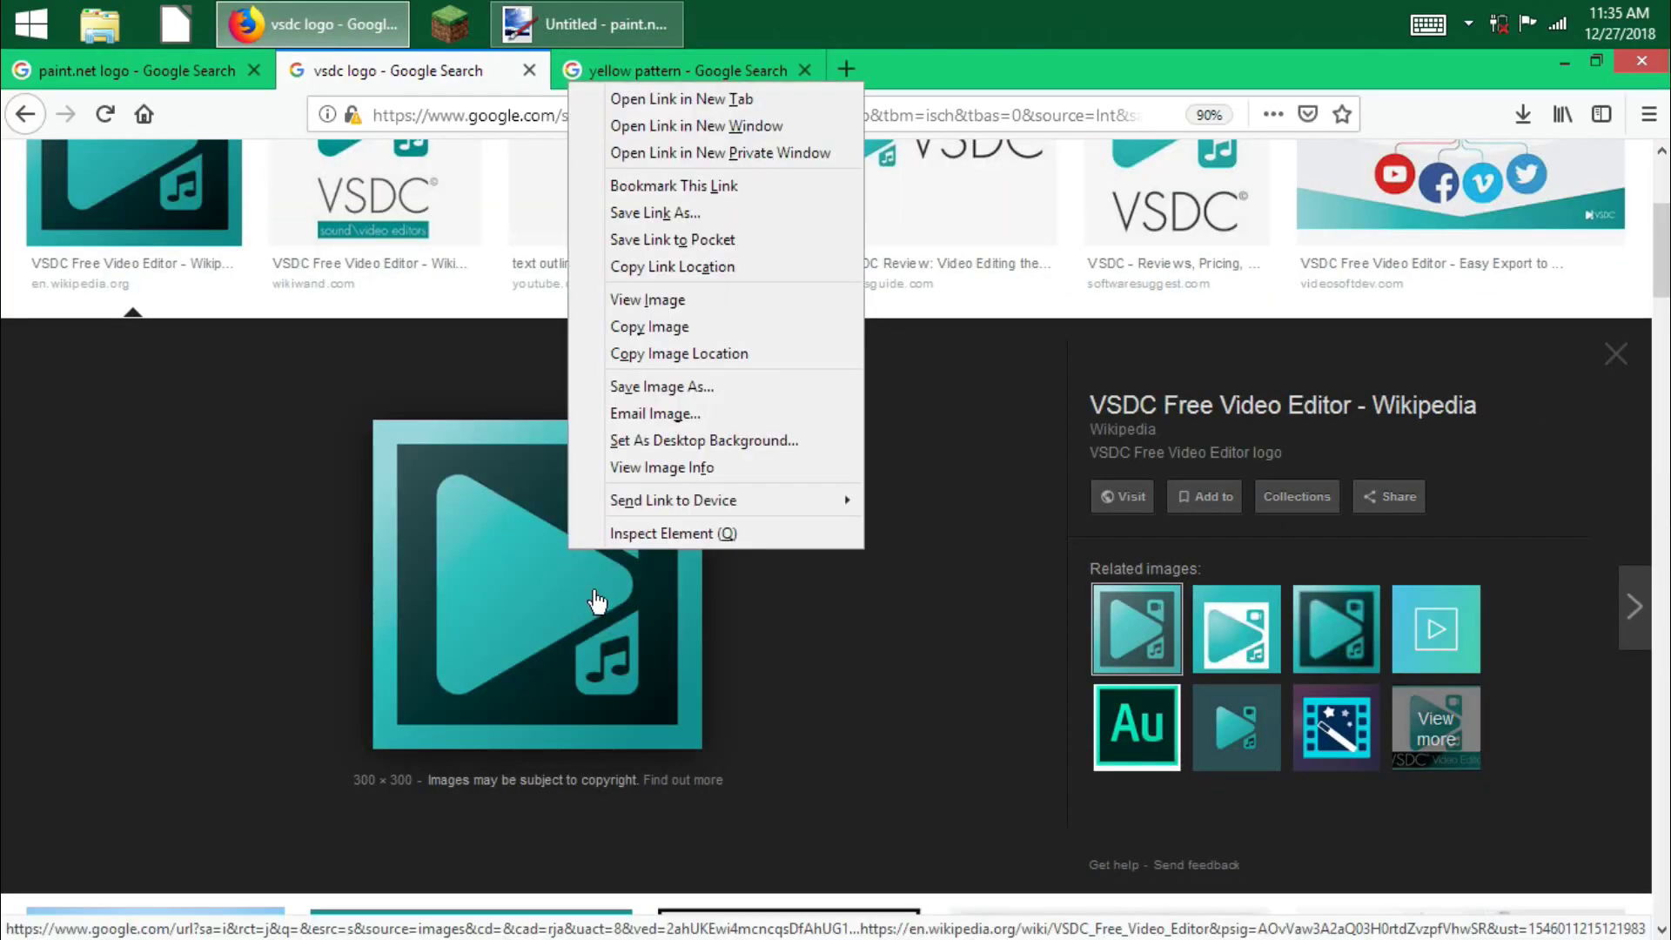
{"action": "left_click", "coordinate": [613, 325]}
{"action": "left_click", "coordinate": [587, 24]}
{"action": "key", "text": "ctrl+v"}
- Tilt the VSDC logo slightly counterclockwise, place it in the canvas's lower-left corner, and deselect it
{"action": "left_click_drag", "start_coordinate": [522, 391], "coordinate": [604, 478]}
{"action": "key", "text": "ctrl+z"}
{"action": "left_click_drag", "start_coordinate": [604, 479], "coordinate": [560, 593]}
{"action": "left_click_drag", "start_coordinate": [560, 593], "coordinate": [615, 642]}
{"action": "mouse_move", "coordinate": [615, 642]}
{"action": "left_mouse_down"}
{"action": "mouse_move", "coordinate": [625, 664]}
{"action": "mouse_move", "coordinate": [582, 658]}
{"action": "mouse_move", "coordinate": [605, 663]}
{"action": "left_mouse_up"}
{"action": "key", "text": "ctrl+d"}
- Copy the paint.net logo from the Firefox image search and paste it onto another new layer in paint.net
{"action": "left_click", "coordinate": [335, 31]}
{"action": "right_click", "coordinate": [583, 576]}
{"action": "left_click", "coordinate": [664, 354]}
{"action": "left_click", "coordinate": [587, 23]}
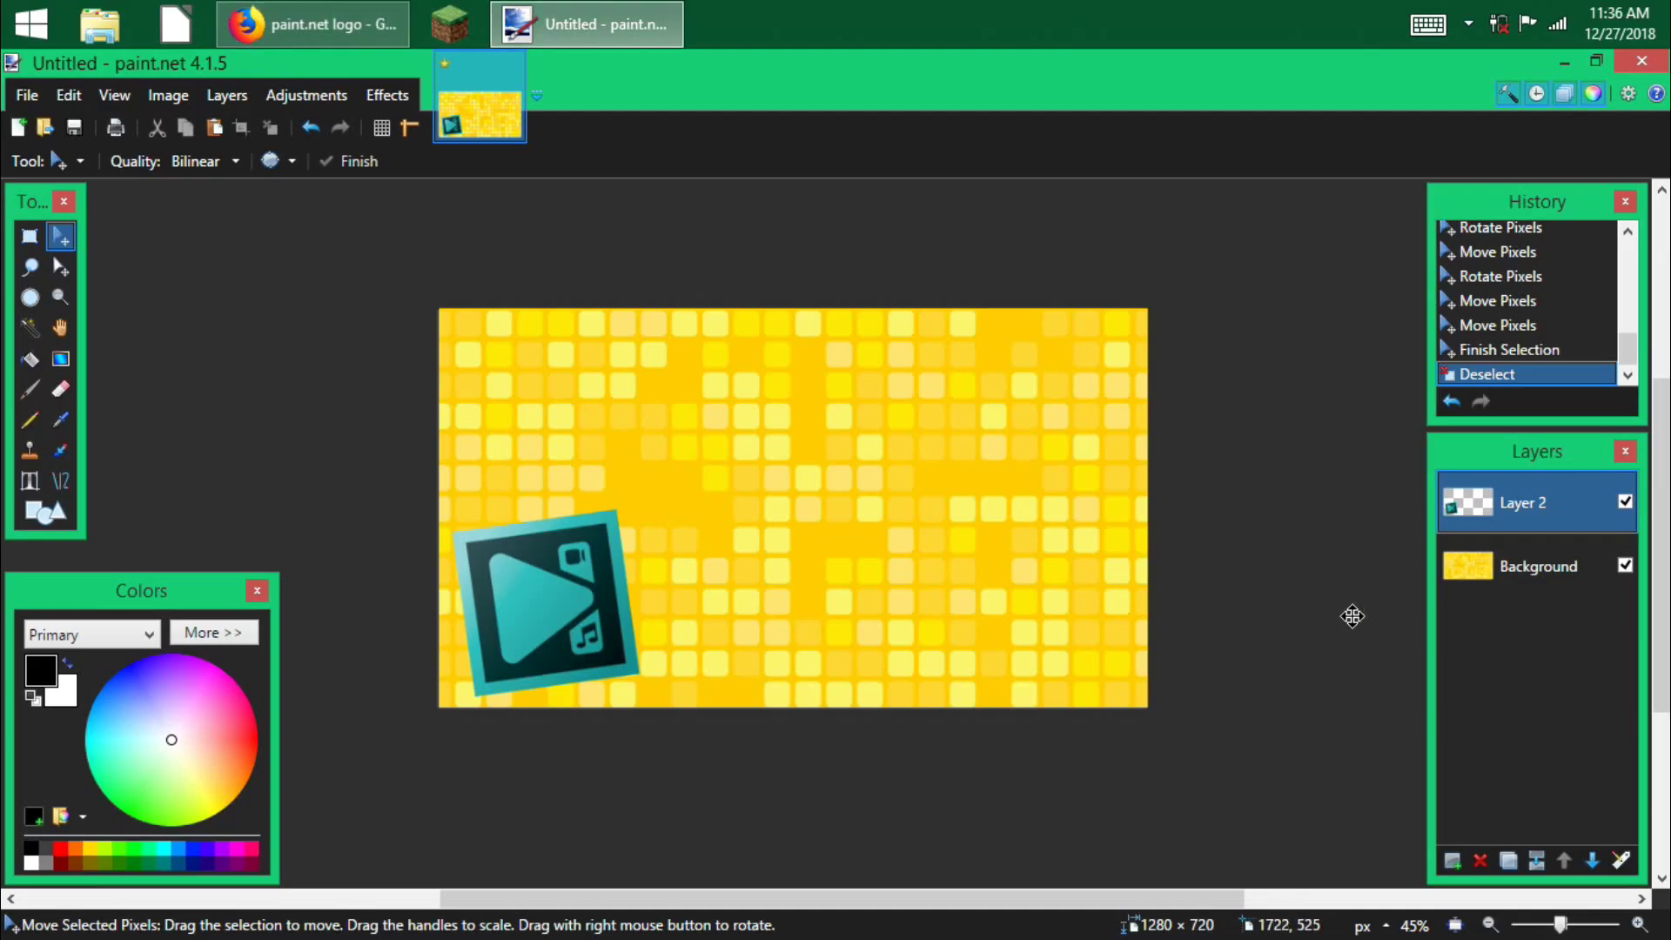
{"action": "left_click", "coordinate": [1451, 860]}
{"action": "key", "text": "ctrl+v"}
- Resize the paint.net logo, rotate it to about -8.49°, and place it directly above the VSDC logo
{"action": "left_click_drag", "start_coordinate": [554, 430], "coordinate": [579, 511]}
{"action": "left_click_drag", "start_coordinate": [580, 512], "coordinate": [503, 547]}
{"action": "left_click_drag", "start_coordinate": [539, 534], "coordinate": [578, 528]}
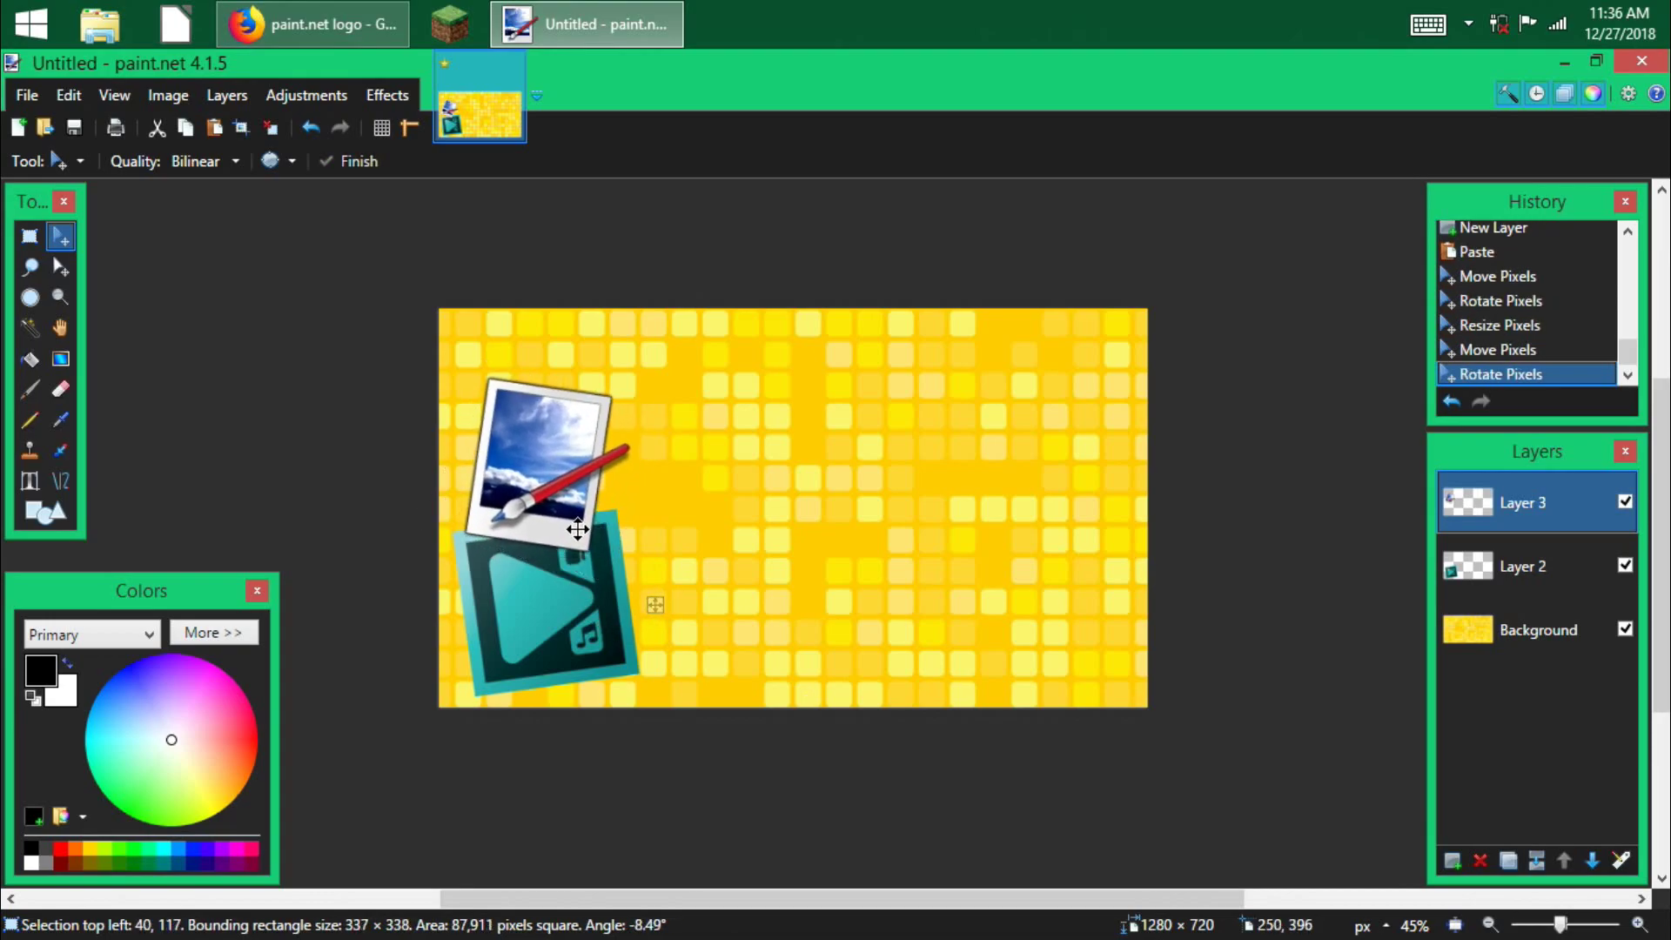
- Move the paint.net logo's layer beneath the VSDC logo's layer, then deselect the logo
{"action": "left_click_drag", "start_coordinate": [1501, 509], "coordinate": [1475, 564]}
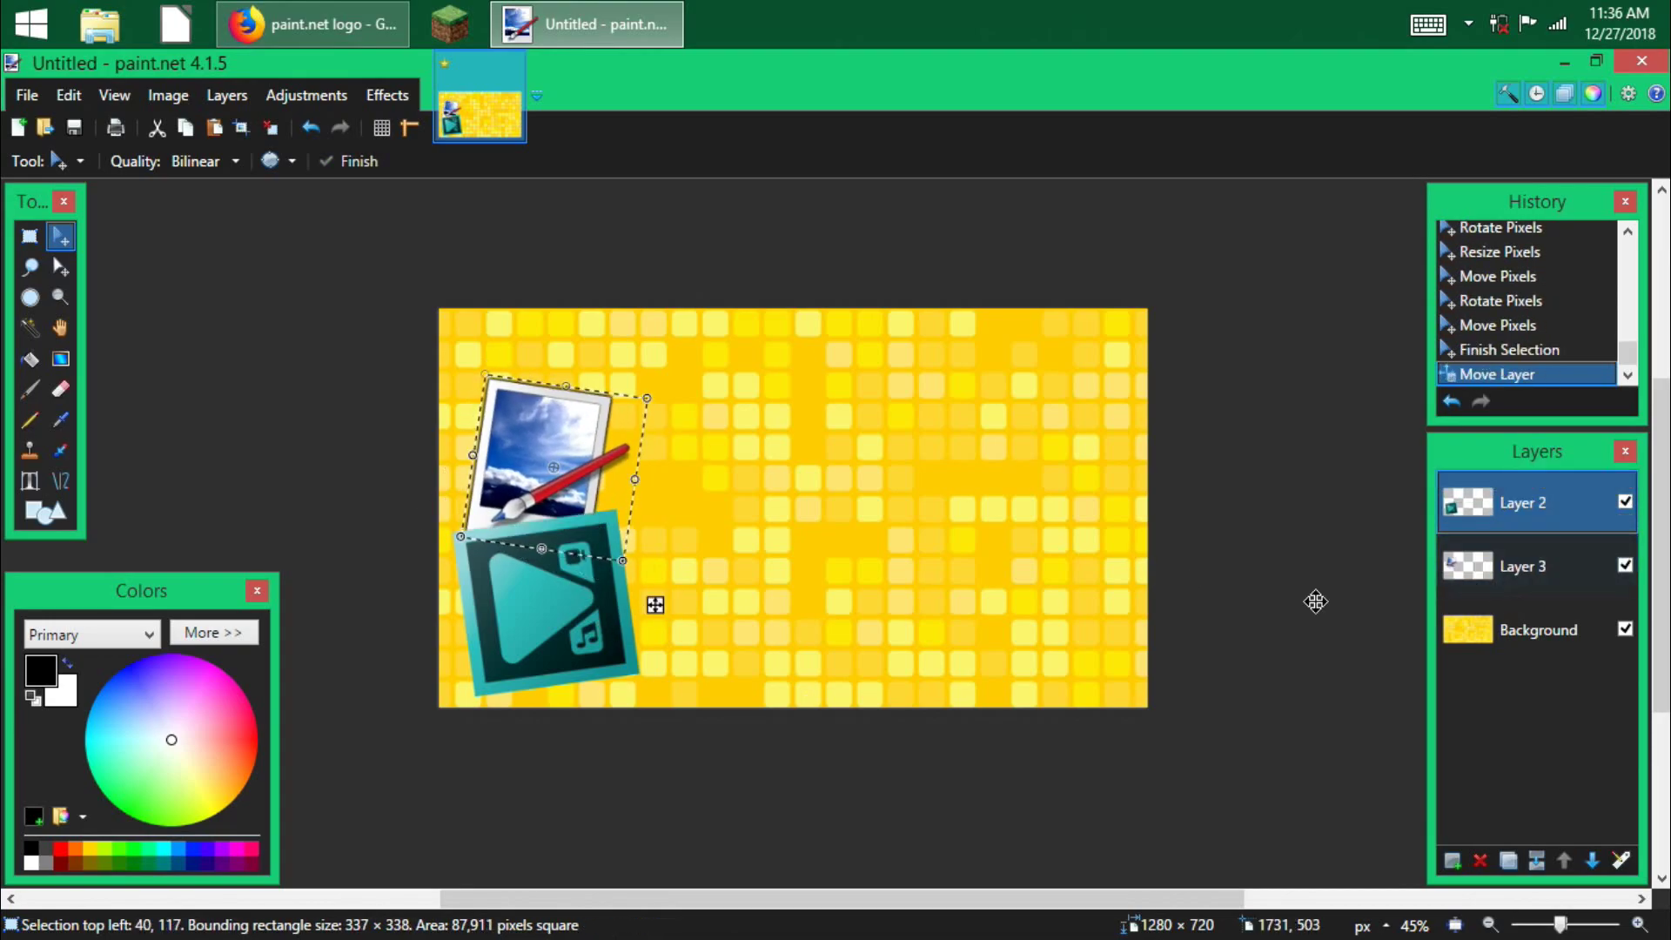
{"action": "left_click", "coordinate": [588, 538]}
{"action": "key", "text": "ctrl+d"}
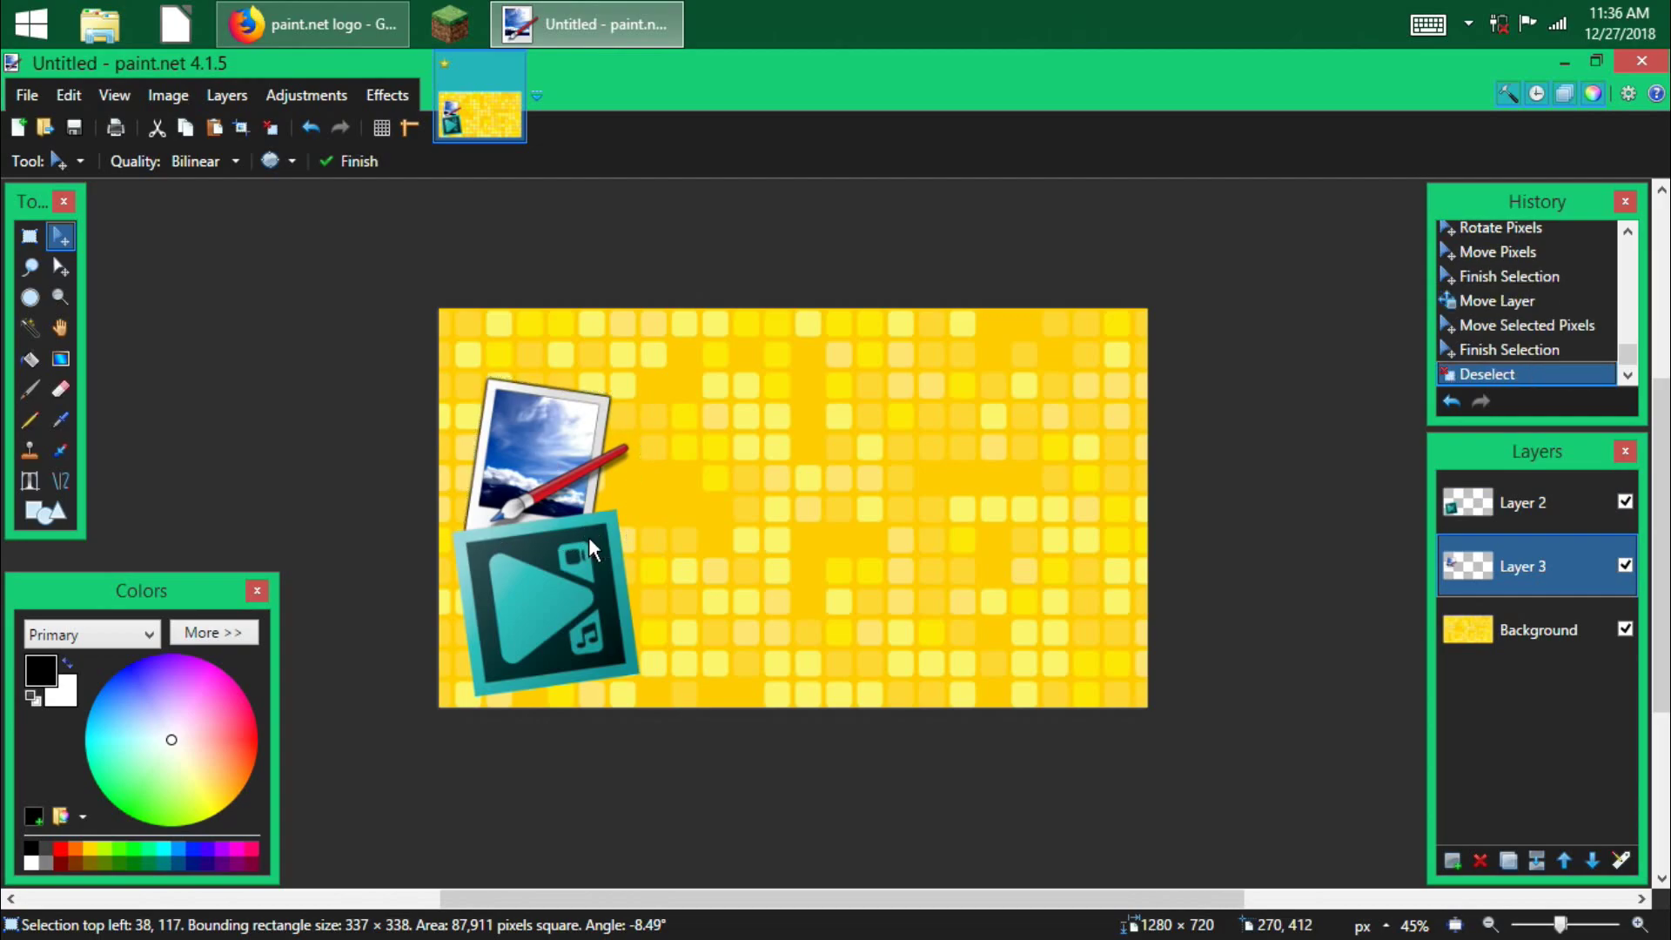
- Merge the two logo layers into one and shift the combined logos away from the canvas's left edge
{"action": "left_click", "coordinate": [1490, 526]}
{"action": "left_click", "coordinate": [1543, 863]}
{"action": "key", "text": "ctrl+a"}
{"action": "left_click_drag", "start_coordinate": [765, 670], "coordinate": [873, 644]}
{"action": "key", "text": "ctrl+d"}
- Outline the merged logos with a widened white Drop Shadow, using blur radius 0 and shadow opacity 255
{"action": "left_click", "coordinate": [387, 94]}
{"action": "mouse_move", "coordinate": [421, 329]}
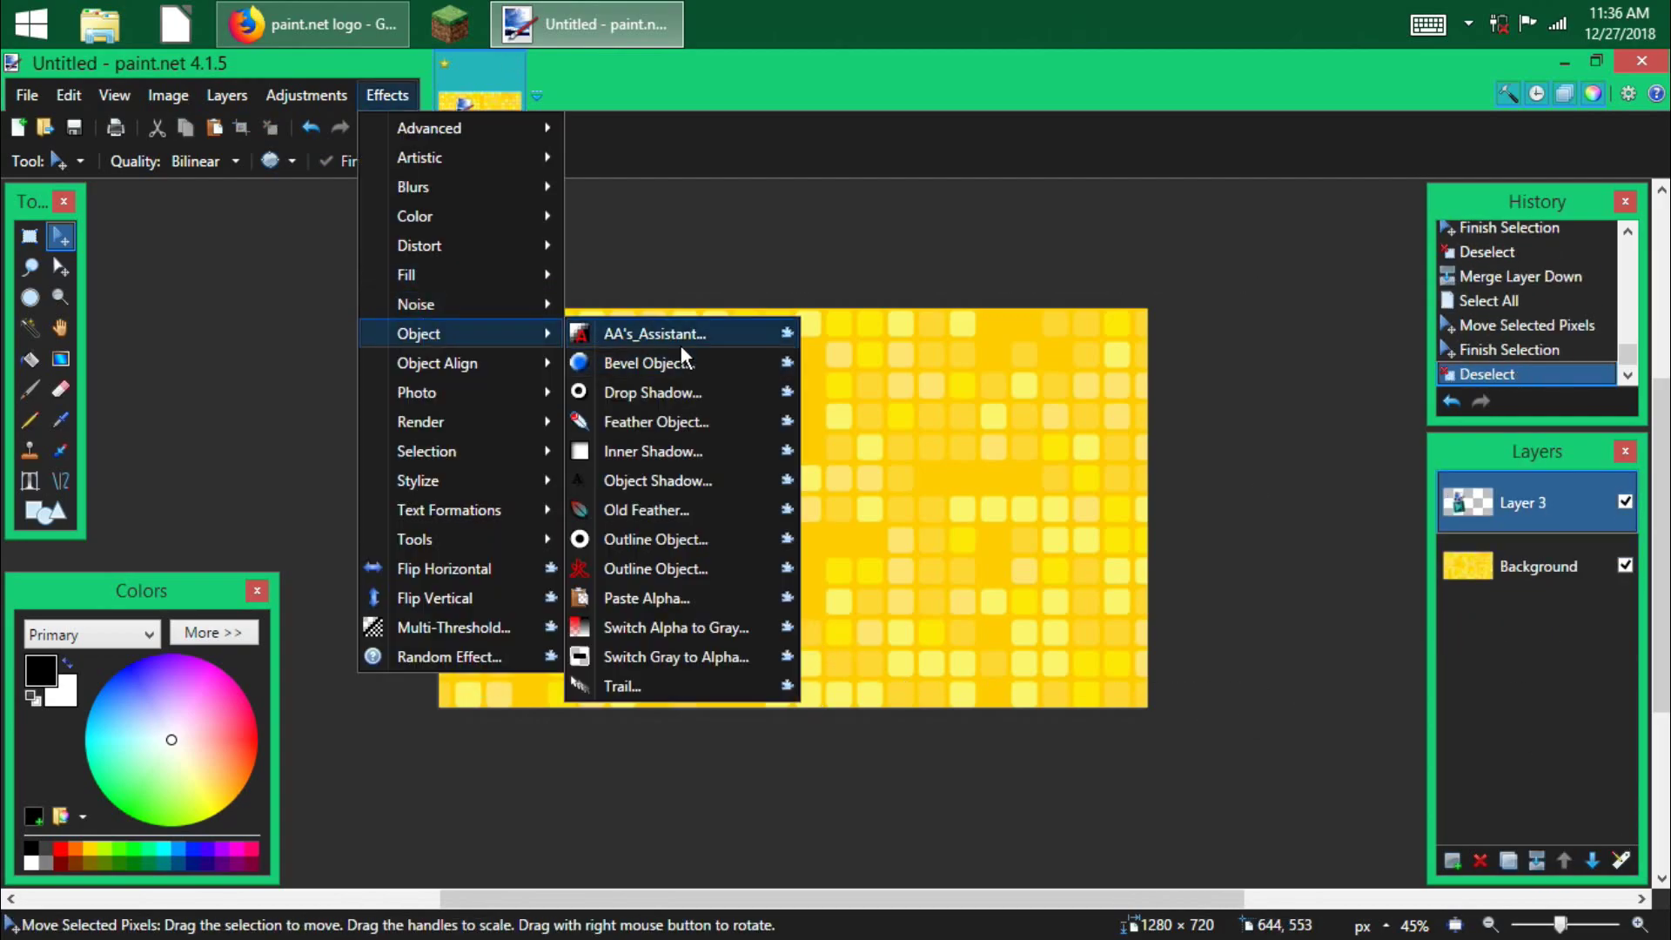
{"action": "left_click", "coordinate": [661, 377]}
{"action": "left_click_drag", "start_coordinate": [747, 212], "coordinate": [1074, 215]}
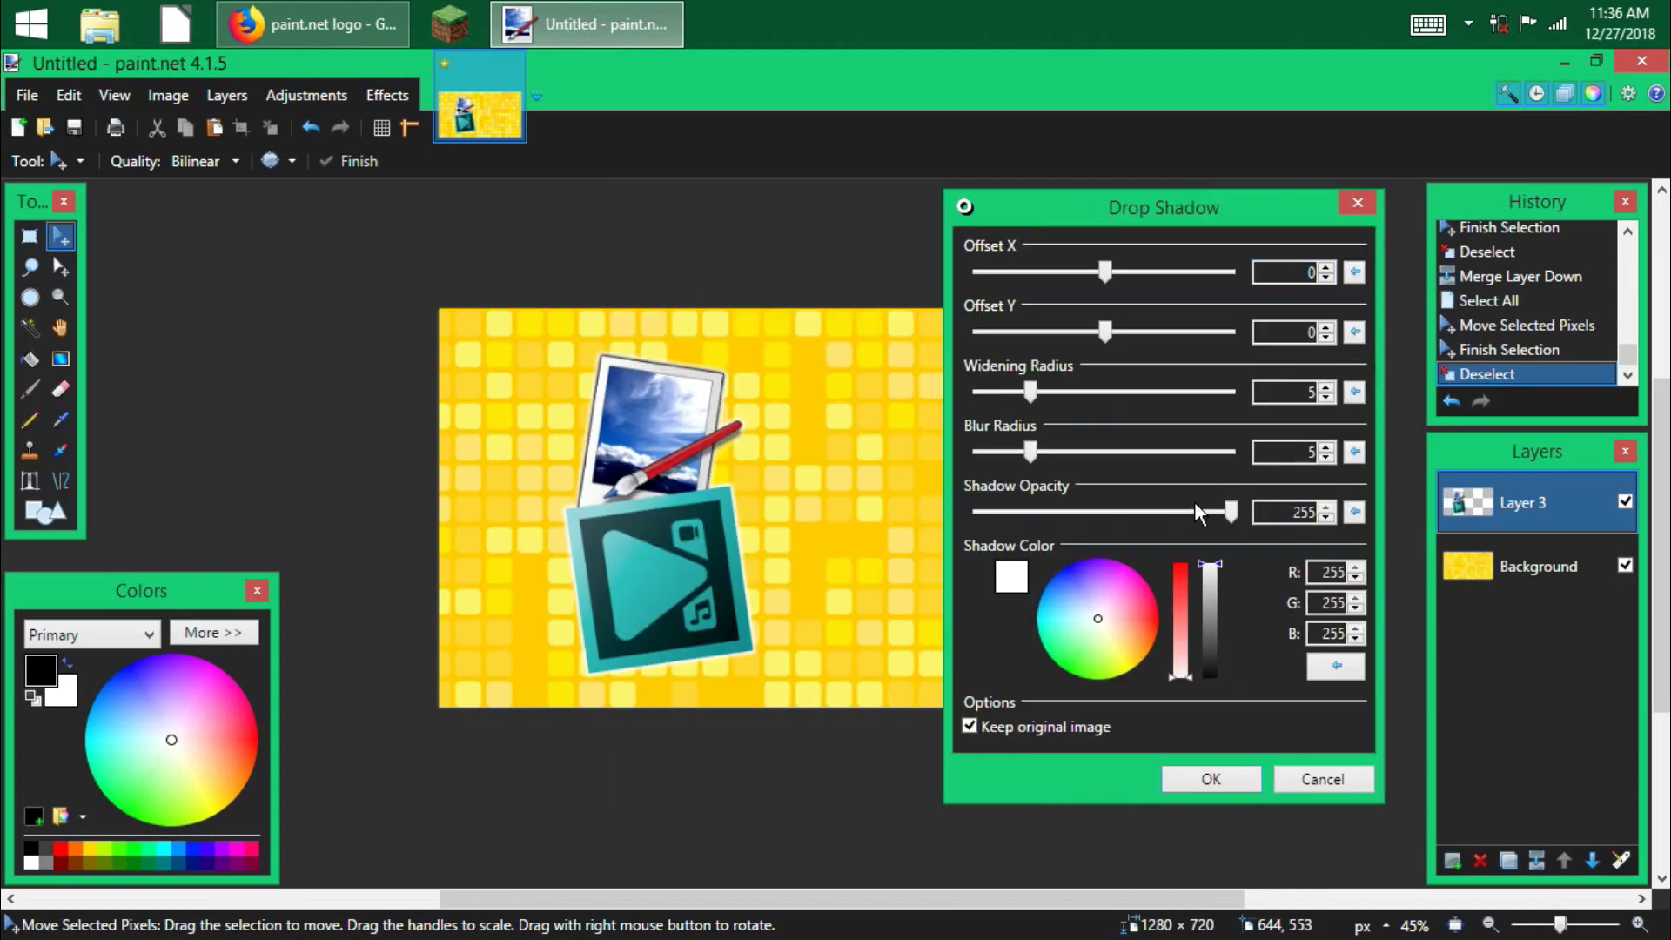
{"action": "left_click_drag", "start_coordinate": [1220, 624], "coordinate": [1195, 444]}
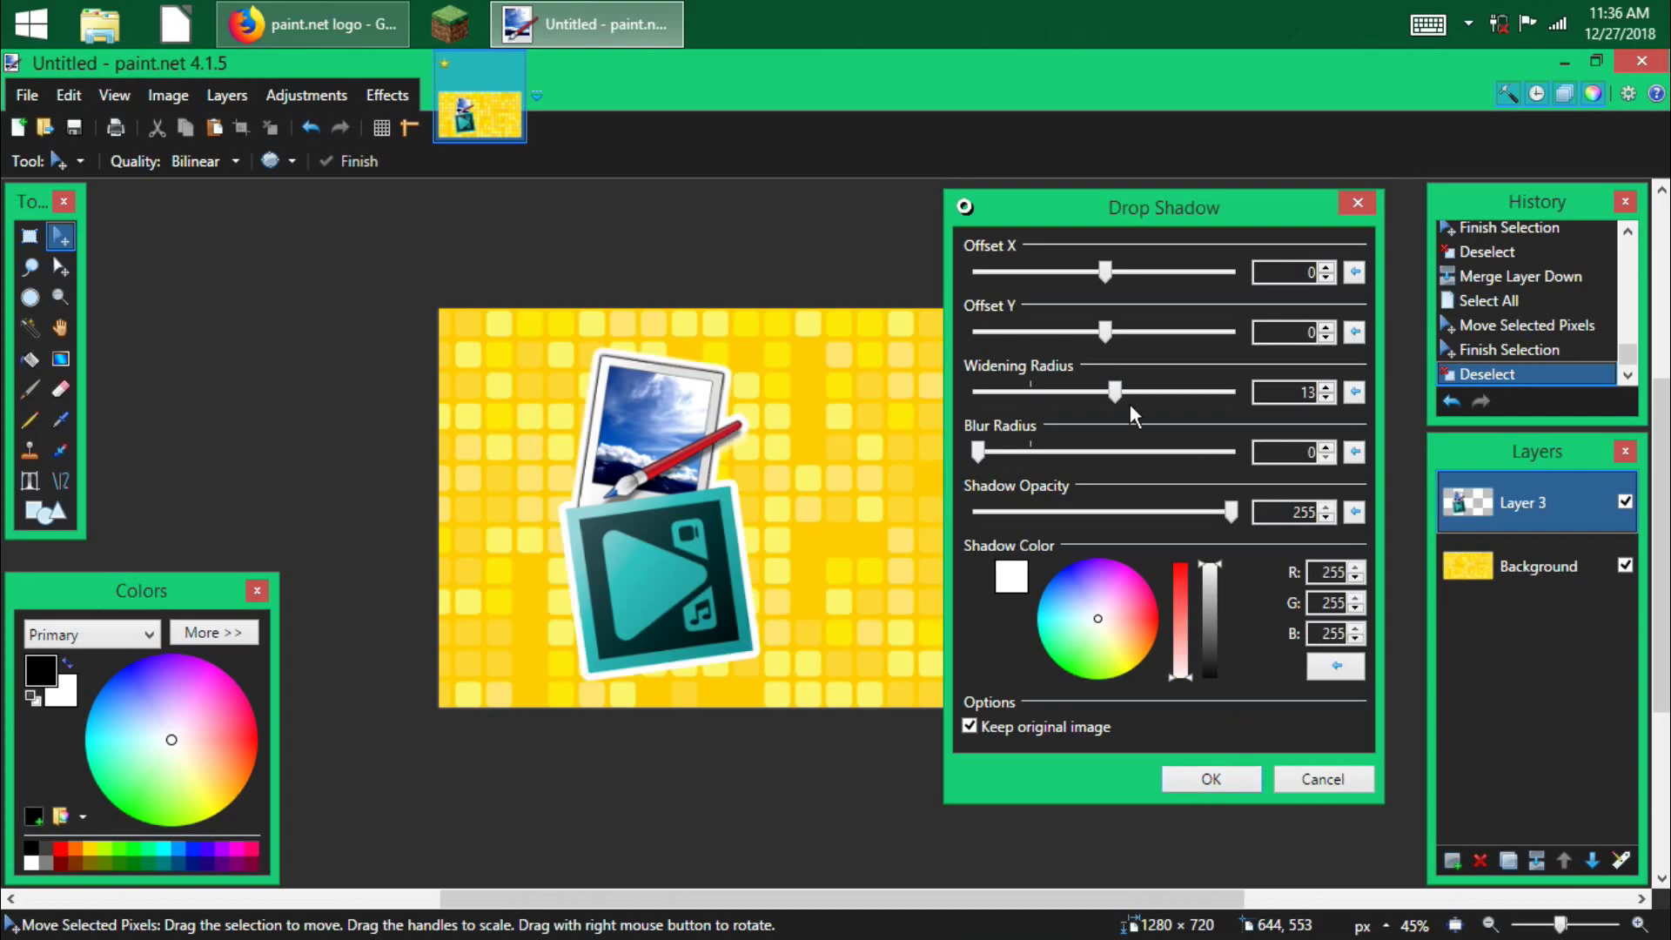
{"action": "left_click_drag", "start_coordinate": [1115, 390], "coordinate": [1105, 391]}
{"action": "left_click", "coordinate": [1211, 778]}
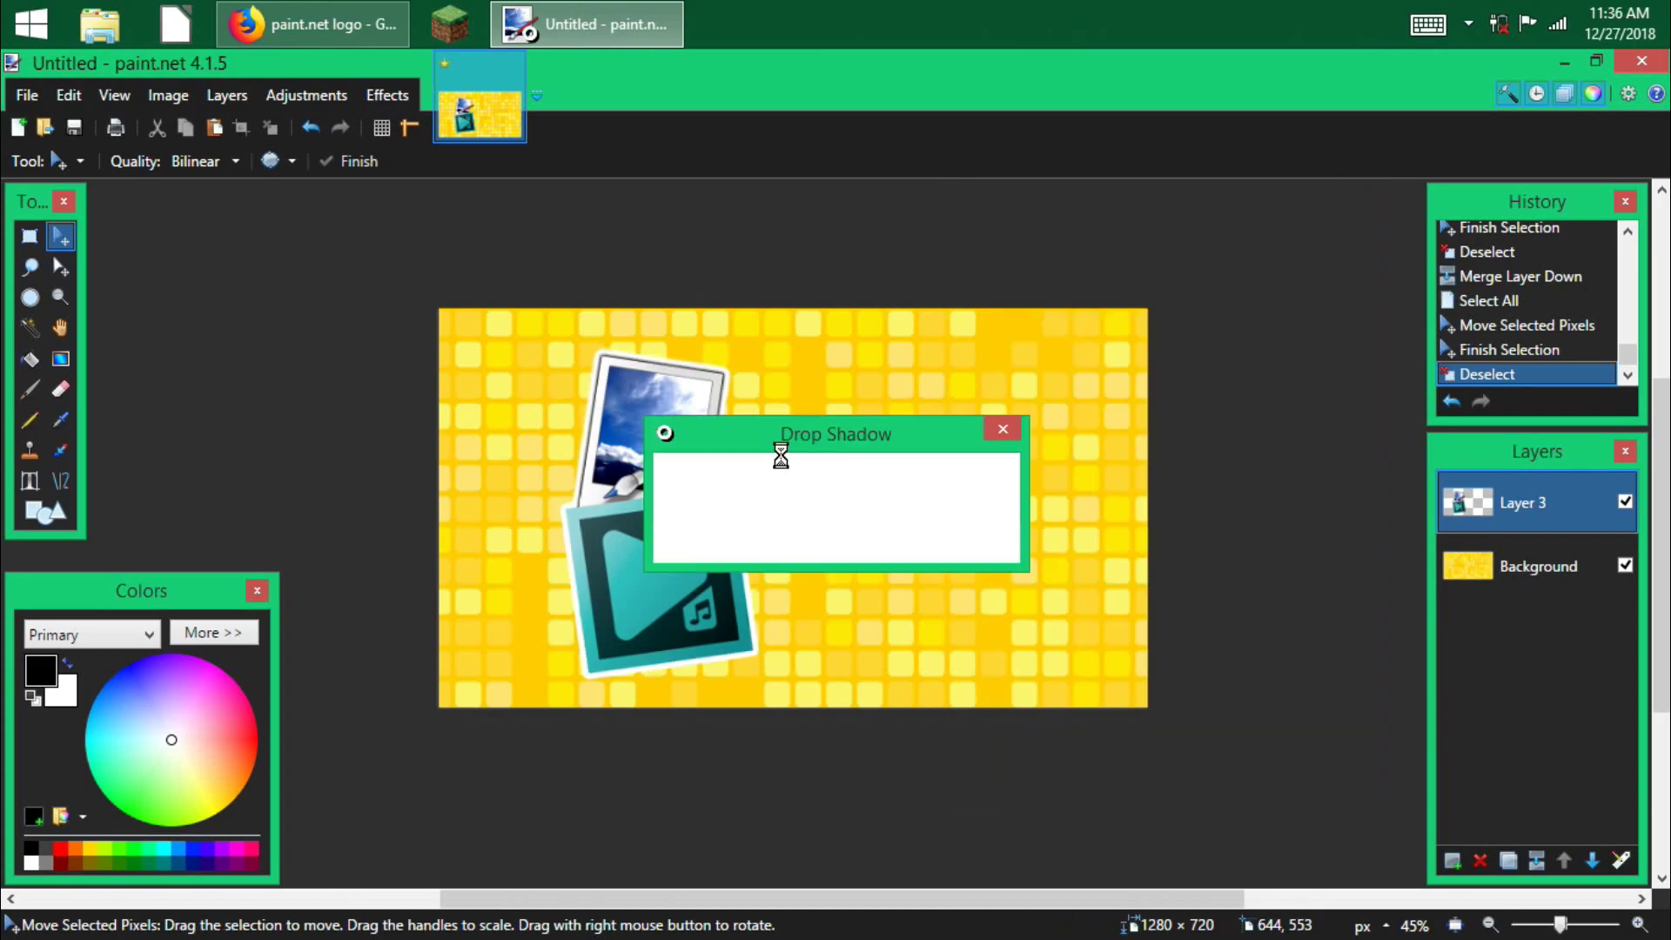
- Add a second Drop Shadow in black around the logos, with widening radius 5, blur radius 5 and opacity 255
{"action": "left_click", "coordinate": [386, 94]}
{"action": "mouse_move", "coordinate": [461, 393]}
{"action": "left_click", "coordinate": [709, 322]}
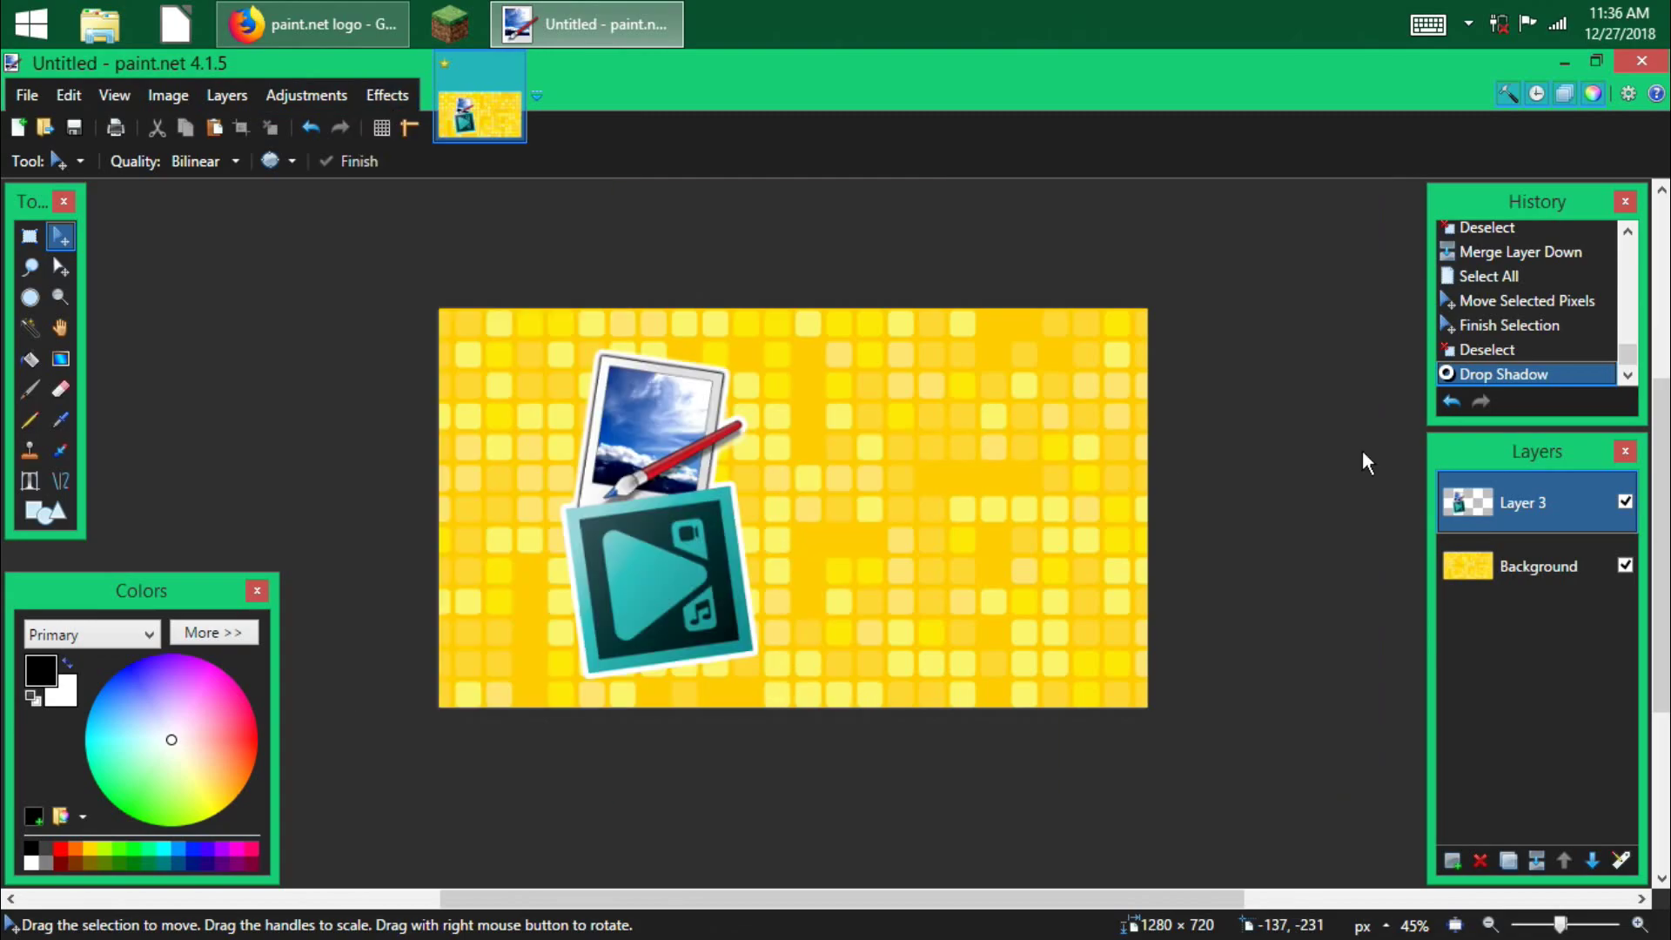
{"action": "left_click_drag", "start_coordinate": [884, 597], "coordinate": [882, 677]}
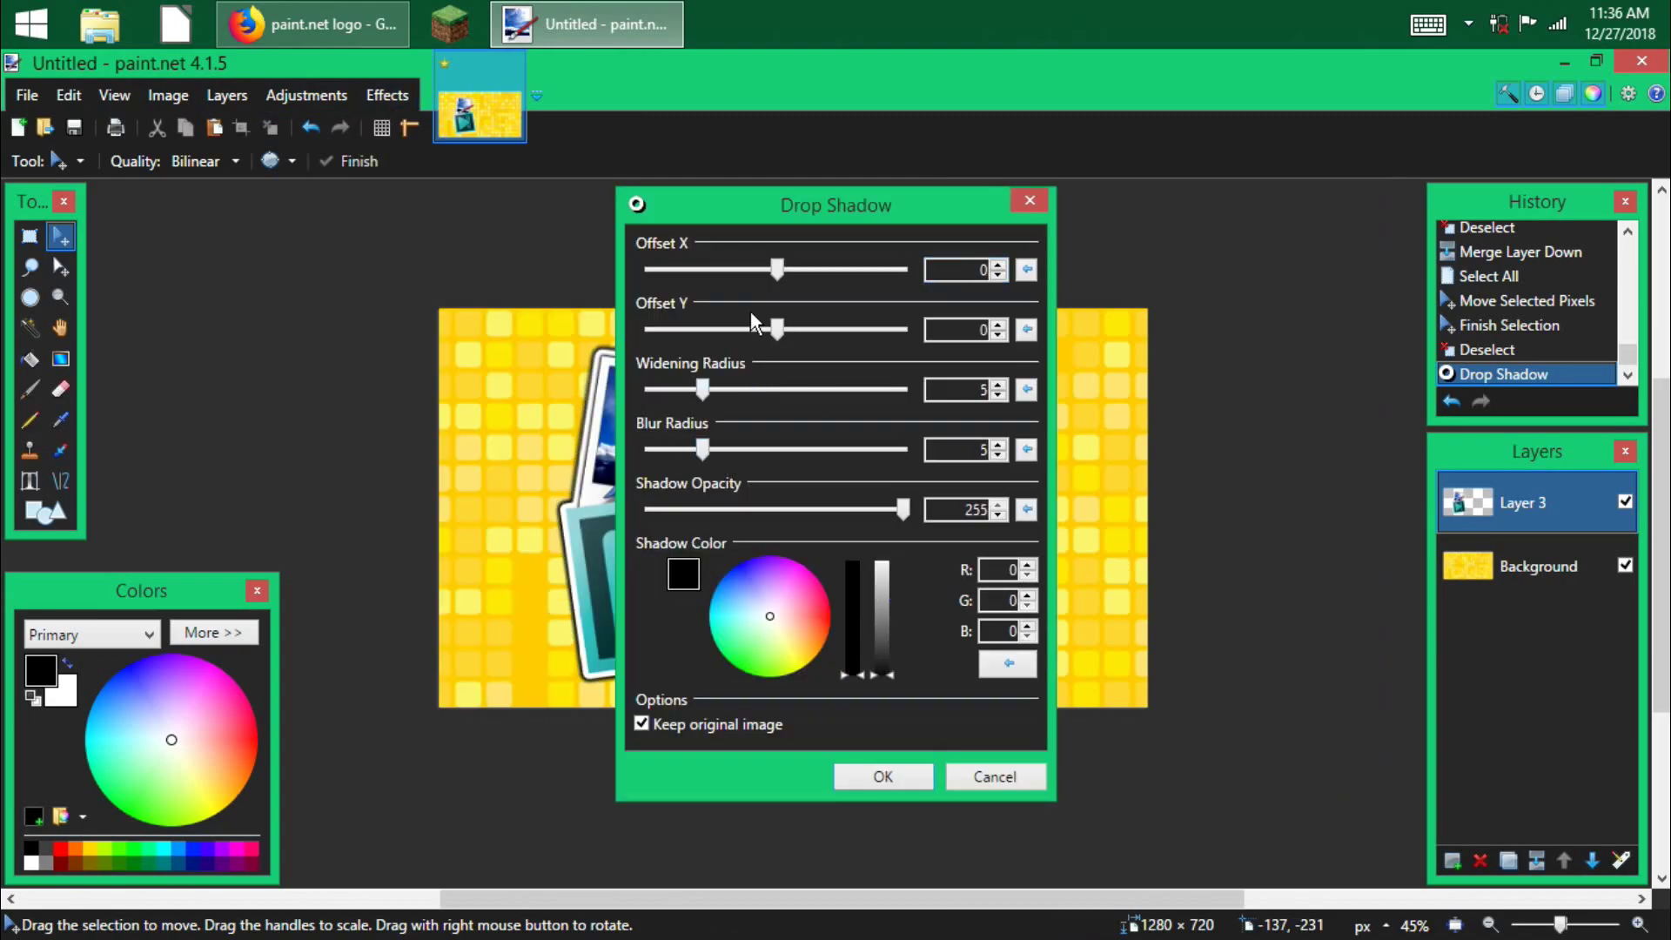
{"action": "left_click", "coordinate": [877, 770]}
- Move the outlined logos back to the canvas's left side and center them vertically
{"action": "key", "text": "ctrl+a"}
{"action": "left_click_drag", "start_coordinate": [1037, 676], "coordinate": [928, 690]}
{"action": "key", "text": "ctrl+d"}
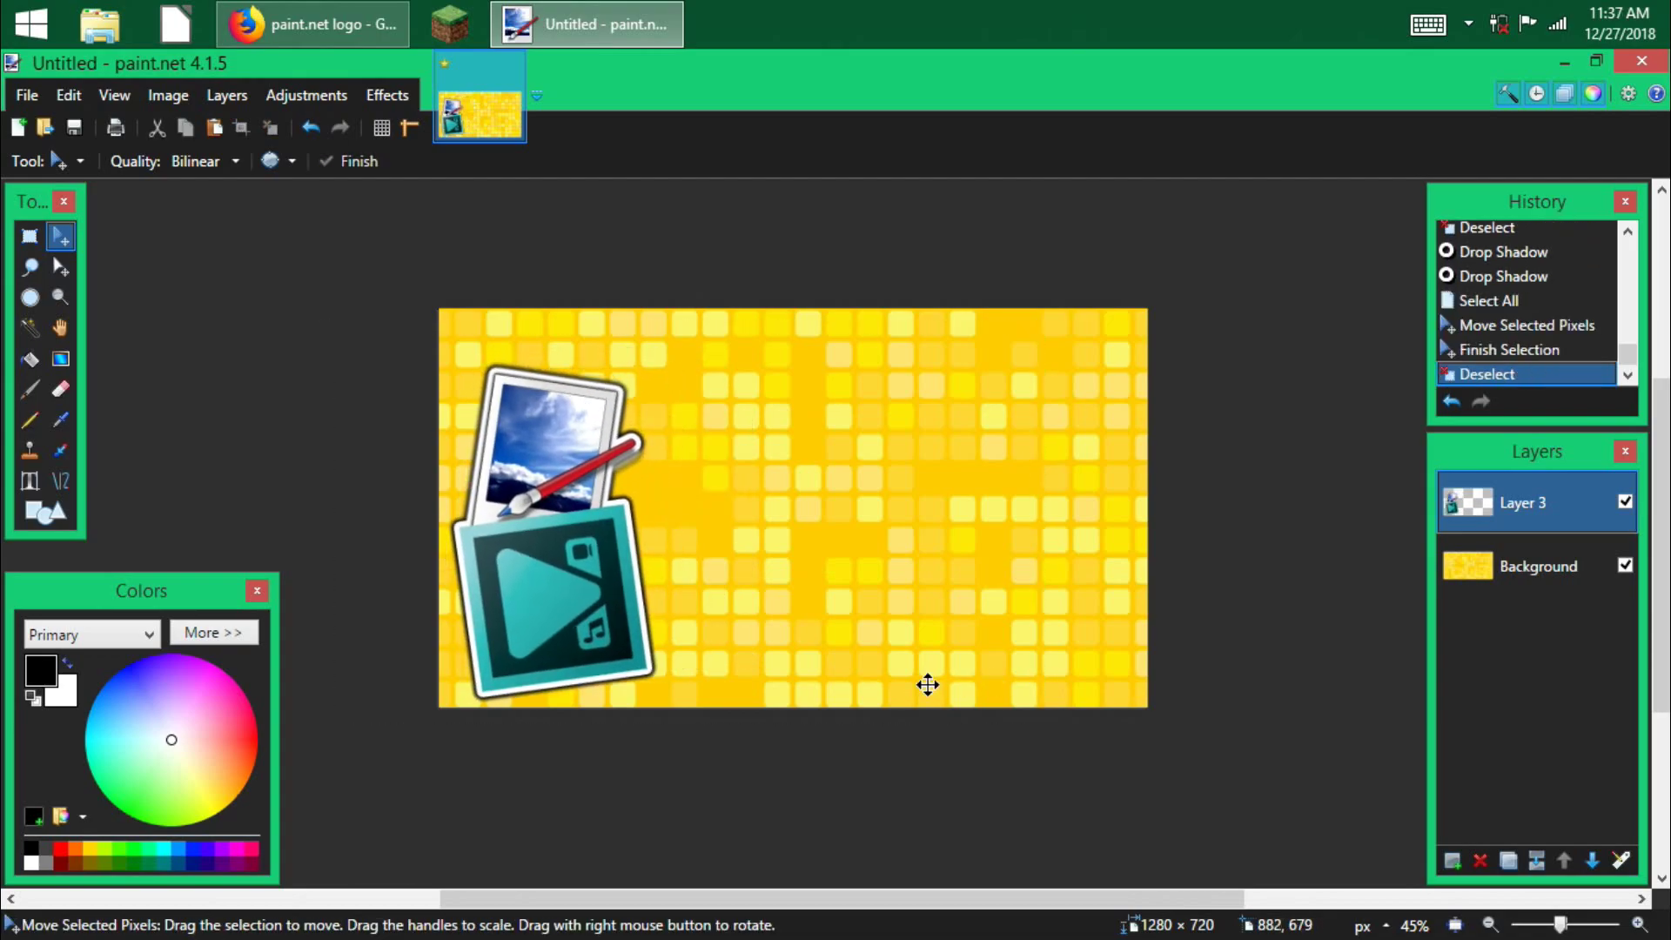
{"action": "left_click", "coordinate": [387, 94]}
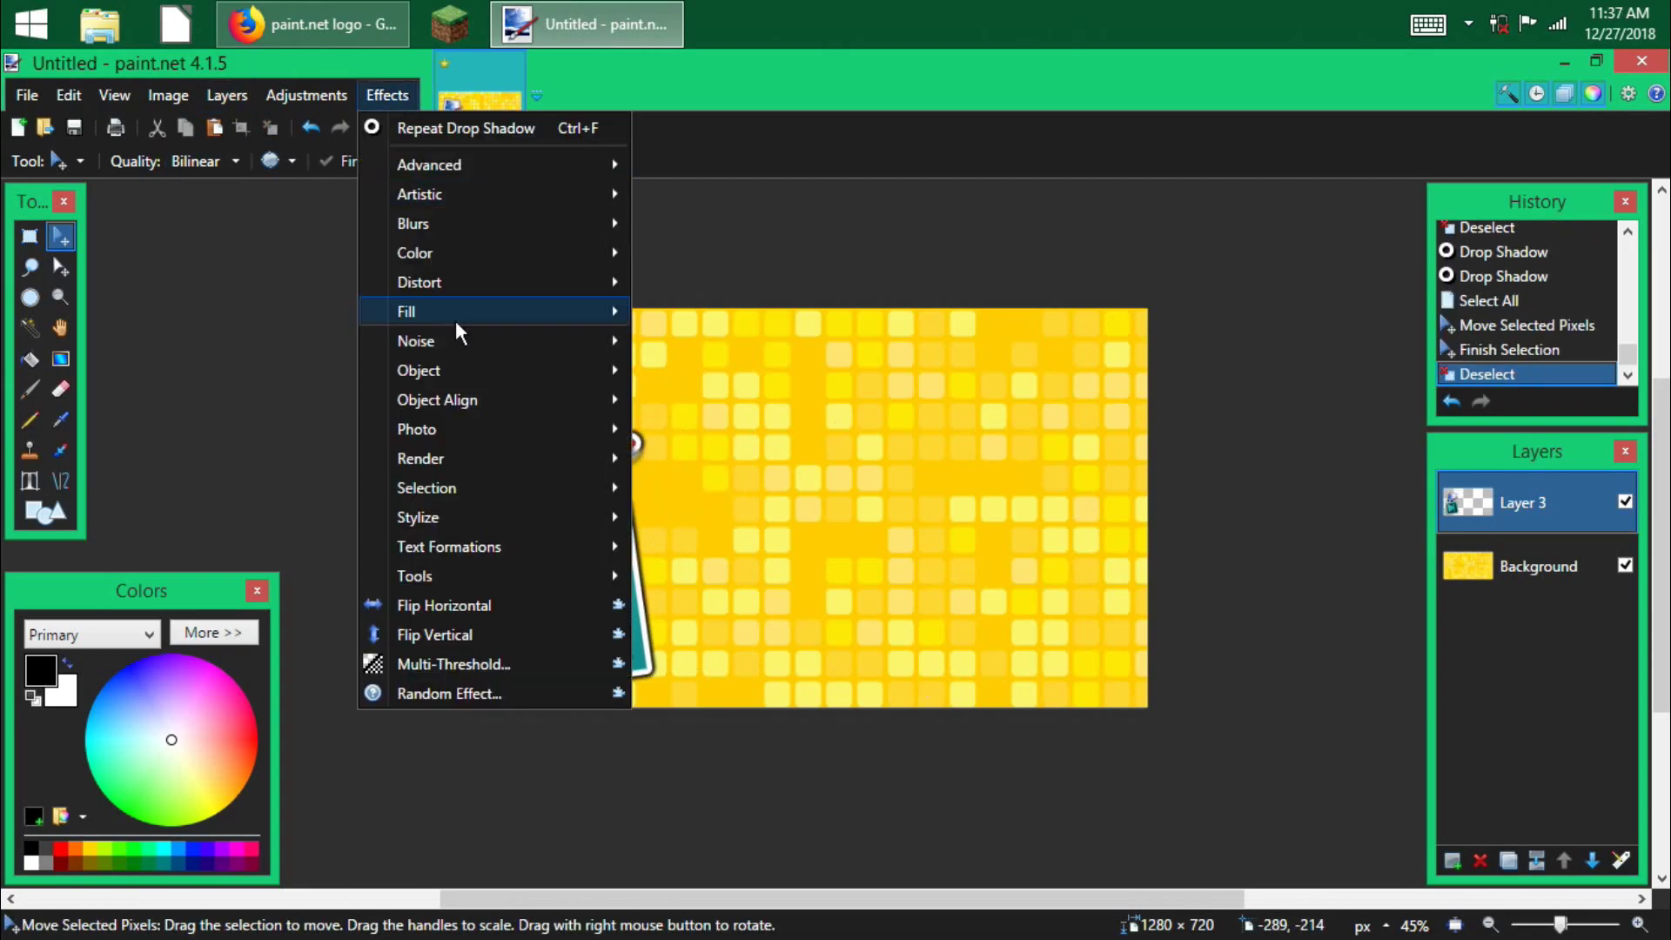
{"action": "mouse_move", "coordinate": [487, 399]}
{"action": "left_click", "coordinate": [740, 457]}
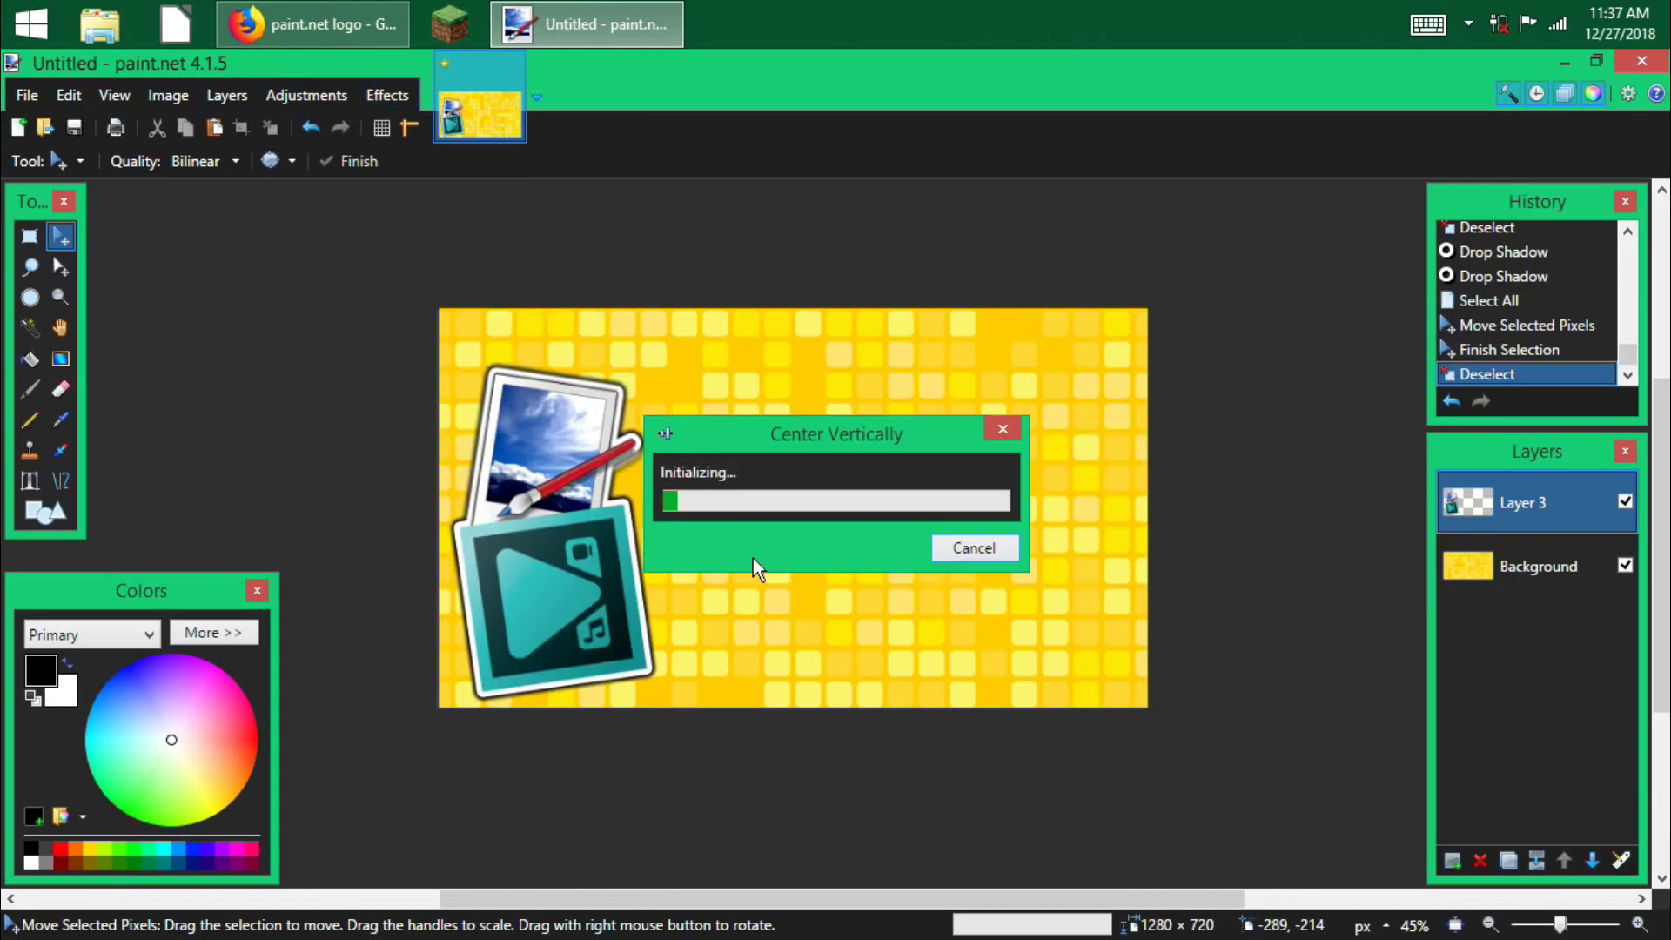
- Add a new layer and start a text right of the logos in the All the Way to the Sun font, size 108
{"action": "key", "text": "ctrl+shift+n"}
{"action": "left_click", "coordinate": [322, 7]}
{"action": "left_click", "coordinate": [598, 23]}
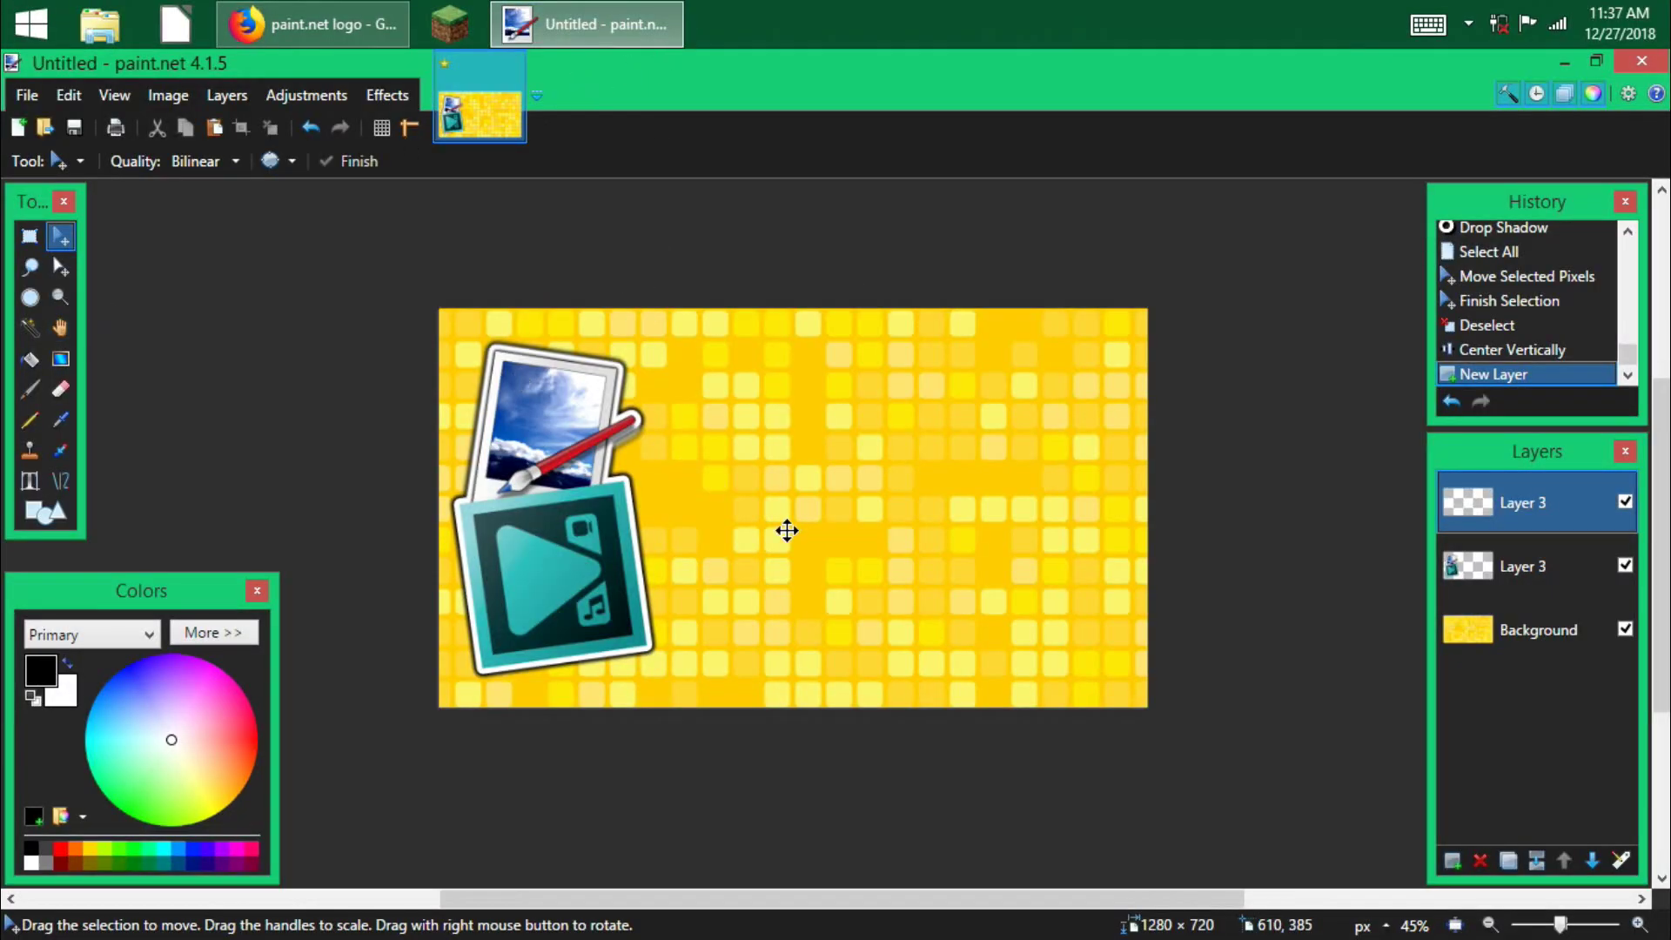
{"action": "left_click", "coordinate": [29, 480]}
{"action": "left_click", "coordinate": [696, 426]}
{"action": "left_click", "coordinate": [366, 160]}
{"action": "left_click", "coordinate": [362, 325]}
{"action": "left_click", "coordinate": [309, 161]}
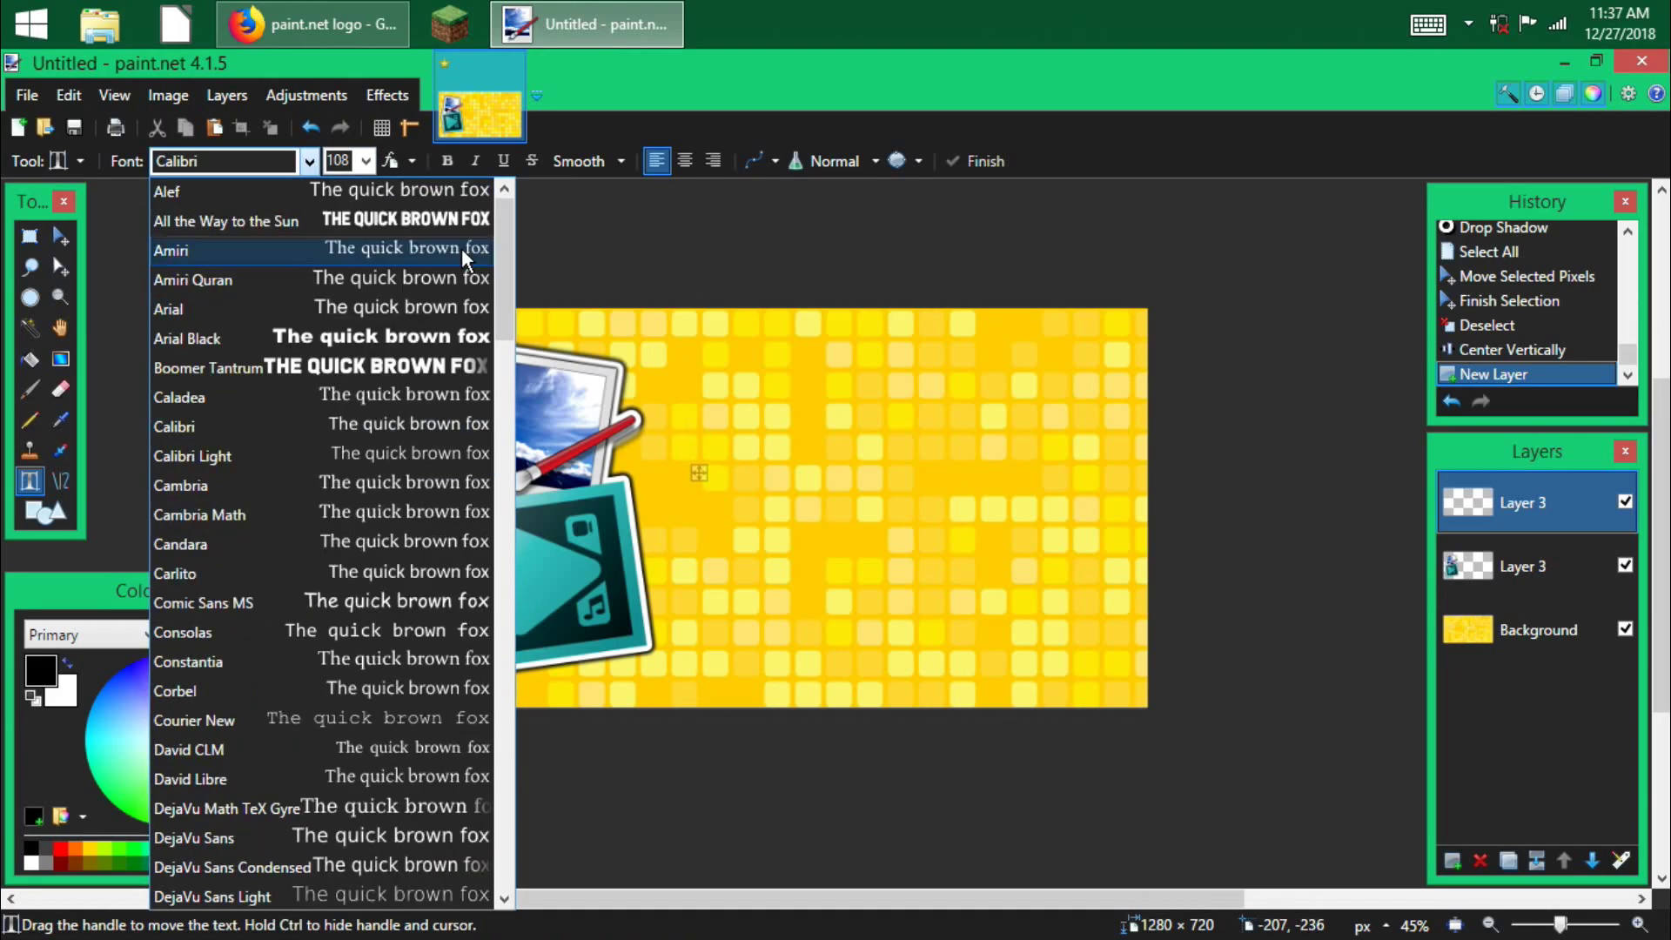
{"action": "left_click", "coordinate": [463, 219]}
{"action": "left_click_drag", "start_coordinate": [703, 471], "coordinate": [790, 501]}
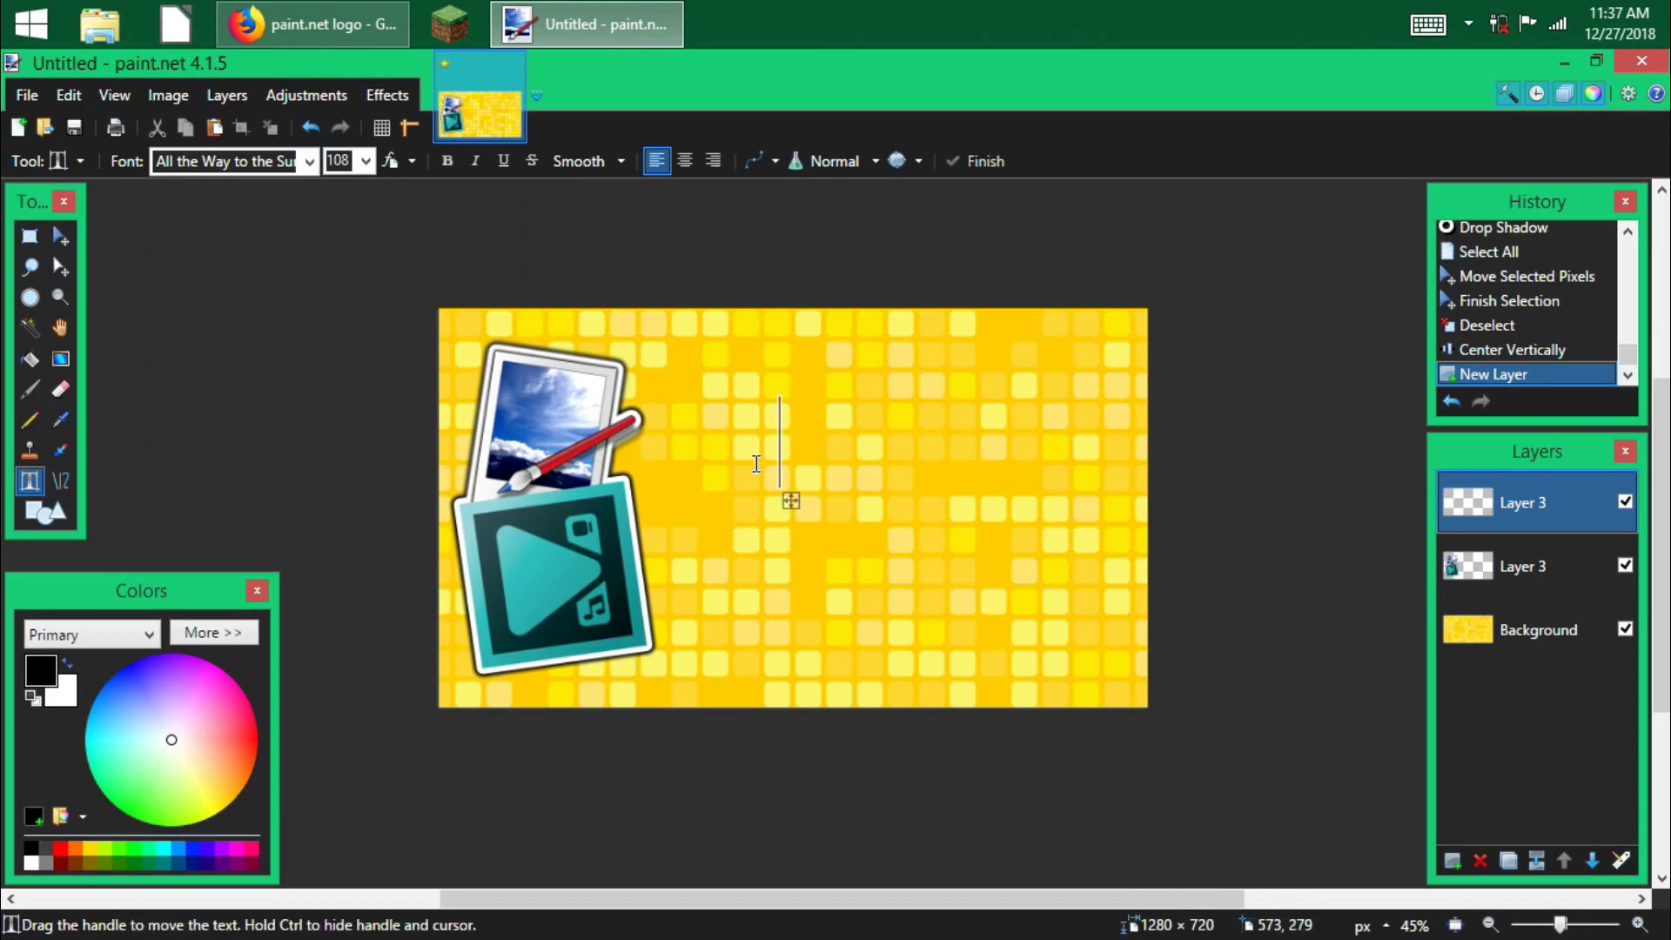
- Write the title text HOW I, trying a second line EDIT MY and removing that line again
{"action": "type", "text": "HOW I"}
{"action": "key", "text": "Return"}
{"action": "type", "text": "EDIT"}
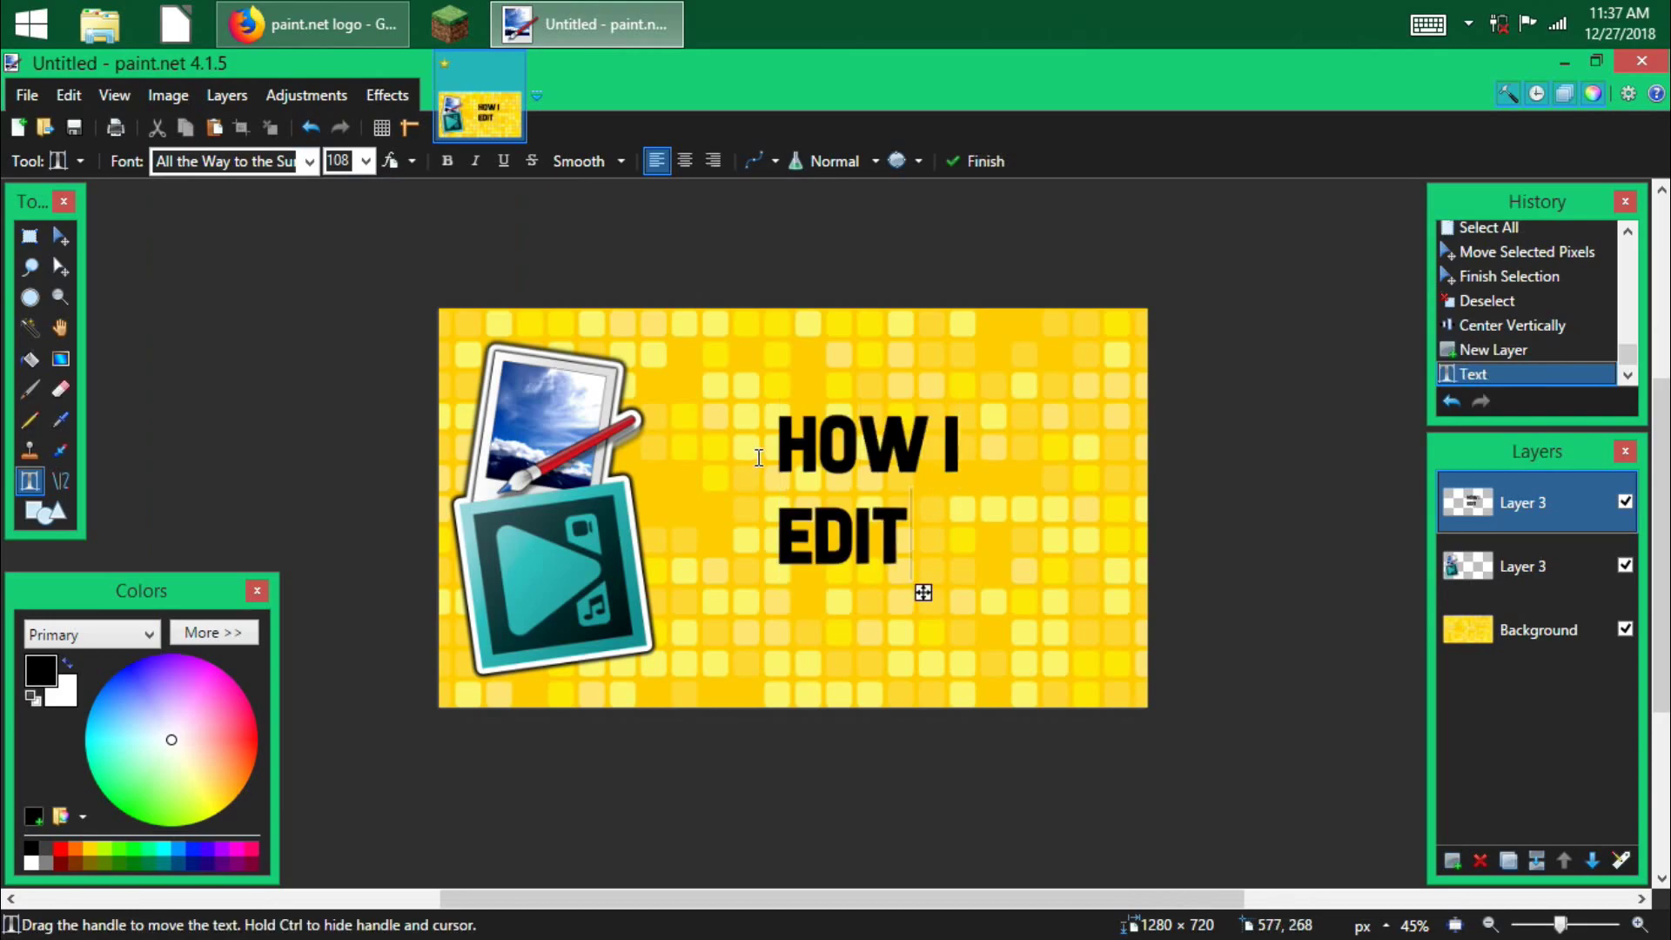
{"action": "type", "text": " MY"}
{"action": "key", "text": "BackSpace"}
{"action": "key", "text": "BackSpace"}
{"action": "key", "text": "BackSpace"}
{"action": "key", "text": "BackSpace"}
{"action": "key", "text": "BackSpace"}
{"action": "key", "text": "BackSpace"}
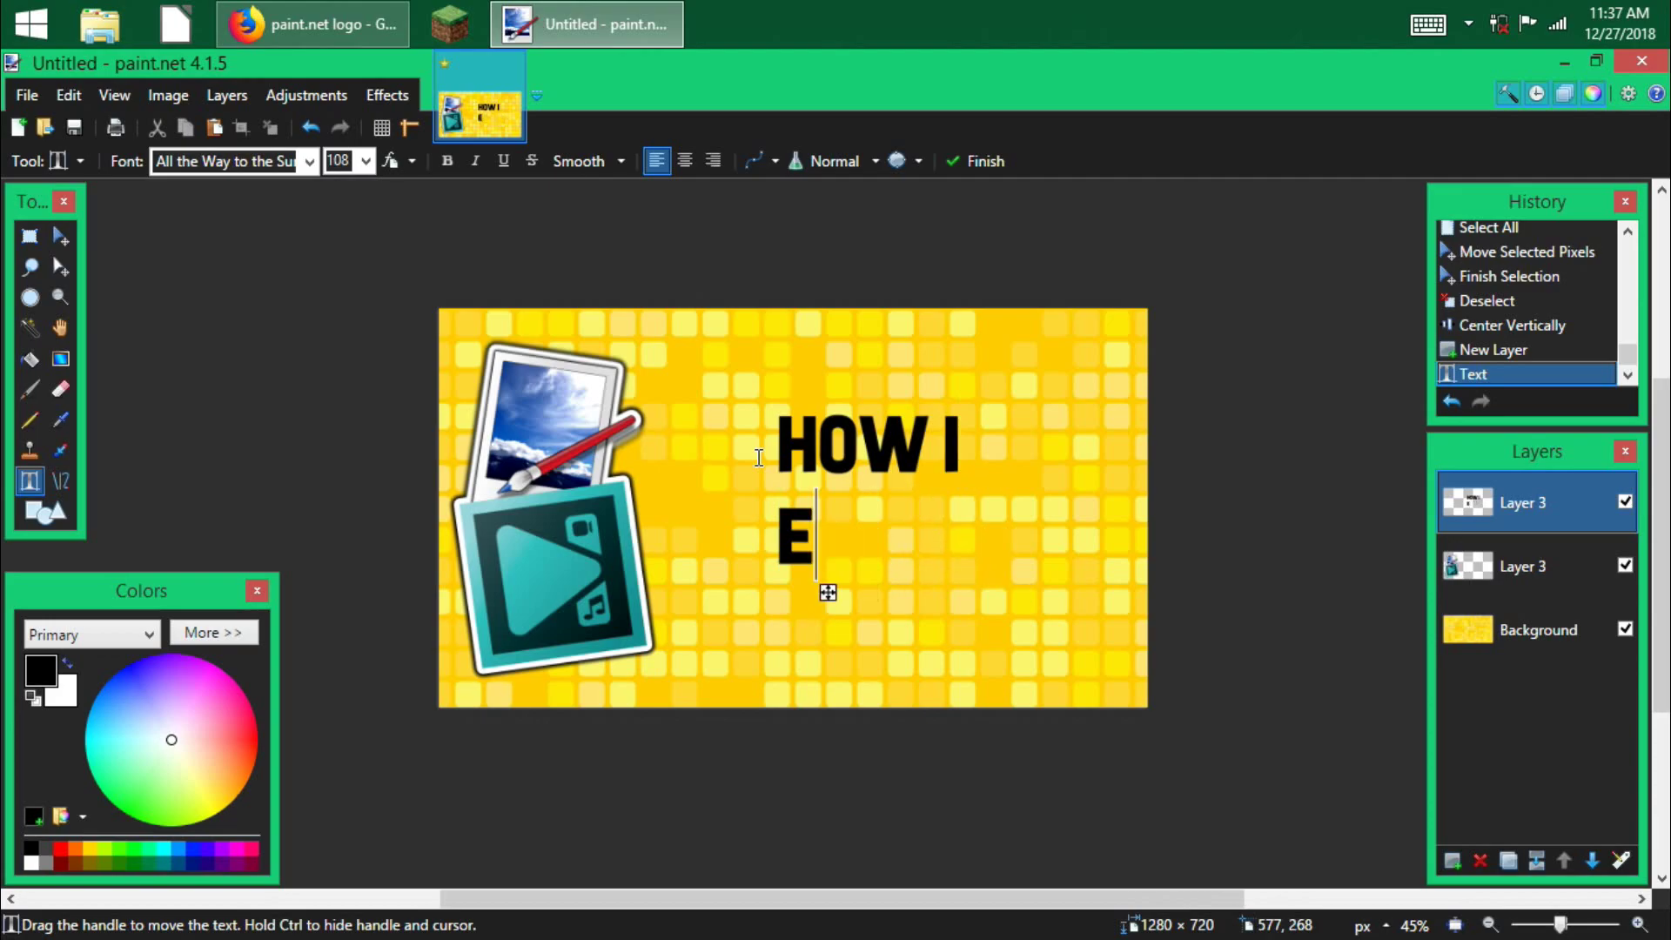
- Try size 144 for the HOW I text, return it to 108, and position it in the canvas's upper-right corner
{"action": "left_click", "coordinate": [366, 160]}
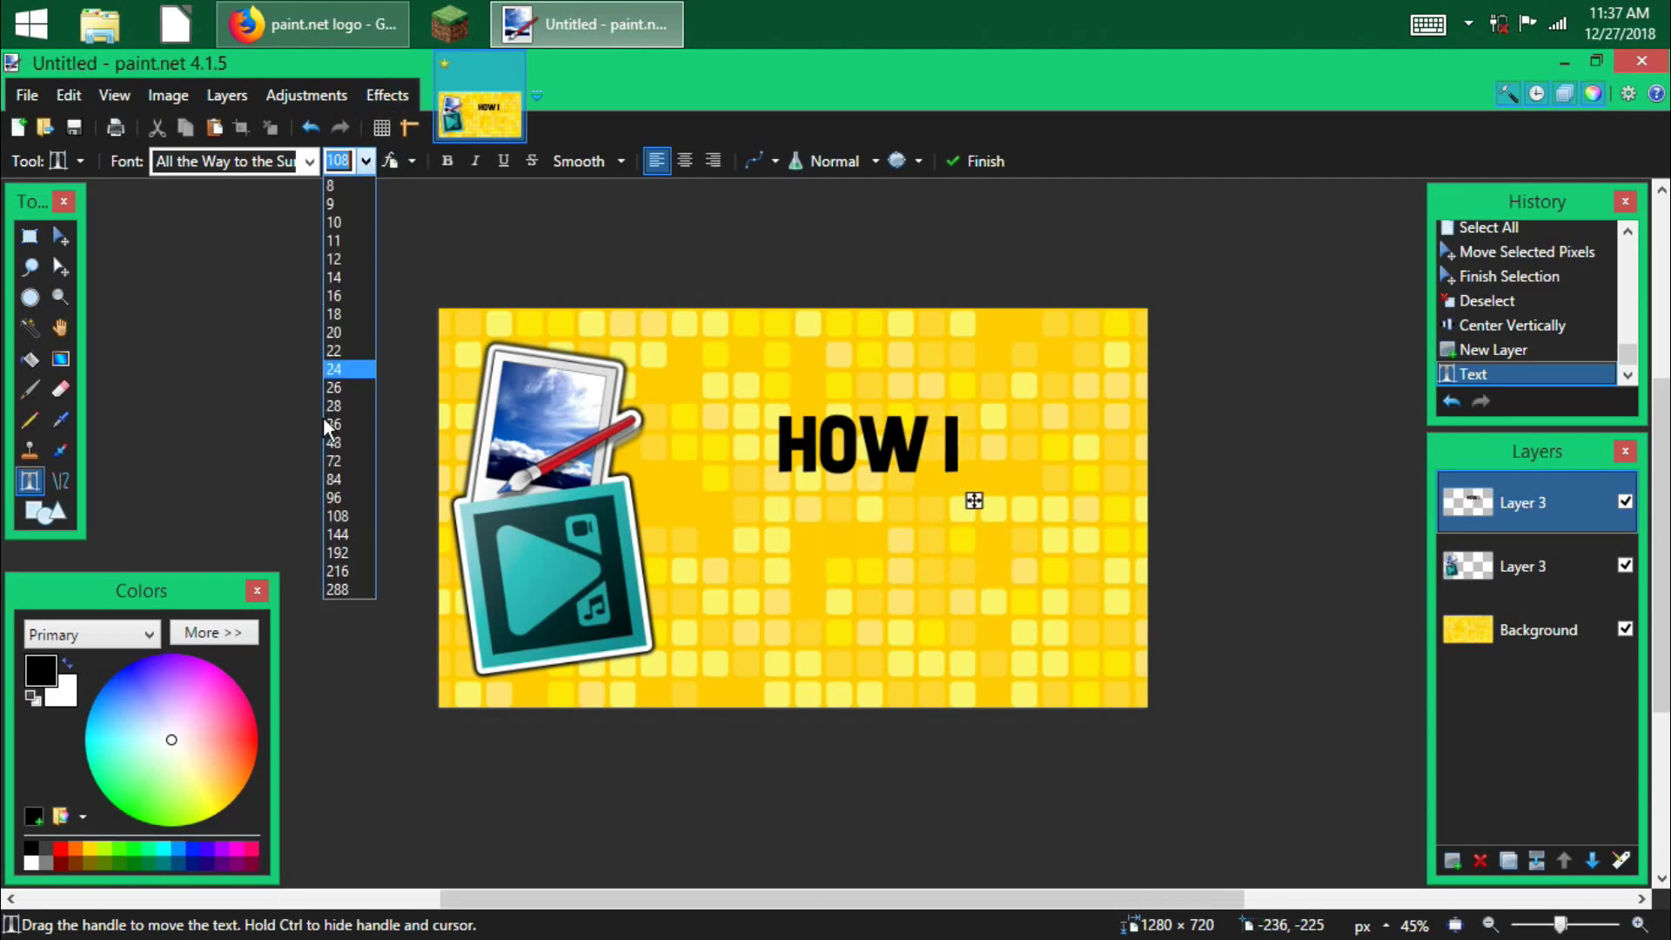
{"action": "left_click", "coordinate": [363, 534]}
{"action": "left_click_drag", "start_coordinate": [1033, 514], "coordinate": [1144, 445]}
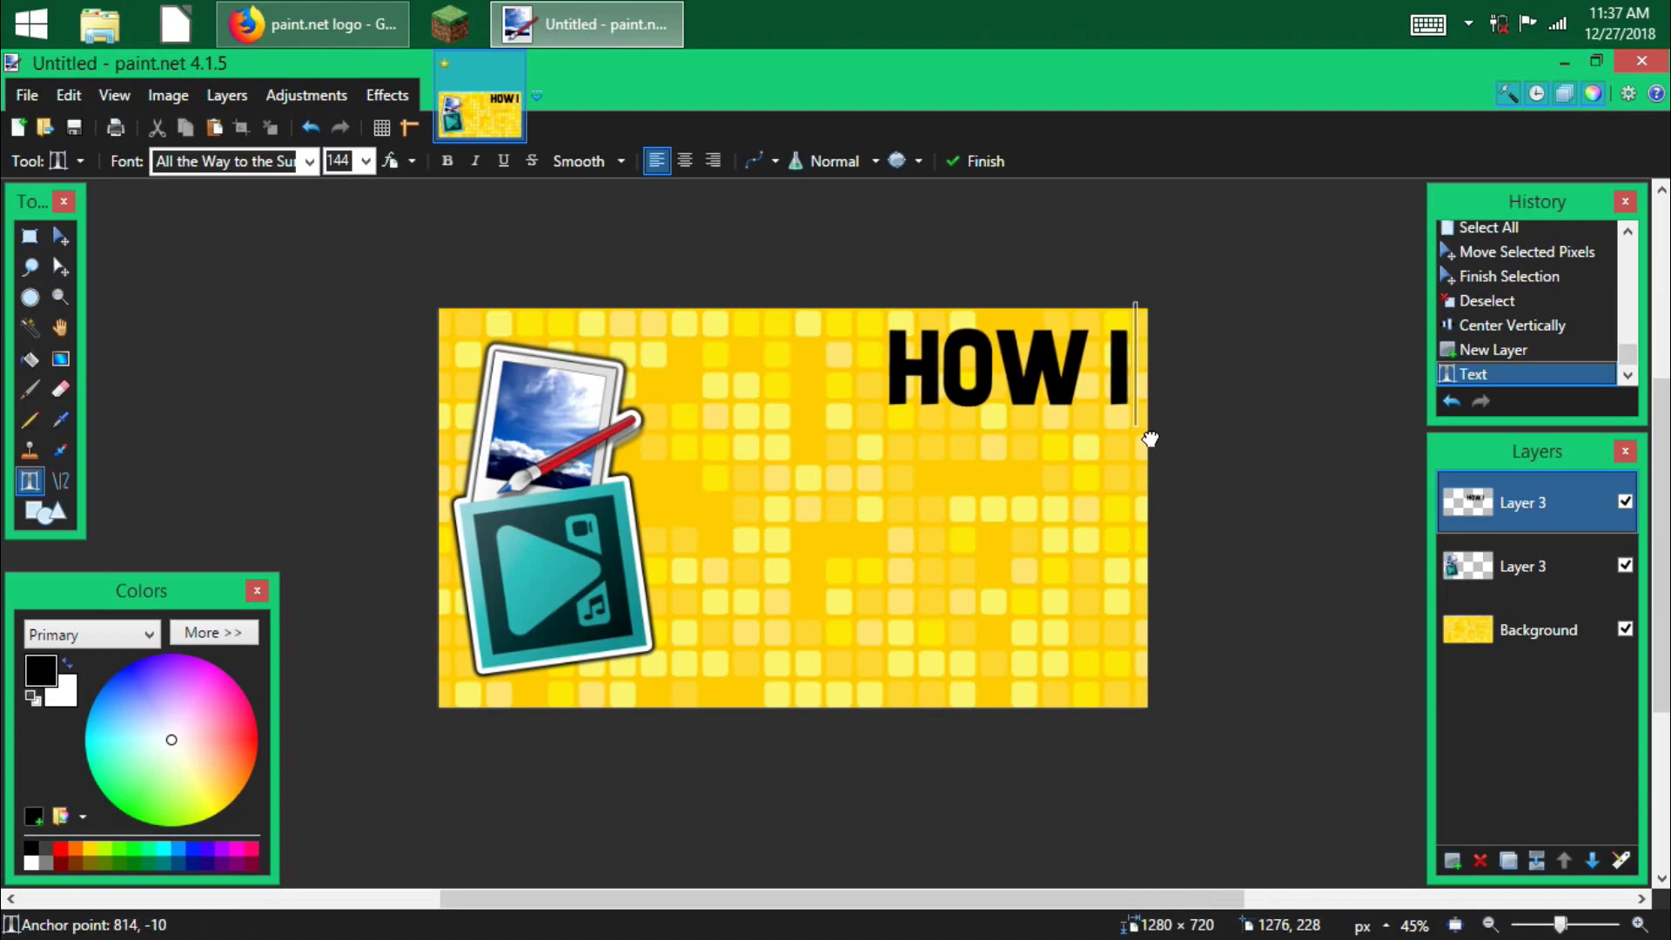
{"action": "left_click", "coordinate": [366, 160]}
{"action": "left_click", "coordinate": [355, 520]}
{"action": "left_click_drag", "start_coordinate": [1085, 421], "coordinate": [1119, 426]}
- Add the text EDIT at size 160 and place it directly below HOW I
{"action": "left_click", "coordinate": [831, 530]}
{"action": "type", "text": "EDIT"}
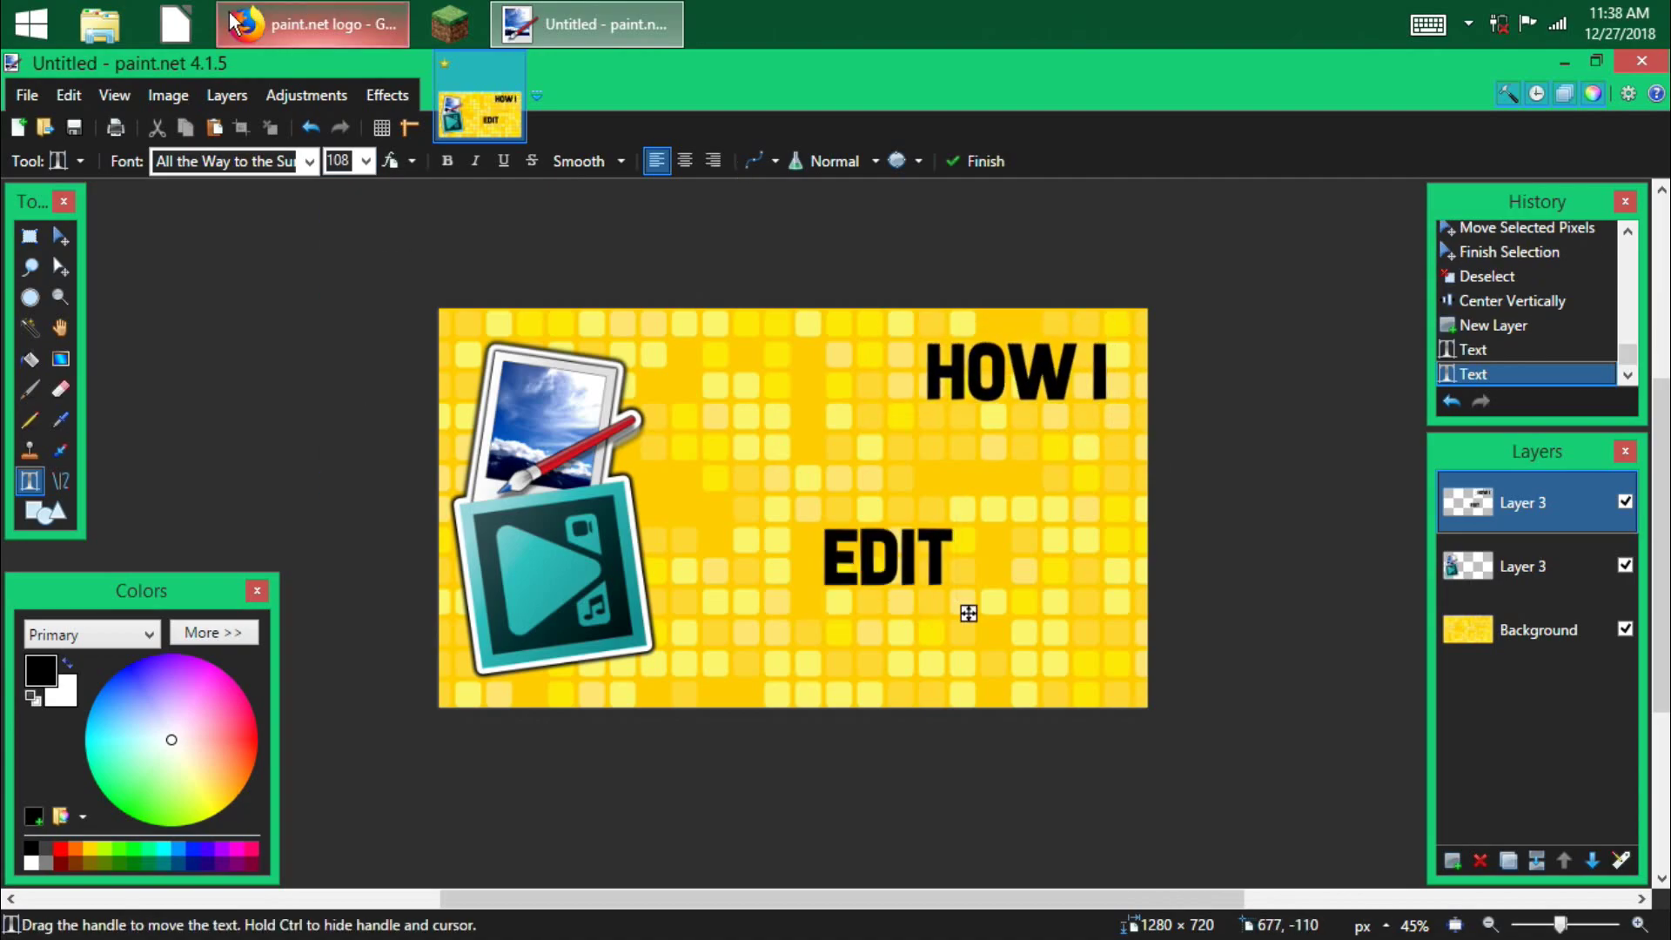
{"action": "left_click", "coordinate": [367, 161]}
{"action": "left_click", "coordinate": [340, 534]}
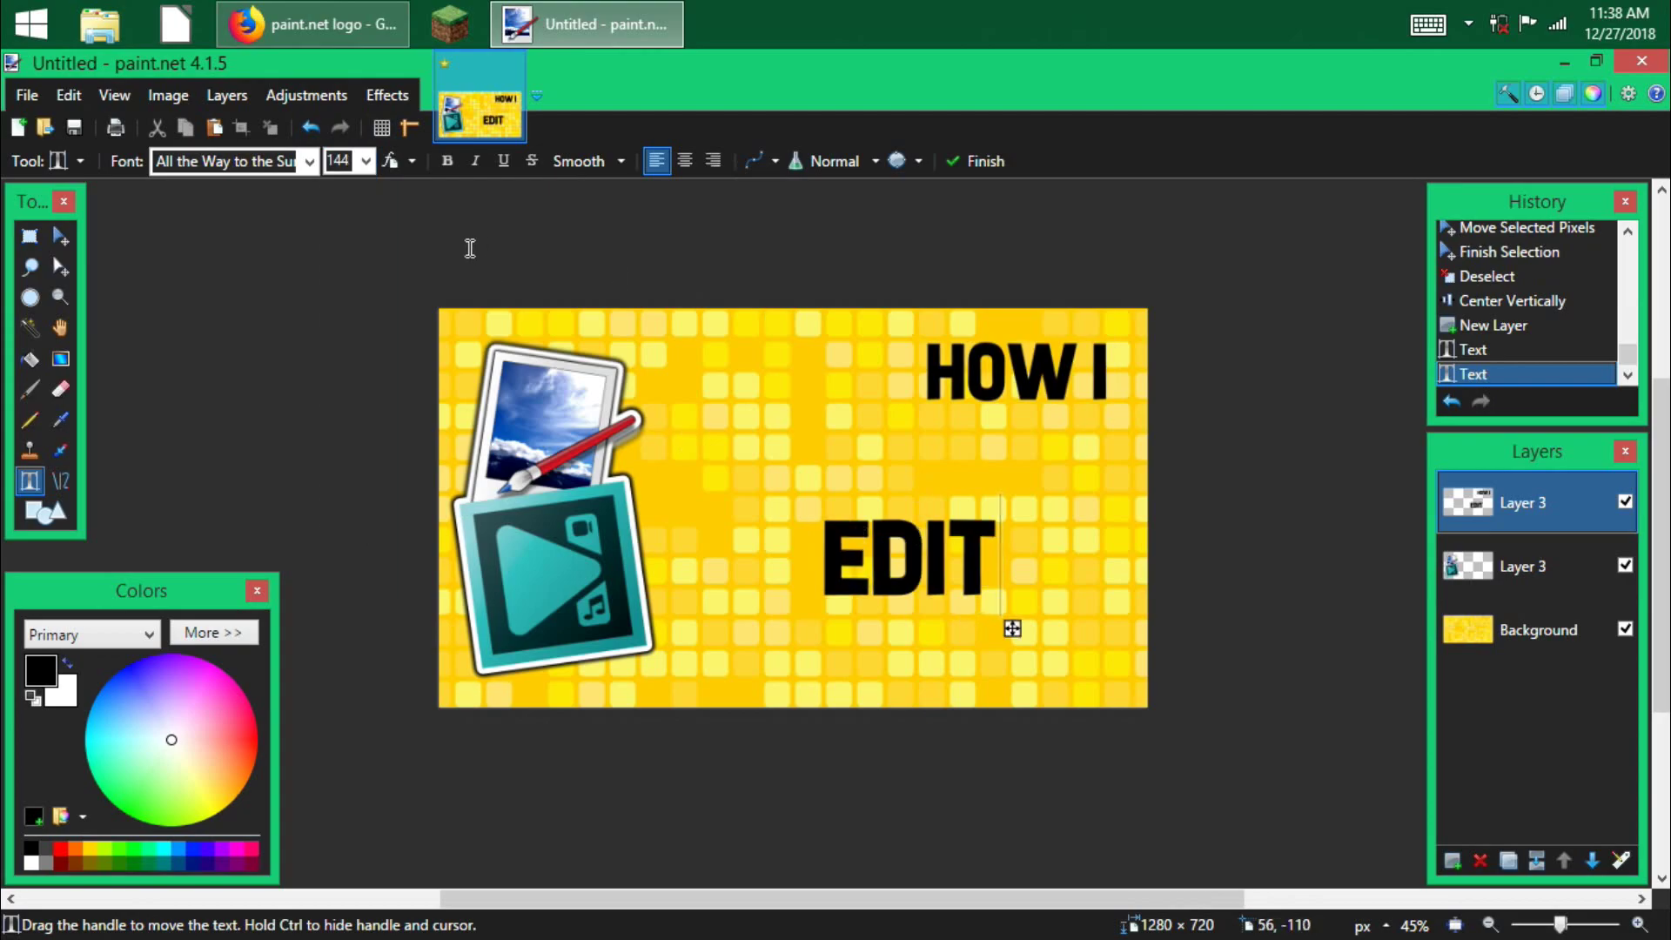
{"action": "left_click", "coordinate": [366, 161]}
{"action": "left_click", "coordinate": [330, 161]}
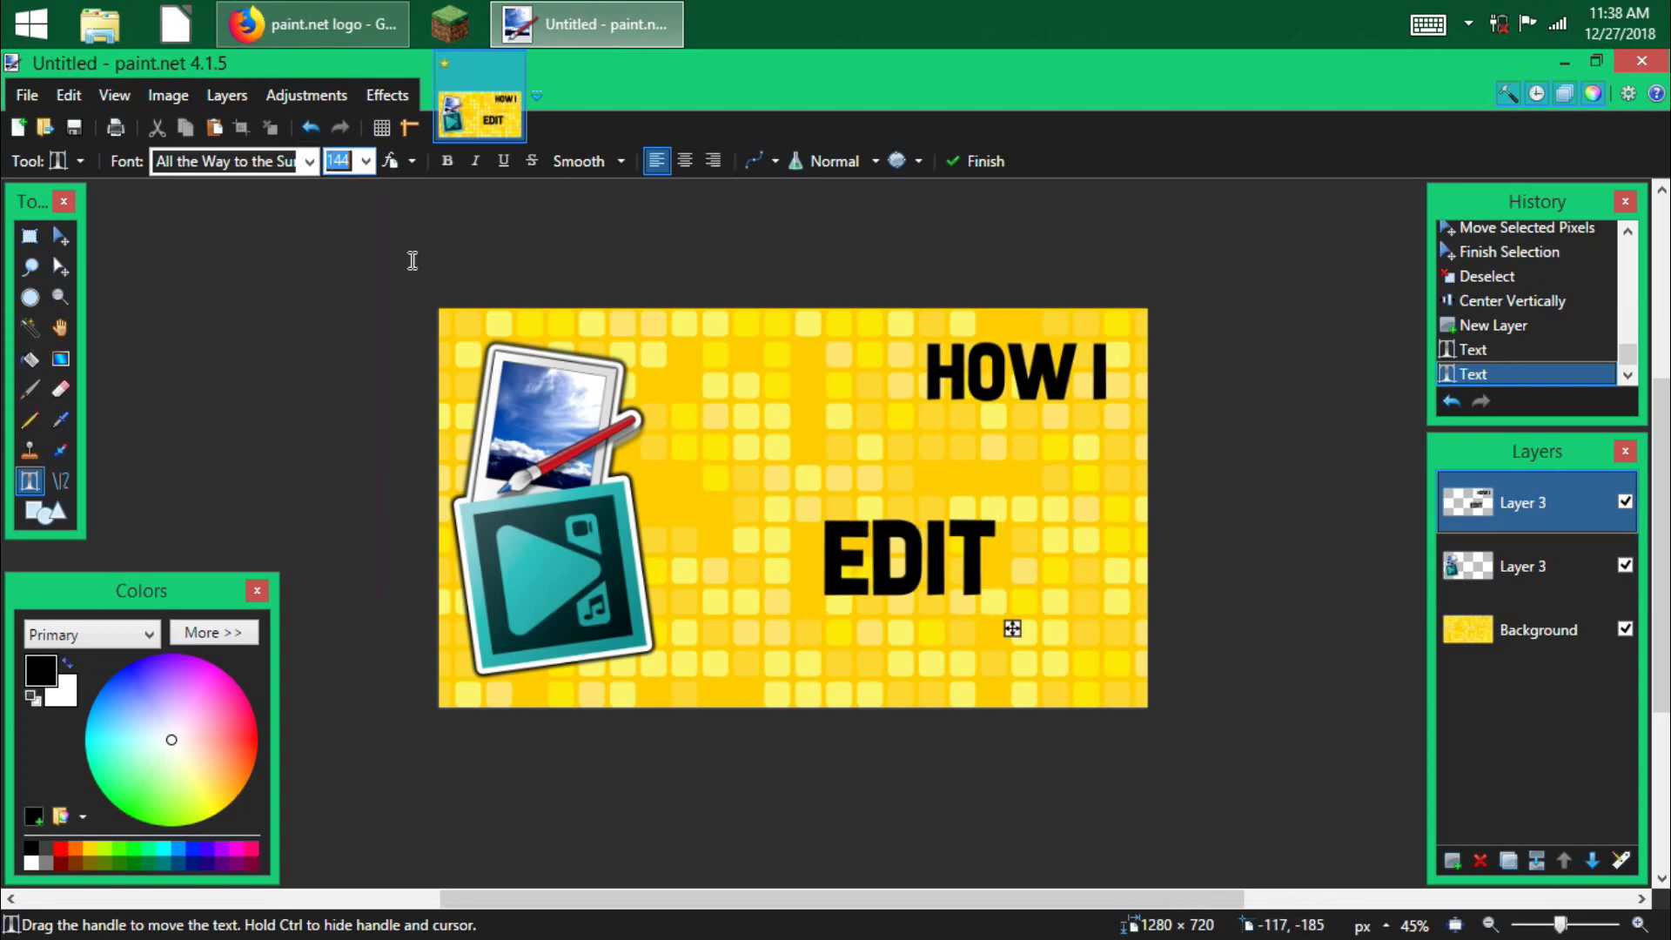
{"action": "type", "text": "160"}
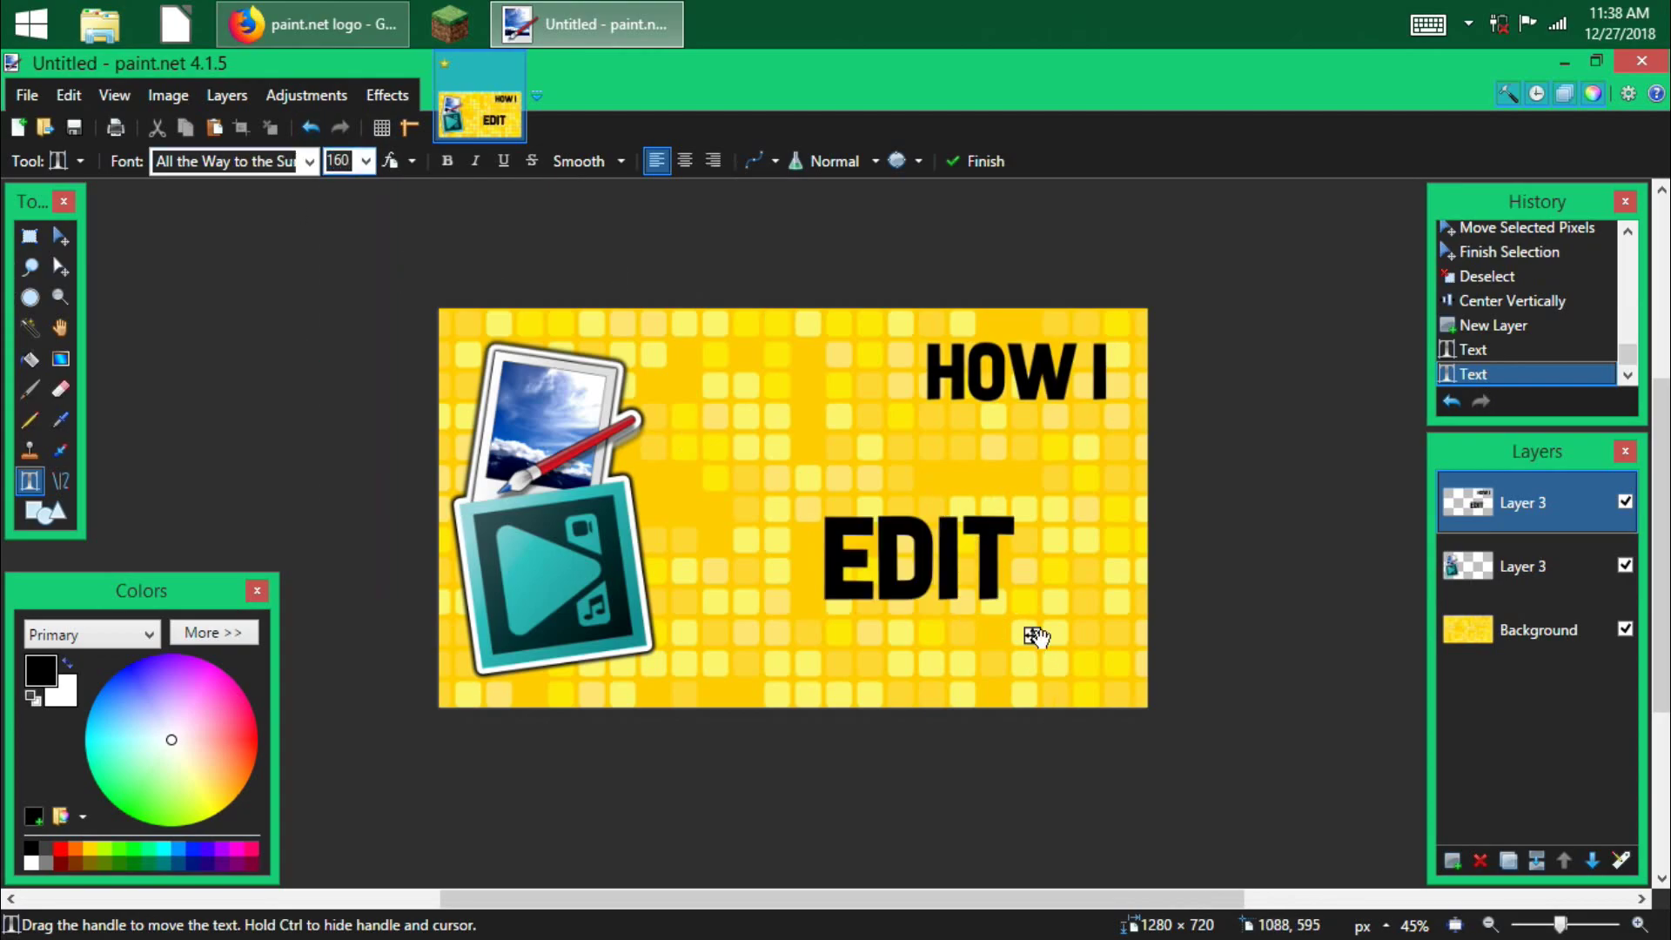
{"action": "left_click_drag", "start_coordinate": [1051, 650], "coordinate": [1131, 552]}
- Add the text MY VIDEOS at size 108, position it directly below EDIT, and finish the text
{"action": "left_click", "coordinate": [364, 161]}
{"action": "left_click", "coordinate": [351, 544]}
{"action": "type", "text": "MY "}
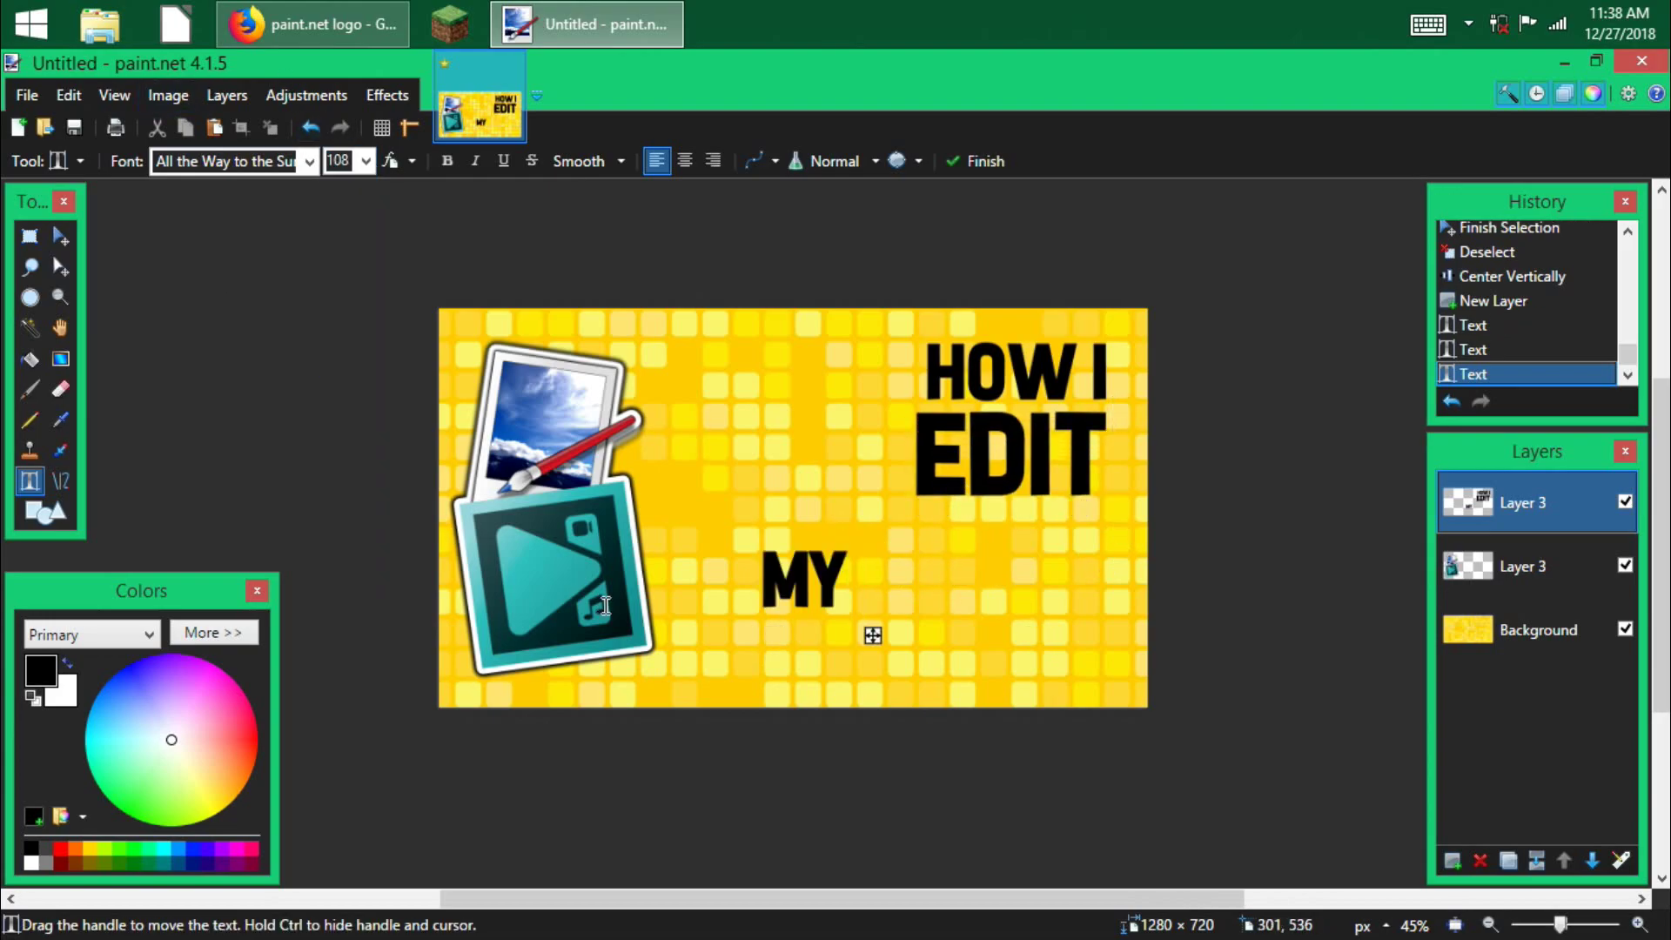
{"action": "type", "text": "VIDEOS"}
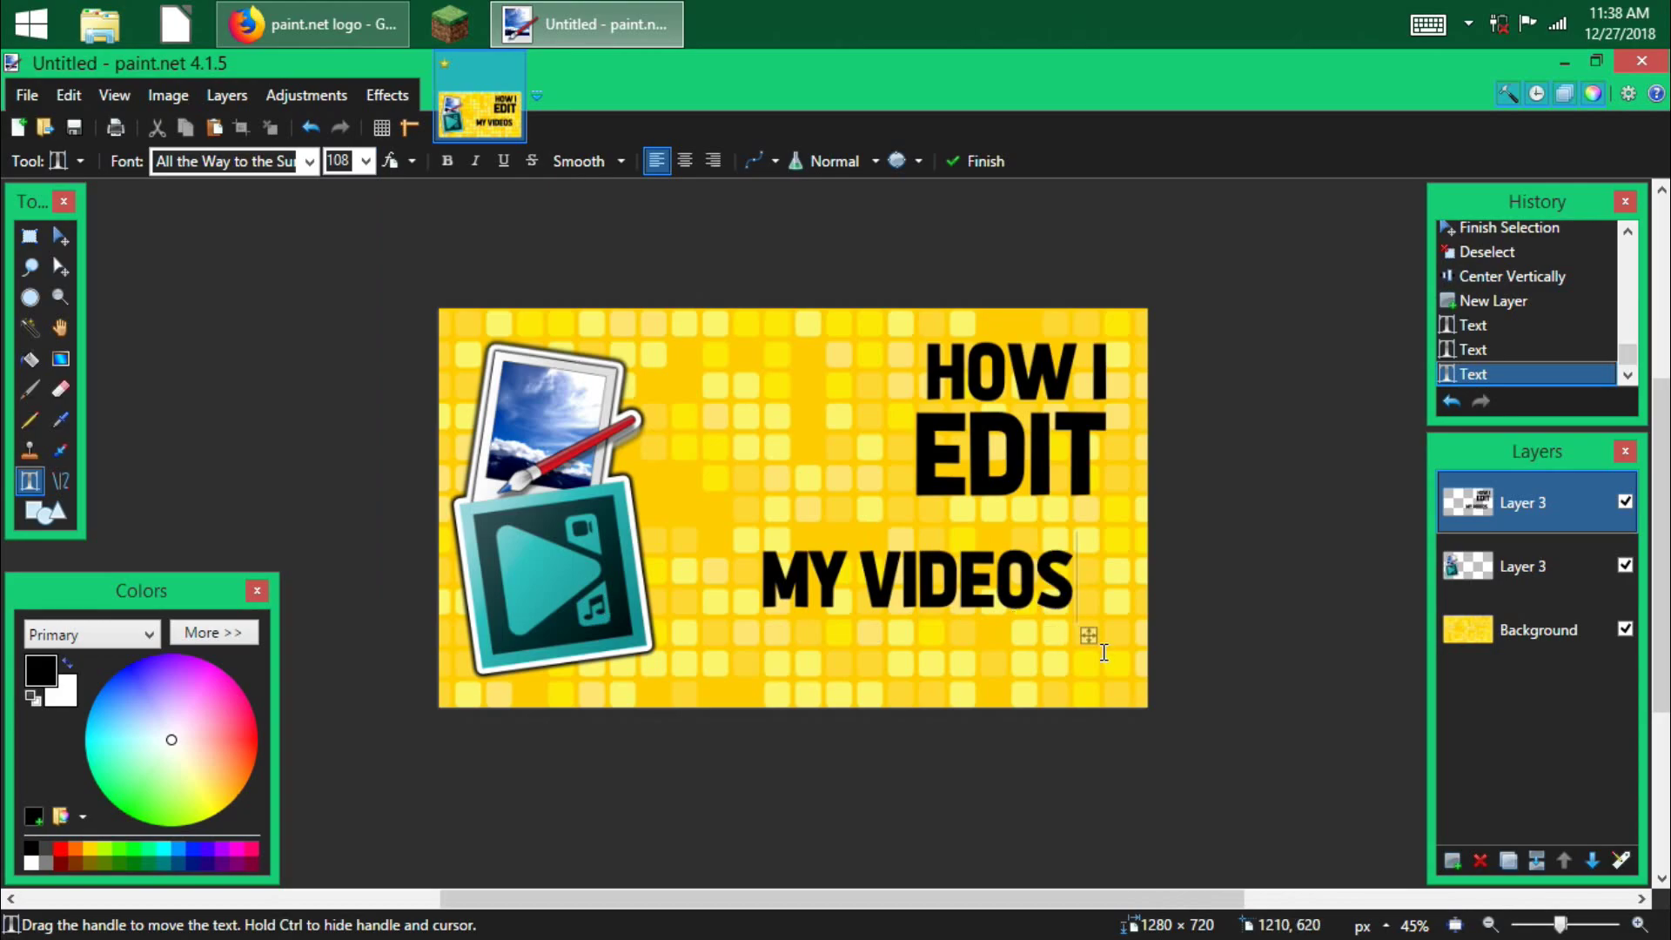
{"action": "left_click_drag", "start_coordinate": [1089, 635], "coordinate": [1126, 594]}
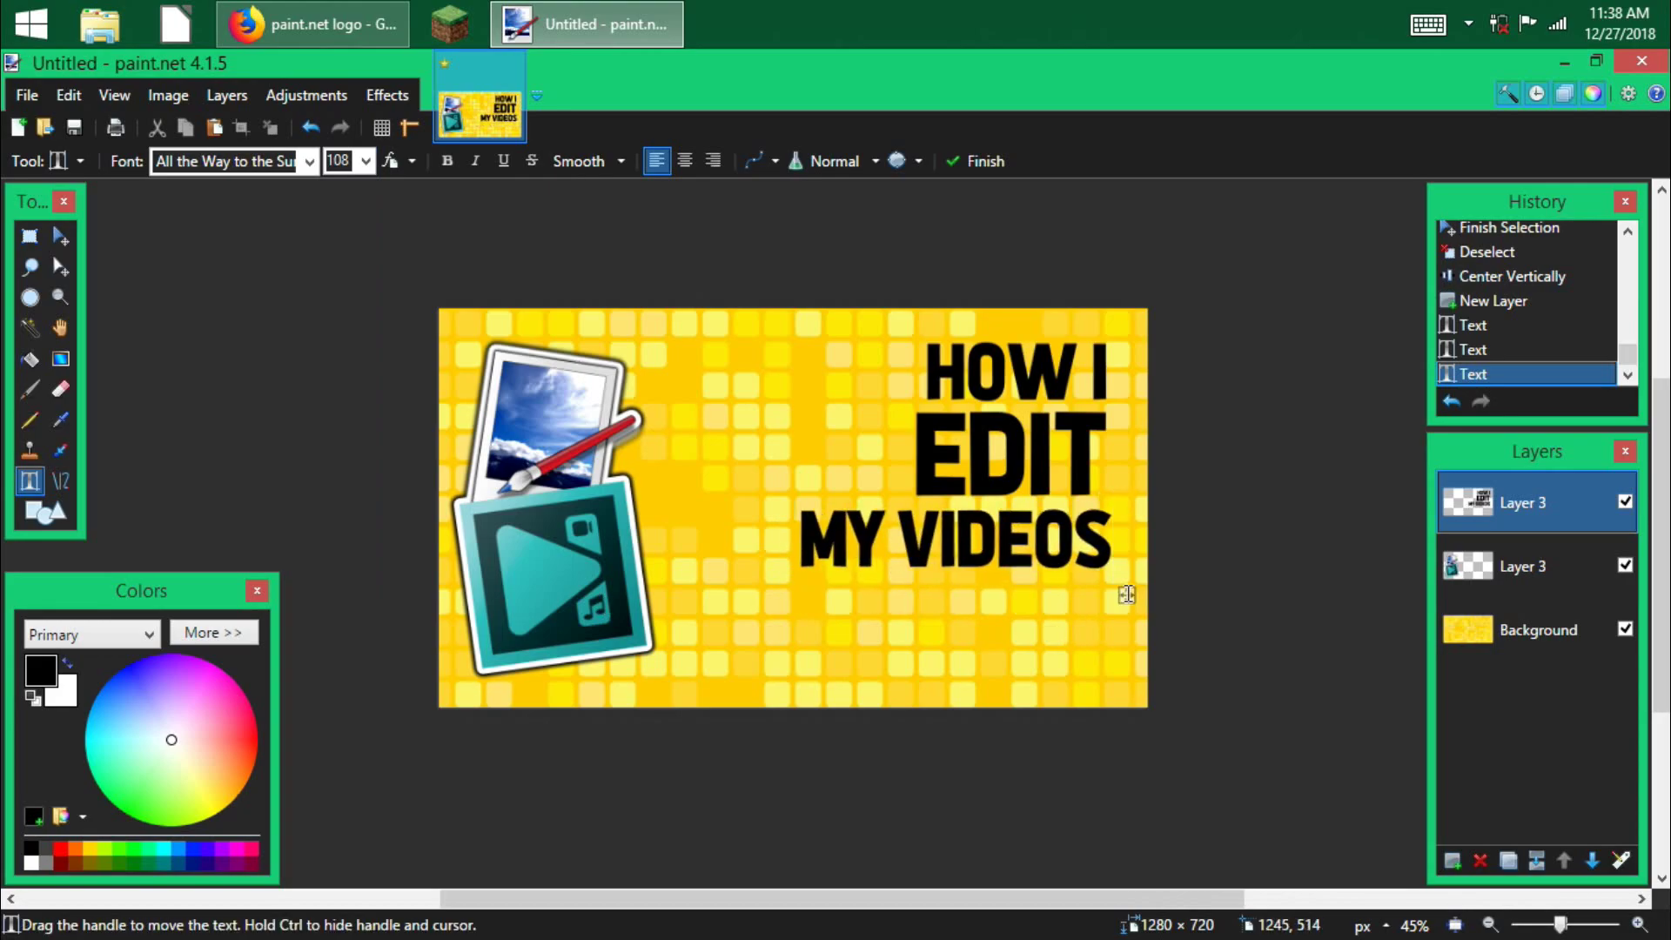
{"action": "scroll", "coordinate": [867, 532], "scroll_direction": "up", "scroll_amount": 1}
{"action": "left_click", "coordinate": [1500, 497]}
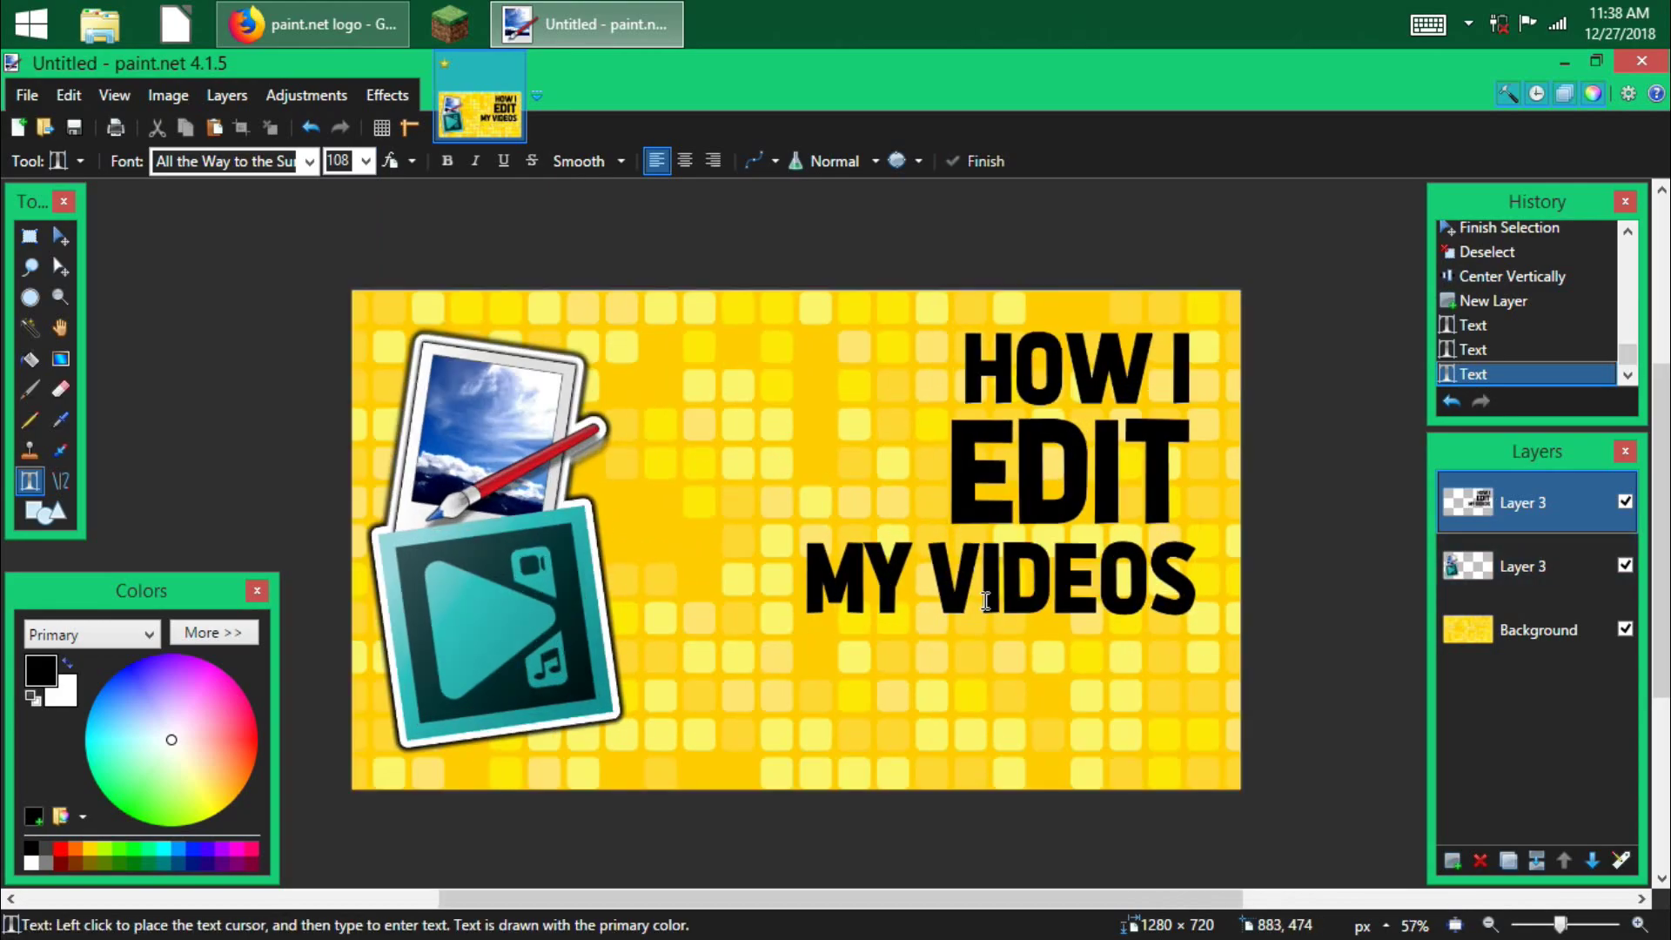
- Select the word MY in the title, shrink it toward the top of VIDEOS, and deselect it
{"action": "scroll", "coordinate": [908, 596], "scroll_direction": "up", "scroll_amount": 1}
{"action": "left_click", "coordinate": [29, 235]}
{"action": "left_click_drag", "start_coordinate": [763, 648], "coordinate": [925, 534]}
{"action": "key", "text": "m"}
{"action": "left_click_drag", "start_coordinate": [762, 648], "coordinate": [815, 610]}
{"action": "key", "text": "ctrl+d"}
{"action": "scroll", "coordinate": [960, 586], "scroll_direction": "down", "scroll_amount": 1}
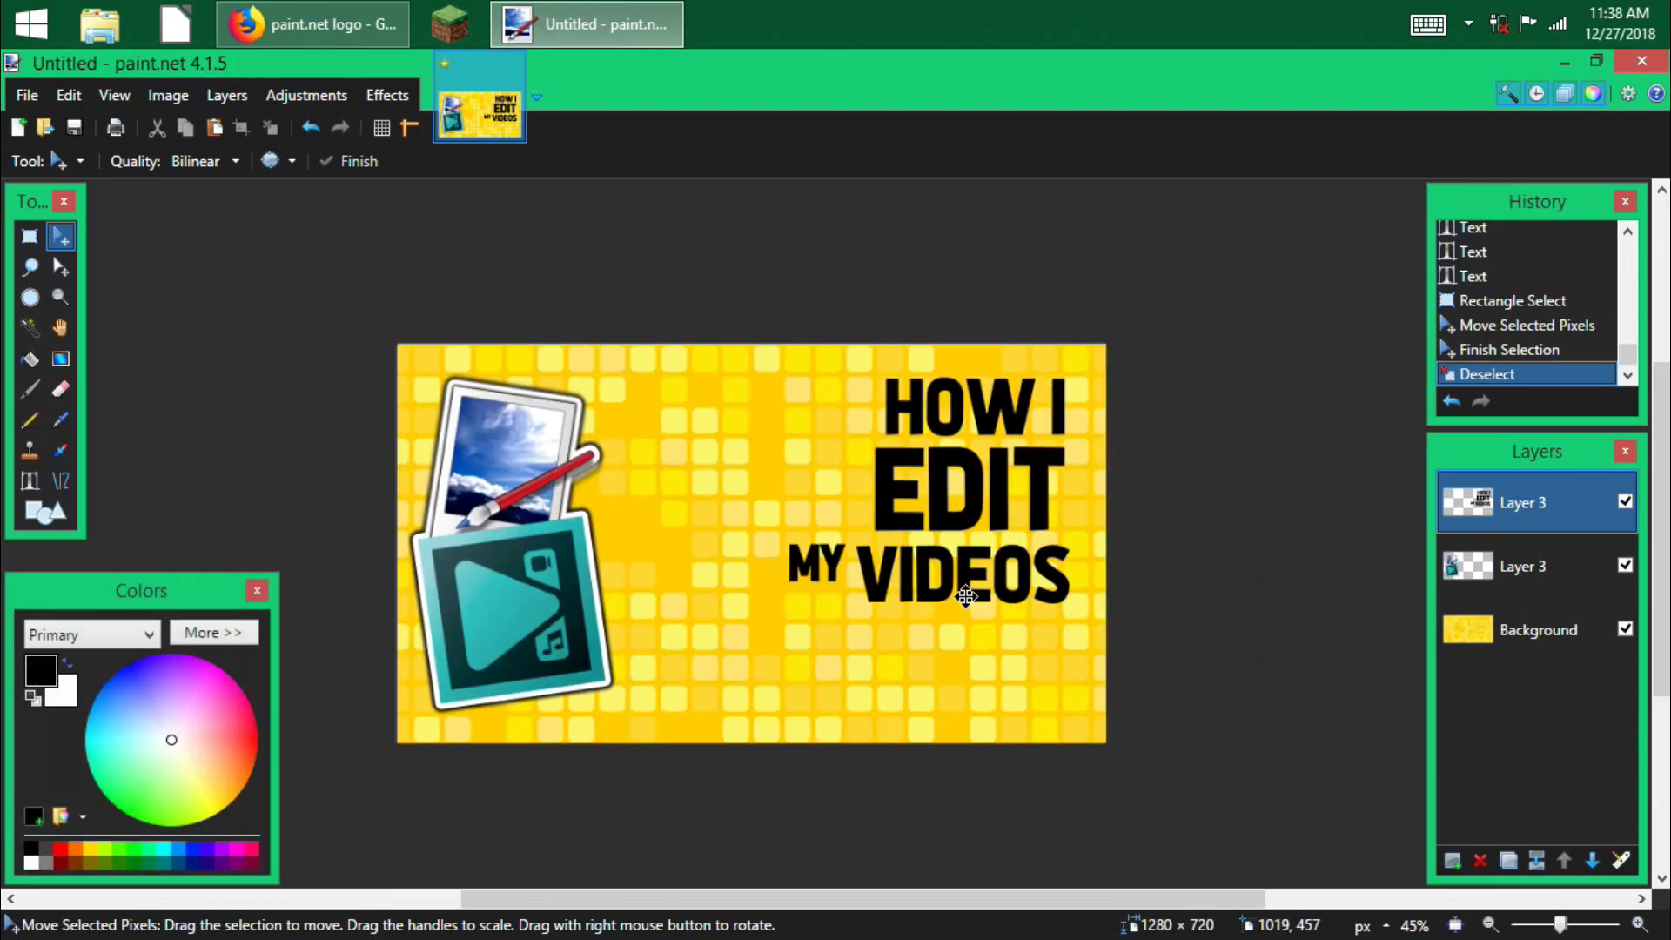
- Align the title text layer to the canvas's right edge with Horizontal: Right and check the edge closely
{"action": "scroll", "coordinate": [962, 589], "scroll_direction": "up", "scroll_amount": 1}
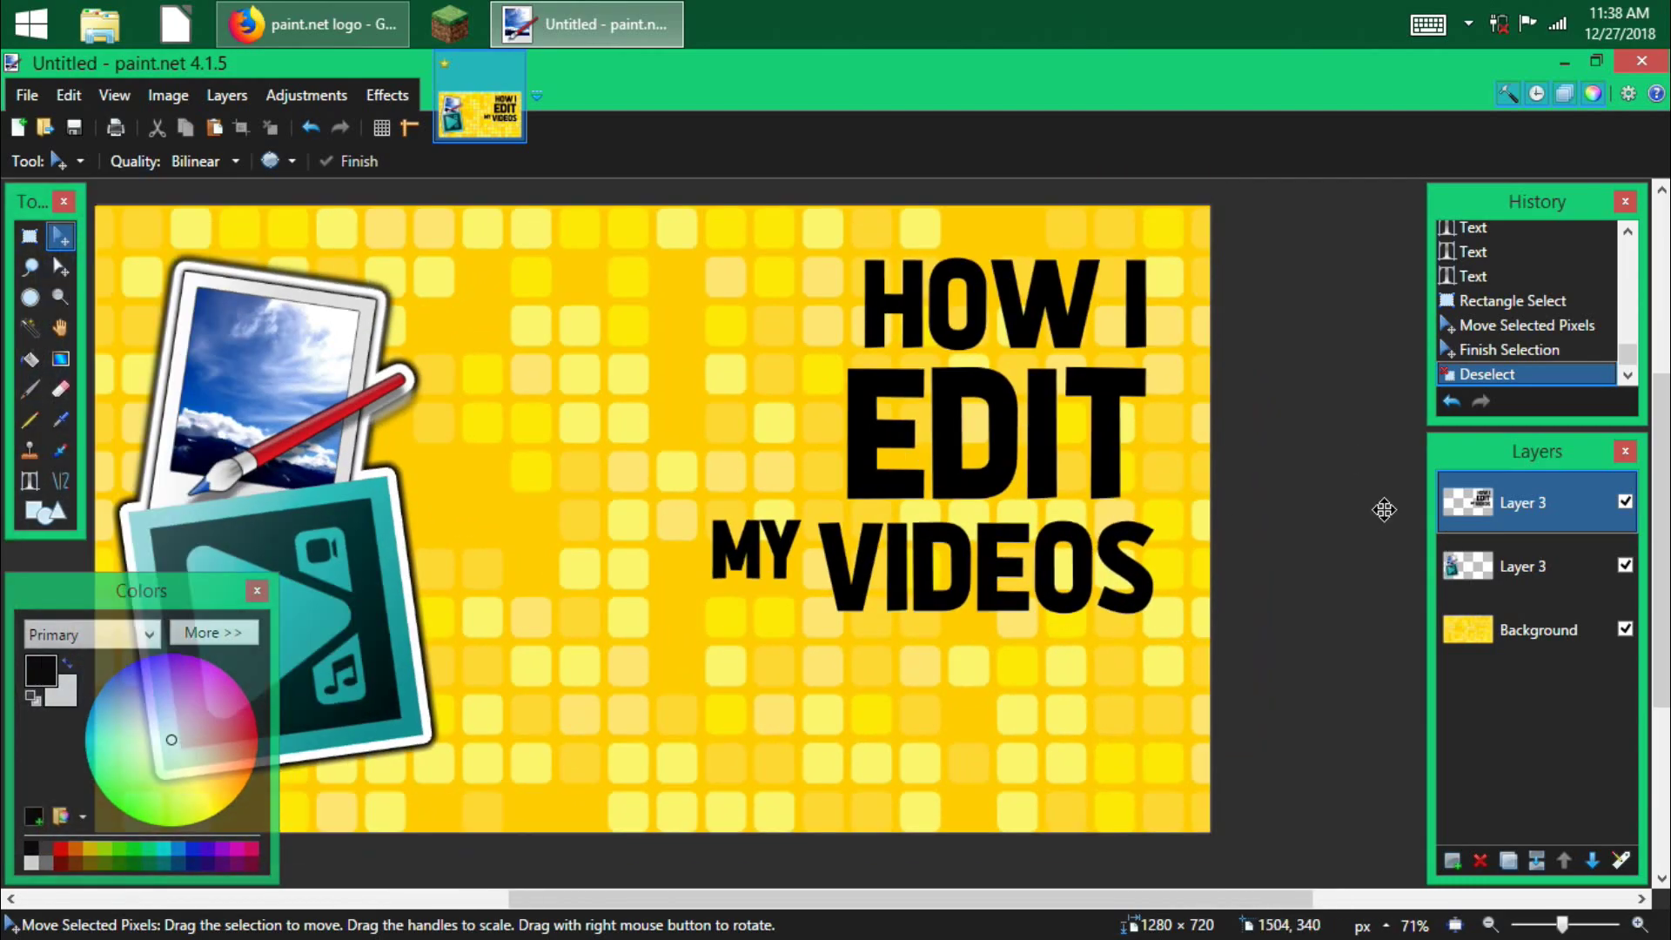
{"action": "left_click", "coordinate": [387, 95]}
{"action": "mouse_move", "coordinate": [522, 400]}
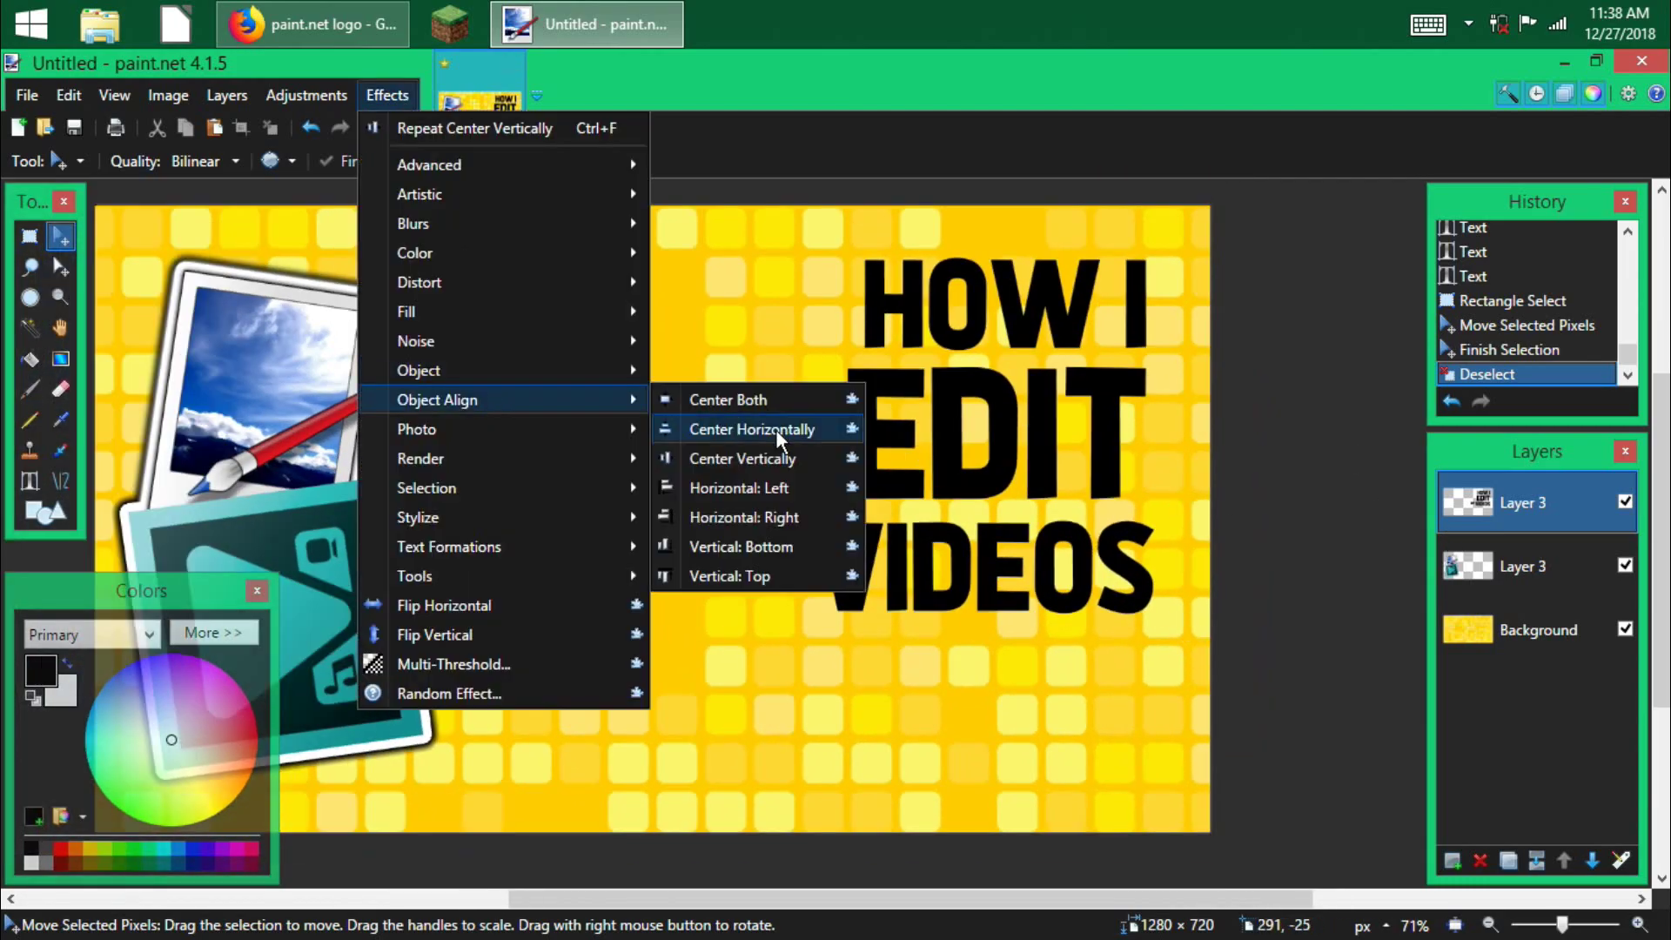
{"action": "left_click", "coordinate": [798, 523]}
{"action": "scroll", "coordinate": [1305, 484], "scroll_direction": "up", "scroll_amount": 5}
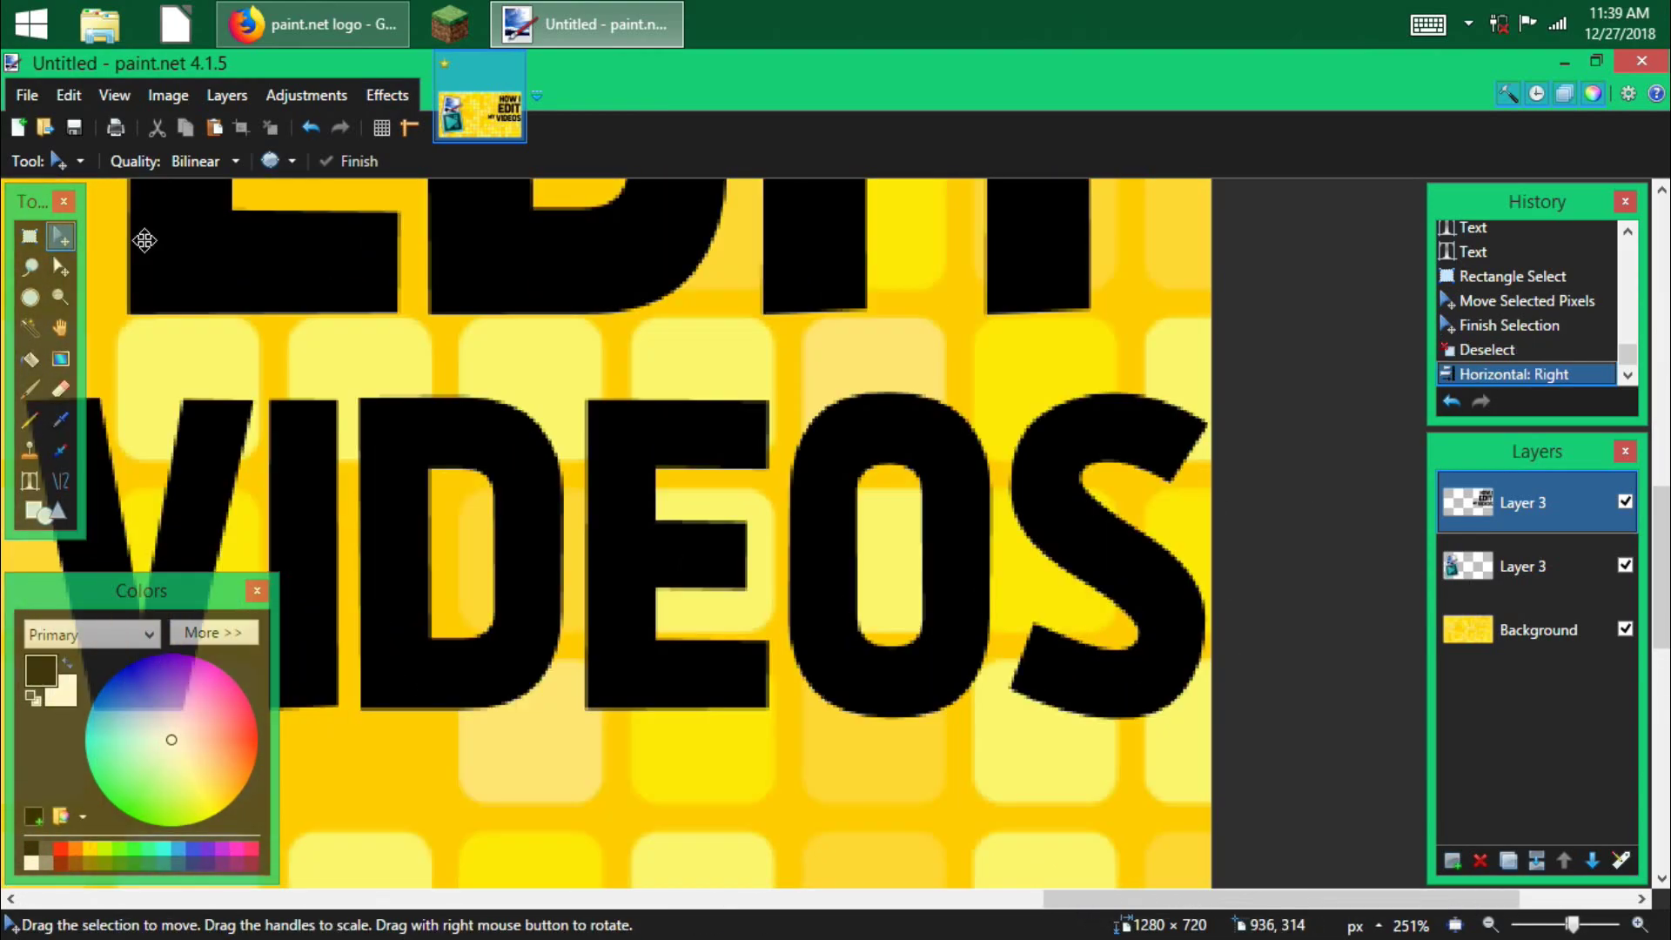
- Cut the words MY VIDEOS out of the title, paste them onto their own new layer, and deselect
{"action": "left_click", "coordinate": [29, 235]}
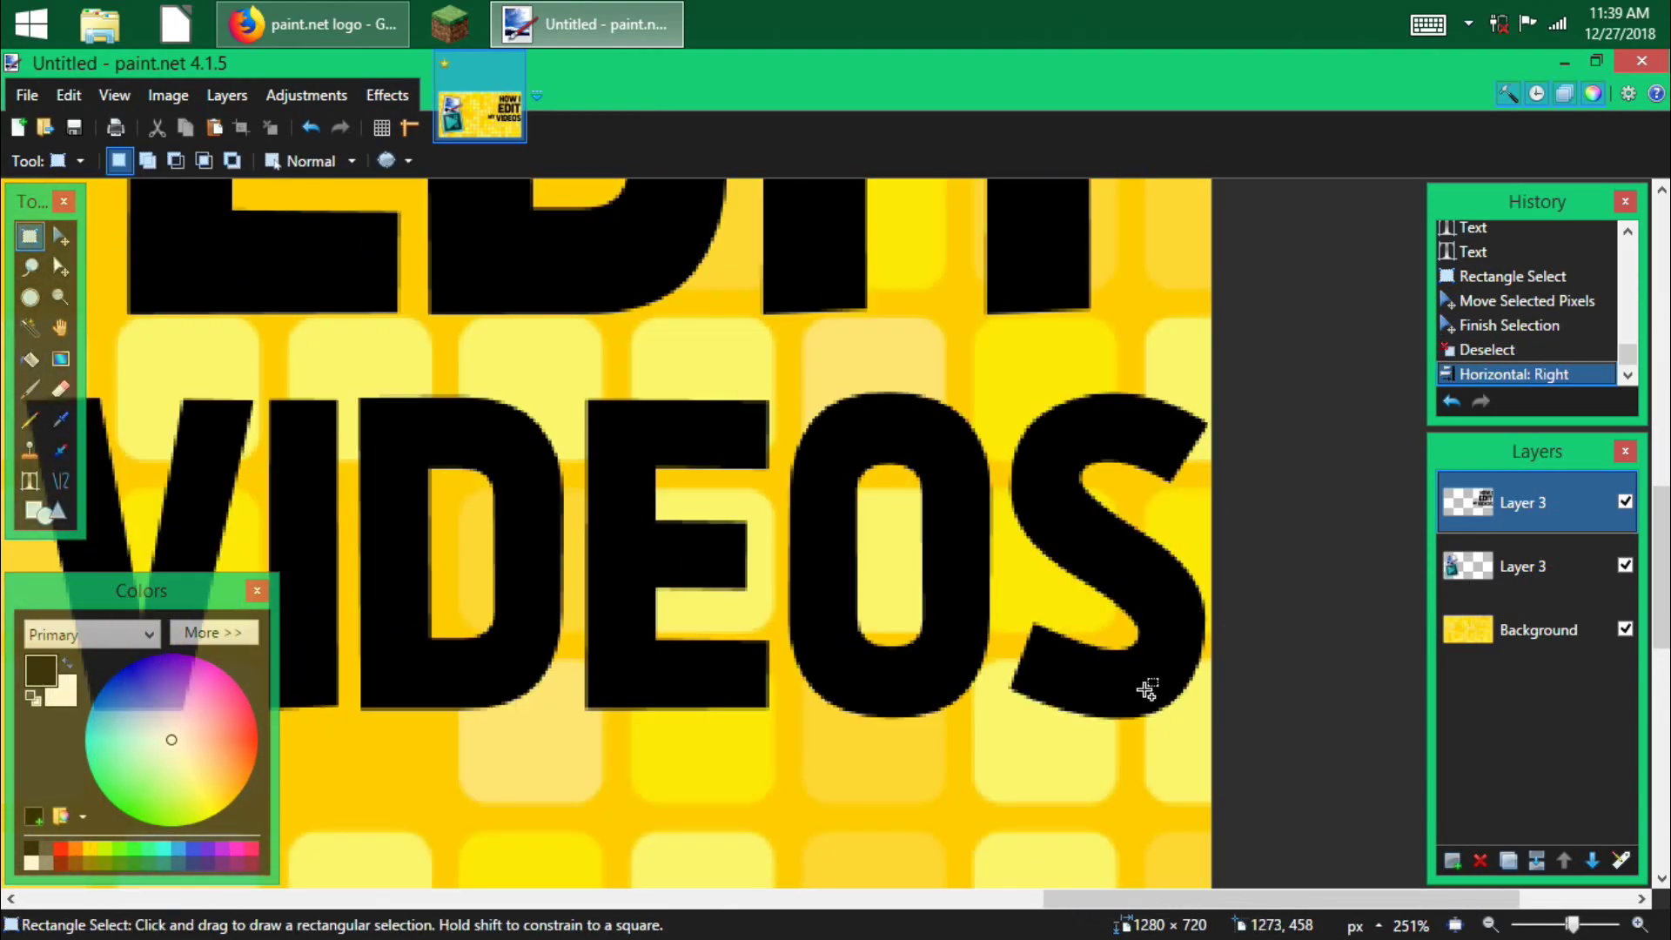
{"action": "scroll", "coordinate": [690, 599], "scroll_direction": "down", "scroll_amount": 5}
{"action": "scroll", "coordinate": [690, 599], "scroll_direction": "up", "scroll_amount": 1}
{"action": "left_click_drag", "start_coordinate": [1116, 711], "coordinate": [603, 585]}
{"action": "key", "text": "ctrl+x"}
{"action": "key", "text": "ctrl+shift+v"}
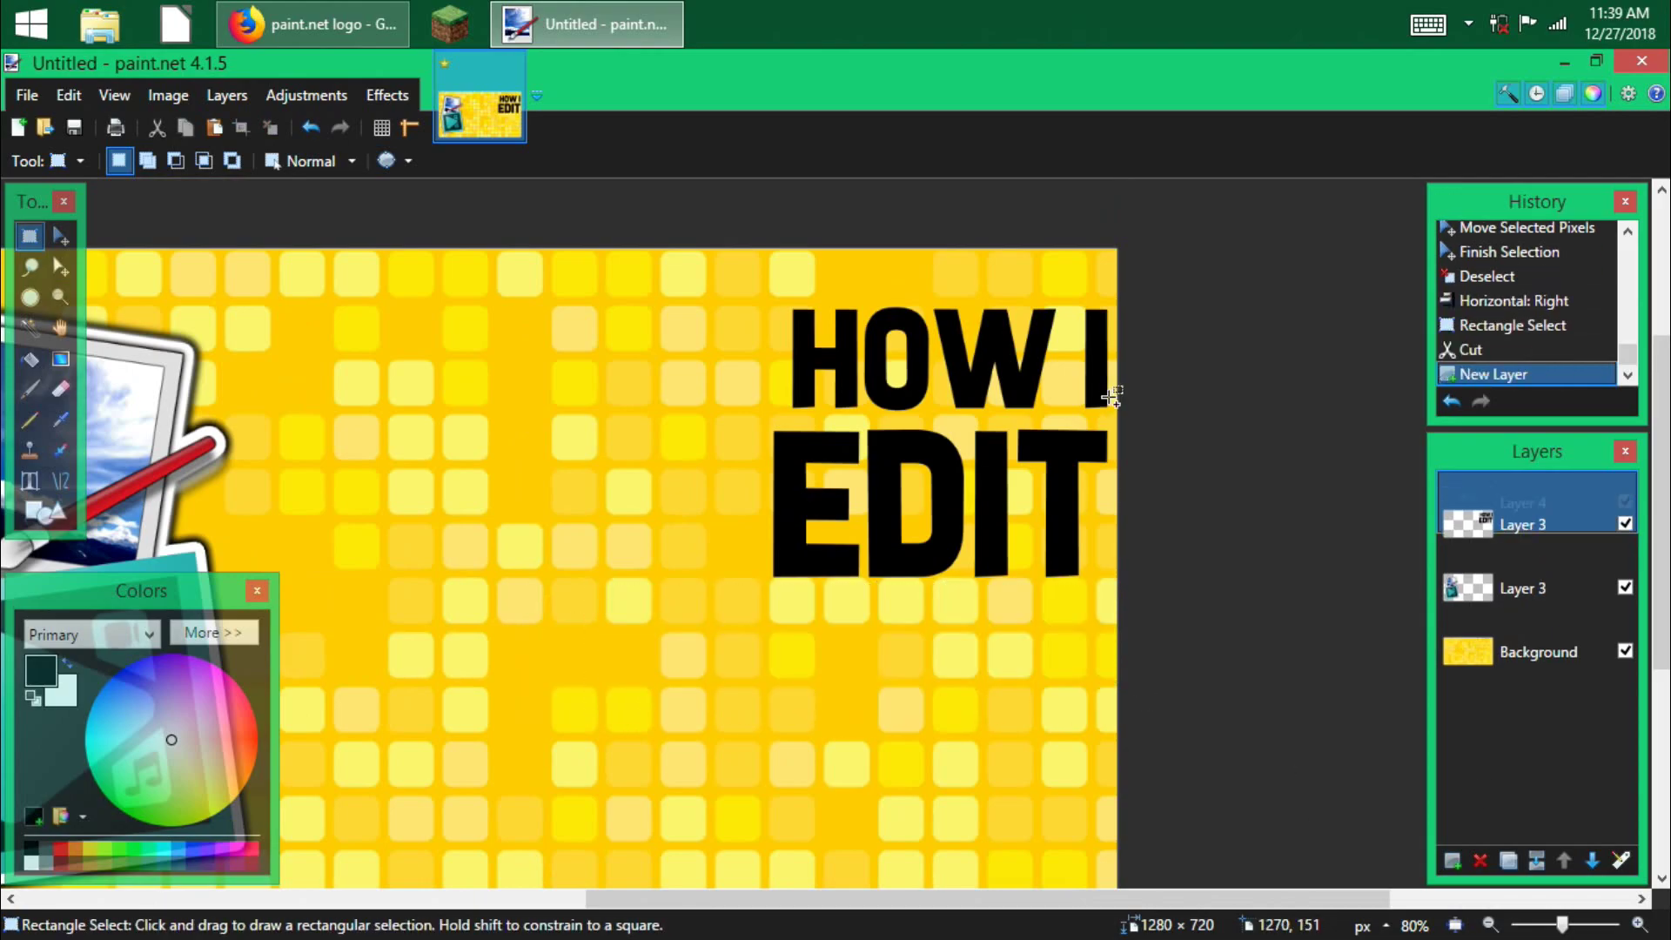
{"action": "key", "text": "ctrl+d"}
- Cut the word EDIT from the title layer, paste it onto a separate new layer, and deselect
{"action": "left_click", "coordinate": [1523, 566]}
{"action": "left_click", "coordinate": [29, 235]}
{"action": "left_click_drag", "start_coordinate": [1122, 592], "coordinate": [759, 419]}
{"action": "key", "text": "ctrl+x"}
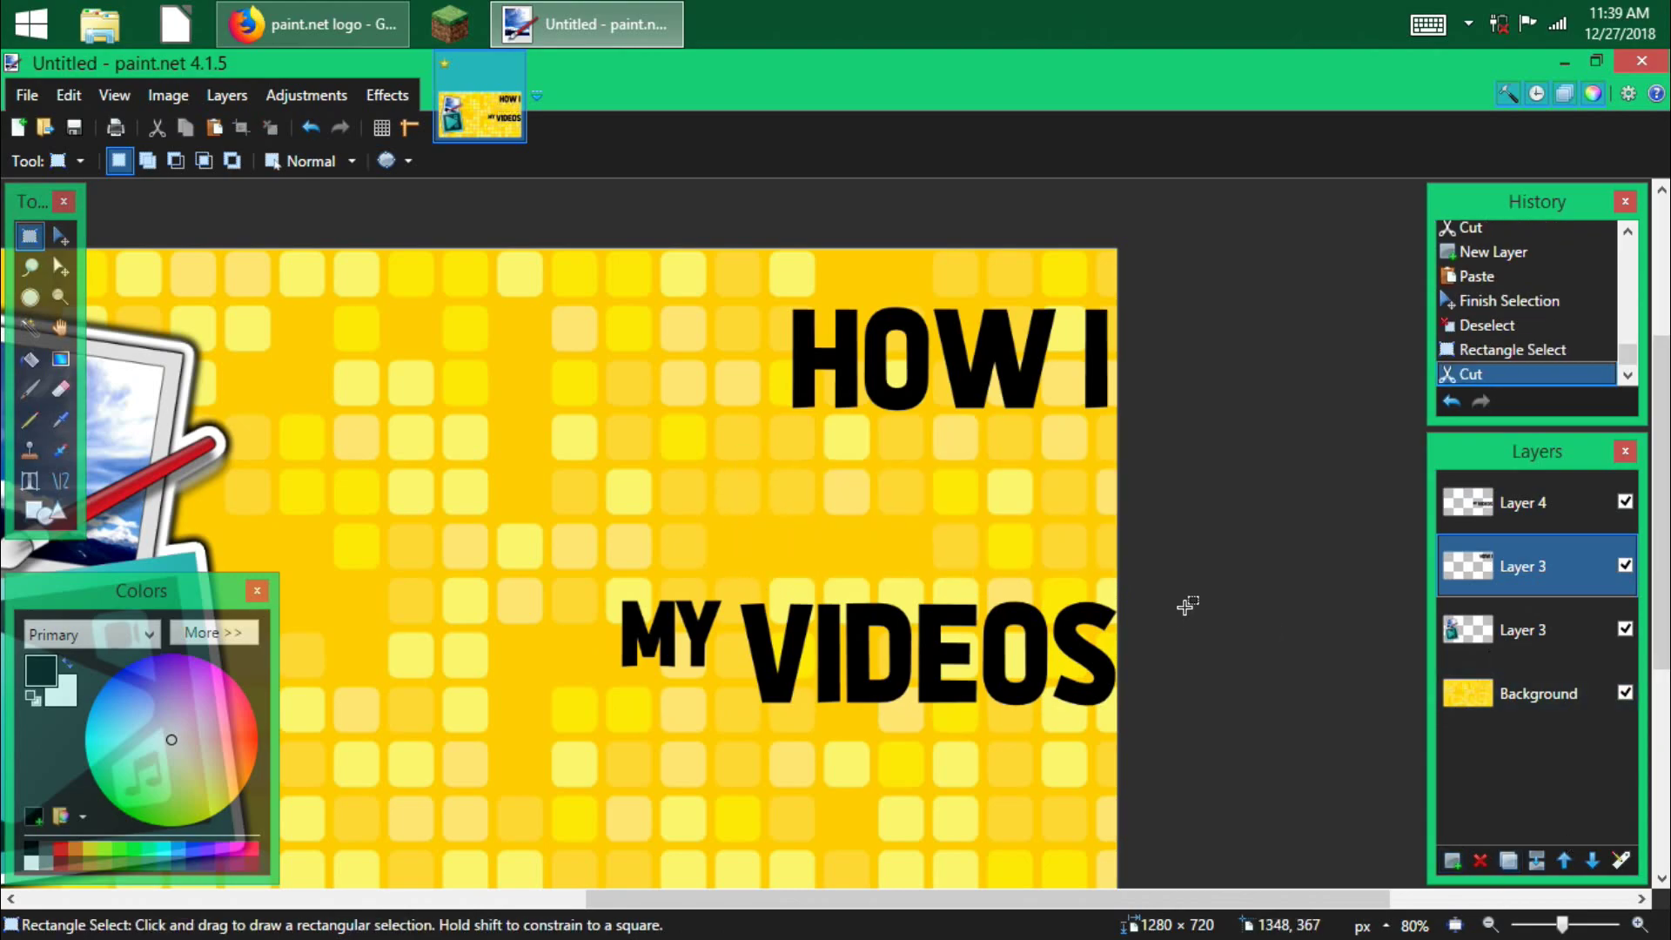
{"action": "key", "text": "ctrl+shift+n"}
{"action": "key", "text": "ctrl+v"}
{"action": "key", "text": "ctrl+d"}
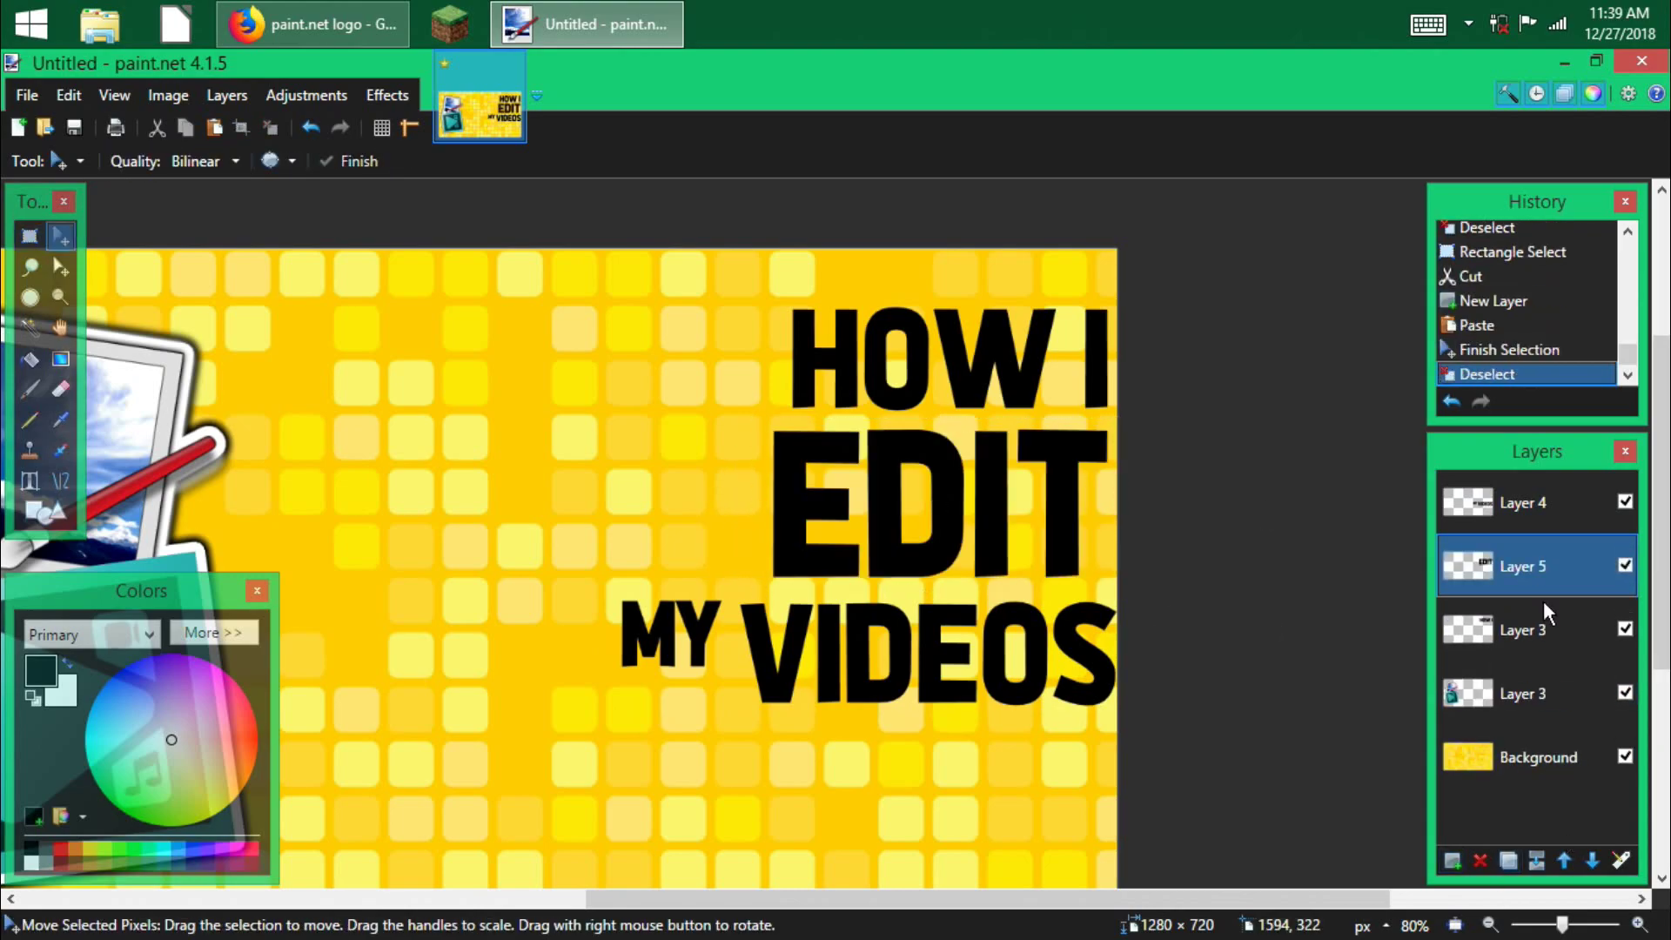
- Align the MY VIDEOS, EDIT and HOW I layers each to the canvas's right edge with Horizontal: Right
{"action": "left_click", "coordinate": [1524, 509]}
{"action": "key", "text": "ctrl+f"}
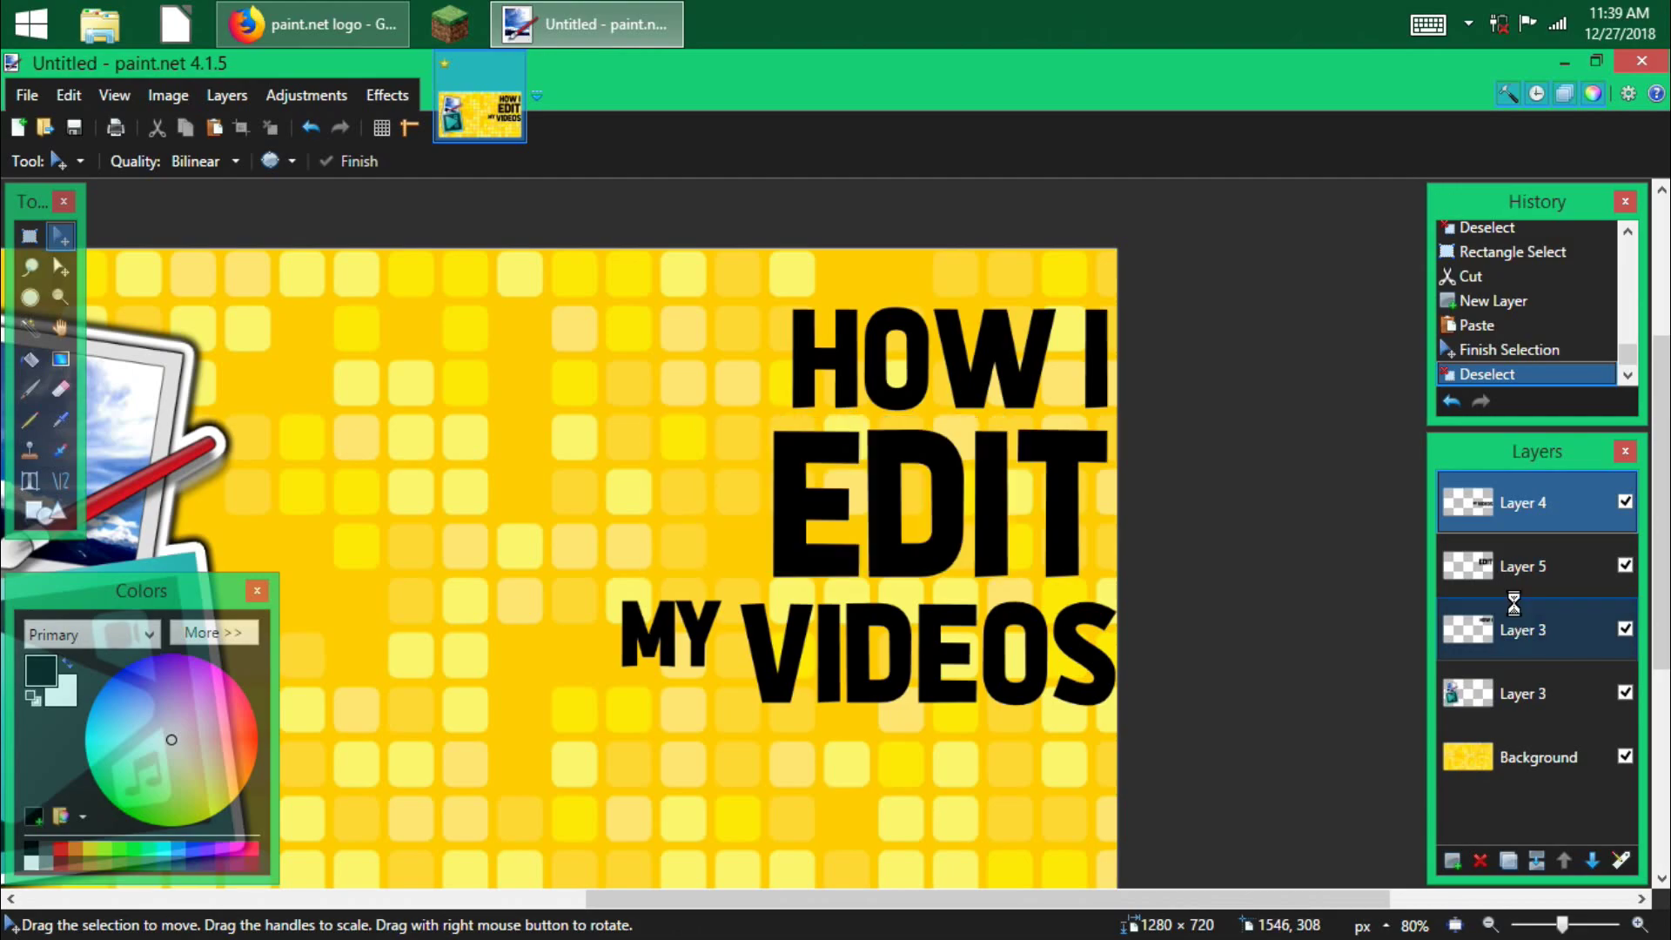
{"action": "left_click", "coordinate": [385, 95]}
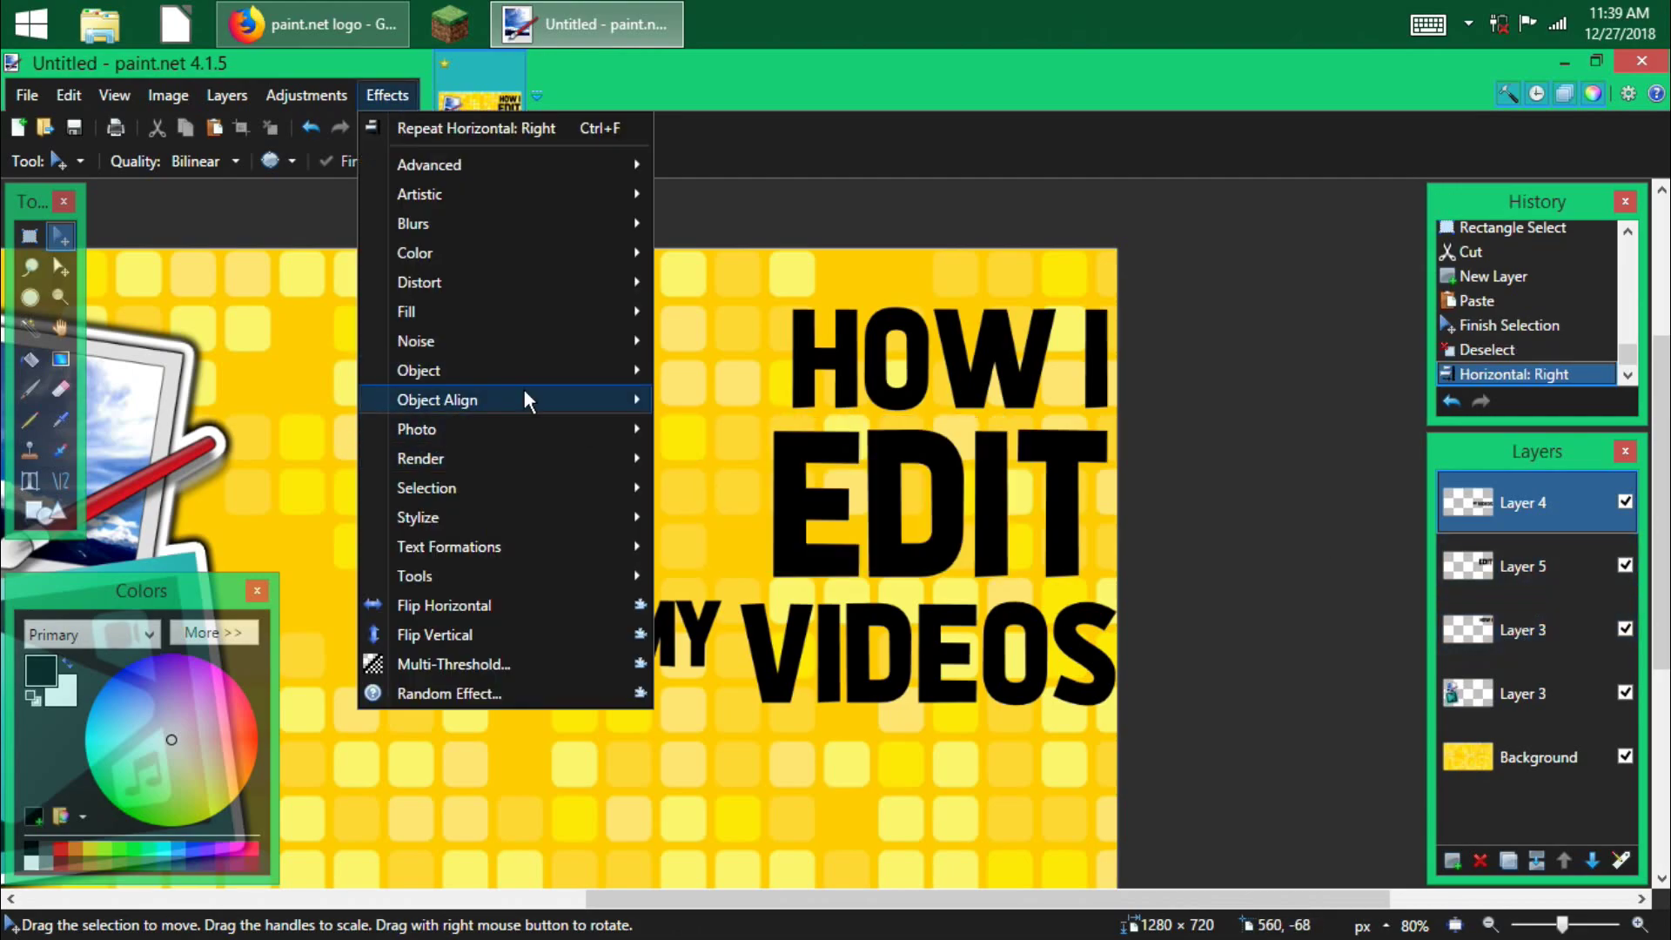
{"action": "mouse_move", "coordinate": [522, 399]}
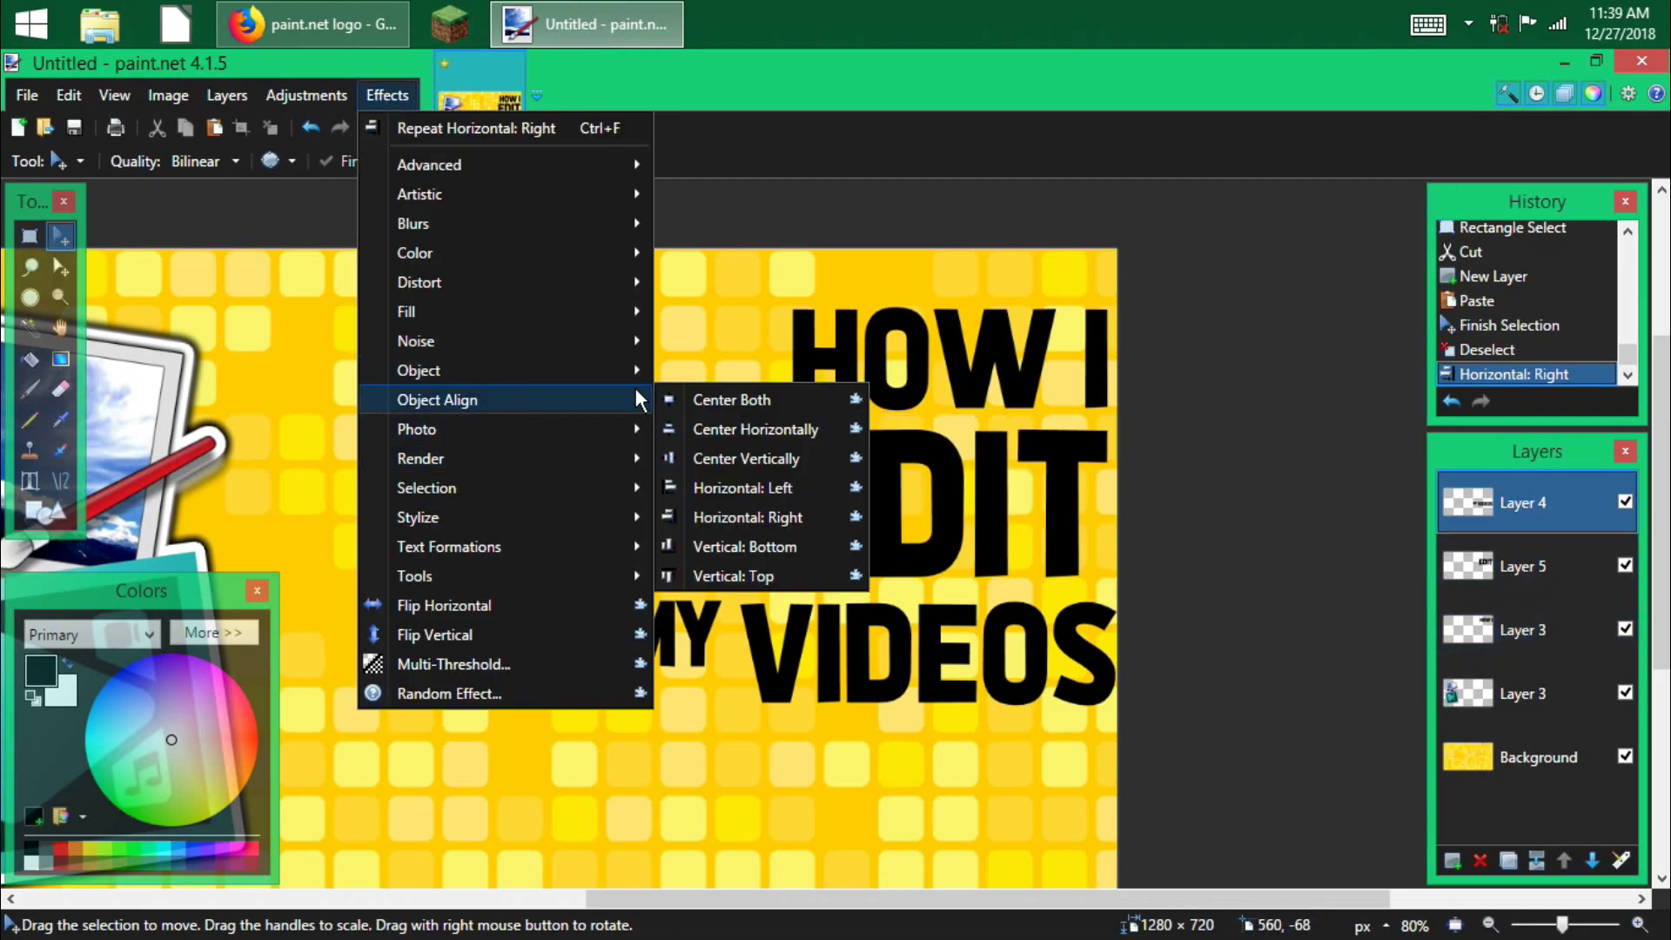
{"action": "left_click", "coordinate": [792, 519]}
{"action": "left_click", "coordinate": [1501, 573]}
{"action": "key", "text": "ctrl+f"}
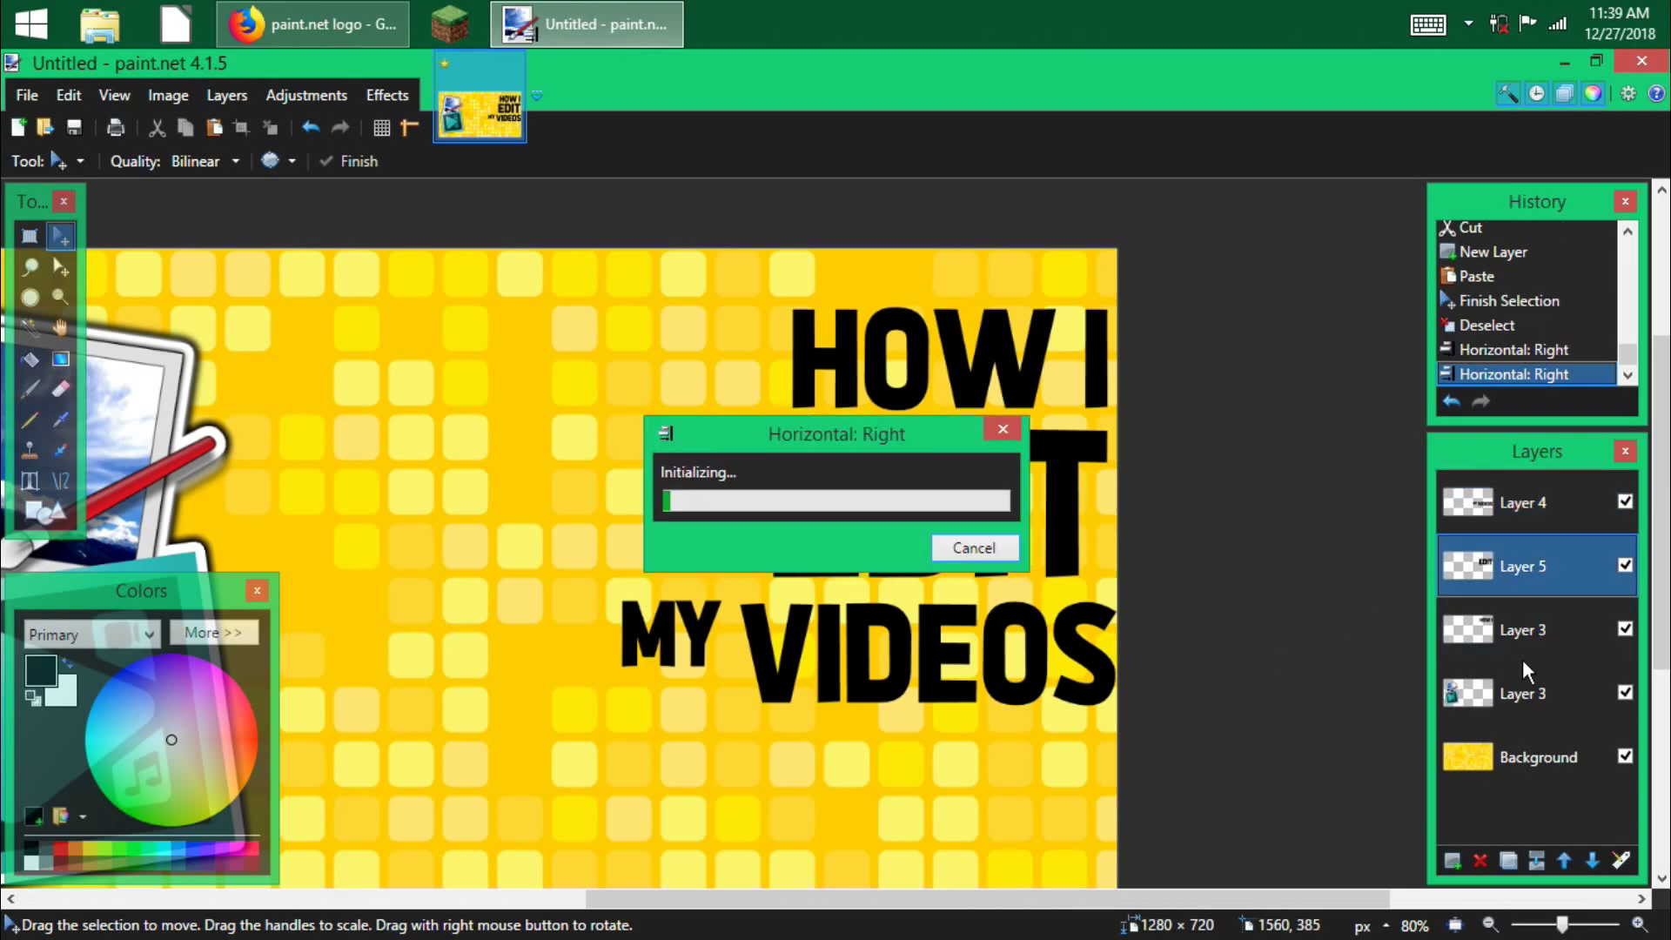
{"action": "left_click", "coordinate": [1497, 648]}
{"action": "key", "text": "ctrl+f"}
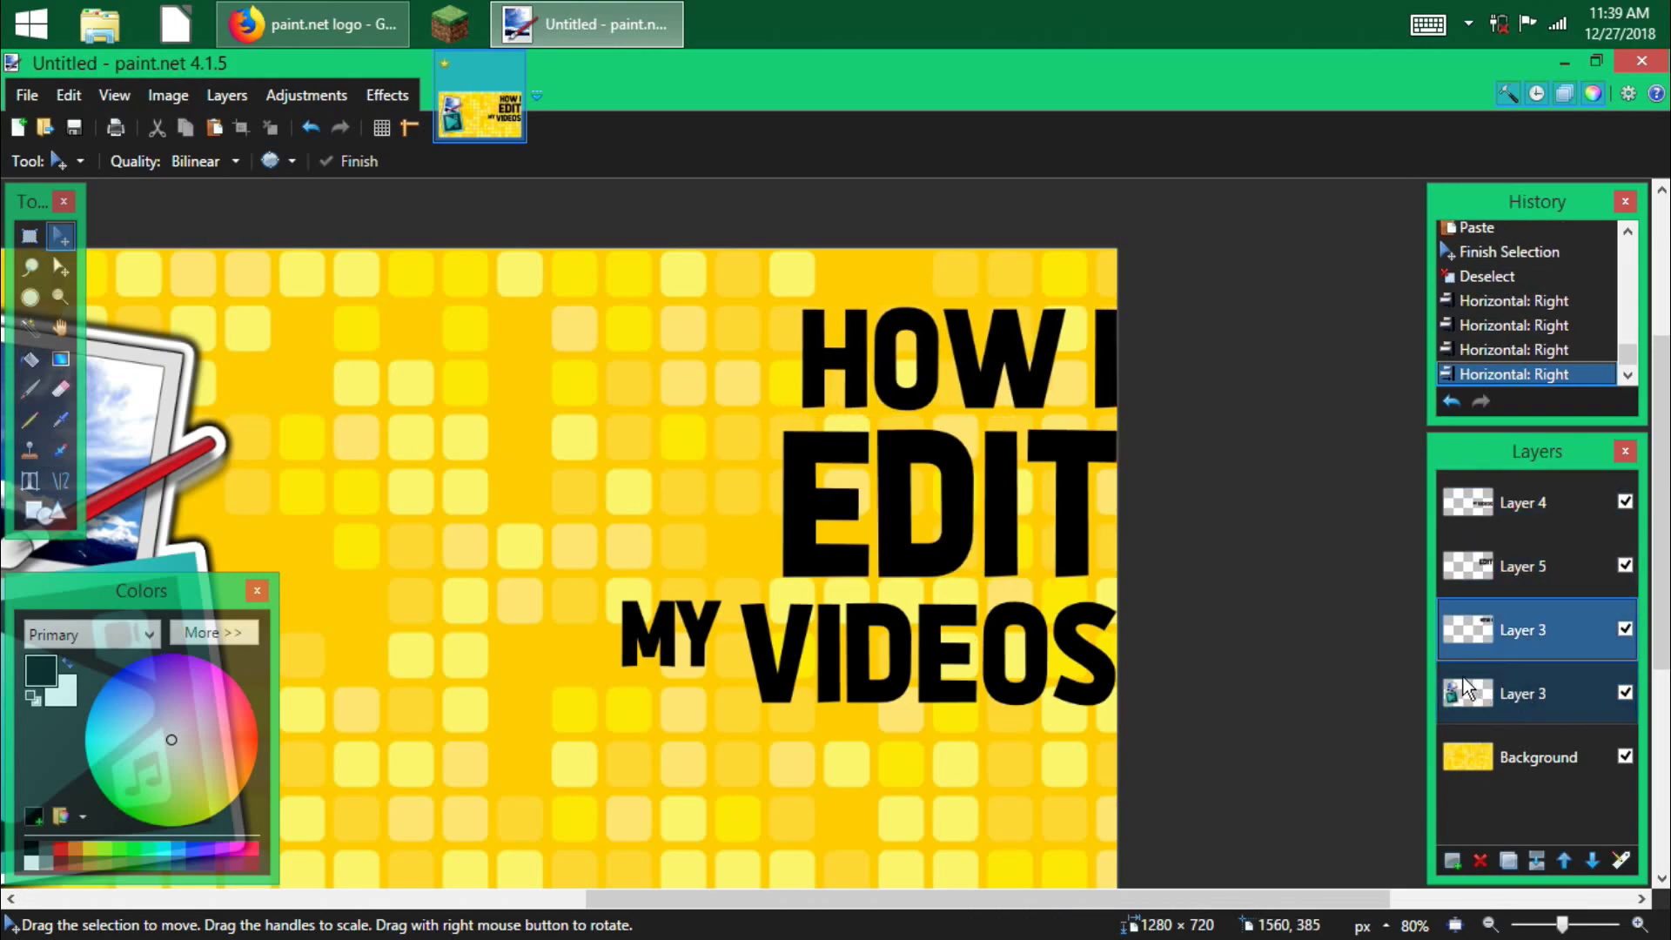
- Repeat the right alignment on the MY VIDEOS layer and merge the three title text layers into one
{"action": "scroll", "coordinate": [1122, 646], "scroll_direction": "up", "scroll_amount": 8}
{"action": "left_click", "coordinate": [1500, 514]}
{"action": "scroll", "coordinate": [1208, 658], "scroll_direction": "down", "scroll_amount": 1}
{"action": "key", "text": "ctrl+f"}
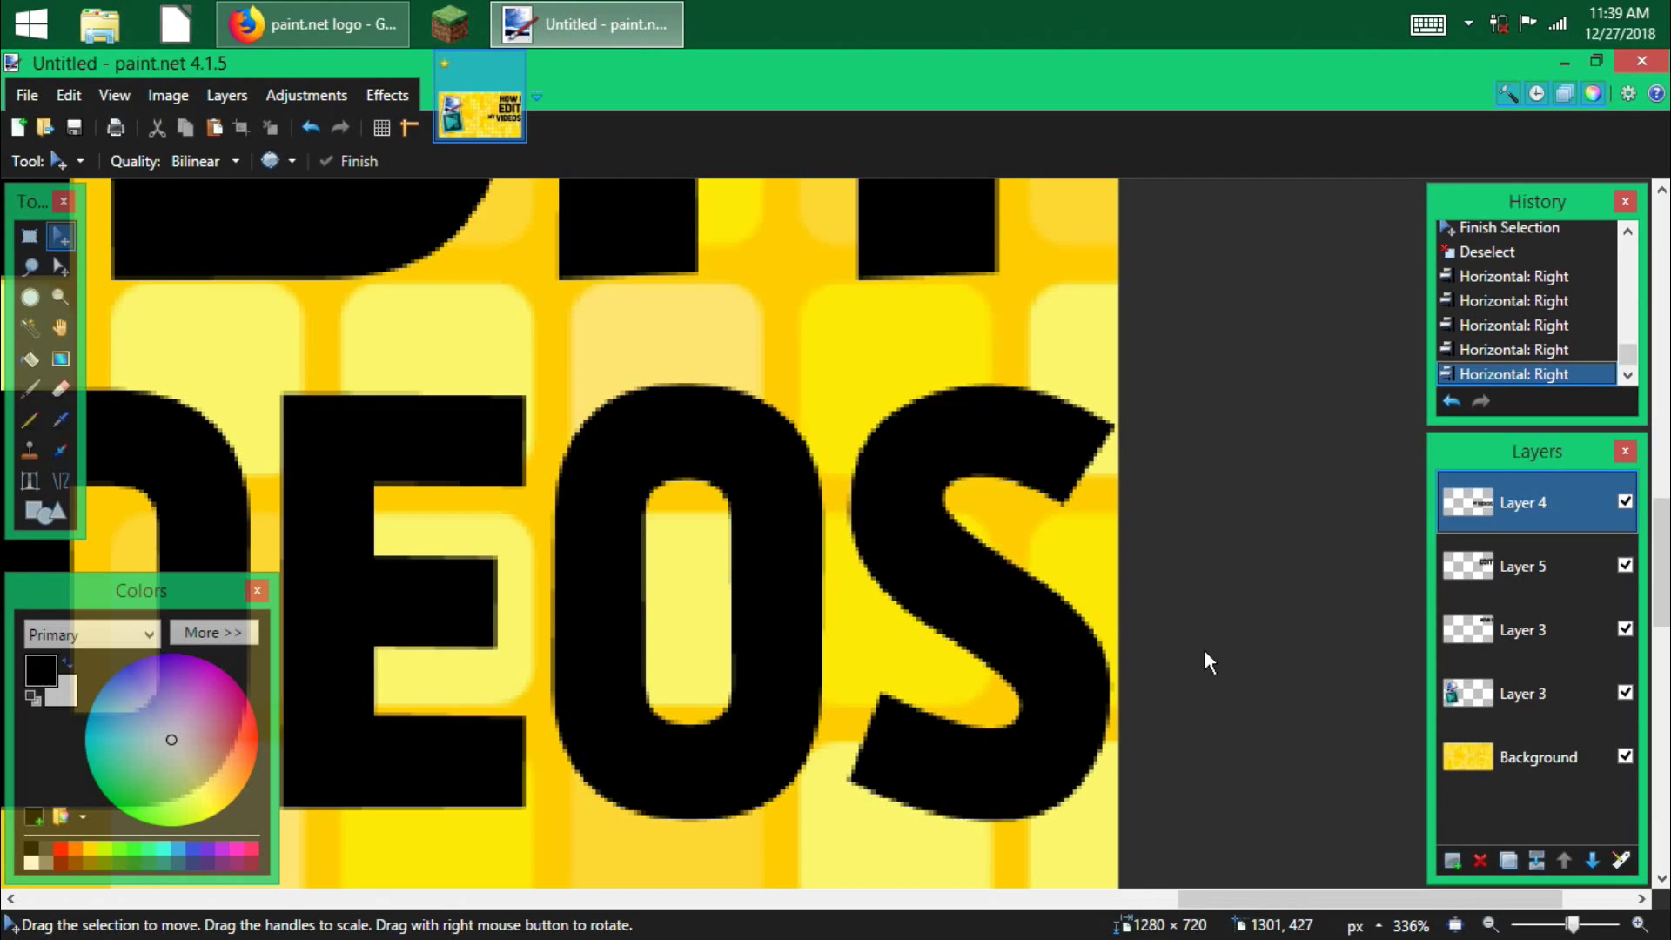
{"action": "scroll", "coordinate": [1204, 649], "scroll_direction": "down", "scroll_amount": 6}
{"action": "left_click", "coordinate": [1527, 865]}
{"action": "left_click", "coordinate": [1527, 865]}
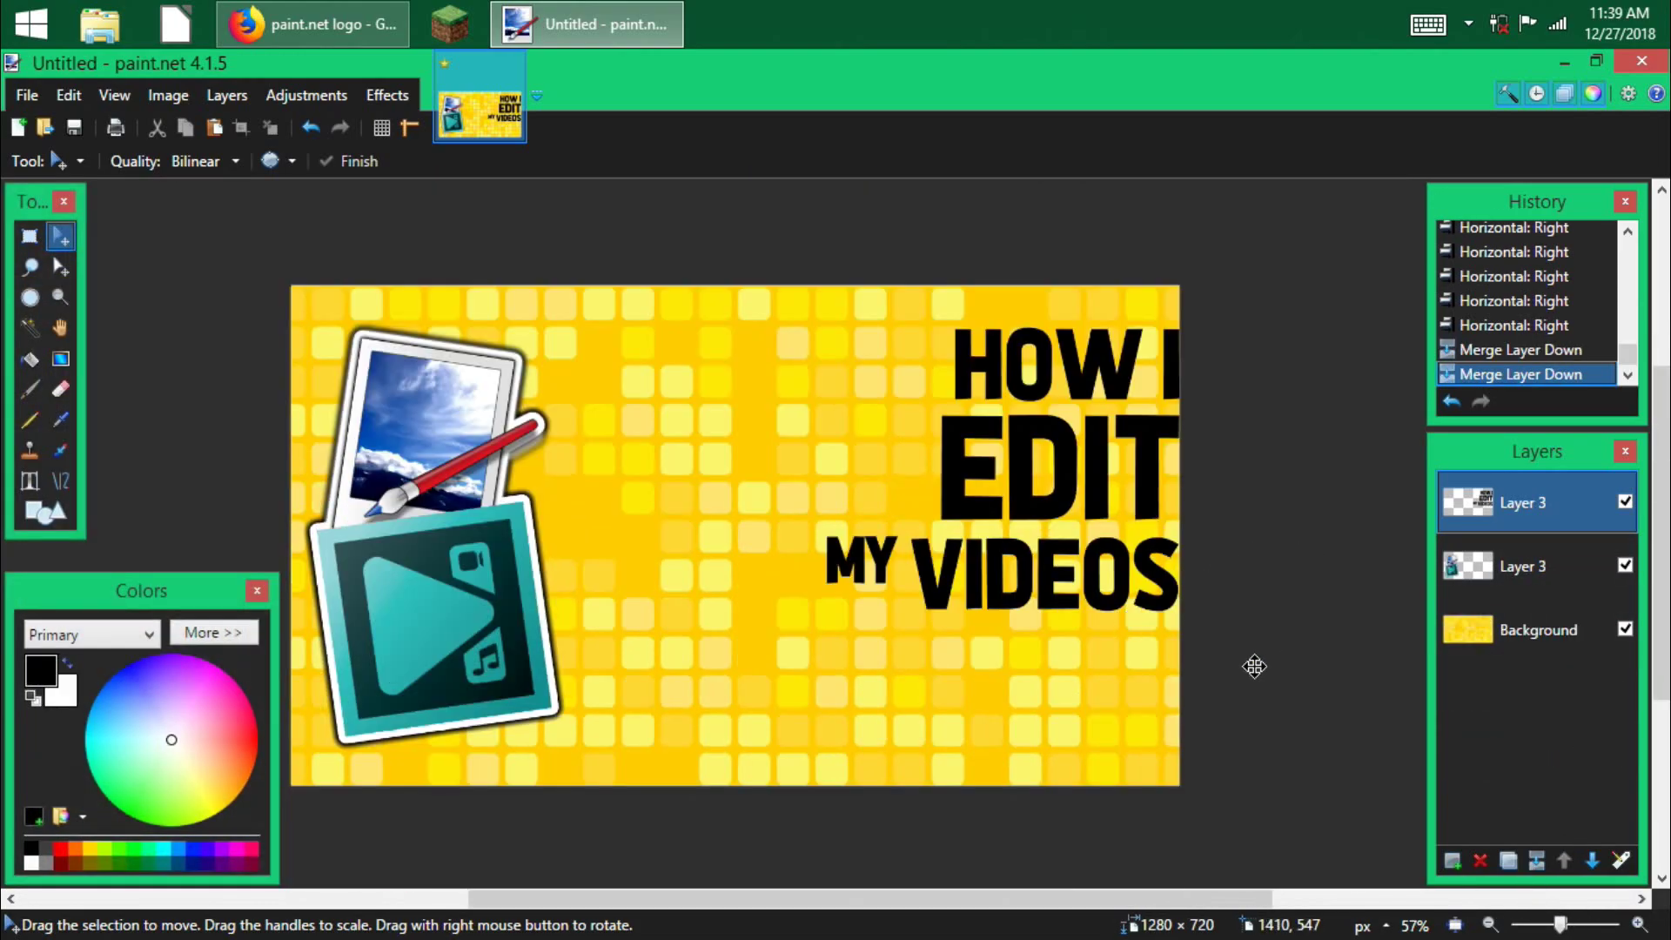
- Select the whole merged title, move it inward from the canvas's right edge, and deselect it
{"action": "mouse_move", "coordinate": [1258, 665]}
{"action": "left_mouse_down"}
{"action": "mouse_move", "coordinate": [1171, 687]}
{"action": "mouse_move", "coordinate": [1241, 668]}
{"action": "mouse_move", "coordinate": [1250, 642]}
{"action": "left_mouse_up"}
{"action": "scroll", "coordinate": [1166, 388], "scroll_direction": "up", "scroll_amount": 5}
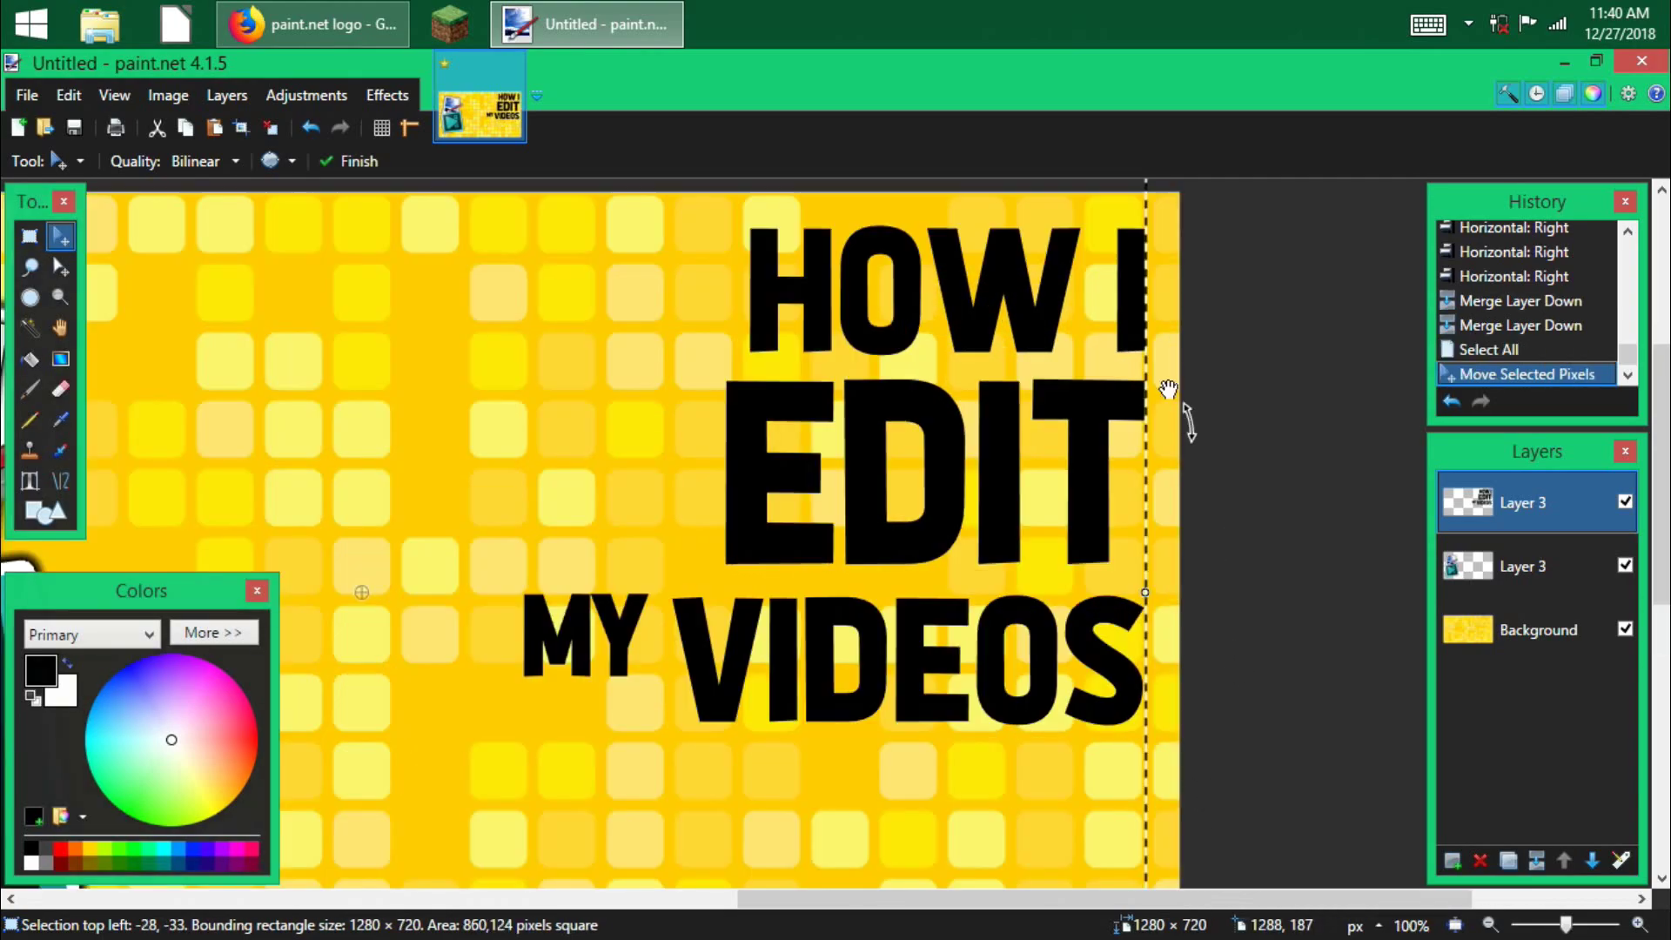
{"action": "scroll", "coordinate": [1081, 564], "scroll_direction": "down", "scroll_amount": 6}
{"action": "scroll", "coordinate": [1082, 564], "scroll_direction": "down", "scroll_amount": 3}
{"action": "left_click_drag", "start_coordinate": [972, 500], "coordinate": [925, 528]}
{"action": "key", "text": "ctrl+d"}
- Select the word MY, move it close beside VIDEOS, shrink it slightly, and deselect it
{"action": "left_click", "coordinate": [30, 237]}
{"action": "scroll", "coordinate": [858, 513], "scroll_direction": "up", "scroll_amount": 5}
{"action": "left_click_drag", "start_coordinate": [811, 589], "coordinate": [1014, 436]}
{"action": "scroll", "coordinate": [812, 467], "scroll_direction": "down", "scroll_amount": 4}
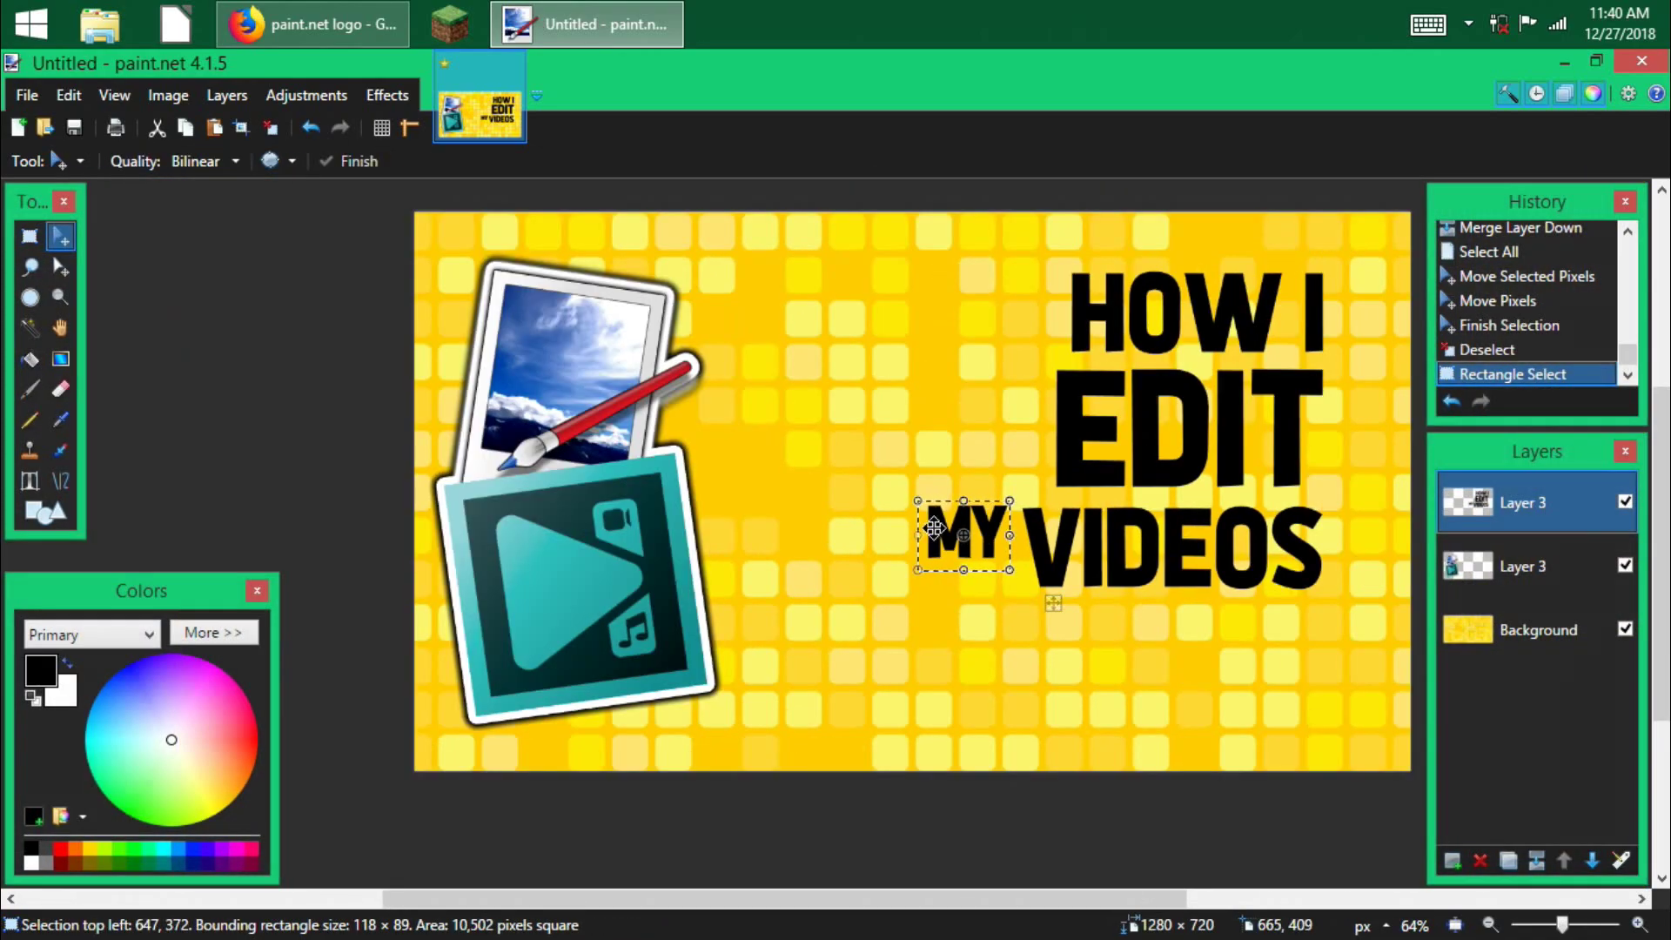
{"action": "left_click_drag", "start_coordinate": [1060, 612], "coordinate": [1031, 594]}
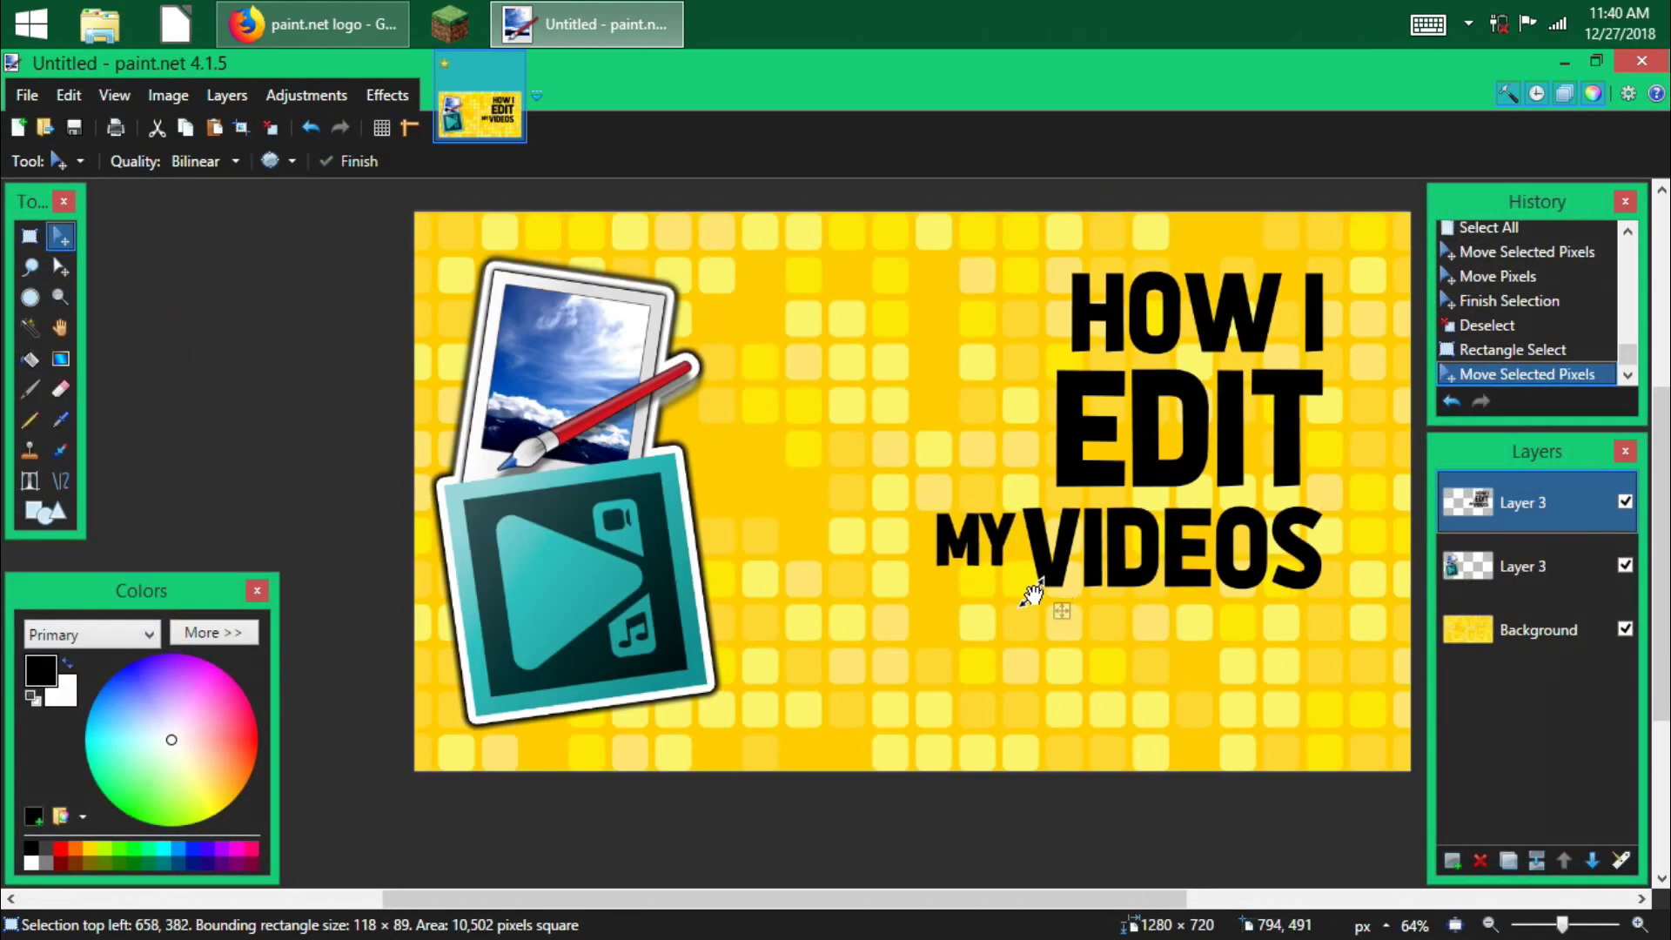
{"action": "left_click", "coordinate": [1031, 594]}
{"action": "left_click_drag", "start_coordinate": [924, 560], "coordinate": [945, 571]}
{"action": "key", "text": "ctrl+z"}
{"action": "key", "text": "ctrl+d"}
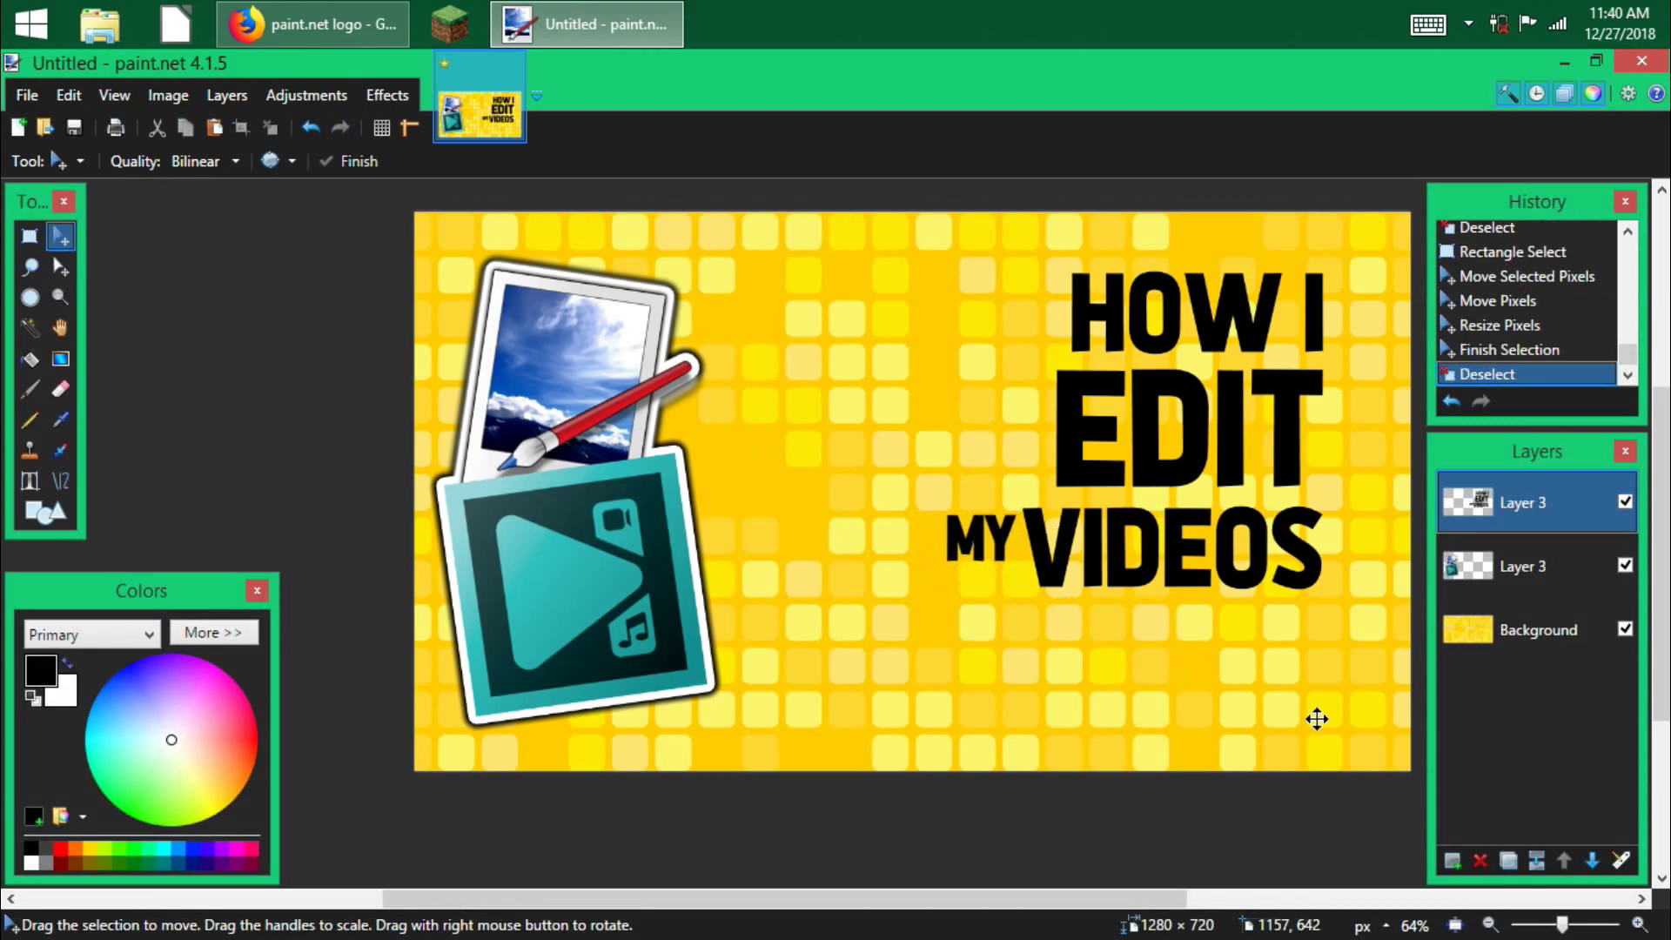
- Select the whole title, shift it up and closer to the canvas's right edge, and deselect it
{"action": "scroll", "coordinate": [1316, 716], "scroll_direction": "down", "scroll_amount": 2}
{"action": "scroll", "coordinate": [1272, 720], "scroll_direction": "down", "scroll_amount": 2}
{"action": "key", "text": "ctrl+a"}
{"action": "left_click_drag", "start_coordinate": [1163, 713], "coordinate": [1202, 692]}
{"action": "key", "text": "ctrl+d"}
{"action": "scroll", "coordinate": [1068, 511], "scroll_direction": "up", "scroll_amount": 1}
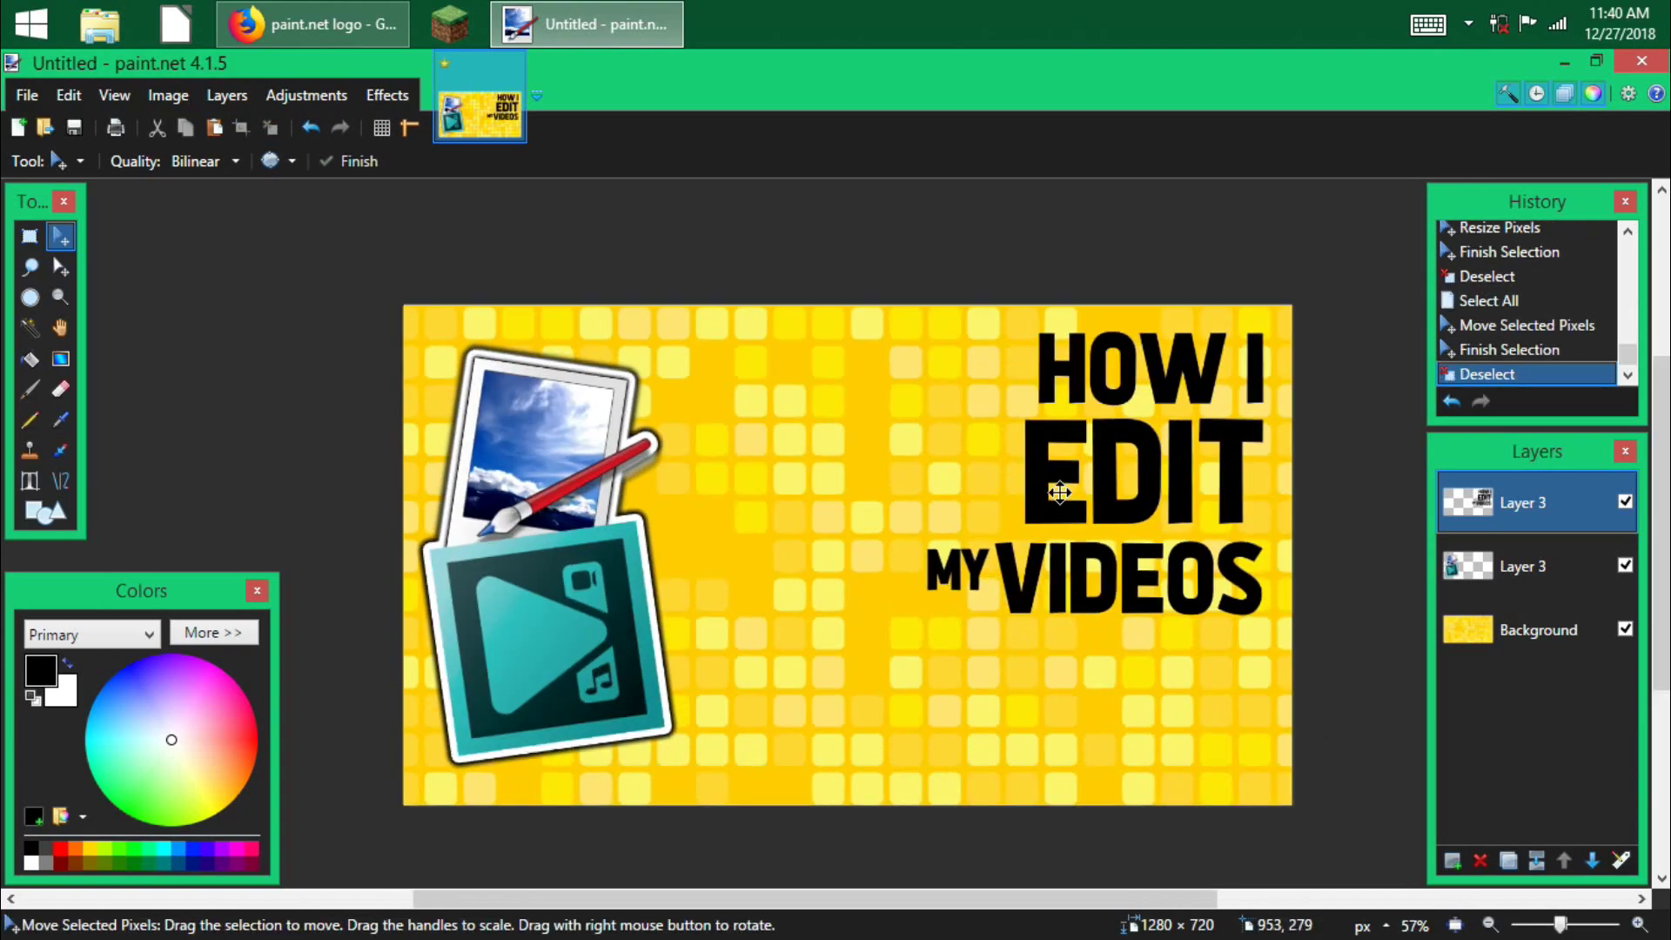
- Select all four letters of EDIT with the Magic Wand at 60% tolerance
{"action": "left_click", "coordinate": [39, 325]}
{"action": "scroll", "coordinate": [1267, 496], "scroll_direction": "up", "scroll_amount": 3}
{"action": "left_click", "coordinate": [731, 466]}
{"action": "scroll", "coordinate": [727, 455], "scroll_direction": "up", "scroll_amount": 1}
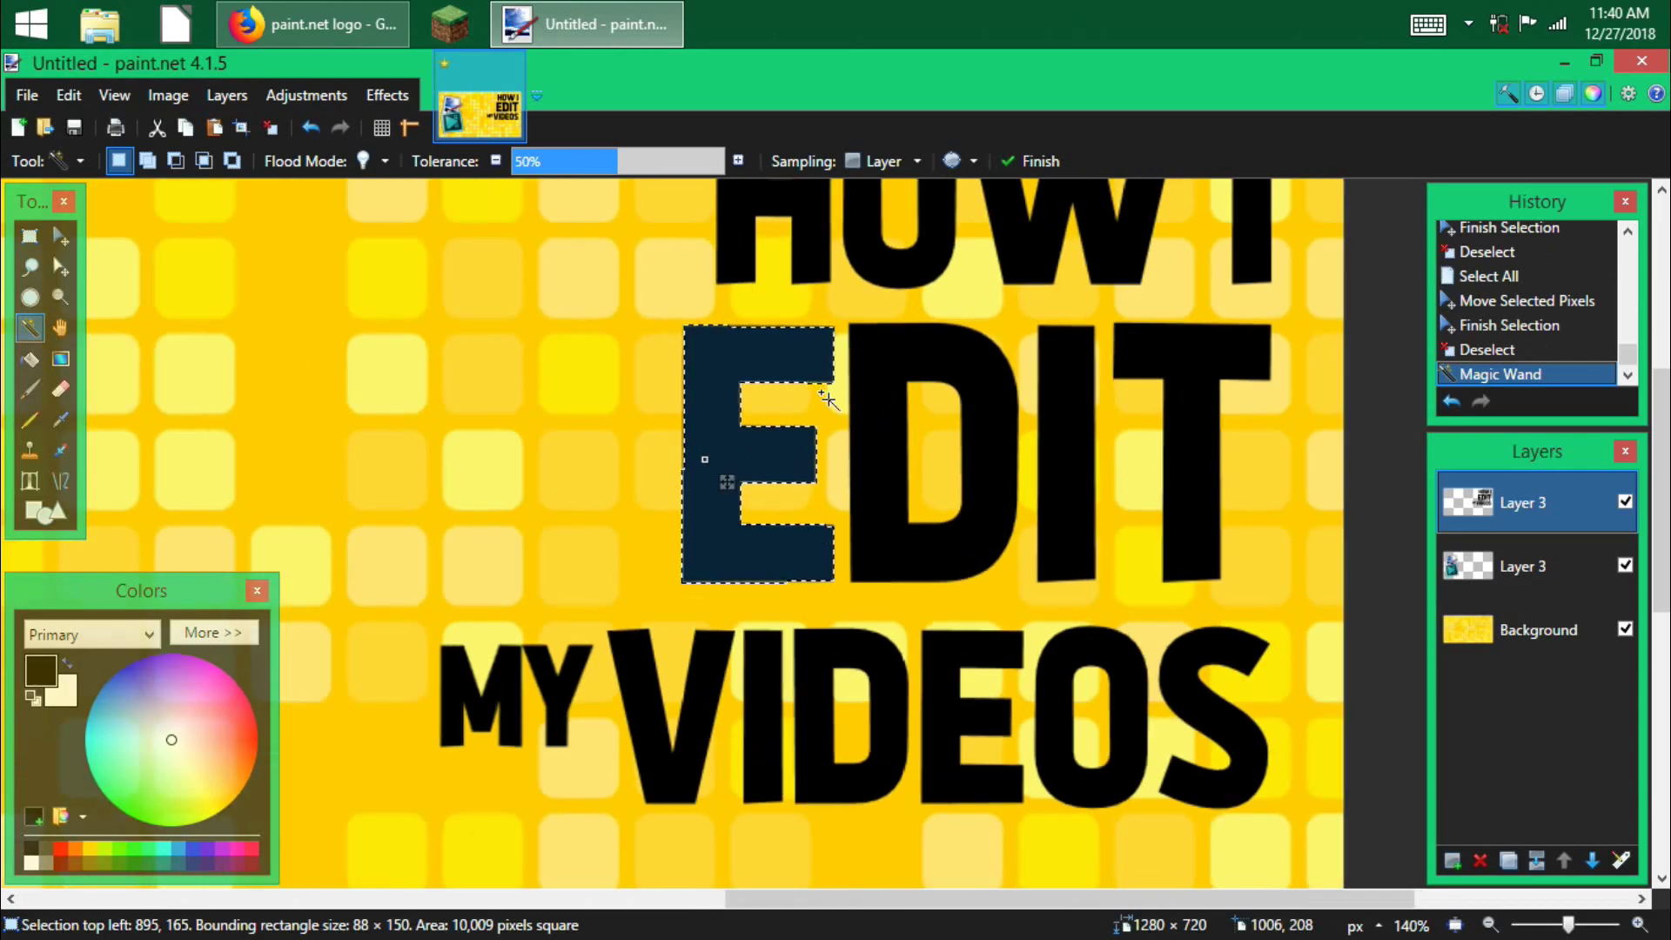
{"action": "left_click", "coordinate": [639, 161]}
{"action": "left_click", "coordinate": [923, 488], "text": "ctrl"}
{"action": "left_click", "coordinate": [1062, 529], "text": "ctrl"}
{"action": "left_click", "coordinate": [1181, 504], "text": "ctrl"}
{"action": "scroll", "coordinate": [726, 540], "scroll_direction": "down", "scroll_amount": 2}
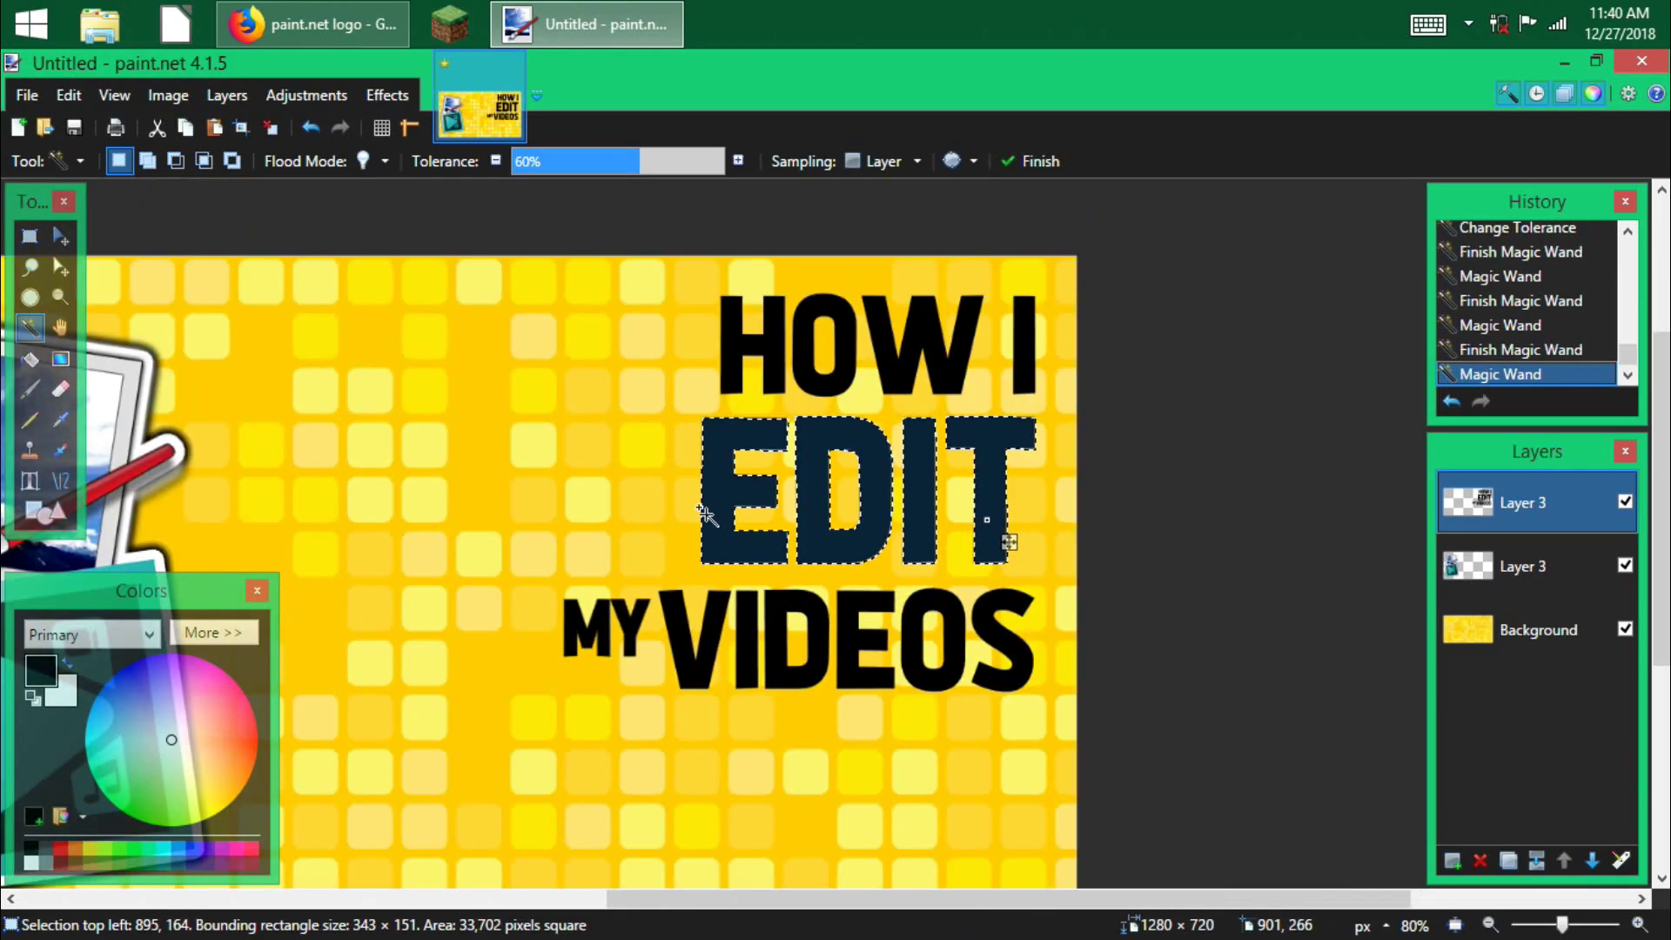
{"action": "scroll", "coordinate": [705, 513], "scroll_direction": "down", "scroll_amount": 1}
- Fill the selected word EDIT with a vertical red and yellow gradient, with red at the top and yellow at the bottom
{"action": "key", "text": "g"}
{"action": "left_click", "coordinate": [33, 696]}
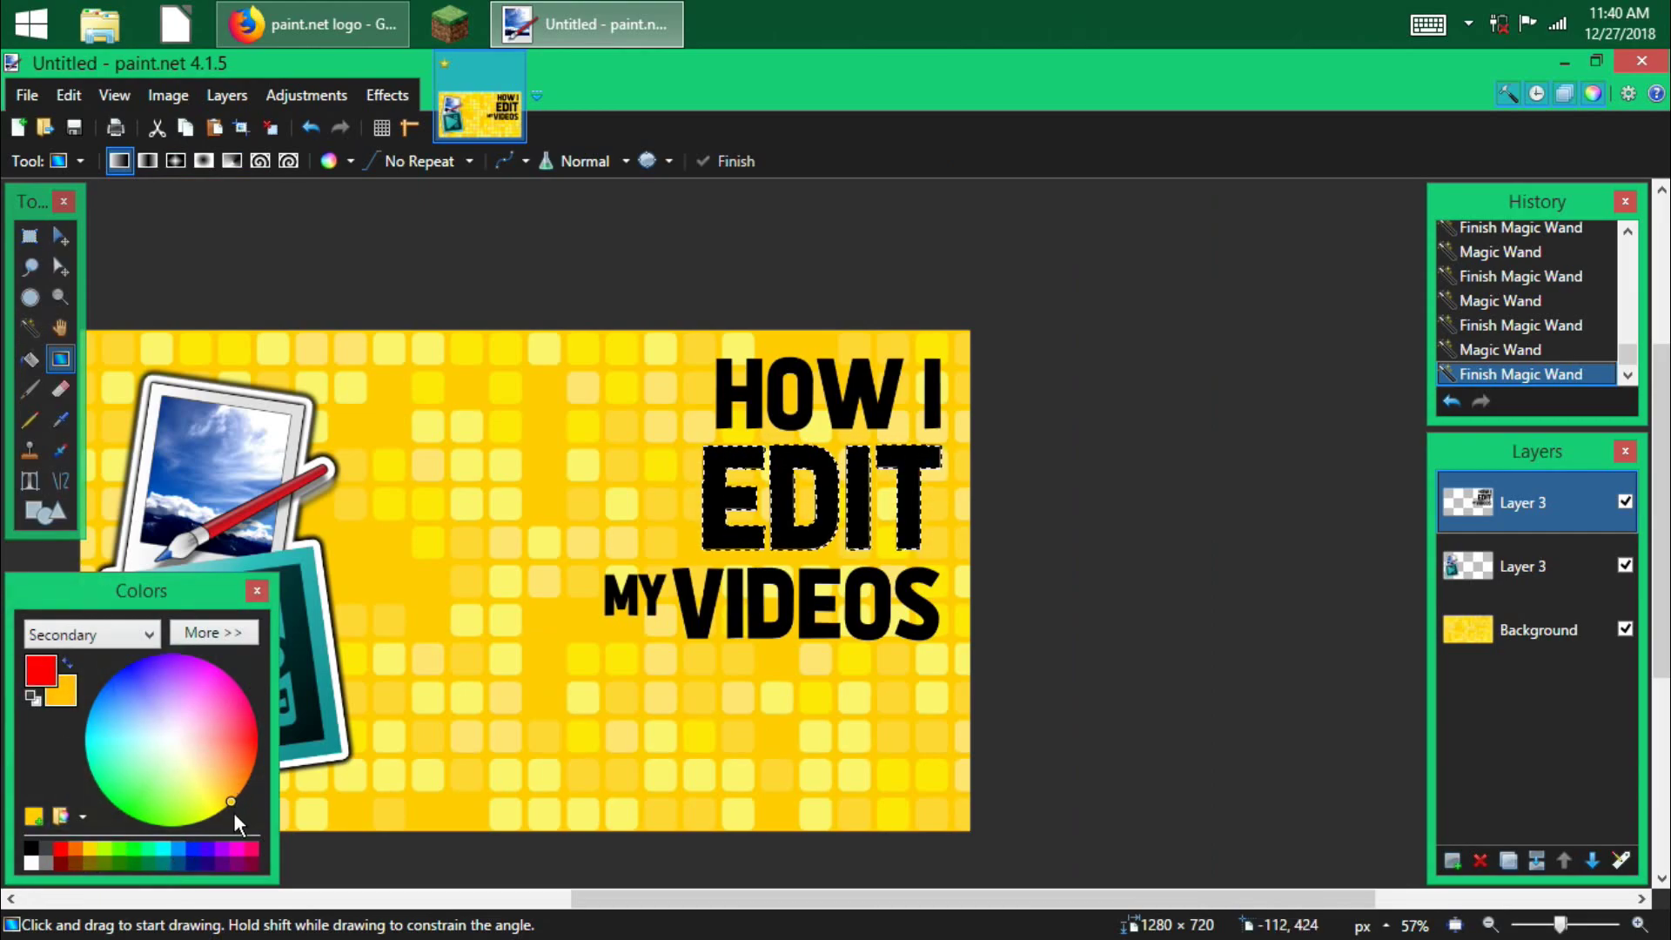
{"action": "left_click", "coordinate": [41, 670]}
{"action": "left_click_drag", "start_coordinate": [785, 553], "coordinate": [787, 376]}
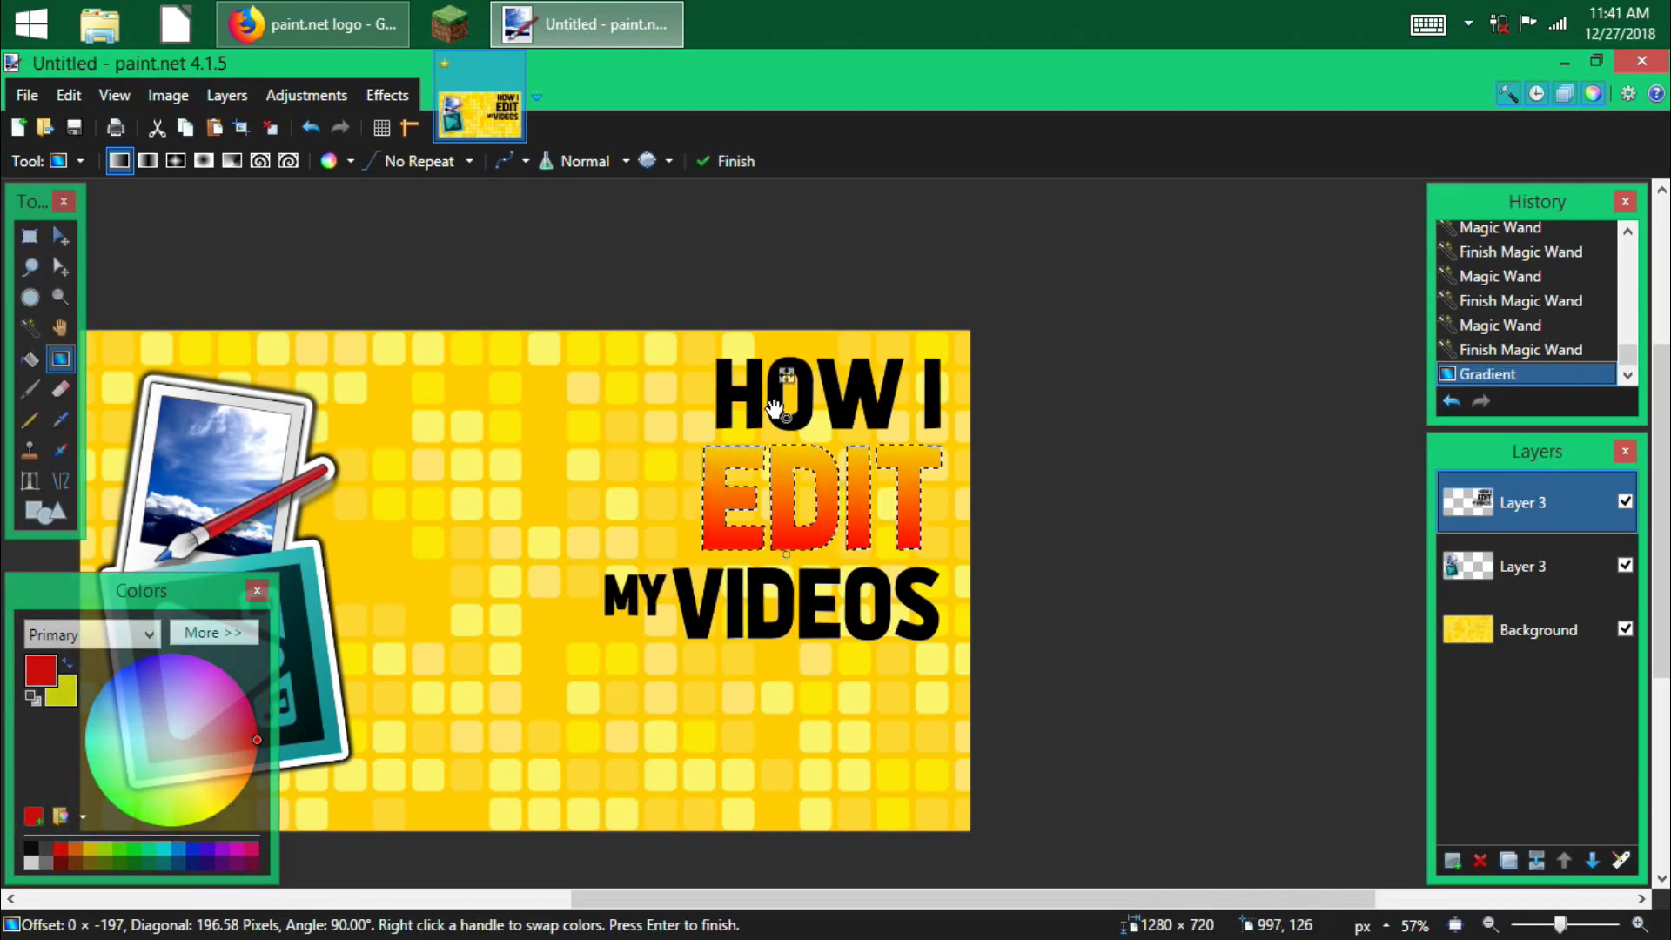
{"action": "right_click", "coordinate": [786, 553]}
{"action": "left_click_drag", "start_coordinate": [789, 554], "coordinate": [787, 563]}
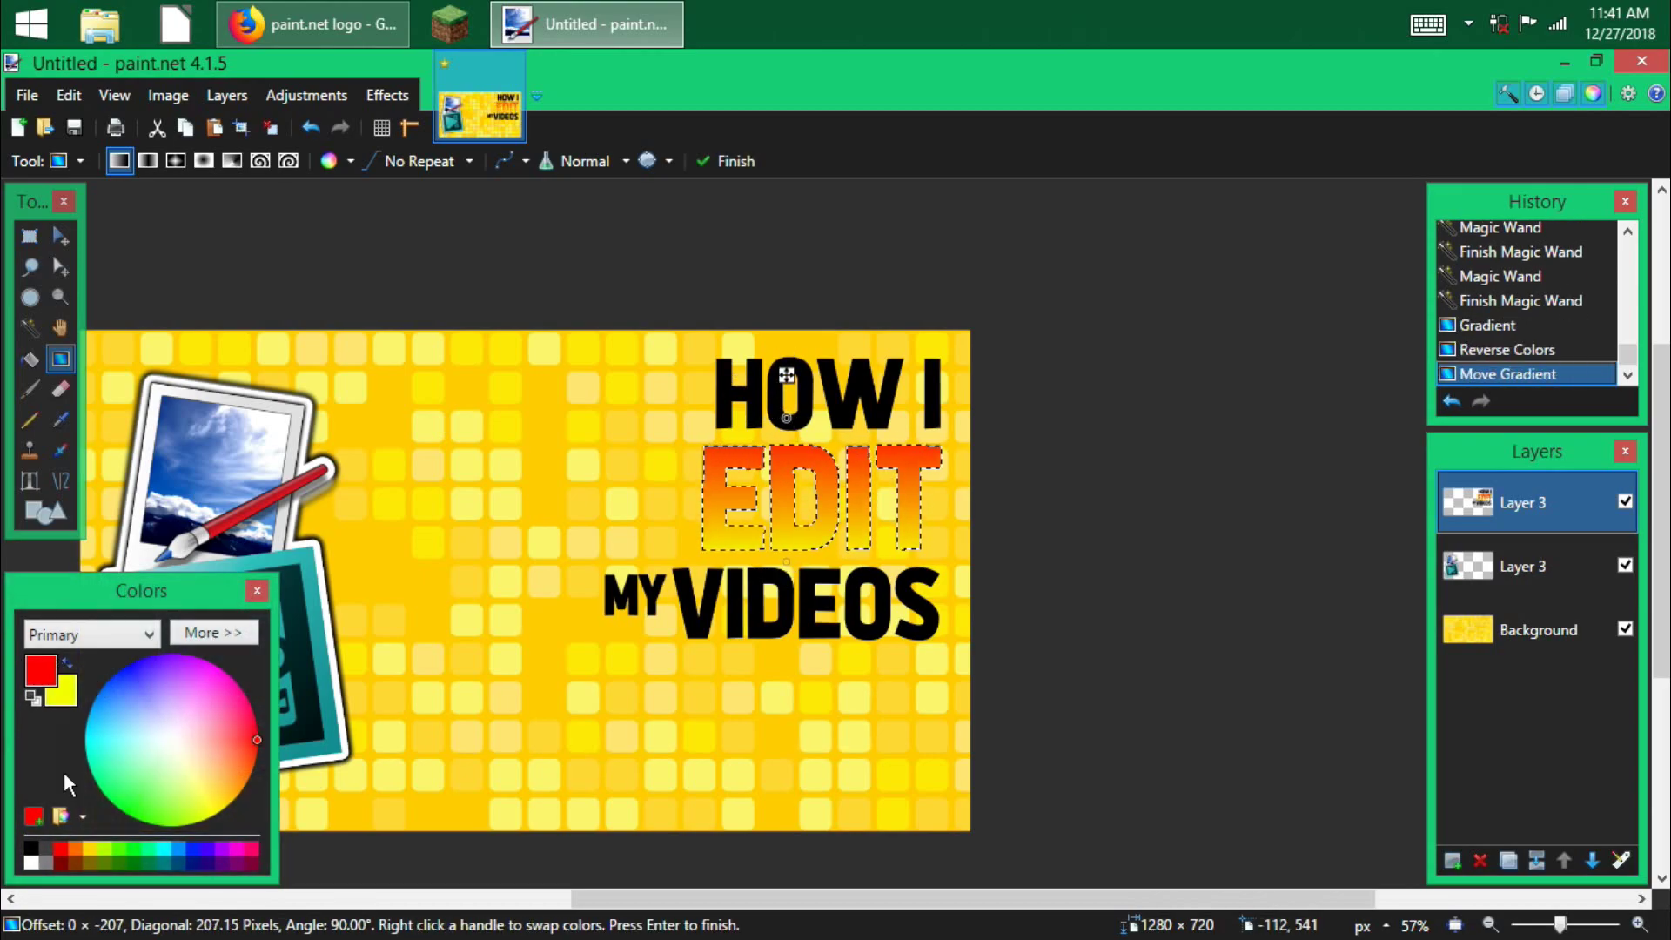
- Change the EDIT gradient's colors to deep blue and cyan, and reverse them so cyan is at the top
{"action": "left_click", "coordinate": [180, 849]}
{"action": "right_click", "coordinate": [168, 847]}
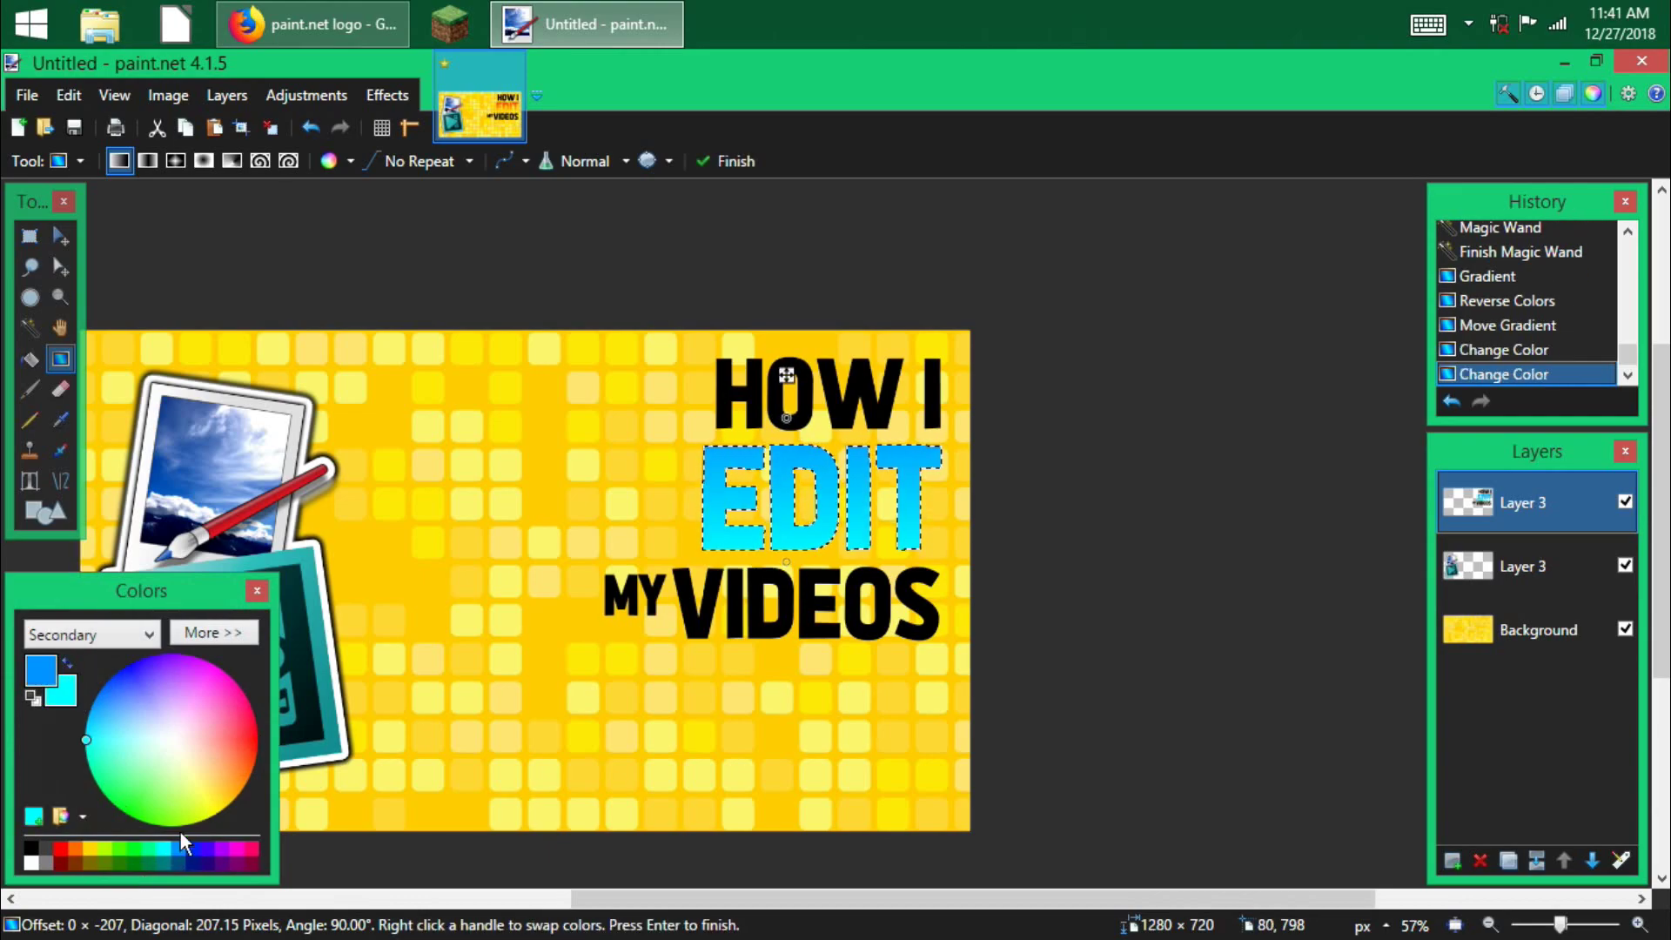
{"action": "left_click", "coordinate": [40, 670]}
{"action": "left_click", "coordinate": [118, 674]}
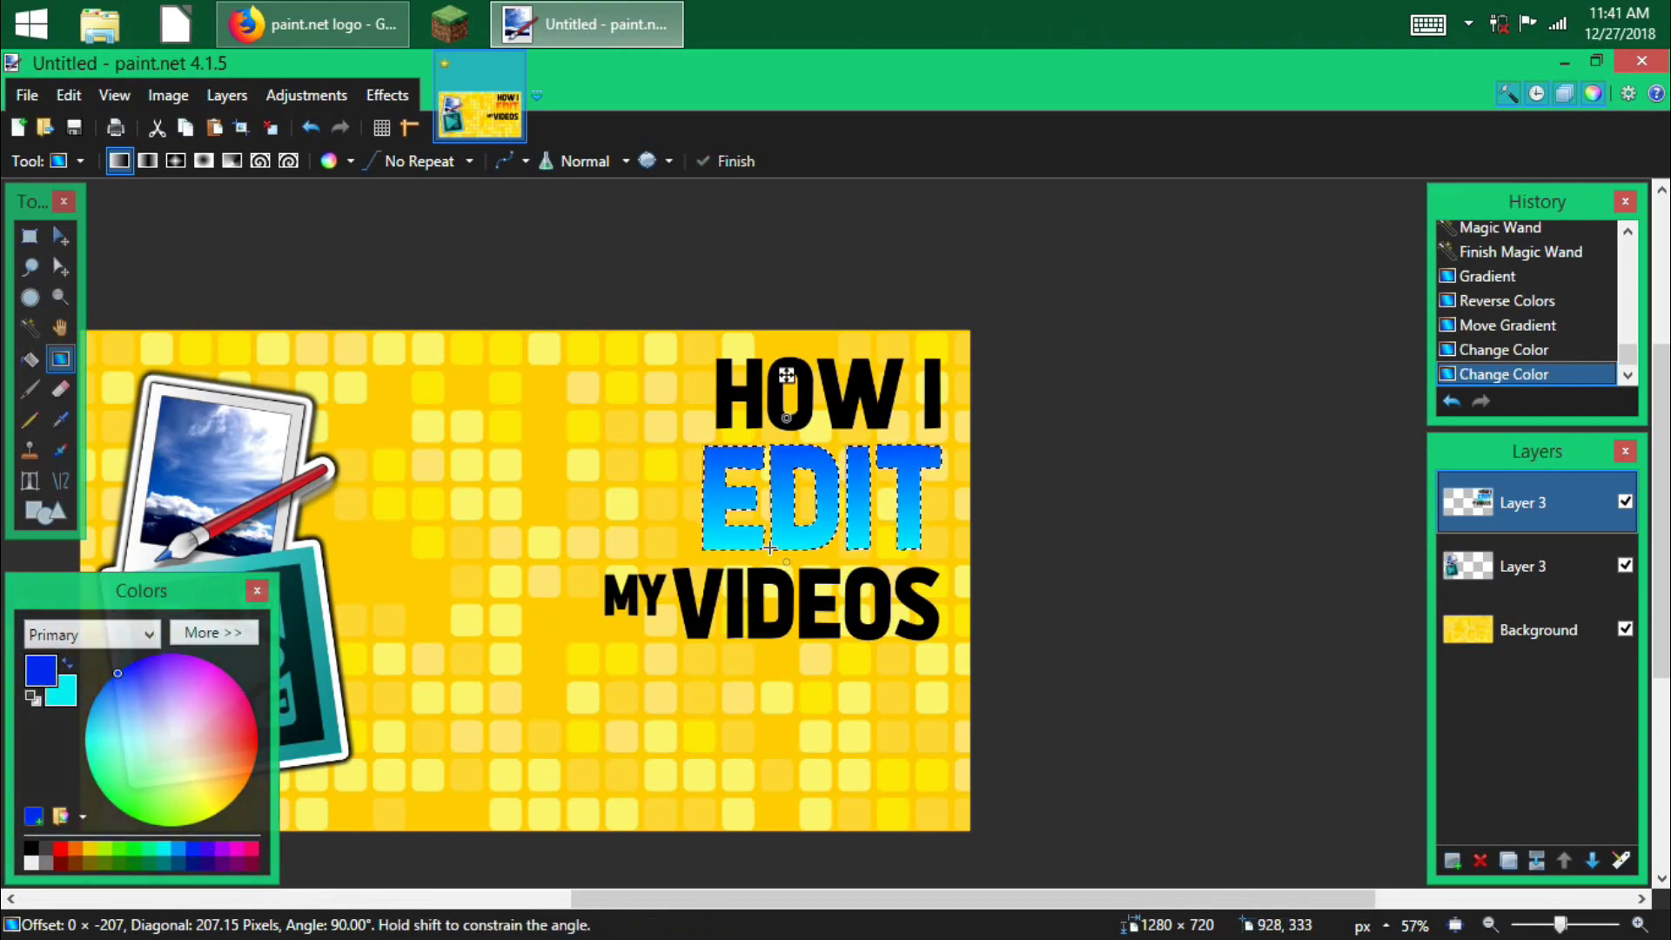
{"action": "right_click", "coordinate": [787, 375]}
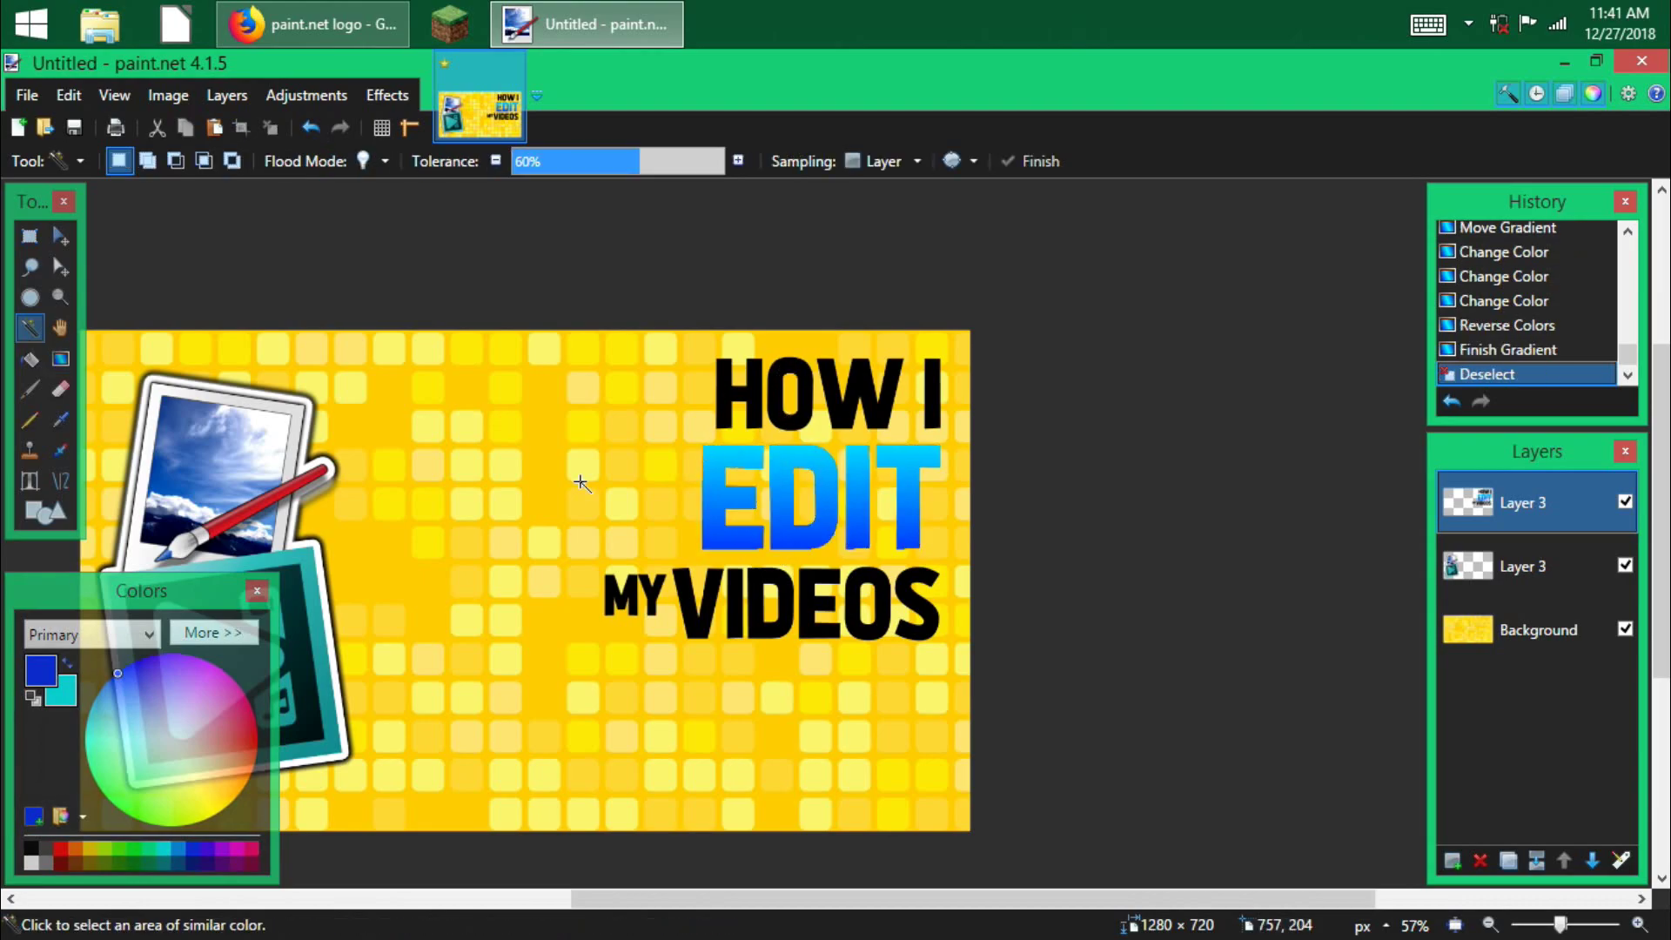
- Select all six letters of VIDEOS with the Magic Wand
{"action": "scroll", "coordinate": [656, 631], "scroll_direction": "up", "scroll_amount": 2}
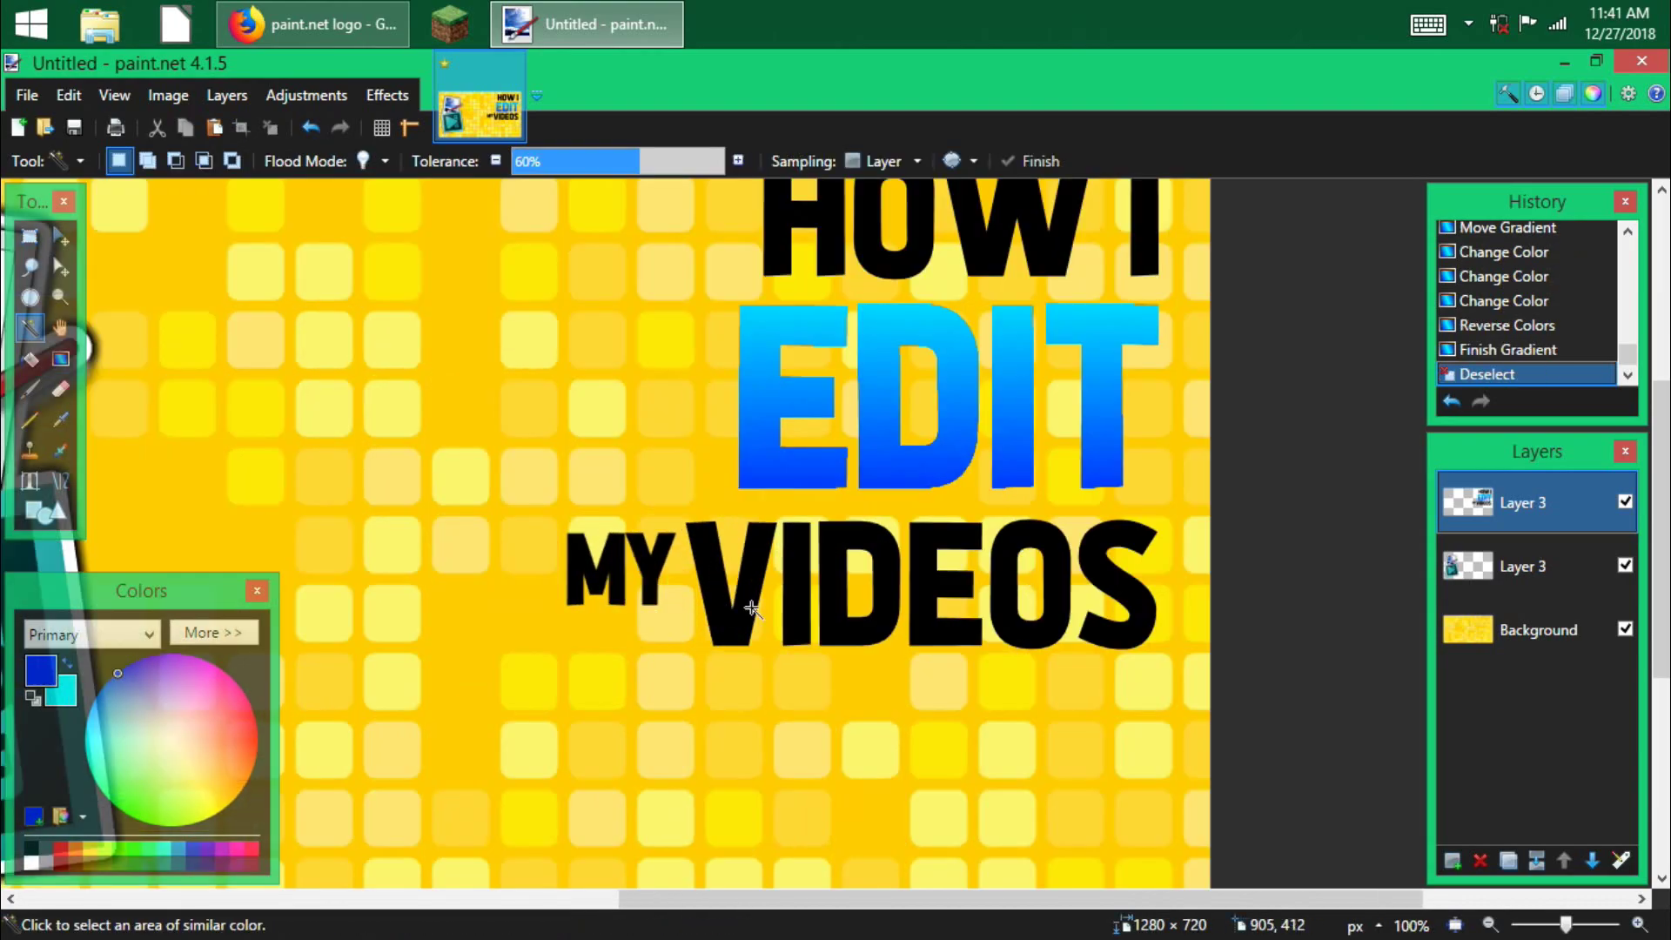
{"action": "left_click", "coordinate": [728, 616]}
{"action": "left_click", "coordinate": [798, 615], "text": "ctrl"}
{"action": "left_click", "coordinate": [857, 627], "text": "ctrl"}
{"action": "left_click", "coordinate": [943, 635], "text": "ctrl"}
{"action": "left_click", "coordinate": [1007, 638], "text": "ctrl"}
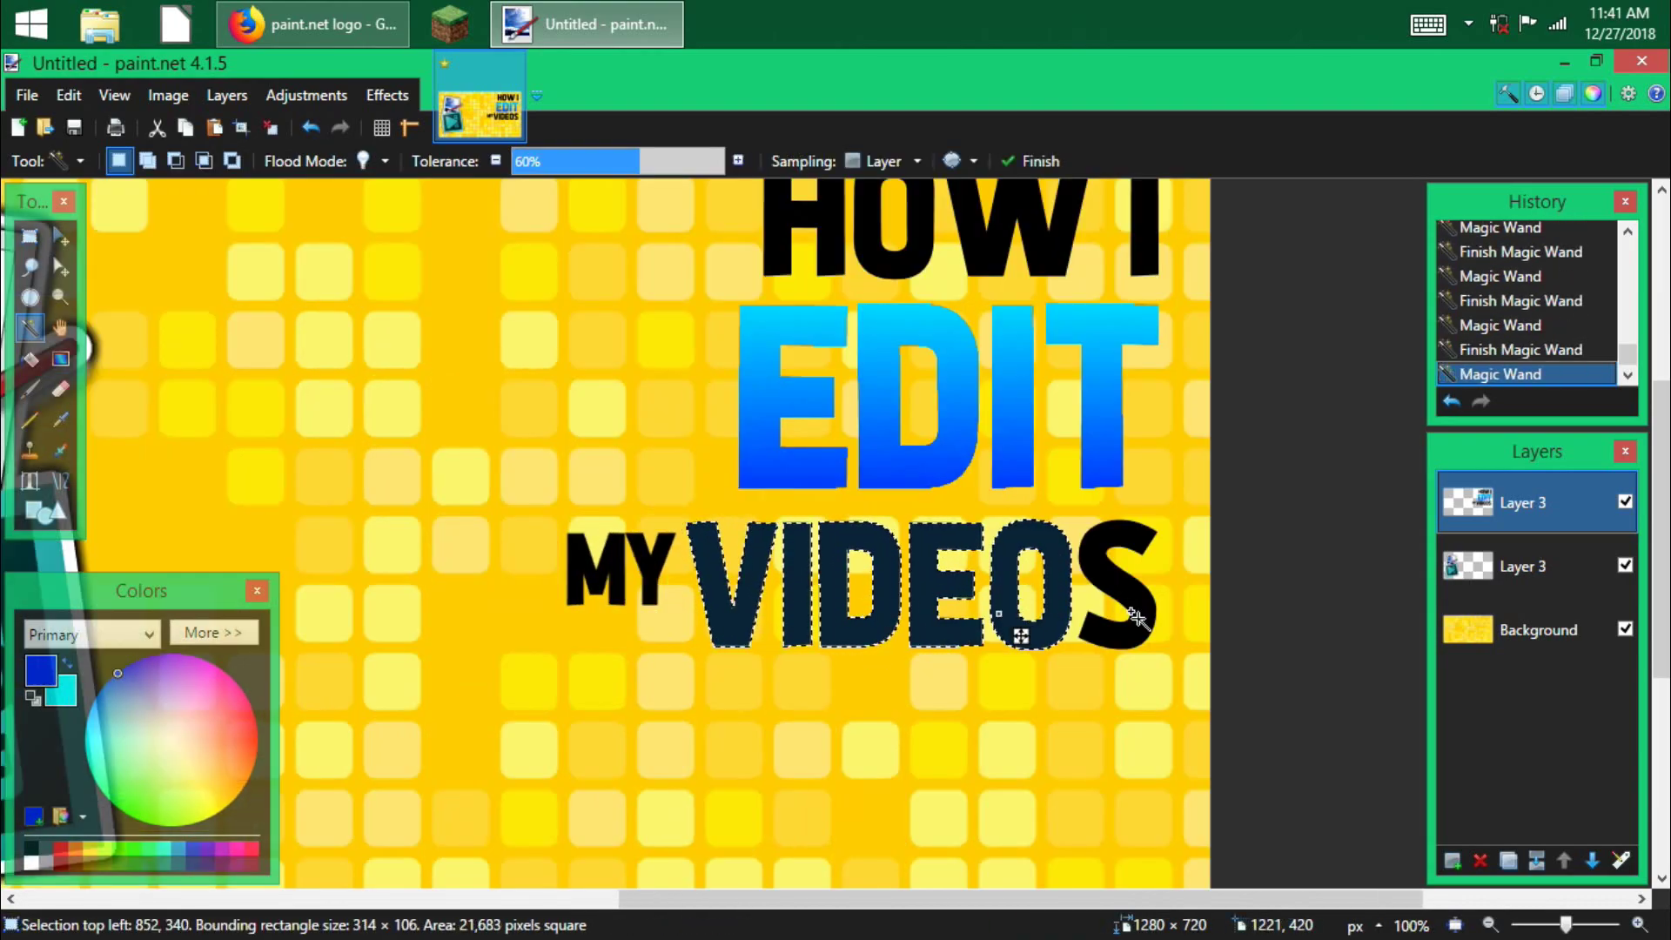
{"action": "left_click", "coordinate": [1127, 627], "text": "ctrl"}
- Fill VIDEOS with a vertical gradient from dark green at the bottom to bright green at the top, and deselect
{"action": "scroll", "coordinate": [1014, 634], "scroll_direction": "down", "scroll_amount": 2}
{"action": "left_click", "coordinate": [61, 358]}
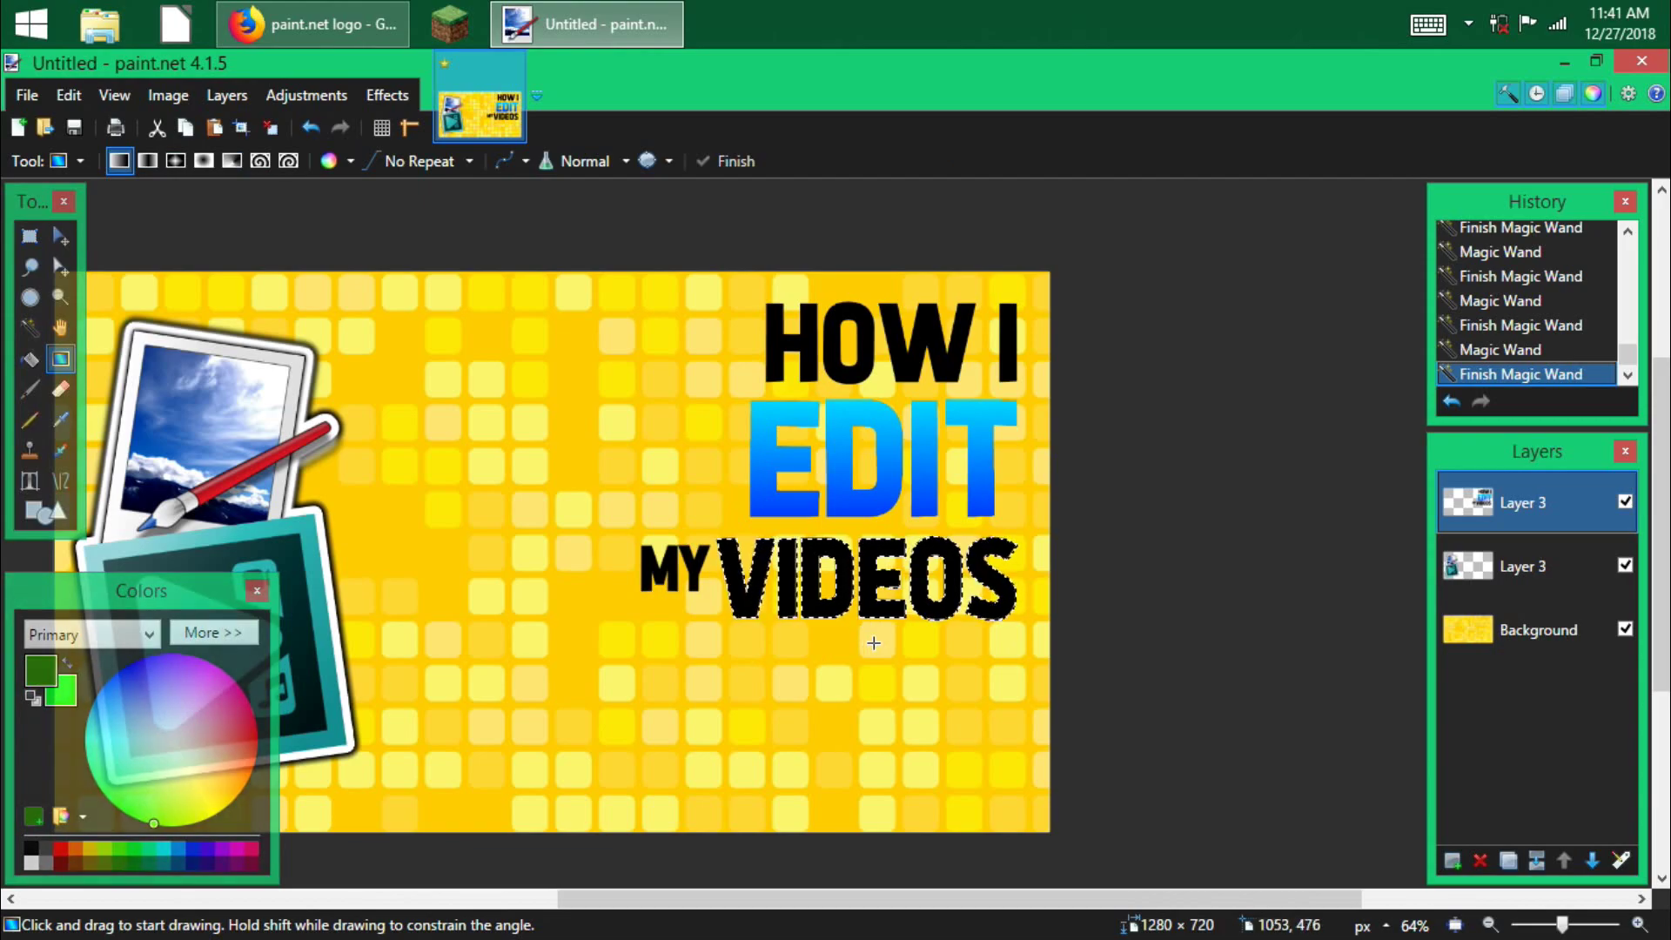
{"action": "left_click_drag", "start_coordinate": [874, 643], "coordinate": [873, 516]}
{"action": "key", "text": "ctrl+d"}
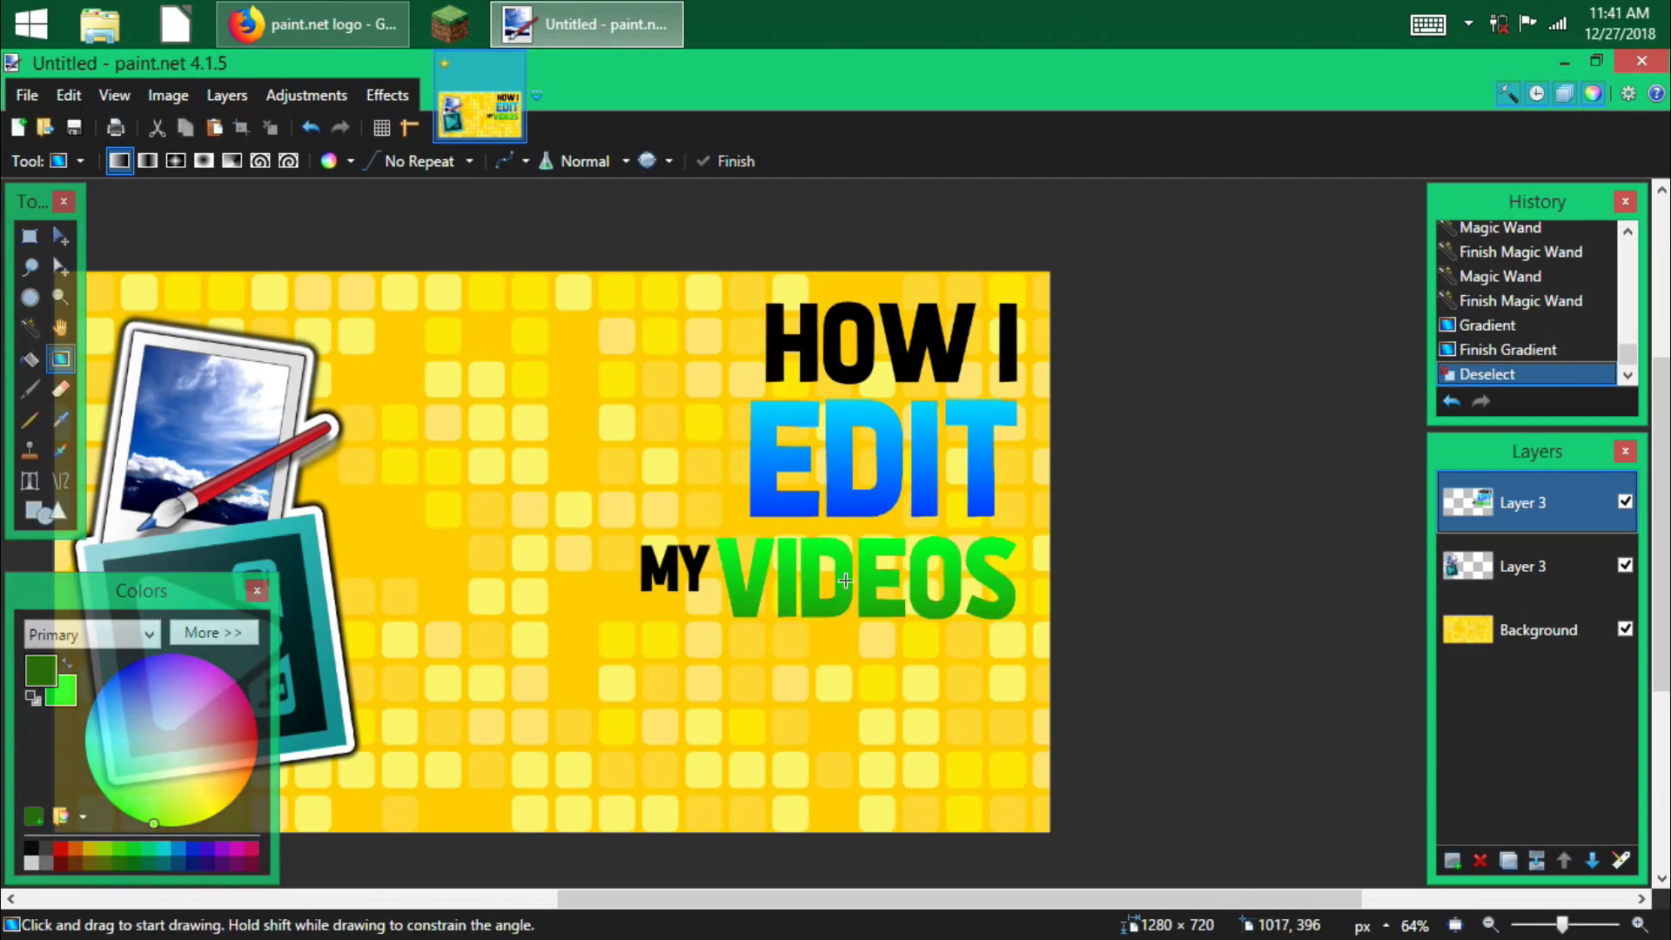
- Select the words HOW I, shrink them to fit just above EDIT, and deselect
{"action": "scroll", "coordinate": [844, 581], "scroll_direction": "down", "scroll_amount": 1}
{"action": "scroll", "coordinate": [1163, 452], "scroll_direction": "up", "scroll_amount": 2}
{"action": "scroll", "coordinate": [1096, 474], "scroll_direction": "up", "scroll_amount": 1}
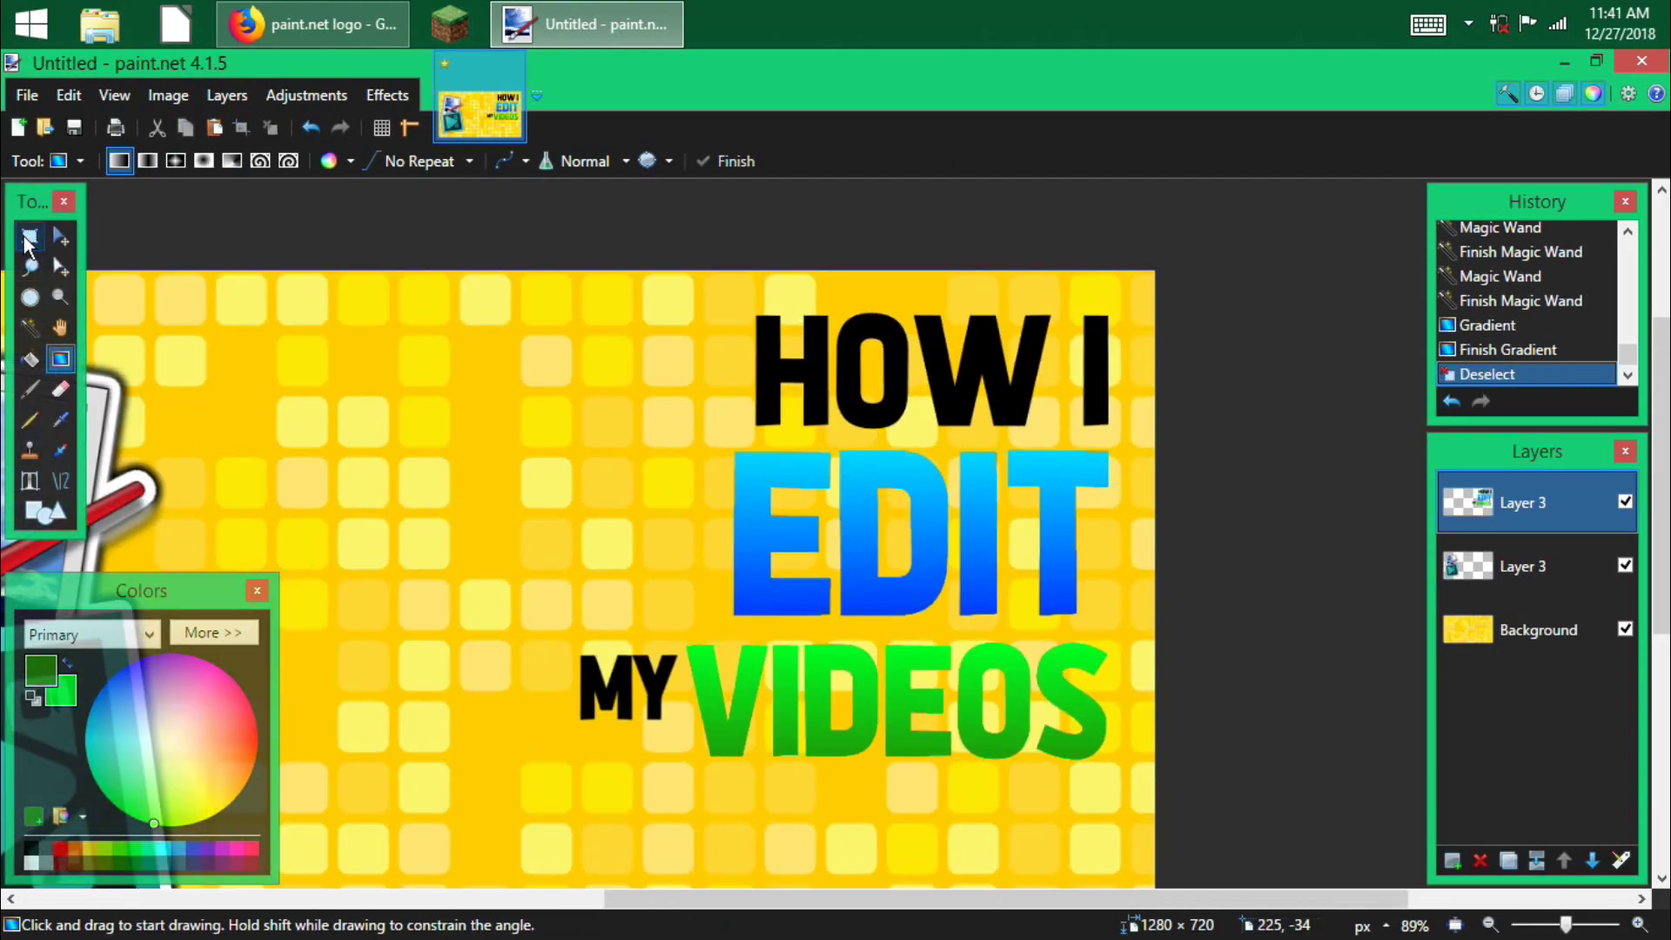
{"action": "left_click", "coordinate": [29, 235]}
{"action": "mouse_move", "coordinate": [740, 302]}
{"action": "left_mouse_down"}
{"action": "mouse_move", "coordinate": [837, 351]}
{"action": "mouse_move", "coordinate": [1160, 442]}
{"action": "mouse_move", "coordinate": [1134, 442]}
{"action": "left_mouse_up"}
{"action": "key", "text": "m"}
{"action": "left_click_drag", "start_coordinate": [741, 303], "coordinate": [824, 332]}
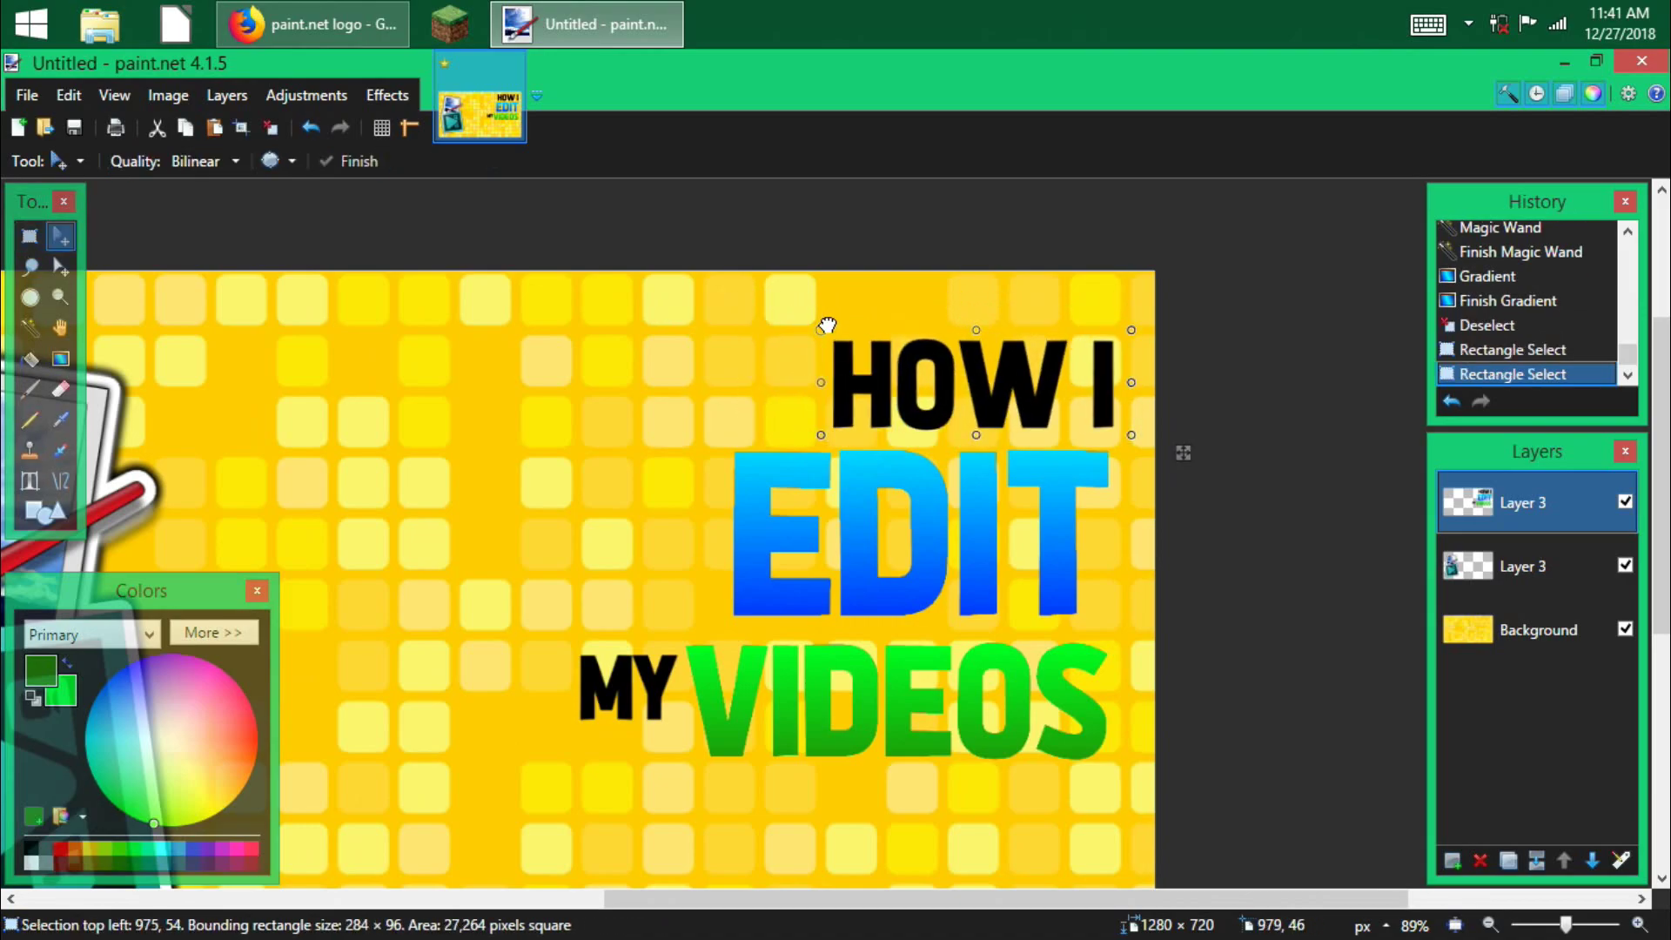
{"action": "key", "text": "ctrl+d"}
{"action": "scroll", "coordinate": [748, 574], "scroll_direction": "down", "scroll_amount": 3}
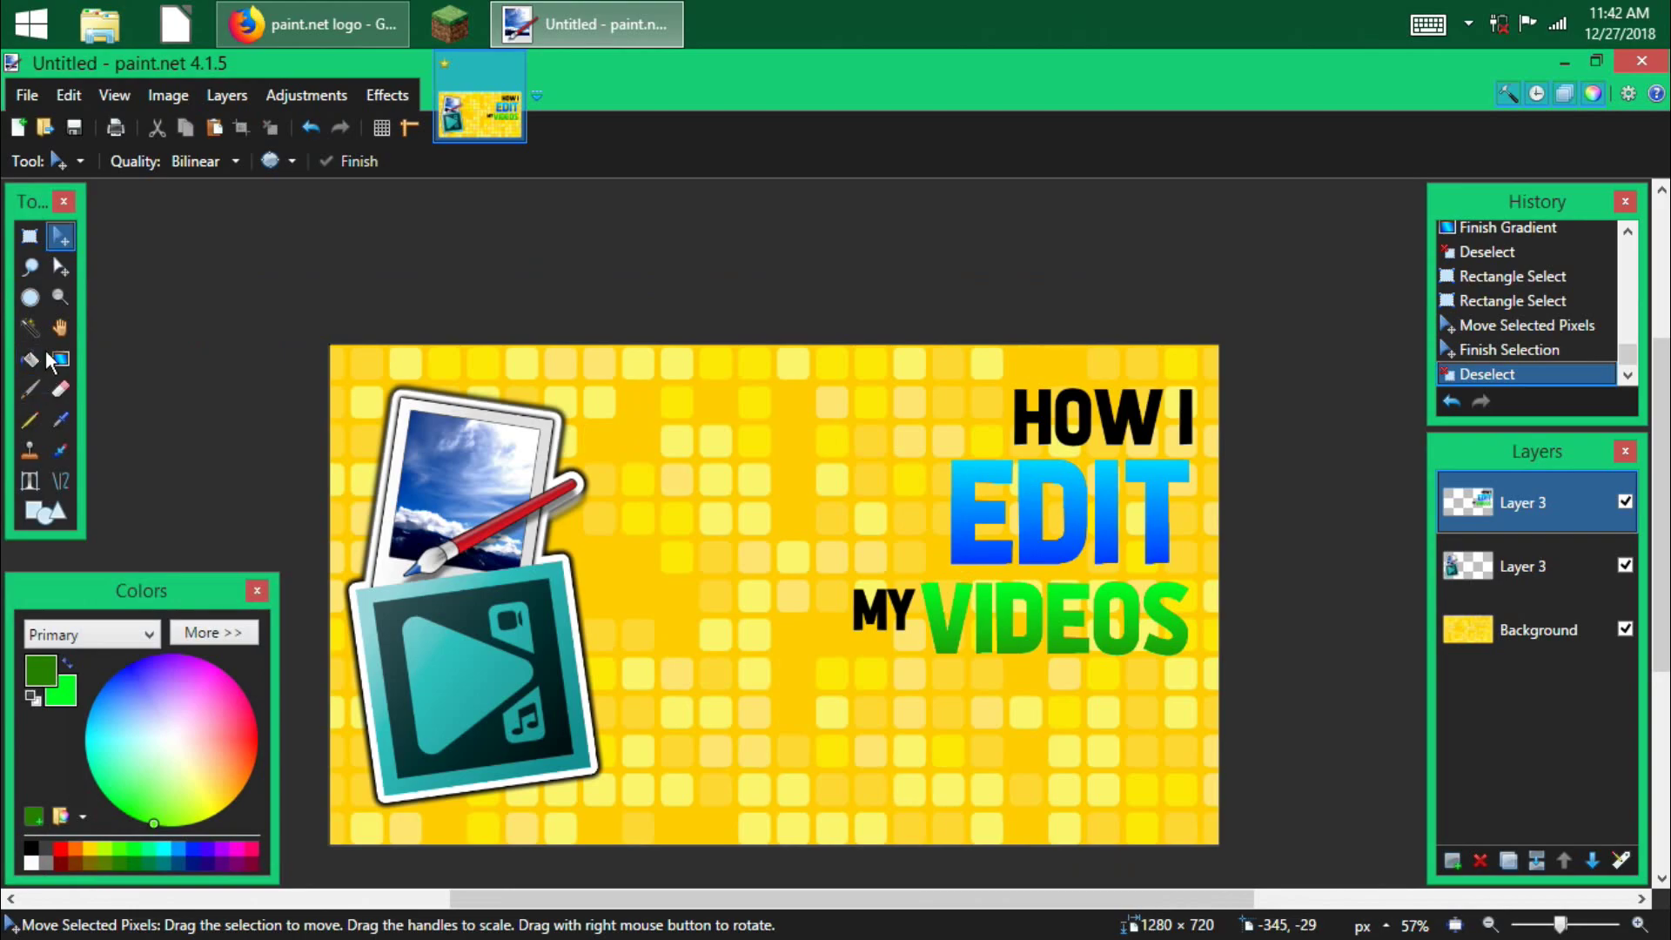
- Outline the title with a white Drop Shadow using widening radius 9 and blur radius 0
{"action": "left_click", "coordinate": [363, 97]}
{"action": "mouse_move", "coordinate": [493, 366]}
{"action": "left_click", "coordinate": [746, 429]}
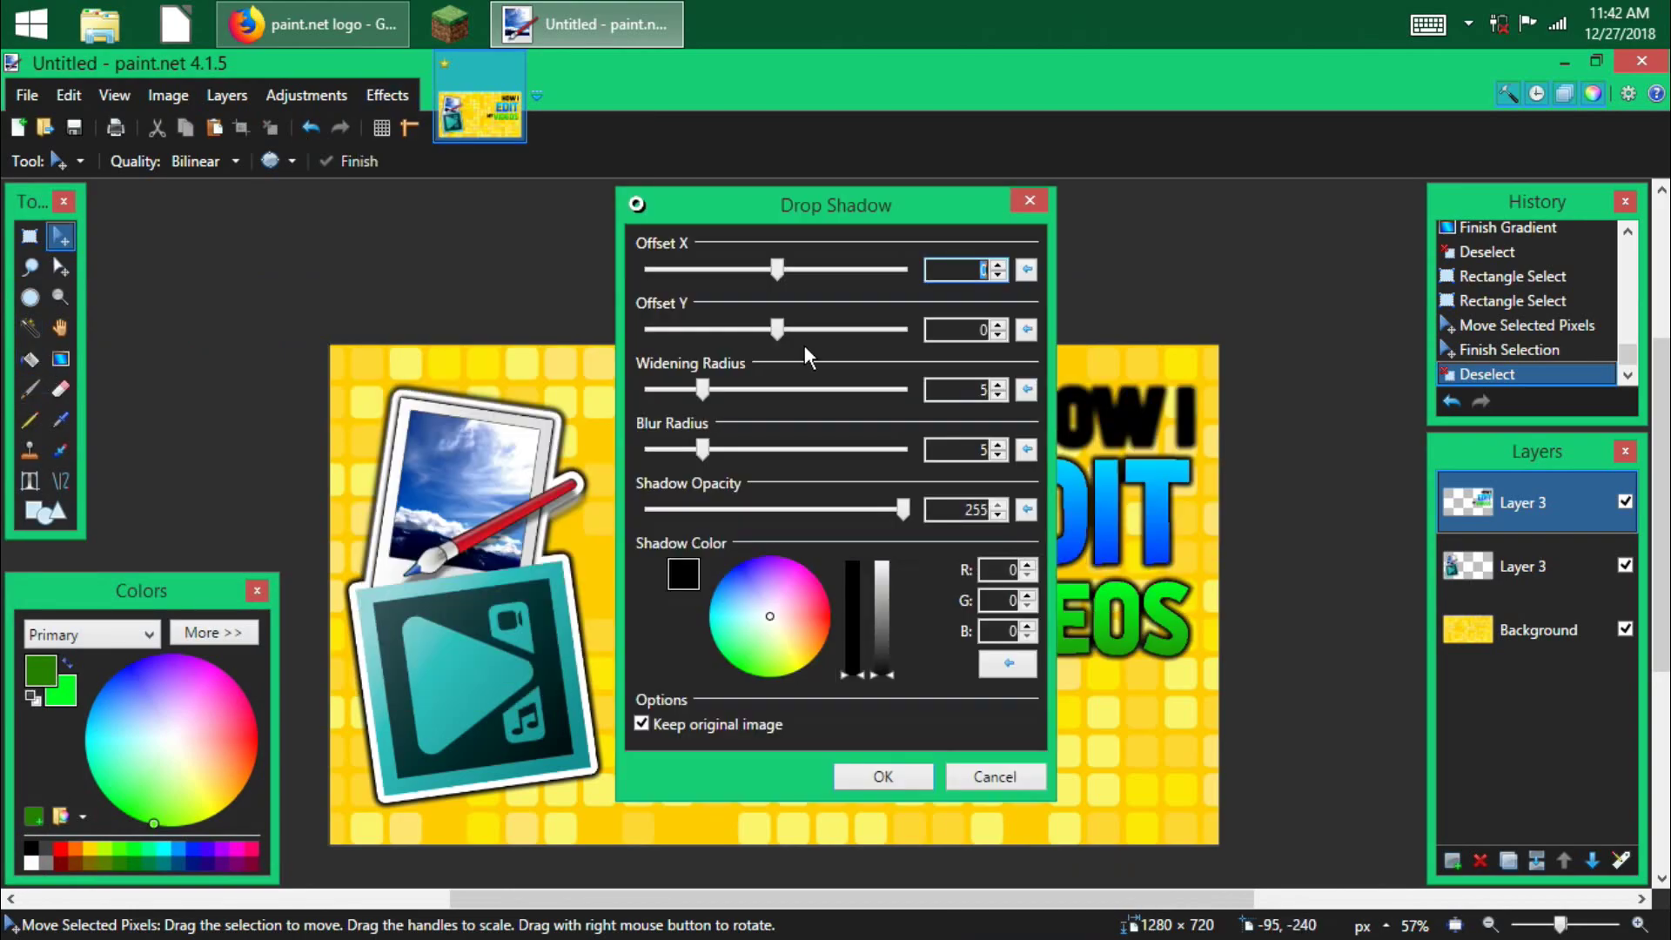
{"action": "left_click_drag", "start_coordinate": [809, 198], "coordinate": [409, 199]}
{"action": "left_click", "coordinate": [481, 556]}
{"action": "left_click_drag", "start_coordinate": [302, 444], "coordinate": [247, 443]}
{"action": "left_click_drag", "start_coordinate": [302, 384], "coordinate": [348, 381]}
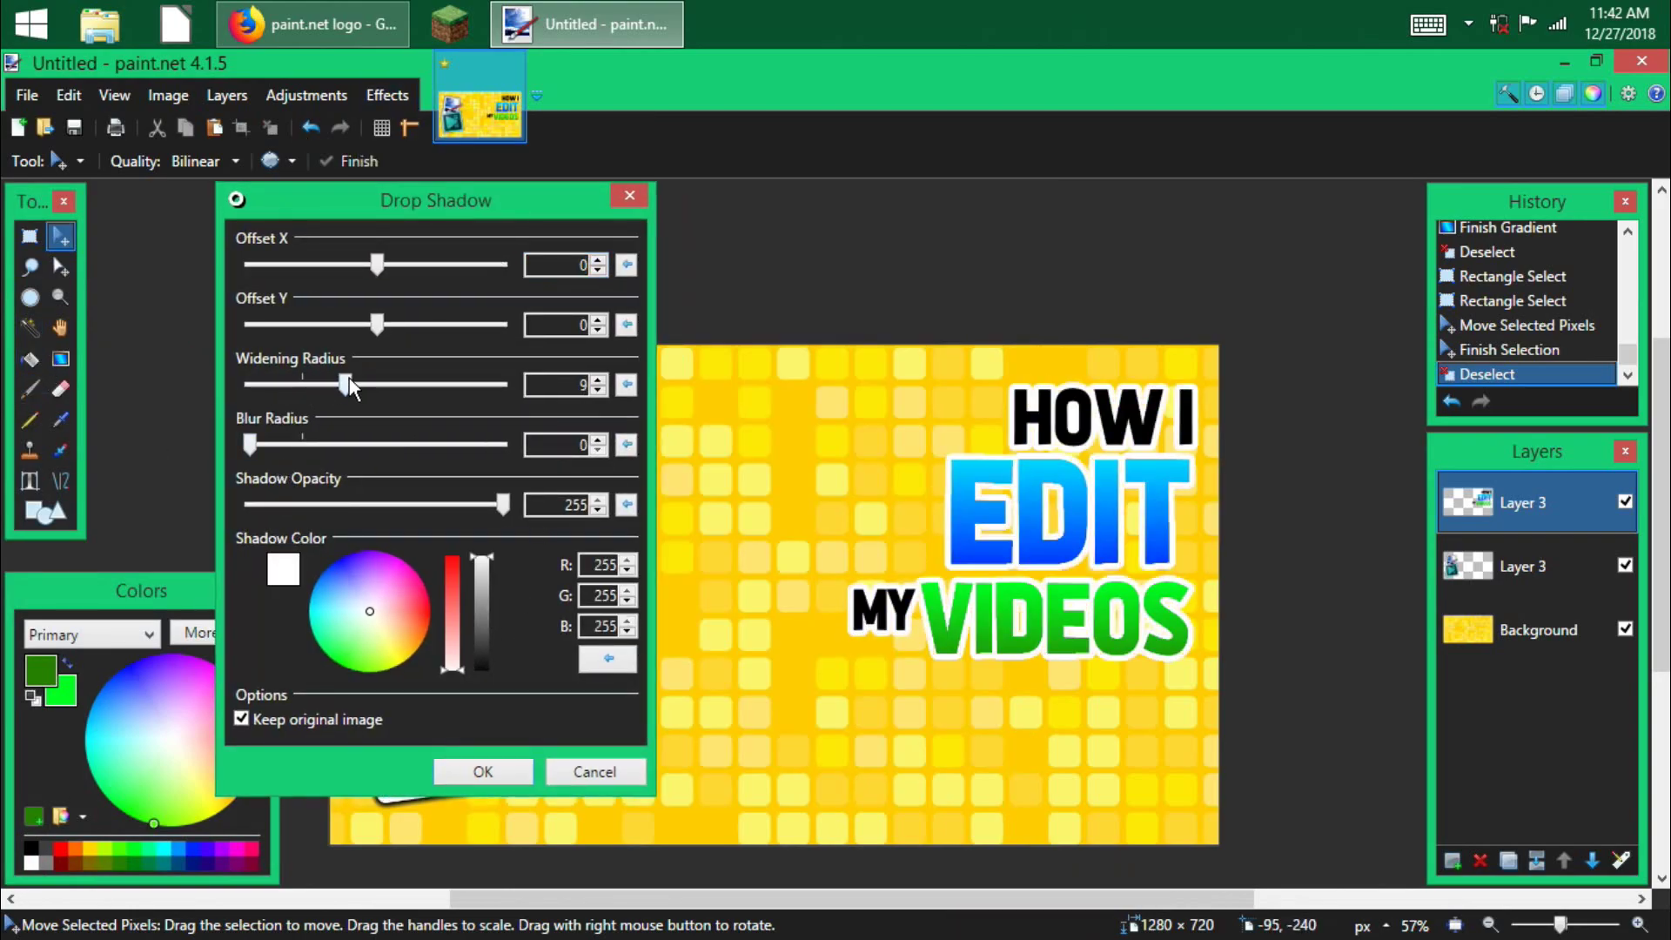
{"action": "left_click", "coordinate": [491, 772]}
- Add a second, black Drop Shadow around the title's white outline with an adjusted widening radius
{"action": "left_click", "coordinate": [387, 94]}
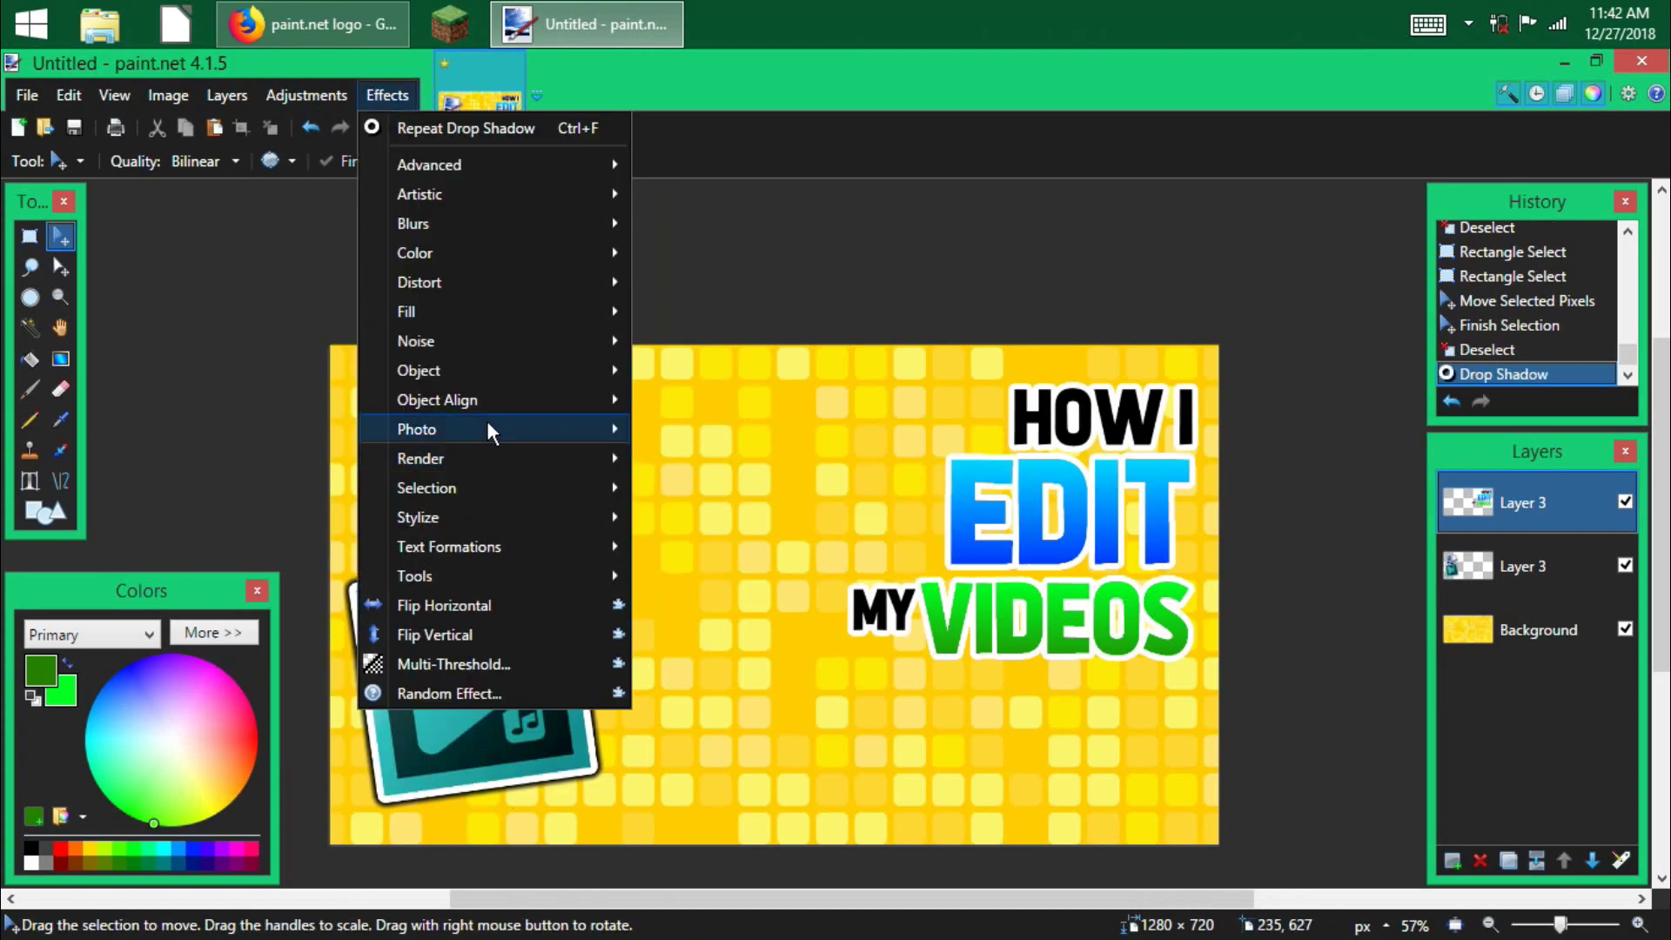
{"action": "mouse_move", "coordinate": [522, 370]}
{"action": "left_click", "coordinate": [692, 429]}
{"action": "left_click_drag", "start_coordinate": [741, 389], "coordinate": [714, 390]}
{"action": "left_click", "coordinate": [883, 775]}
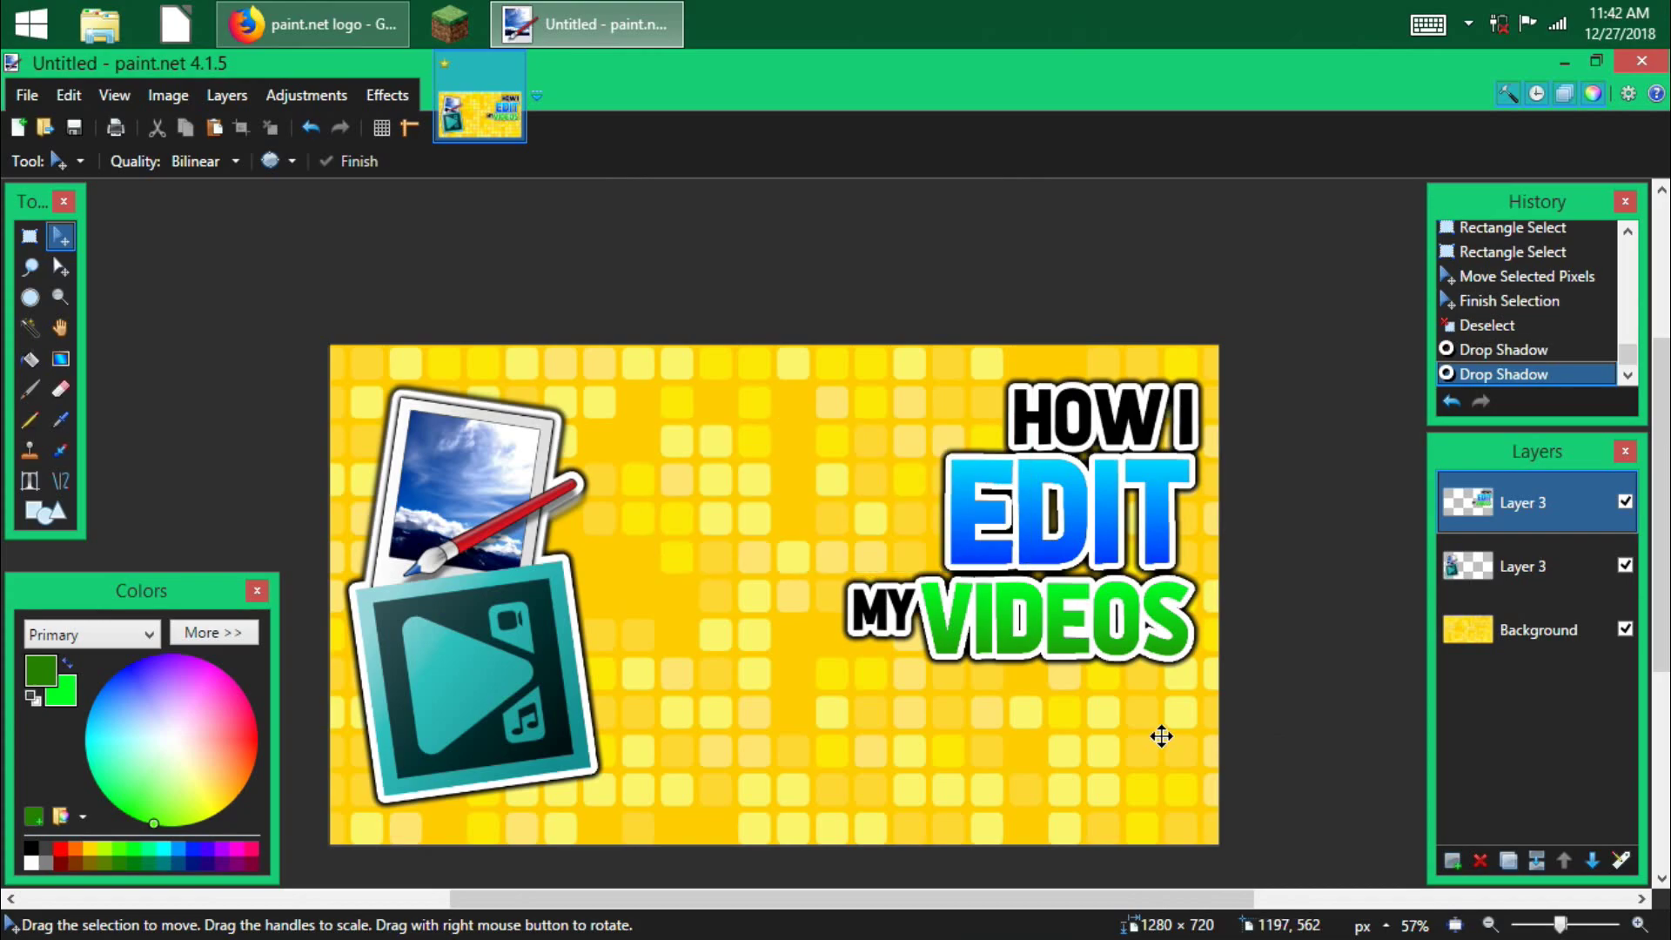
- Move the whole title slightly up toward the canvas's upper edge and deselect
{"action": "scroll", "coordinate": [1164, 735], "scroll_direction": "down", "scroll_amount": 2}
{"action": "key", "text": "ctrl+a"}
{"action": "left_click", "coordinate": [1171, 741]}
{"action": "key", "text": "ctrl+d"}
{"action": "scroll", "coordinate": [981, 704], "scroll_direction": "down", "scroll_amount": 1}
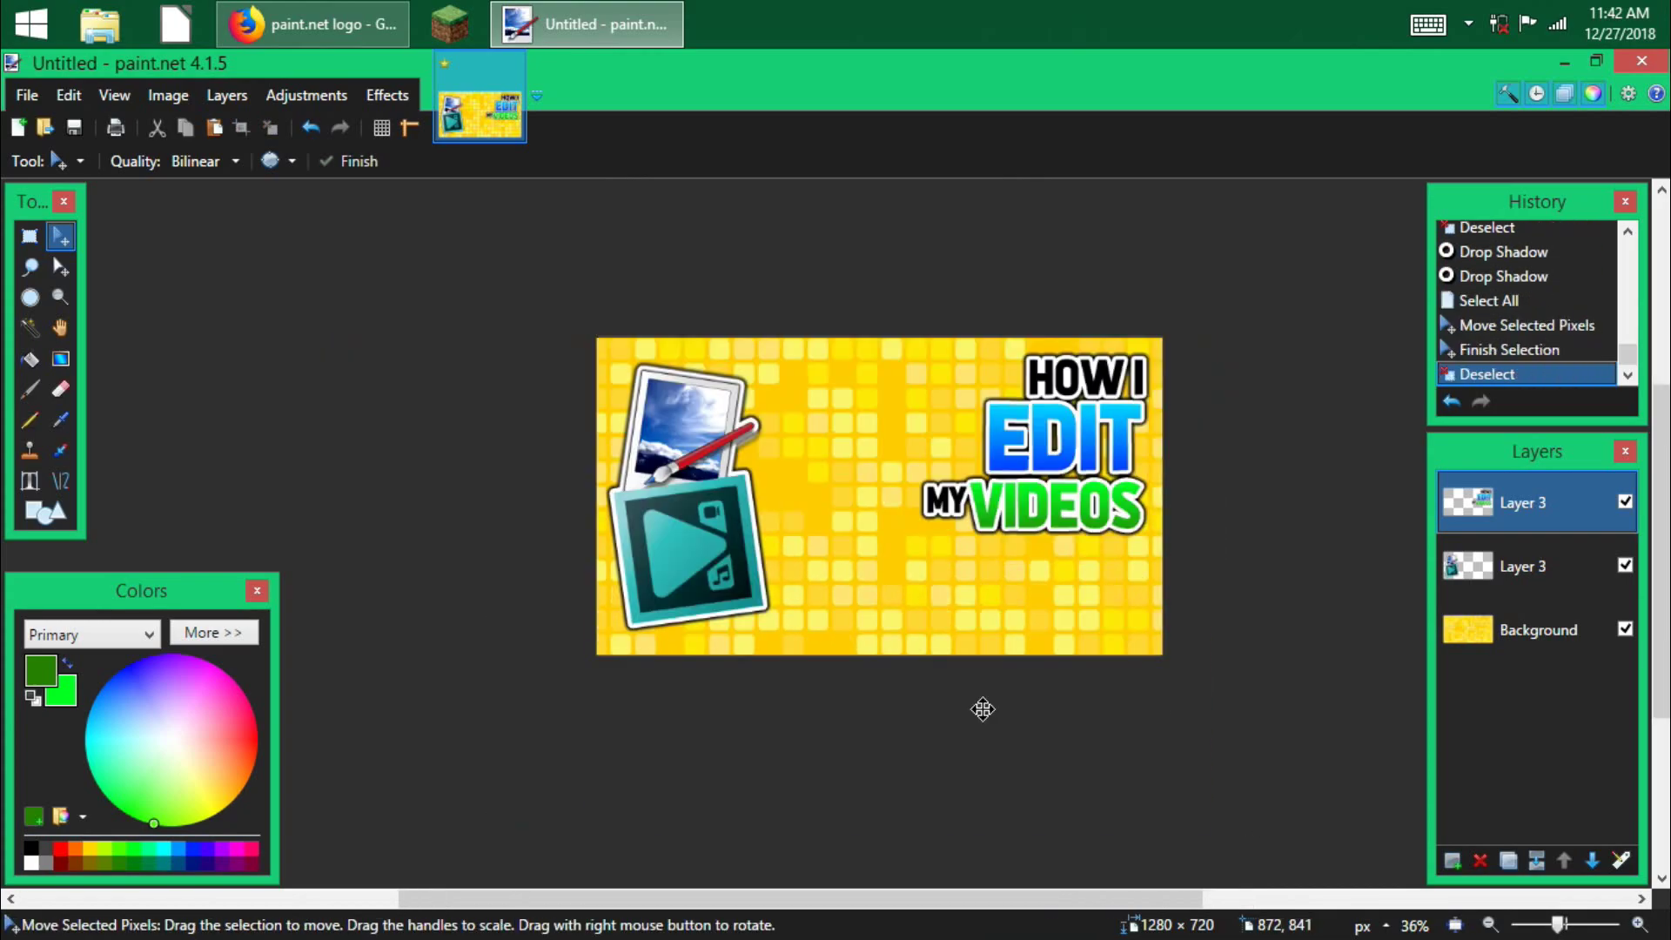
- Enlarge the title toward the lower left so it starts near the middle of the canvas, and deselect
{"action": "scroll", "coordinate": [936, 580], "scroll_direction": "up", "scroll_amount": 1}
{"action": "scroll", "coordinate": [965, 661], "scroll_direction": "up", "scroll_amount": 1}
{"action": "key", "text": "ctrl+a"}
{"action": "left_click", "coordinate": [987, 734]}
{"action": "scroll", "coordinate": [988, 735], "scroll_direction": "down", "scroll_amount": 1}
{"action": "left_click_drag", "start_coordinate": [510, 683], "coordinate": [384, 760]}
{"action": "key", "text": "ctrl+d"}
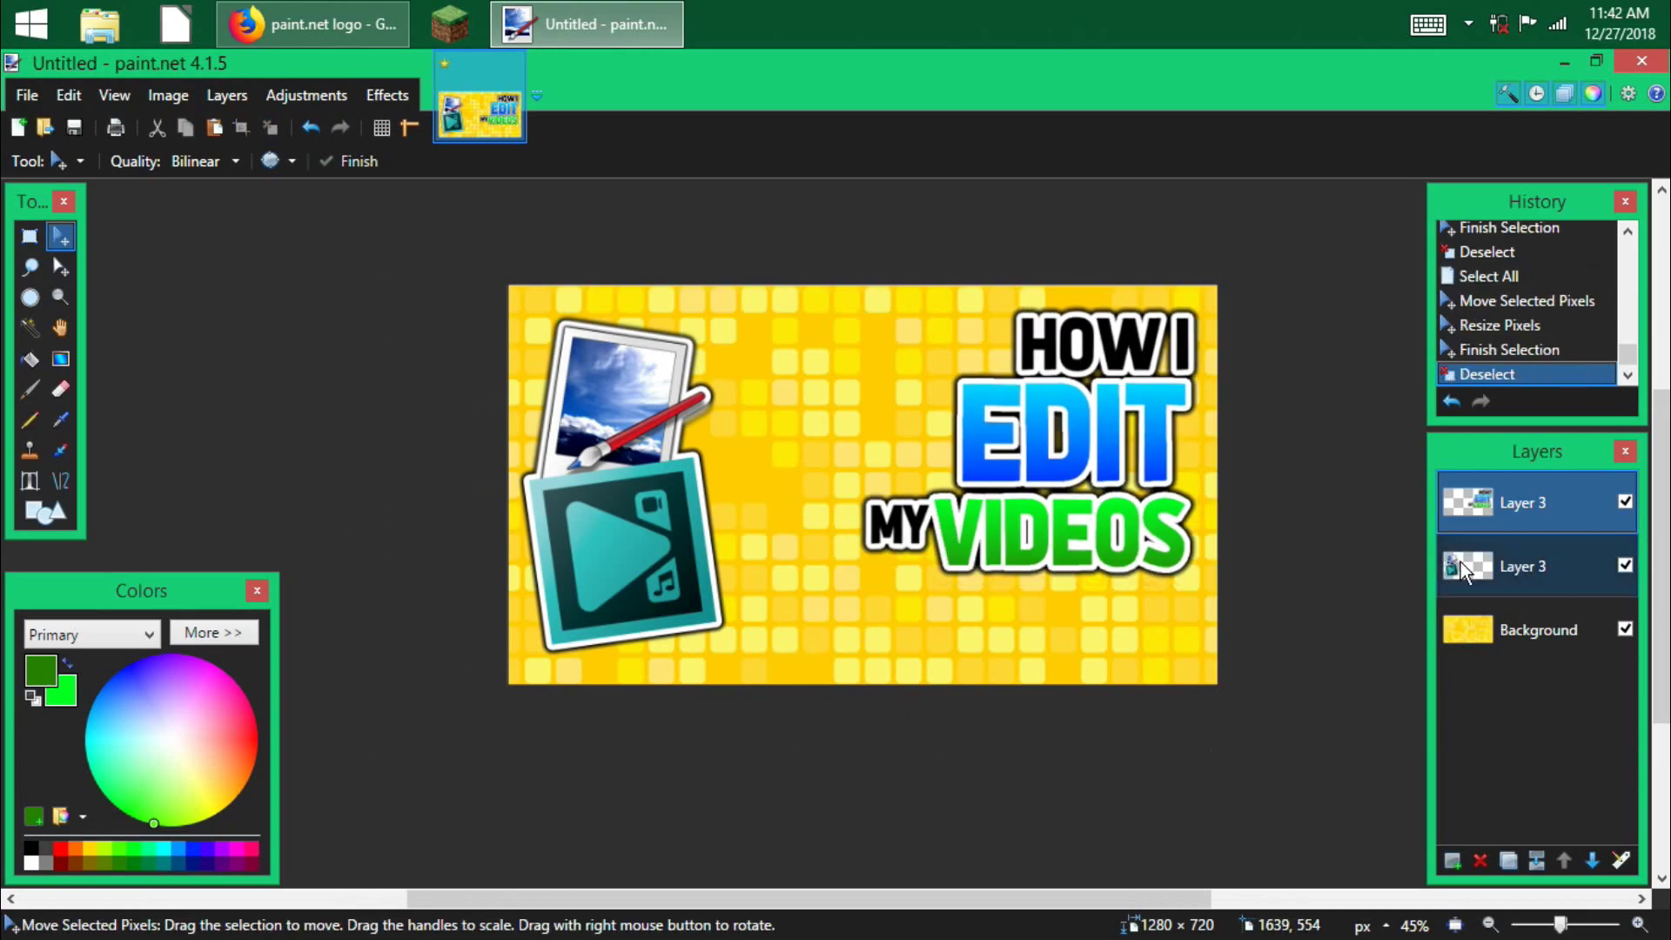
- Raise the saturation of the logos layer to 111 with Hue / Saturation
{"action": "left_click", "coordinate": [1512, 557]}
{"action": "key", "text": "ctrl+shift+u"}
{"action": "left_click_drag", "start_coordinate": [750, 374], "coordinate": [903, 462]}
{"action": "mouse_move", "coordinate": [931, 578]}
{"action": "left_mouse_down"}
{"action": "mouse_move", "coordinate": [985, 577]}
{"action": "mouse_move", "coordinate": [941, 577]}
{"action": "left_mouse_up"}
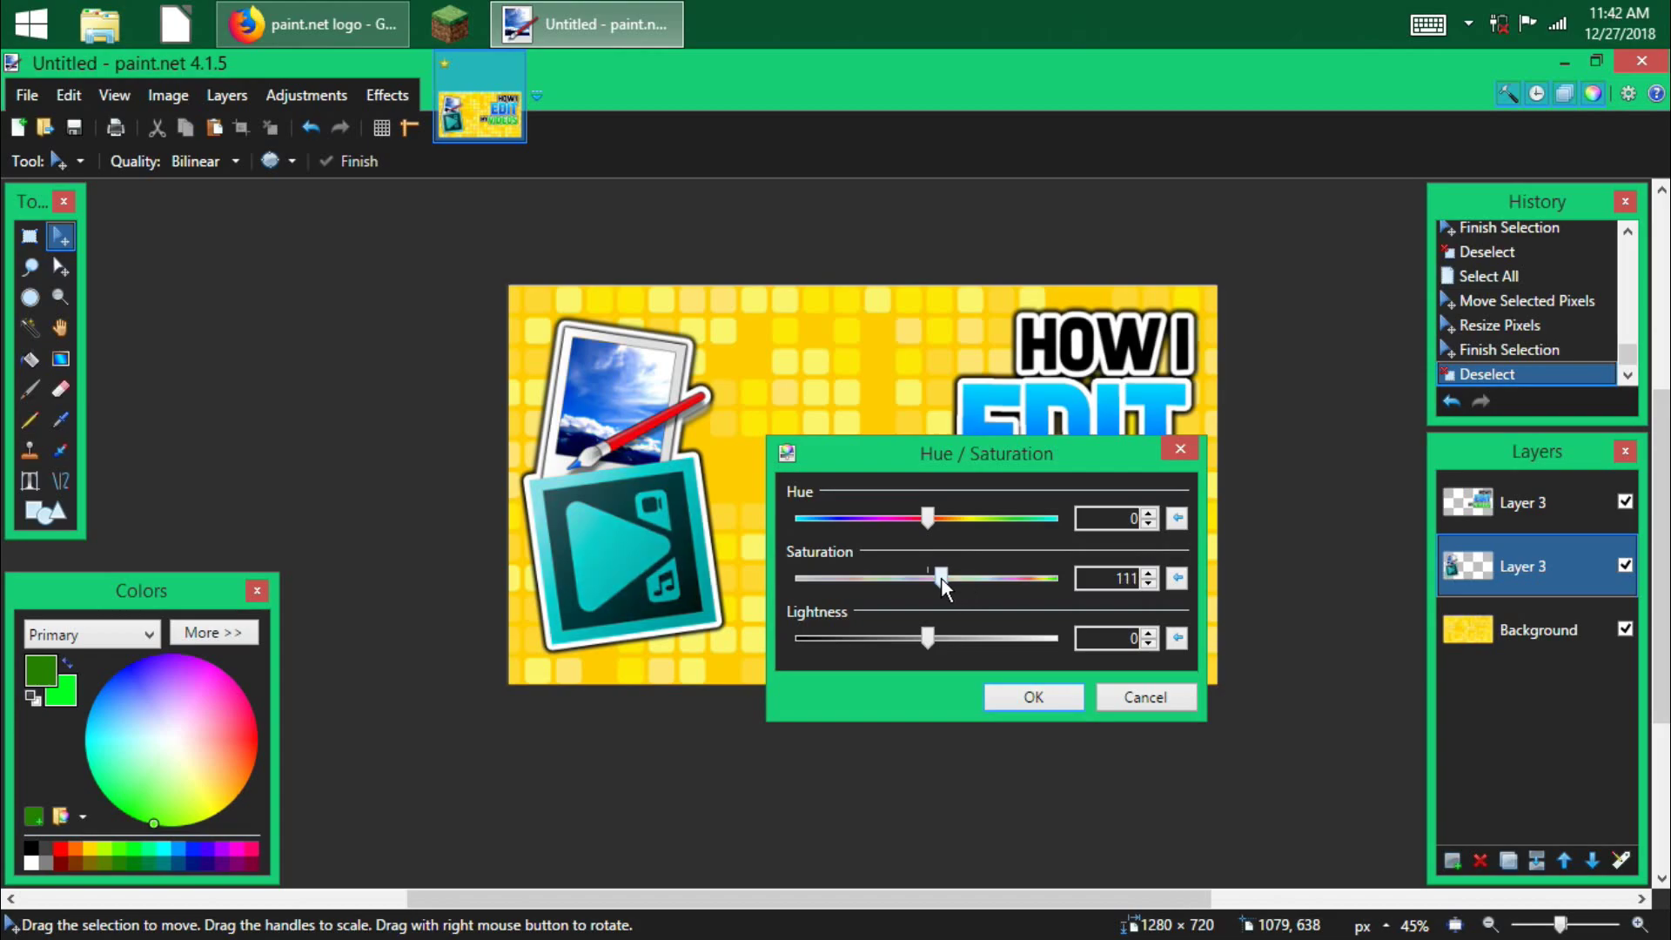
{"action": "left_click", "coordinate": [1044, 697]}
- Turn the Background layer orange with Hue / Saturation, using hue -21 and saturation 110
{"action": "left_click", "coordinate": [1494, 629]}
{"action": "key", "text": "ctrl+shift+u"}
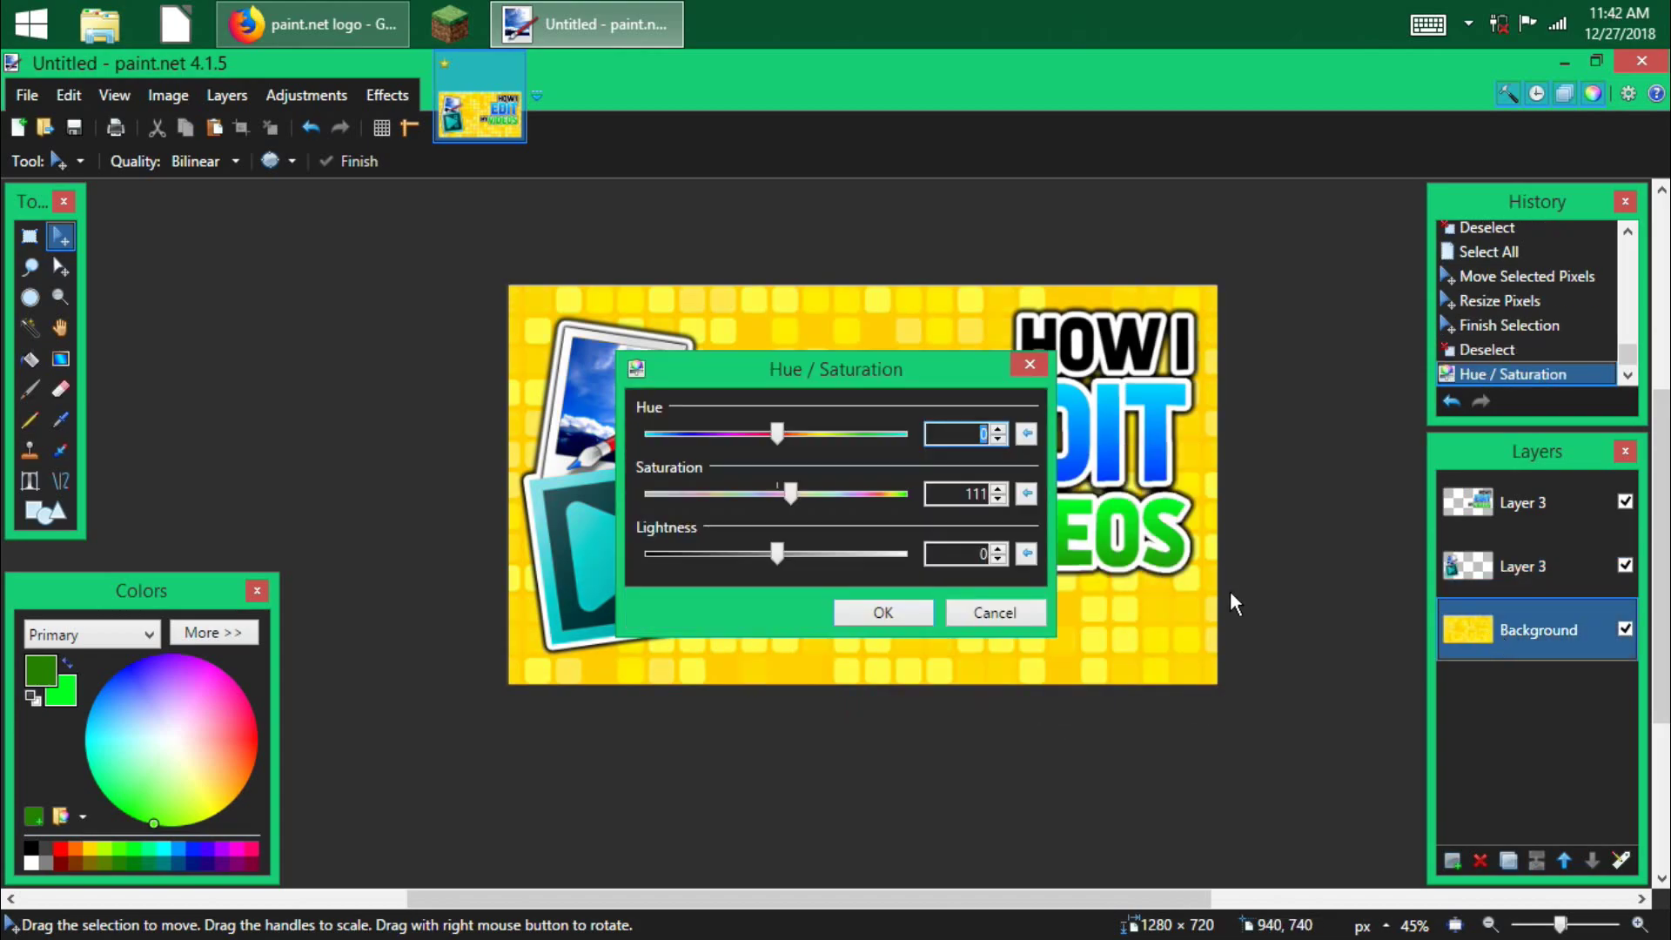
{"action": "left_click_drag", "start_coordinate": [827, 384], "coordinate": [1257, 501]}
{"action": "mouse_move", "coordinate": [1206, 557]}
{"action": "left_mouse_down"}
{"action": "mouse_move", "coordinate": [1077, 544]}
{"action": "mouse_move", "coordinate": [1339, 551]}
{"action": "mouse_move", "coordinate": [1145, 552]}
{"action": "mouse_move", "coordinate": [1190, 554]}
{"action": "left_mouse_up"}
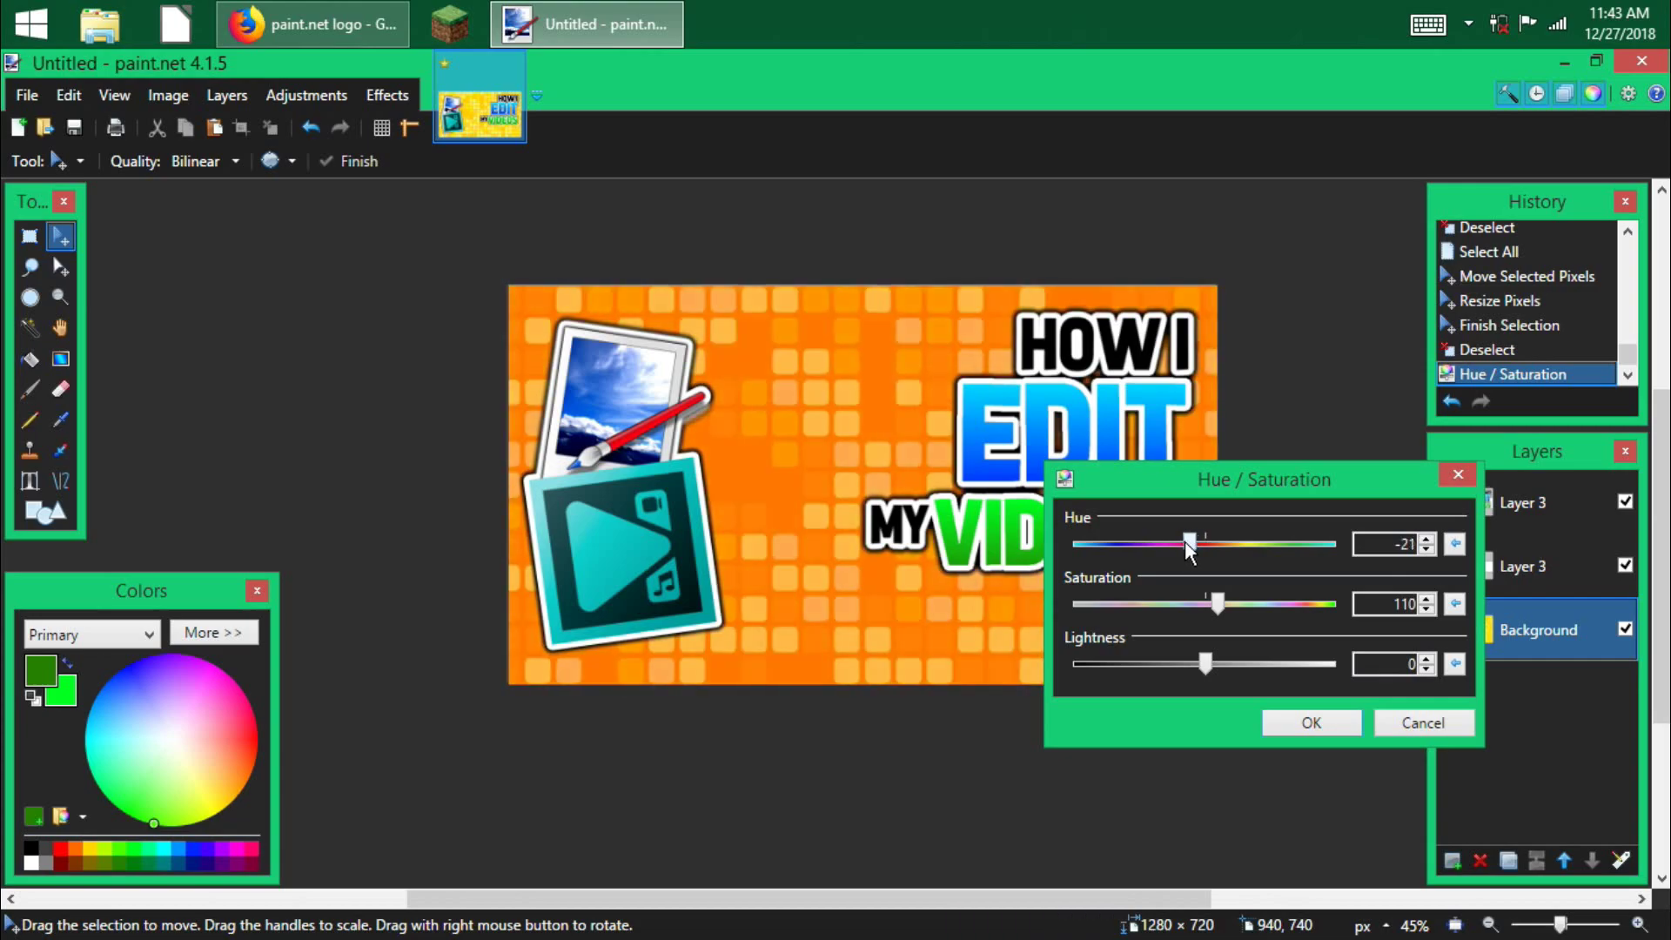
{"action": "left_click", "coordinate": [1298, 718]}
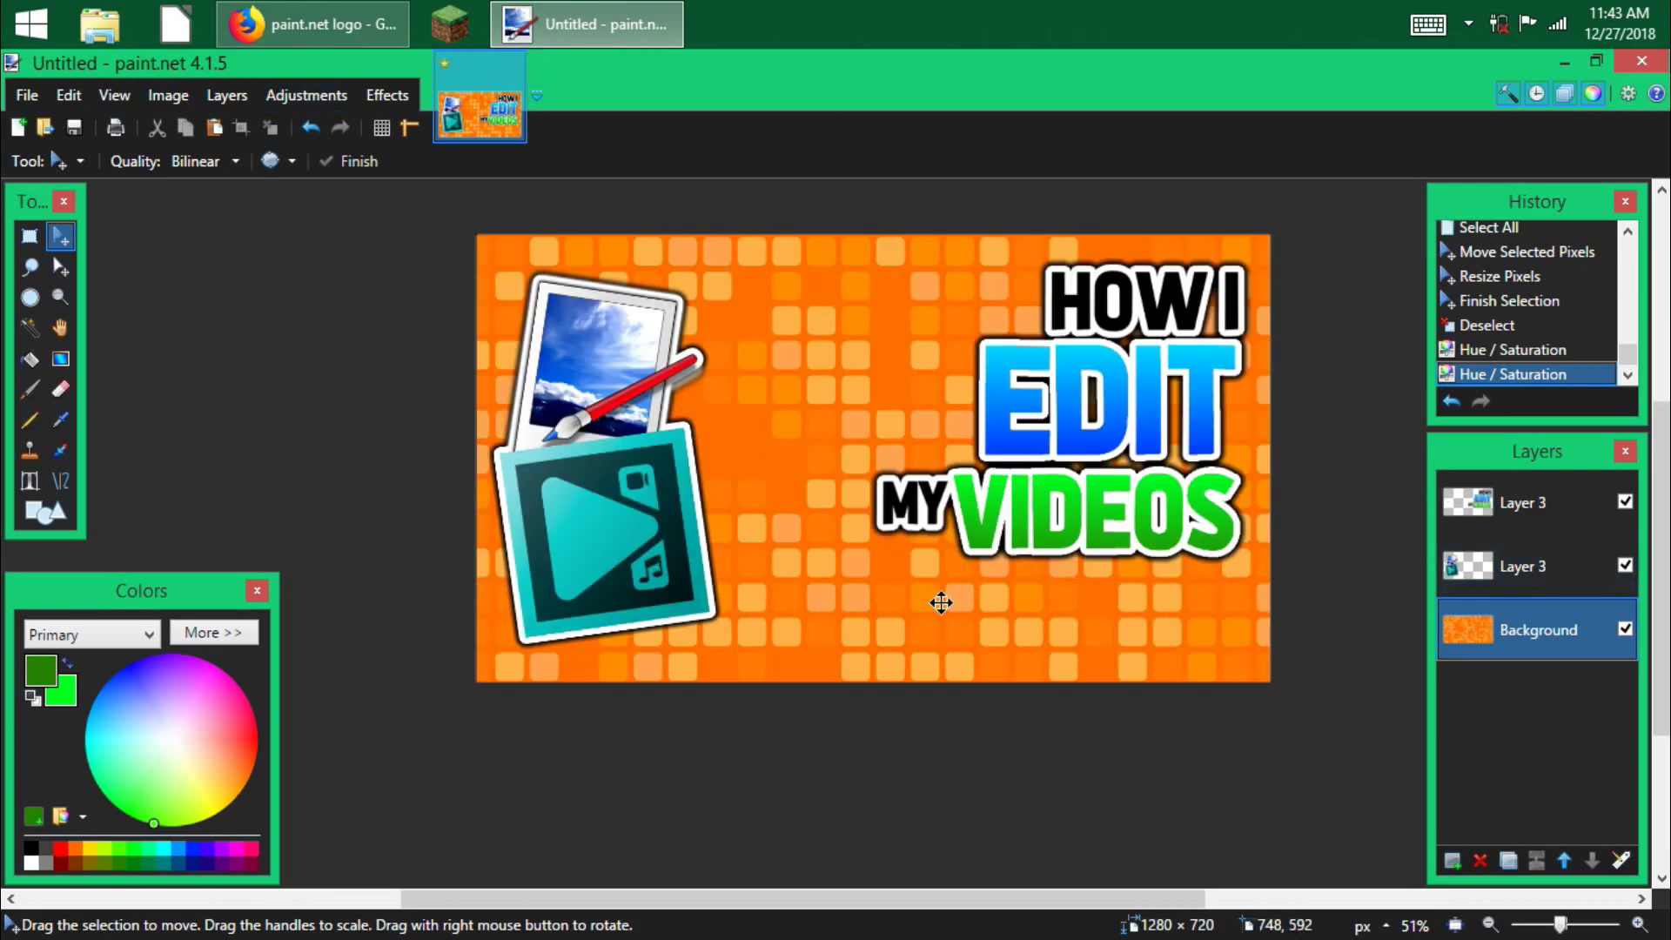
- Start saving the thumbnail as a PNG file in the OneDrive 2-Thumbnails folder
{"action": "key", "text": "ctrl+s"}
{"action": "left_click", "coordinate": [298, 540]}
{"action": "left_click", "coordinate": [290, 639]}
{"action": "left_click_drag", "start_coordinate": [198, 373], "coordinate": [188, 213]}
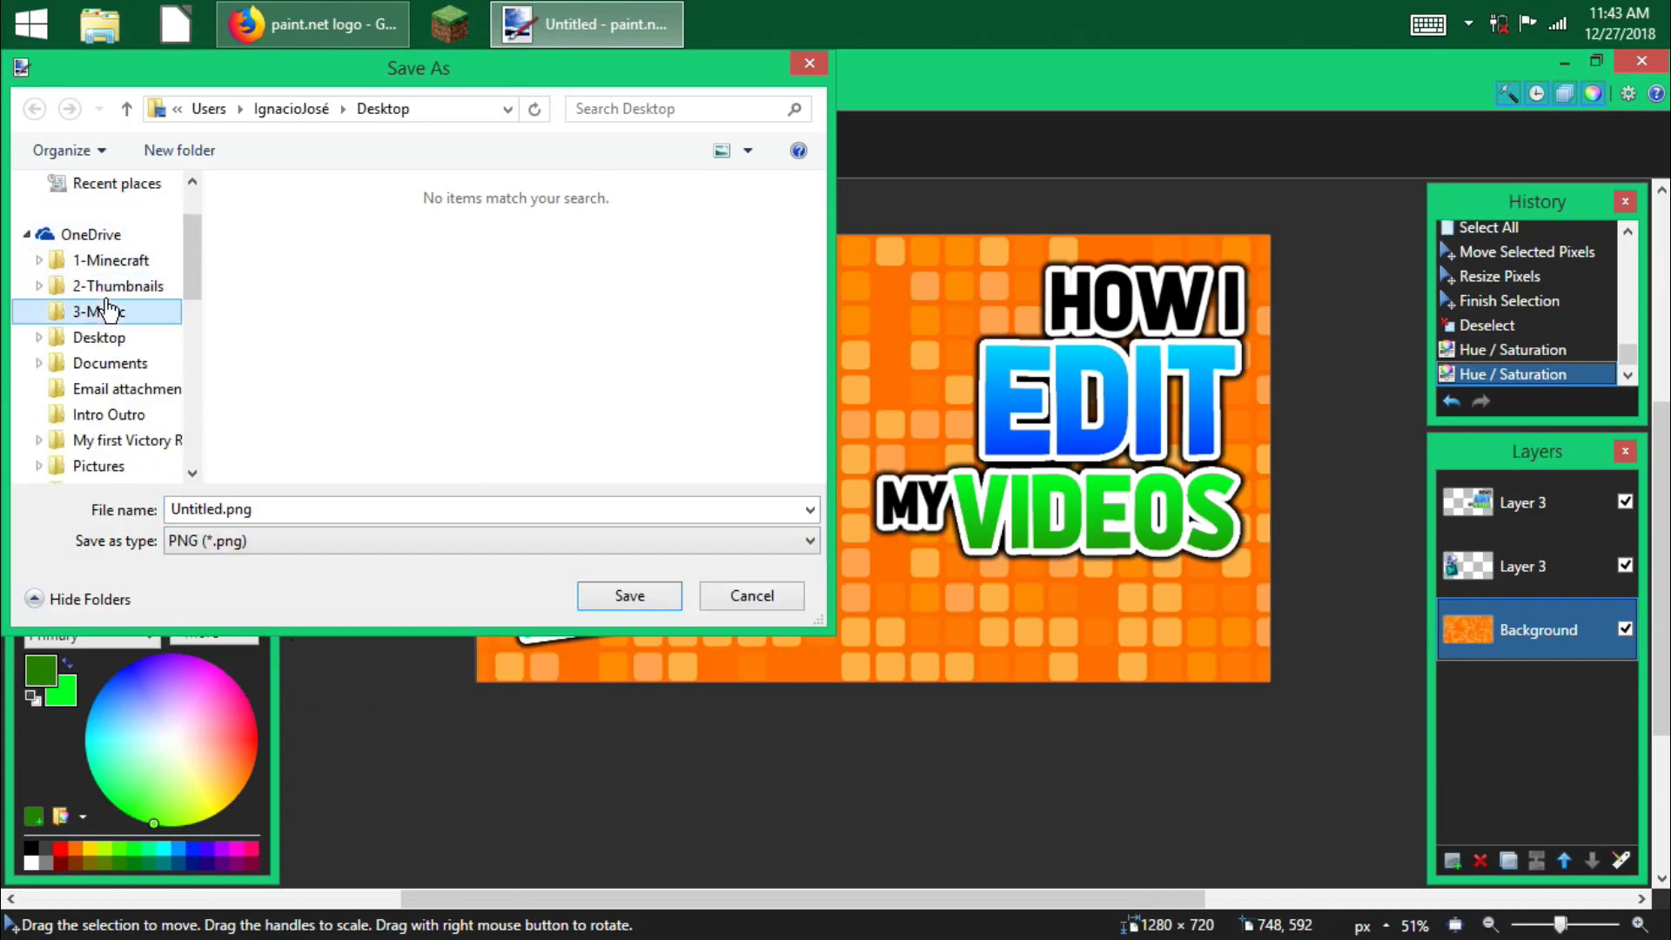
{"action": "left_click", "coordinate": [98, 311]}
{"action": "left_click", "coordinate": [117, 286]}
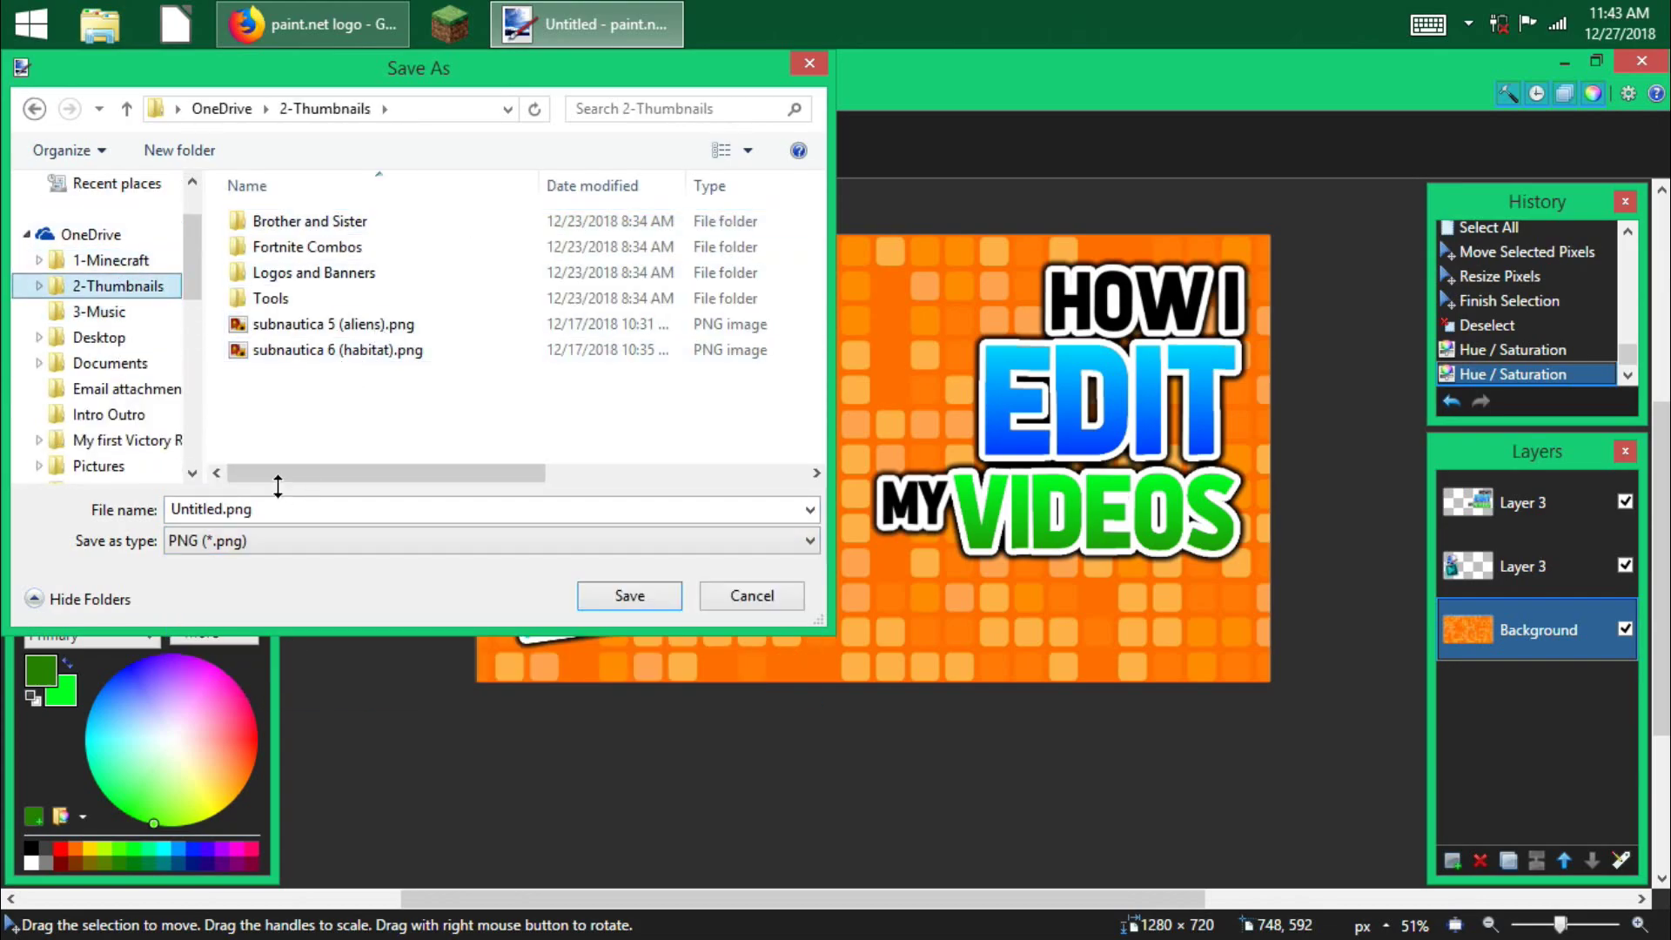
- Name the file "How I edit my videos", save it, and flatten the layers
{"action": "left_click_drag", "start_coordinate": [274, 510], "coordinate": [7, 502]}
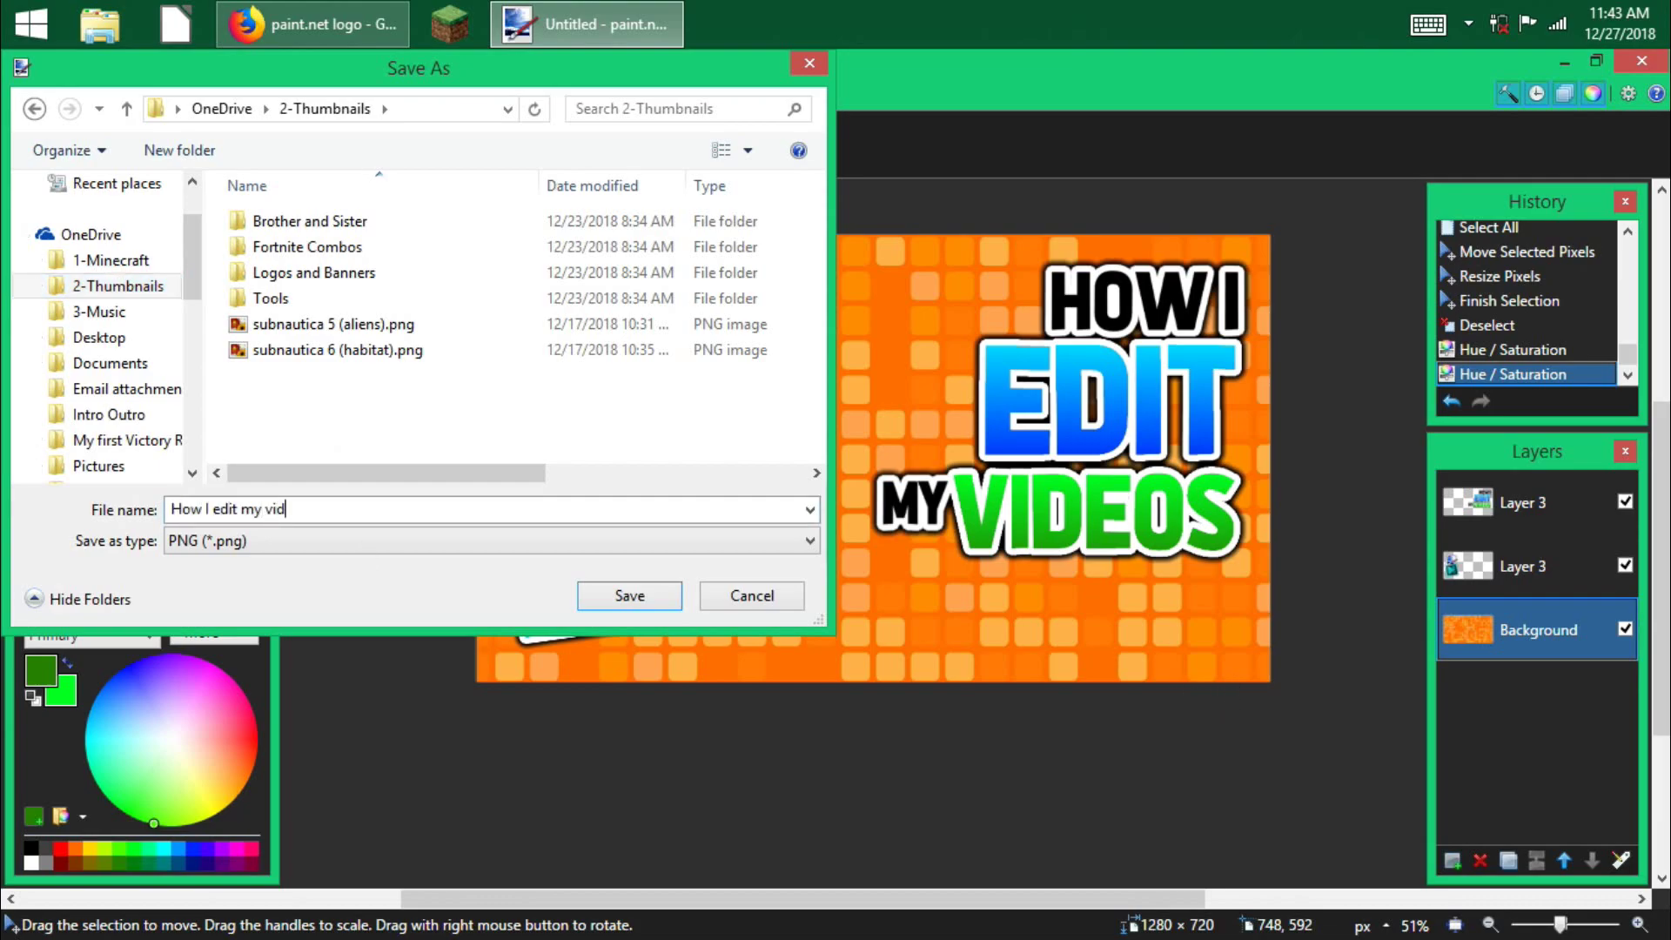
{"action": "left_click", "coordinate": [635, 597]}
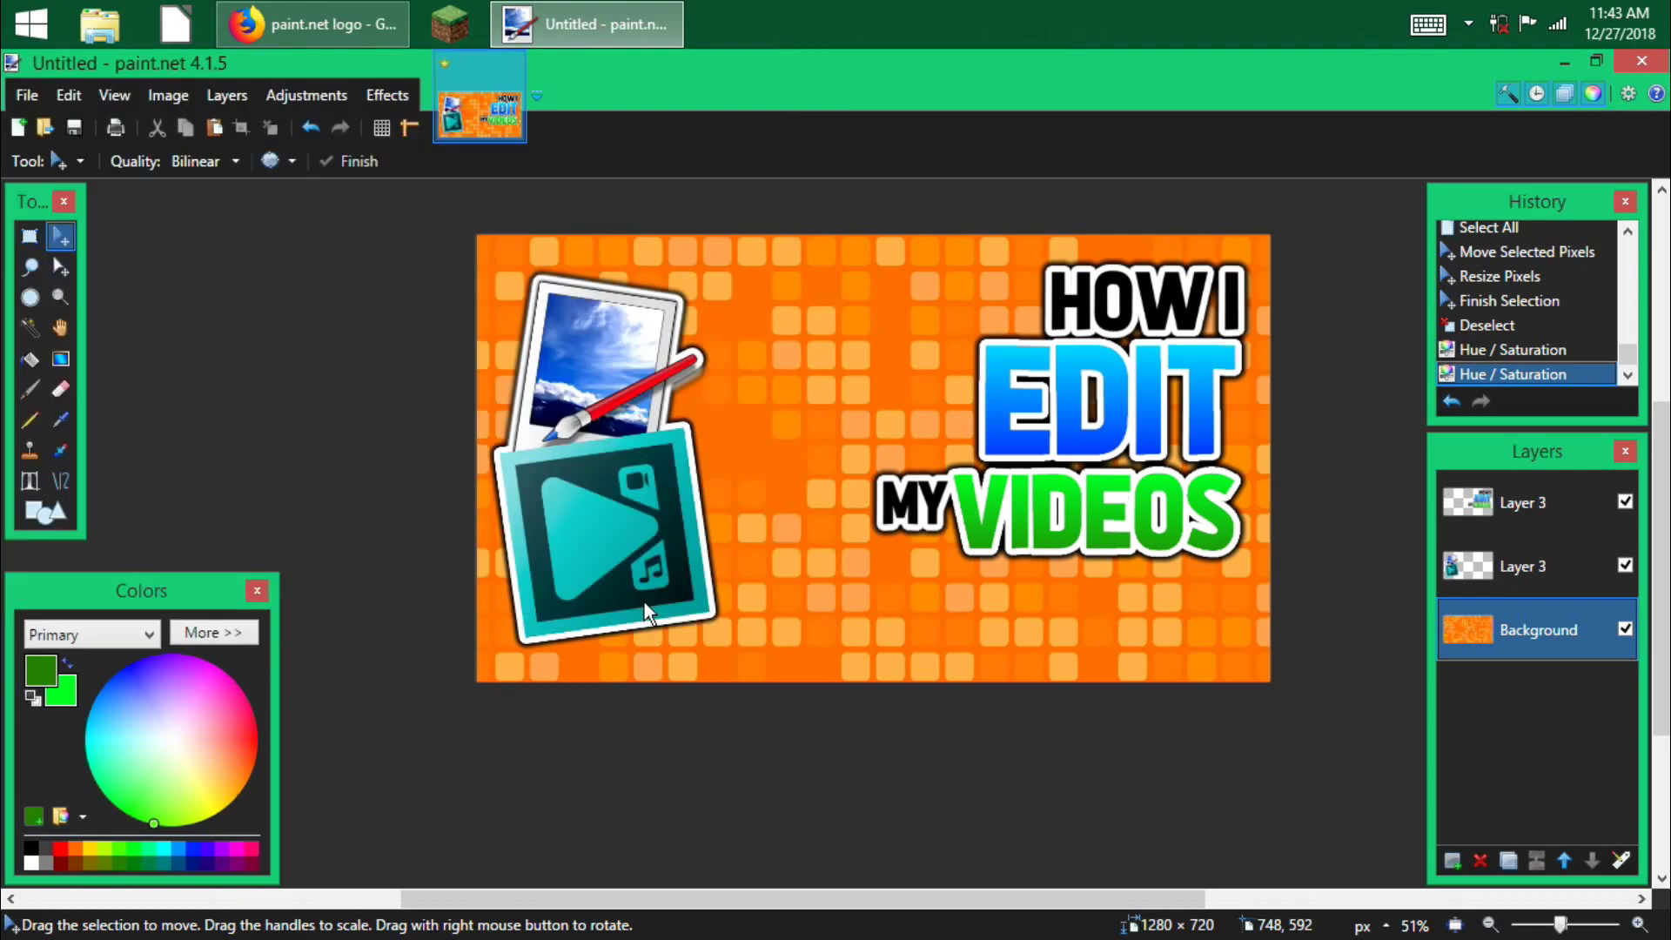
{"action": "left_click", "coordinate": [1057, 717]}
{"action": "left_click", "coordinate": [822, 518]}
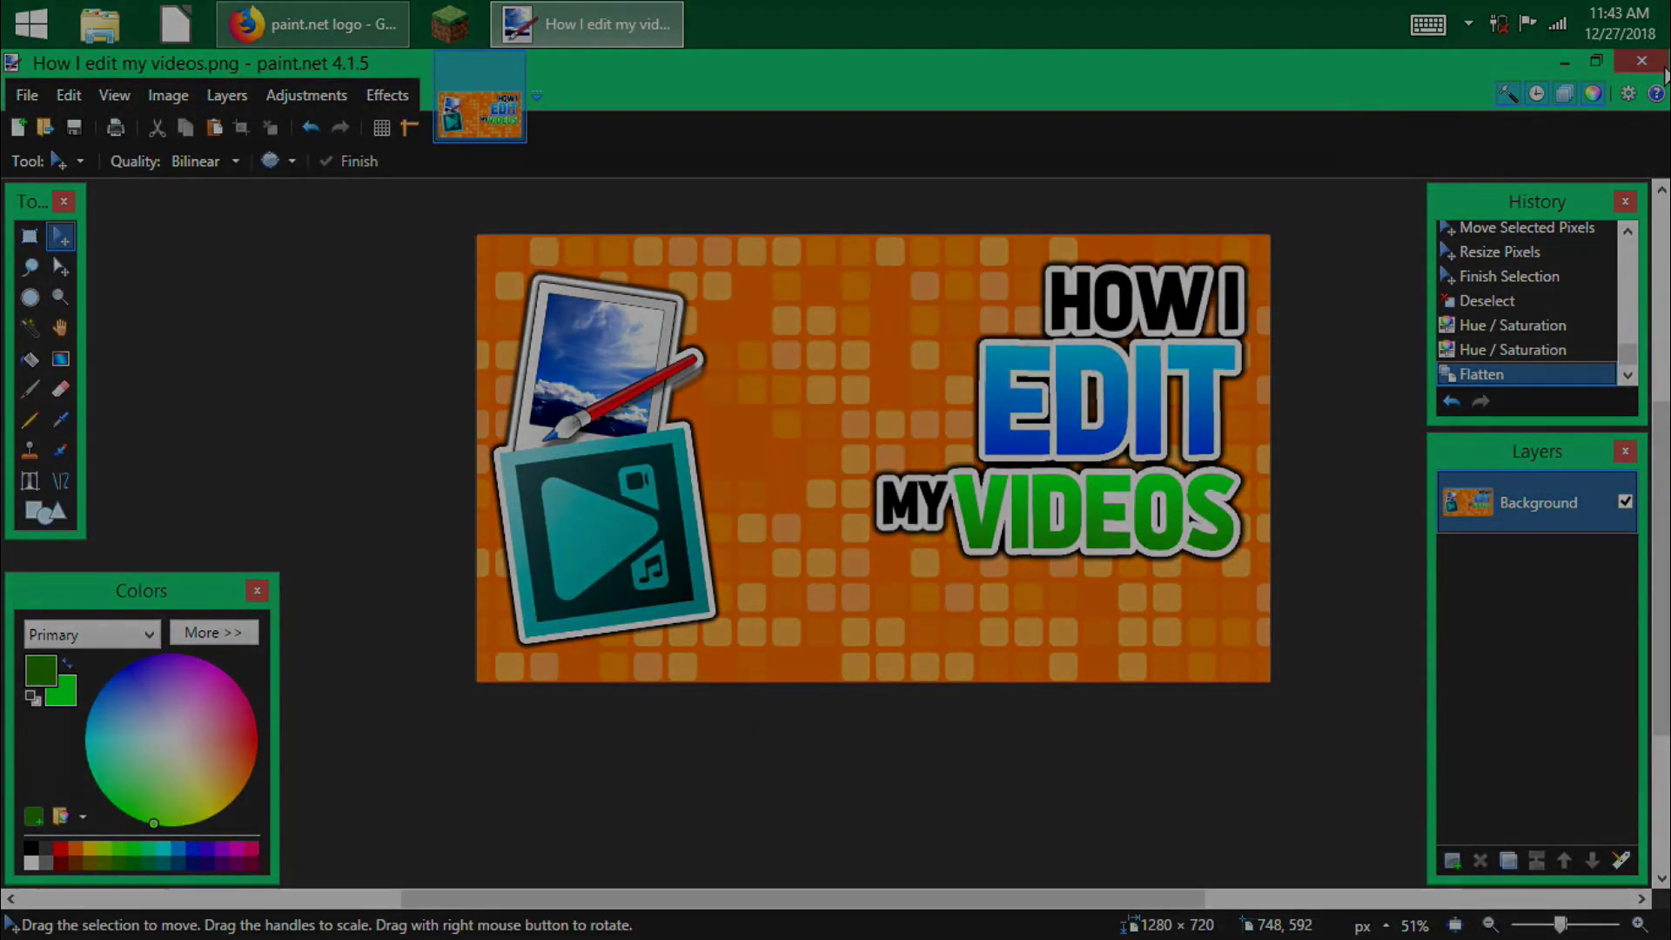